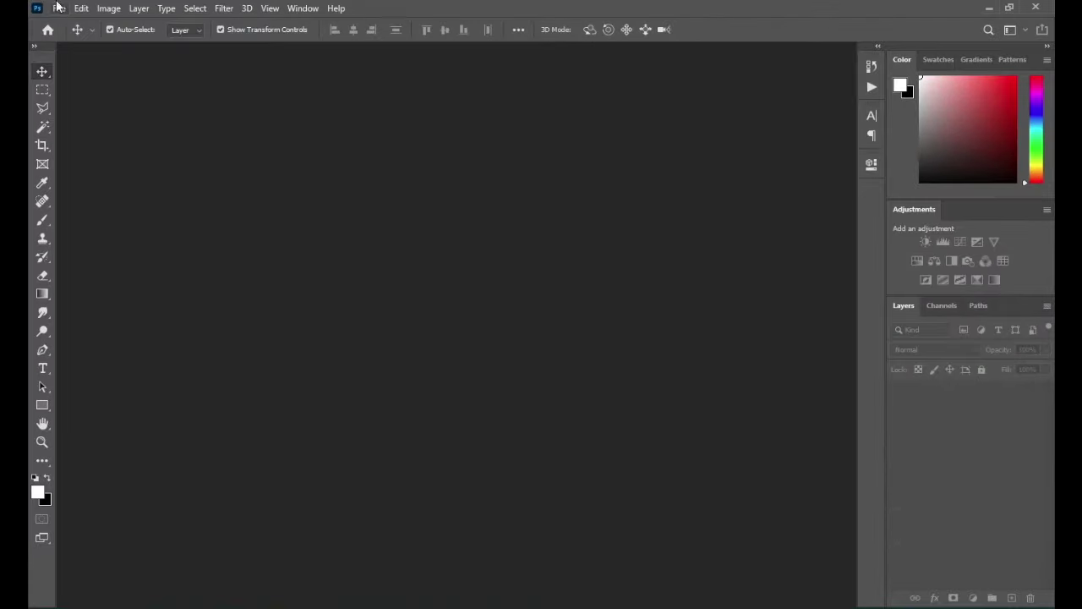
Step: Create a new 4 x 4 inch RGB document at 300 pixels/inch with a white background
{"action": "left_click", "coordinate": [58, 7]}
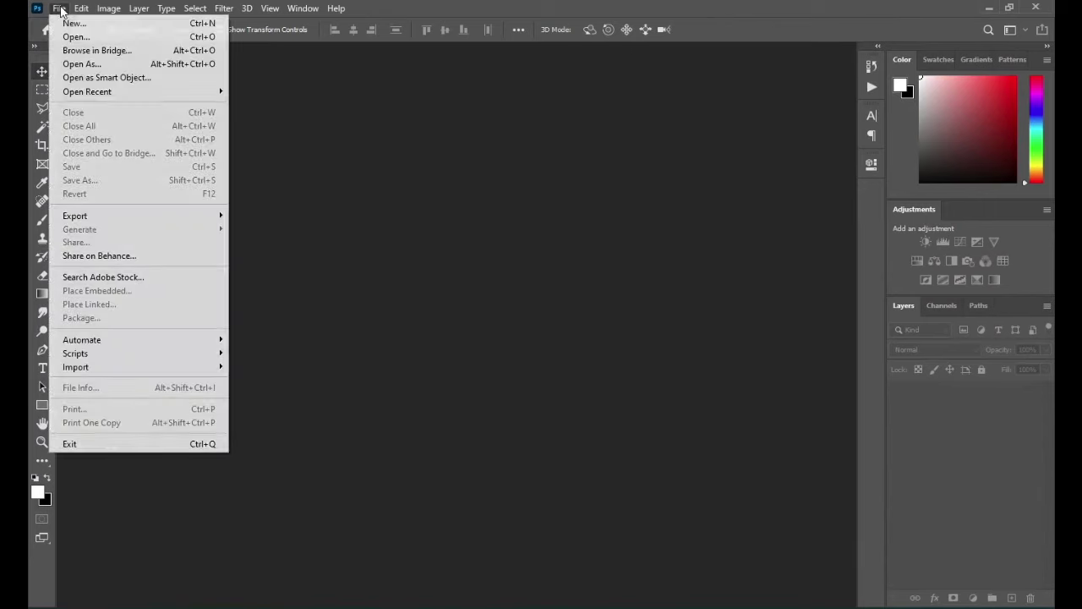
{"action": "left_click", "coordinate": [69, 20]}
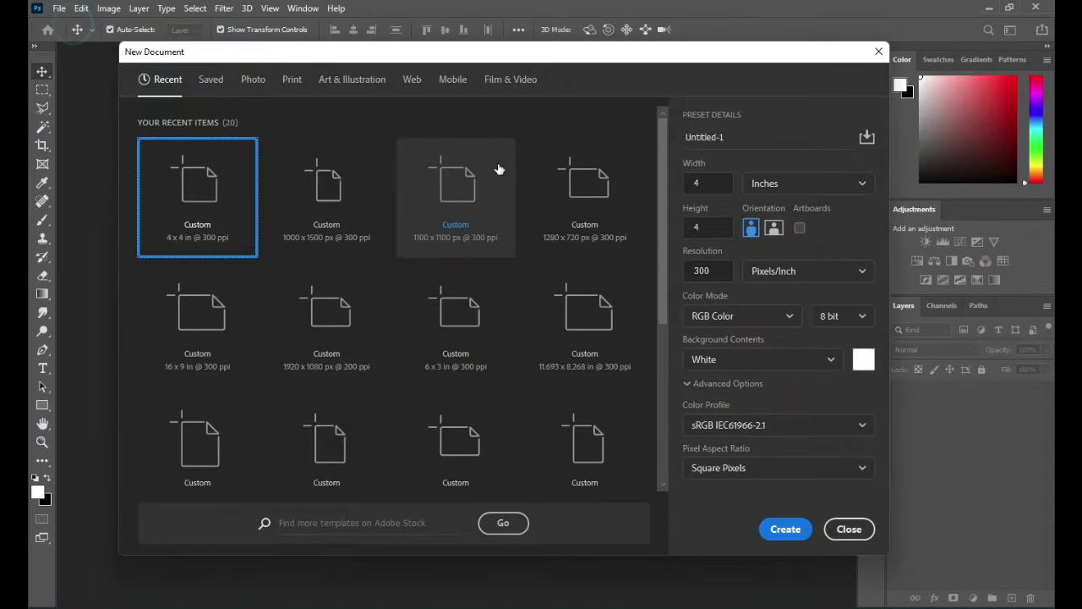
{"action": "left_click", "coordinate": [710, 182]}
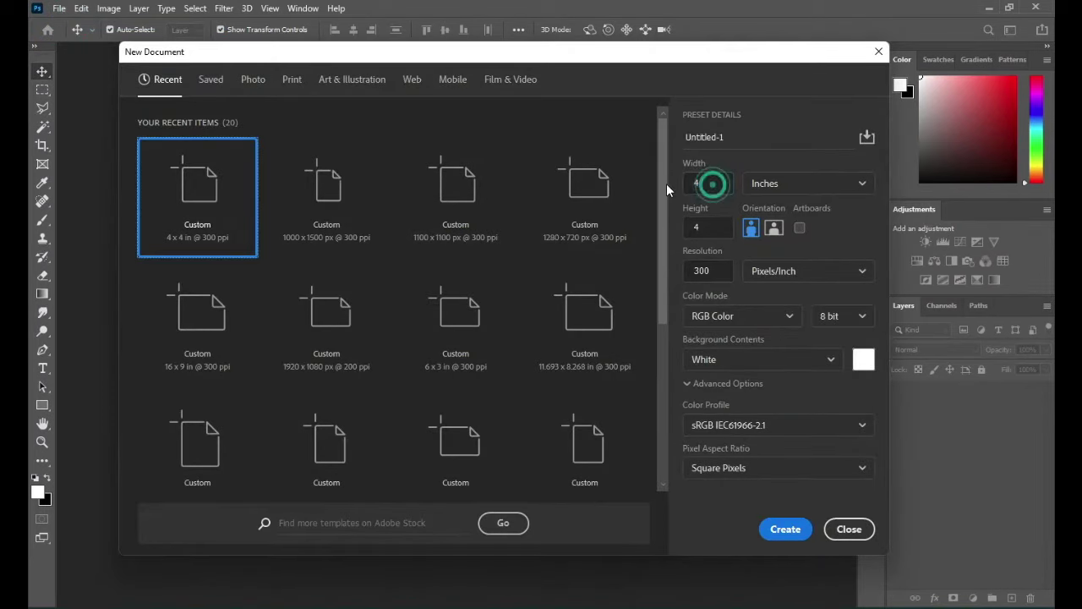
{"action": "key", "text": "Tab"}
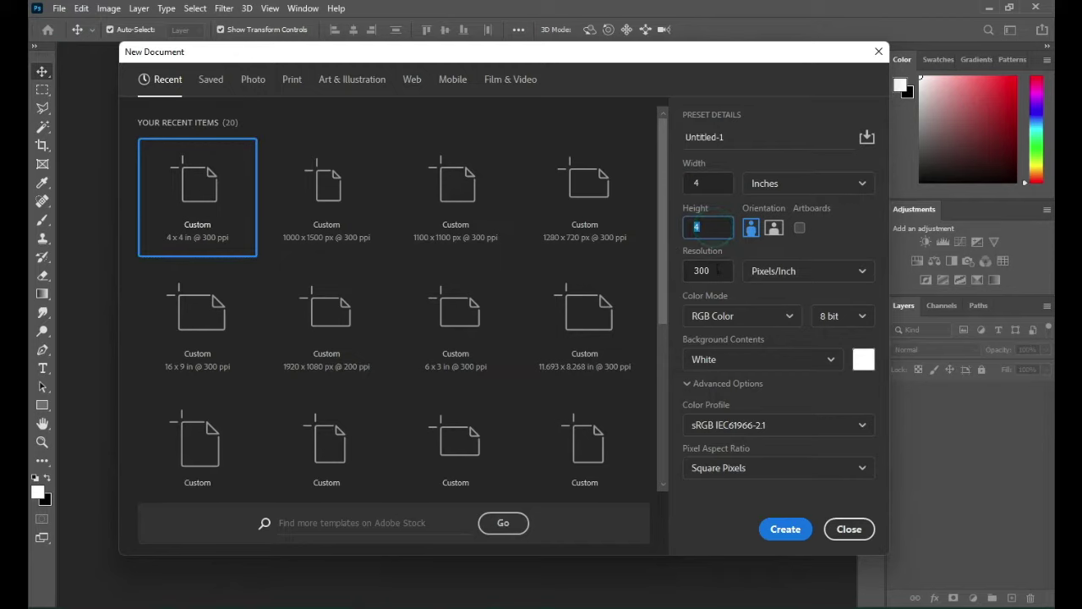
{"action": "key", "text": "Tab"}
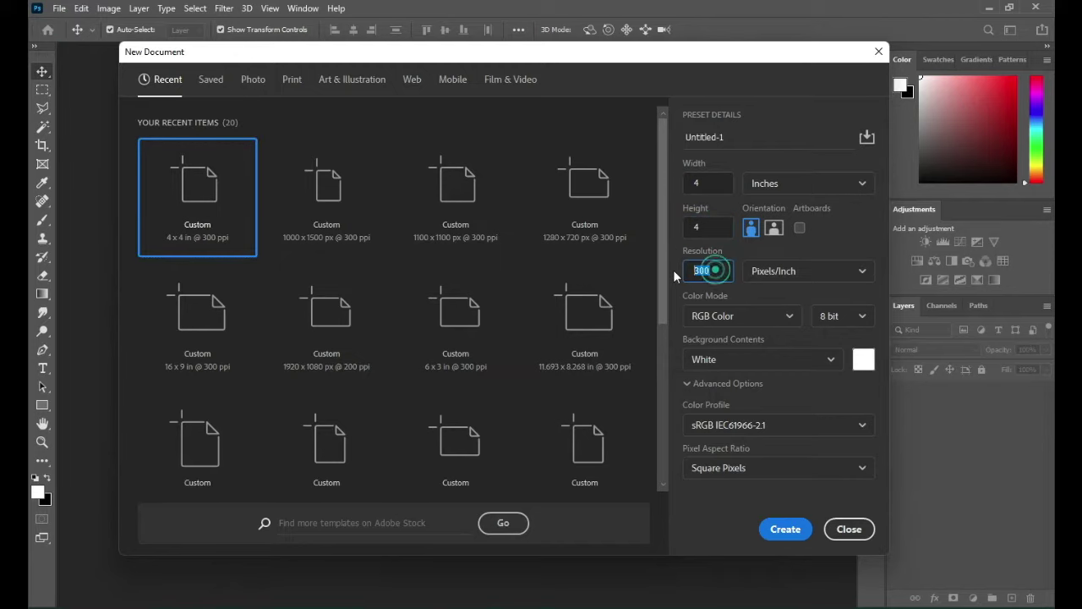
{"action": "left_click", "coordinate": [786, 541]}
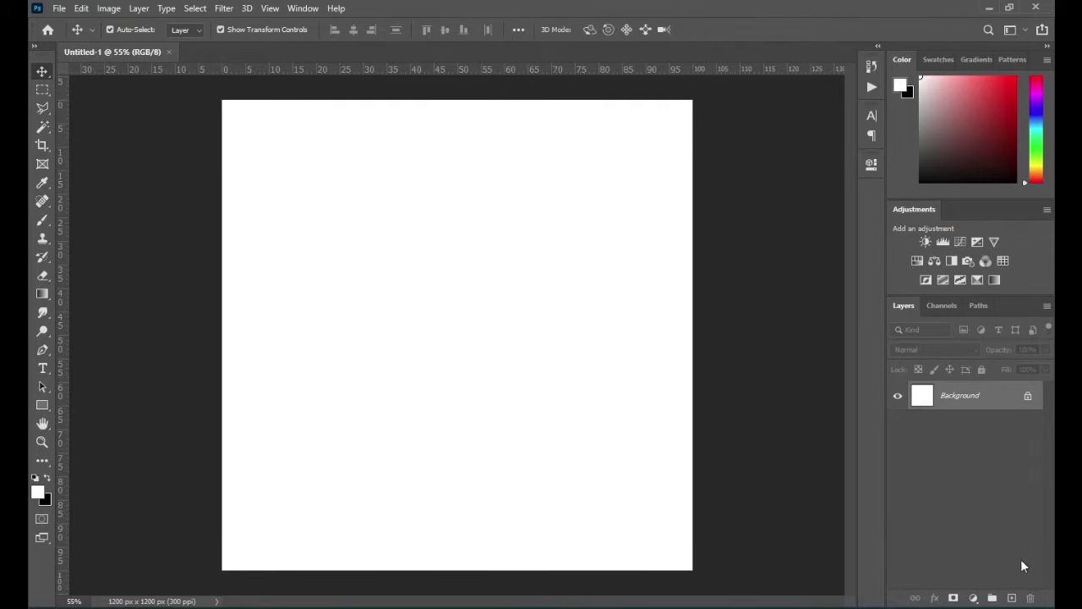
Step: Add a gradient fill layer and copy the first gradient colour code, 180026, from the text document
{"action": "left_click", "coordinate": [973, 598]}
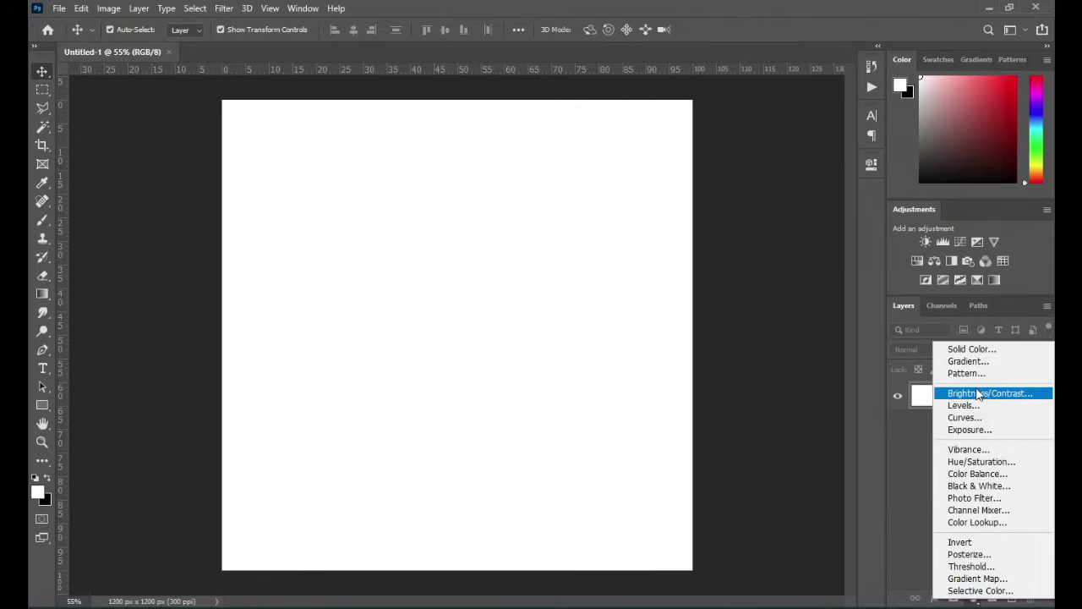
{"action": "left_click", "coordinate": [973, 362]}
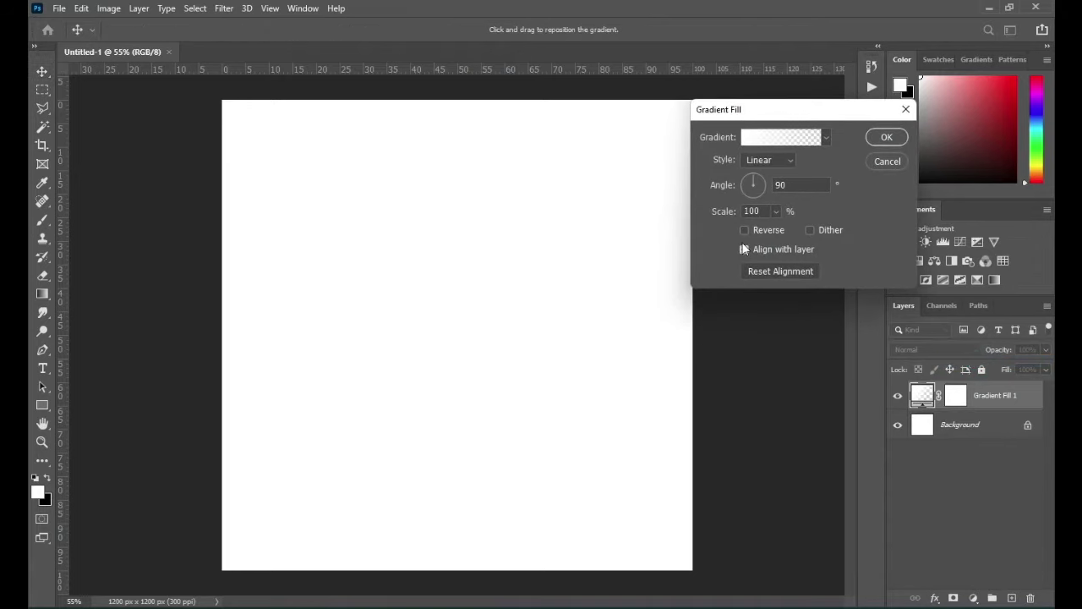
{"action": "key", "text": "alt+Tab"}
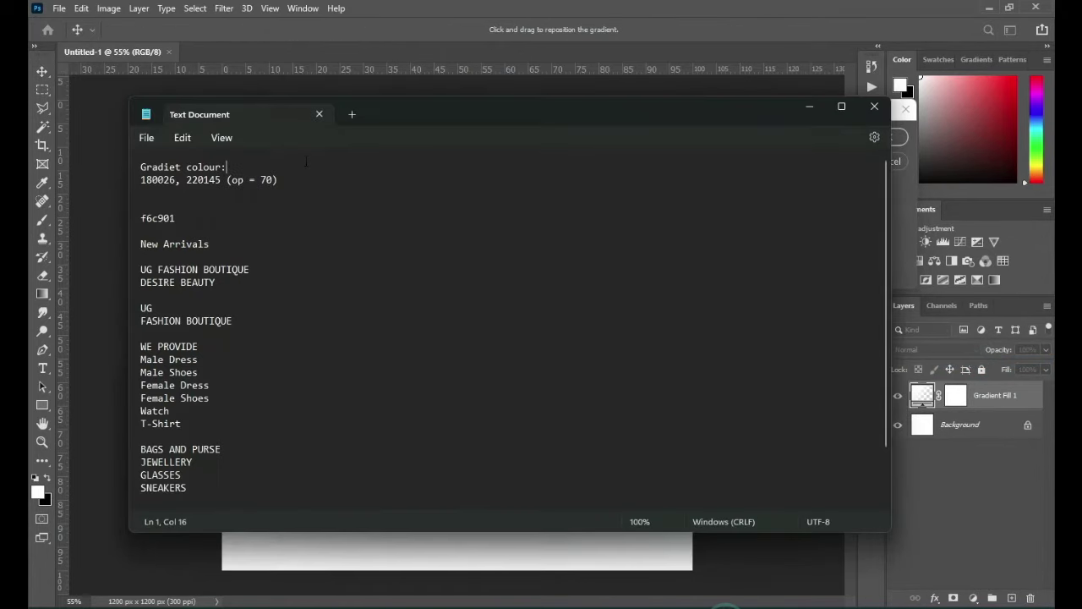
{"action": "double_click", "coordinate": [157, 180]}
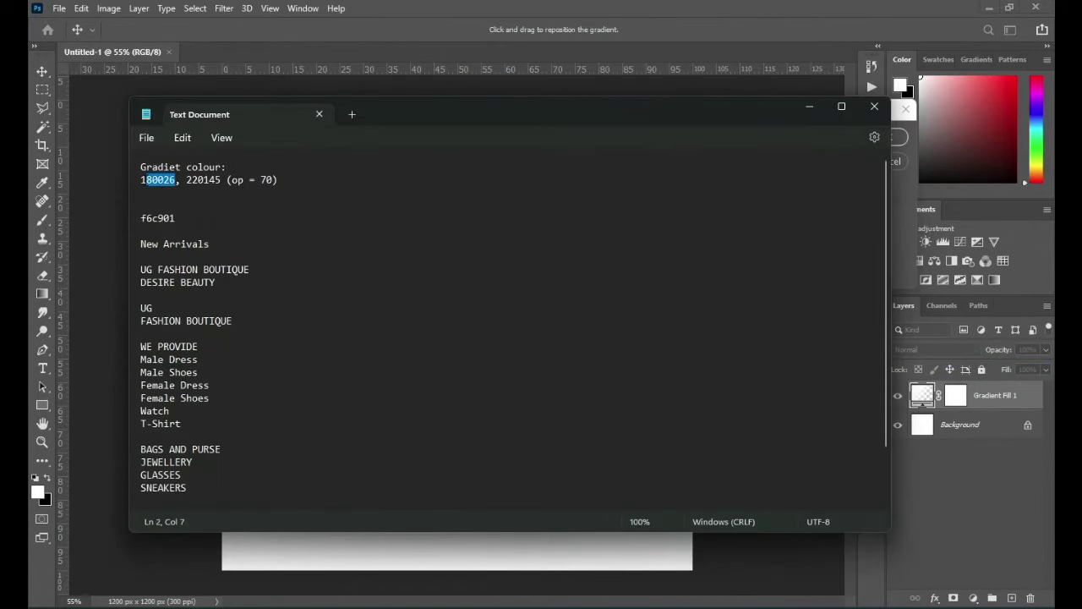
{"action": "key", "text": "ctrl+c"}
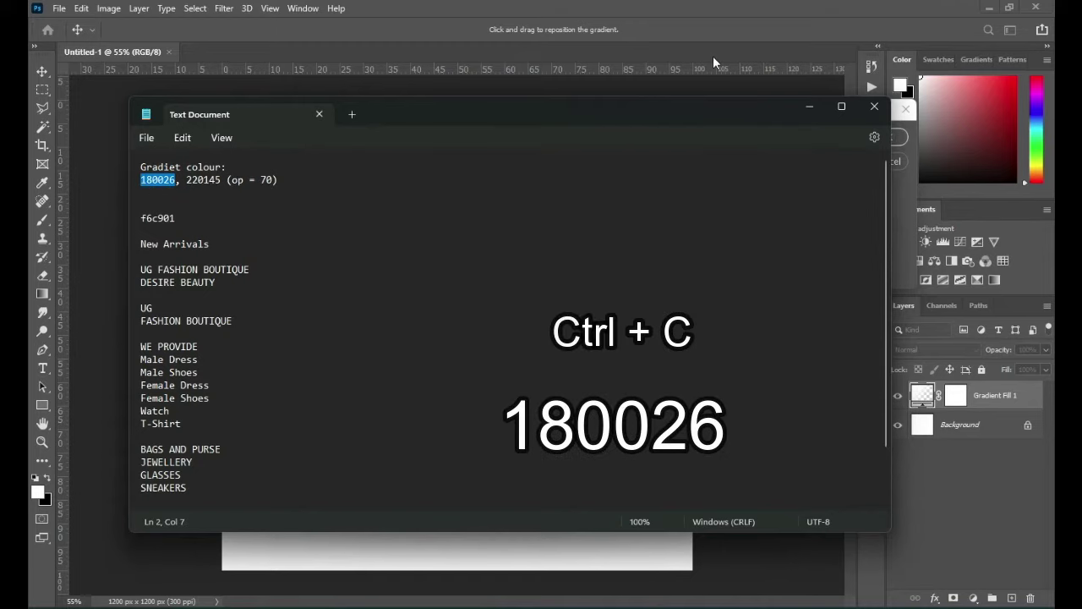
{"action": "left_click", "coordinate": [809, 107]}
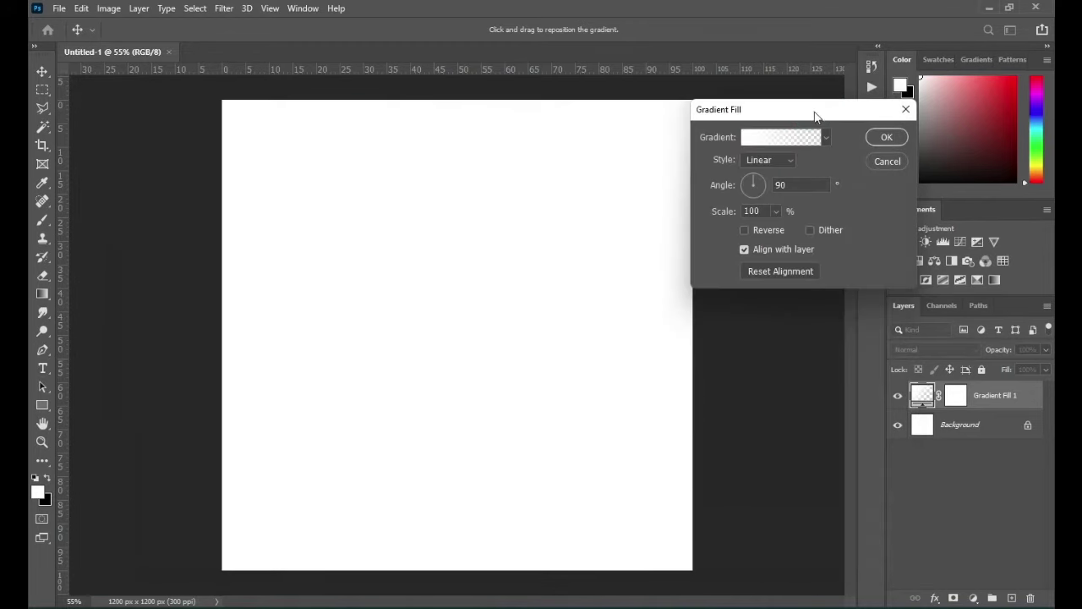
Step: Set the gradient's starting colour stop to the copied colour 180026
{"action": "left_click", "coordinate": [797, 138]}
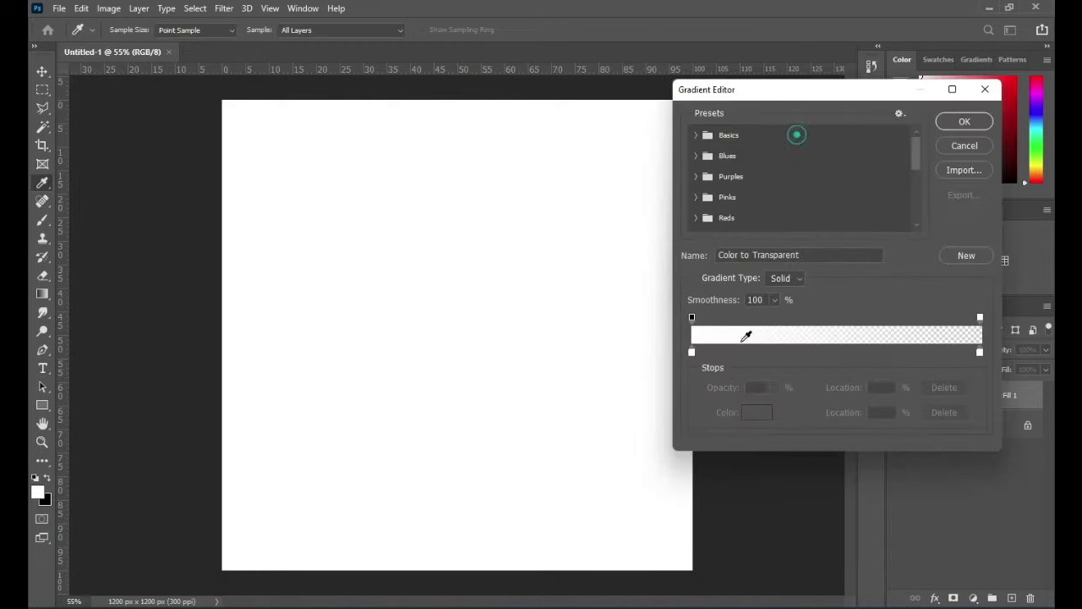
{"action": "left_click", "coordinate": [692, 351]}
{"action": "left_click", "coordinate": [755, 414]}
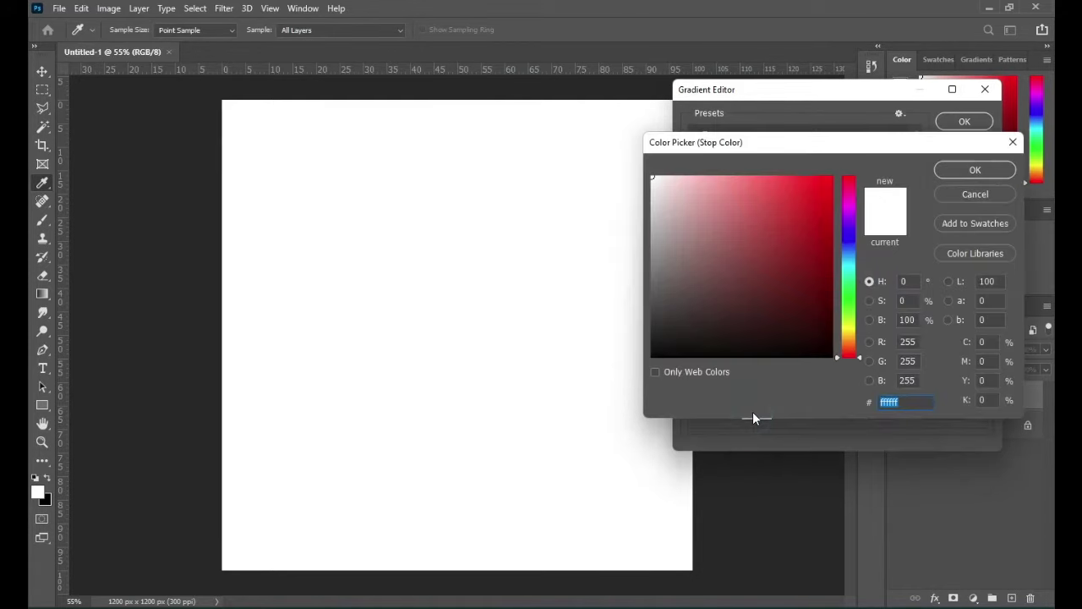
{"action": "key", "text": "ctrl+v"}
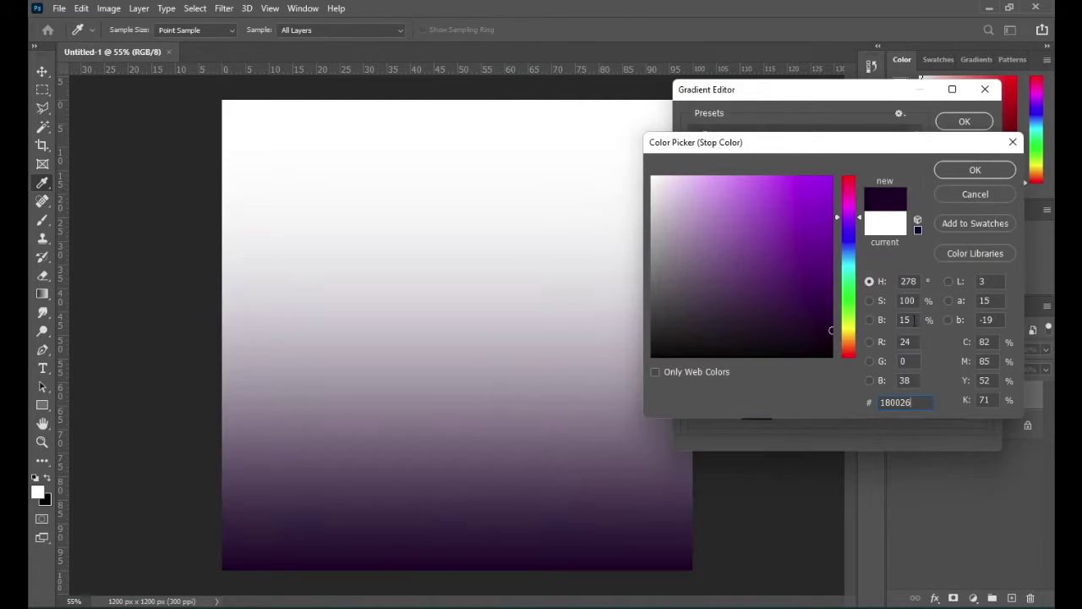
{"action": "left_click", "coordinate": [975, 172]}
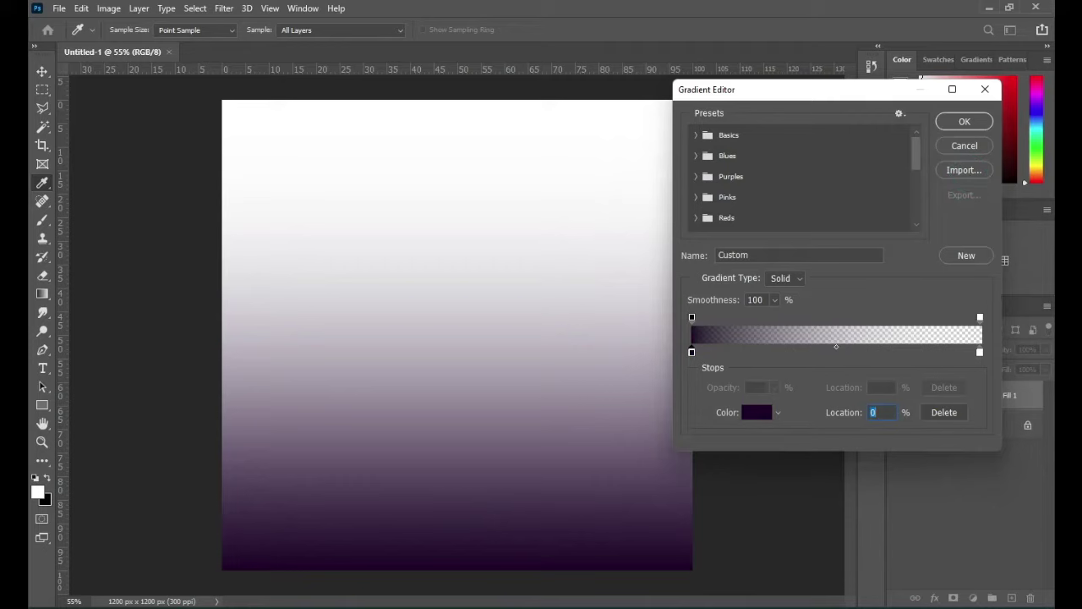
Step: Copy the colour code 220145 from the text document and apply it to the gradient's end colour stop
{"action": "key", "text": "alt+Tab"}
{"action": "double_click", "coordinate": [203, 179]}
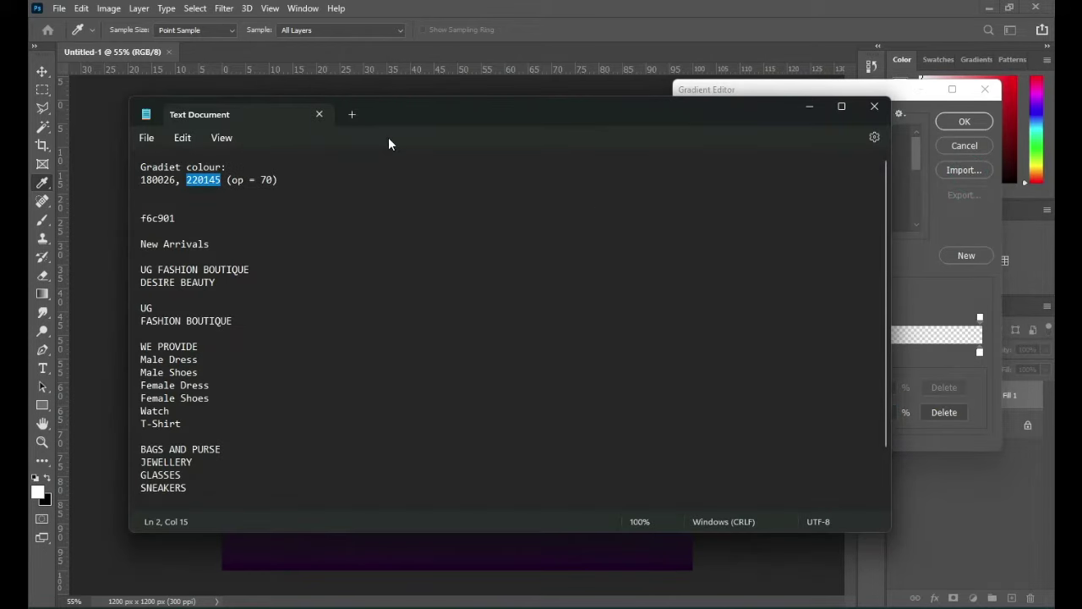
{"action": "key", "text": "ctrl+c"}
{"action": "left_click", "coordinate": [823, 107]}
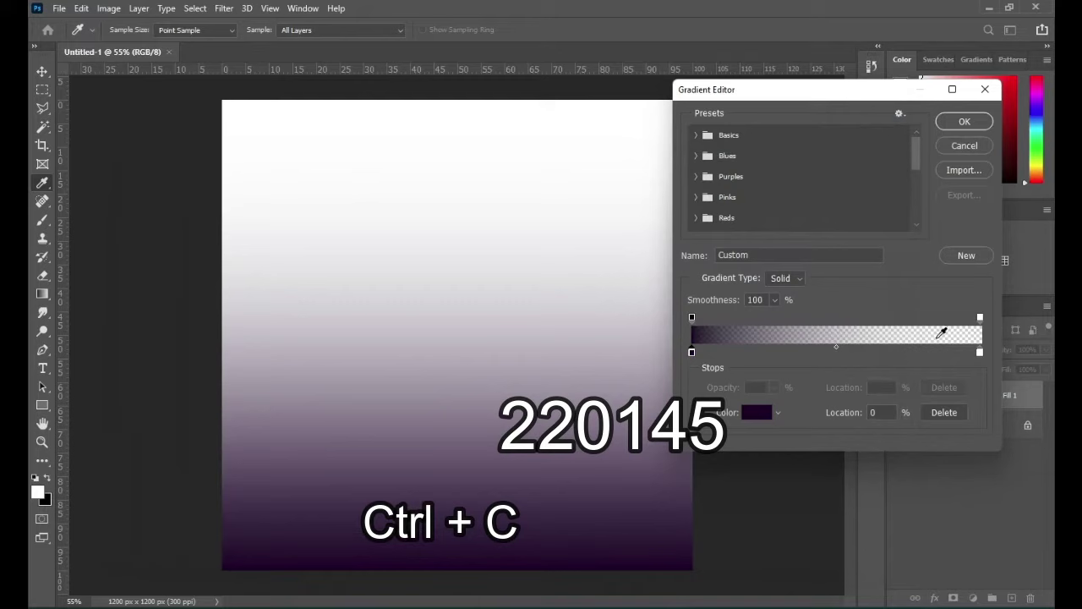
{"action": "left_click", "coordinate": [979, 351]}
{"action": "left_click", "coordinate": [756, 412]}
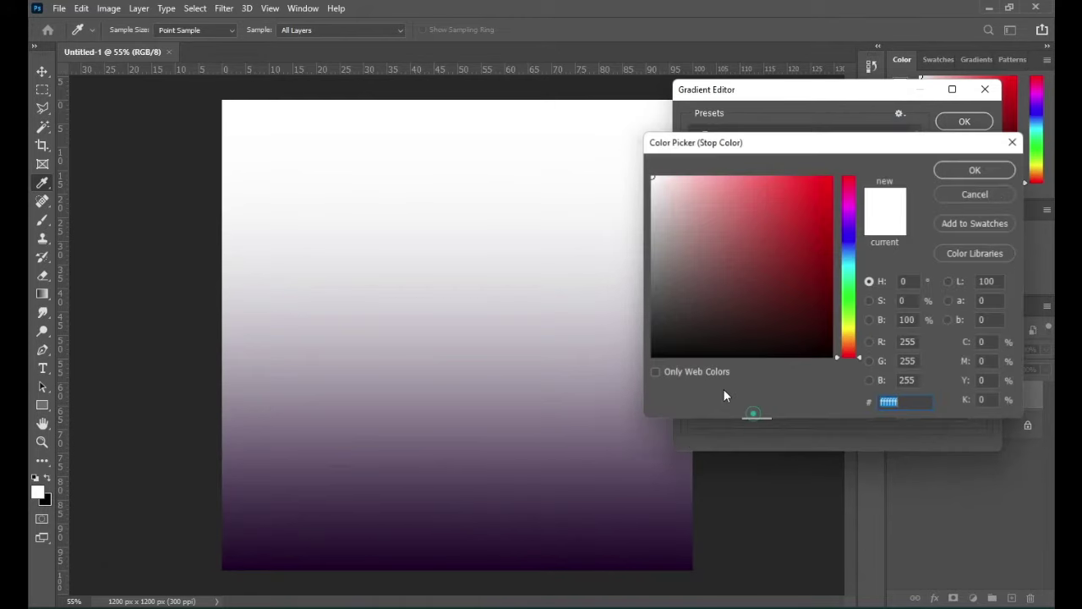
{"action": "key", "text": "ctrl+v"}
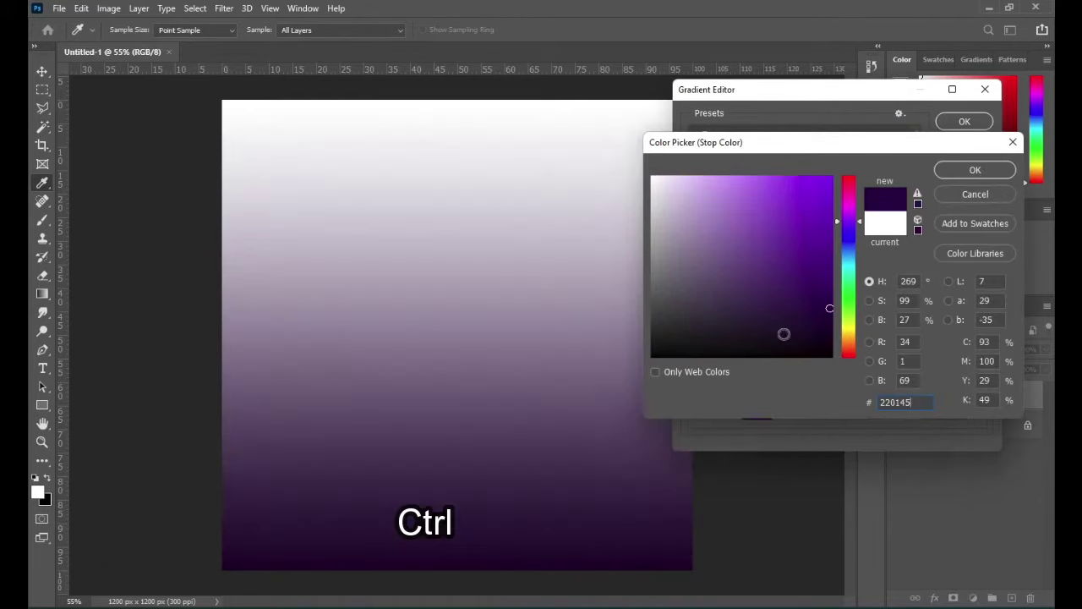
{"action": "left_click", "coordinate": [981, 168]}
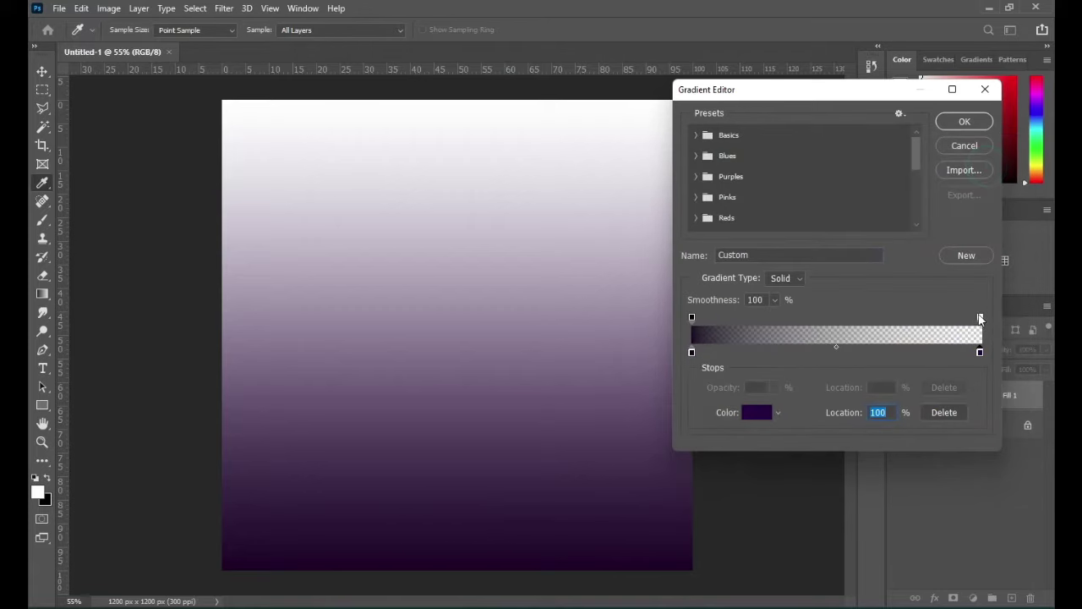
Step: Set the gradient's end opacity stop to 70% and apply the gradient fill
{"action": "left_click", "coordinate": [981, 318]}
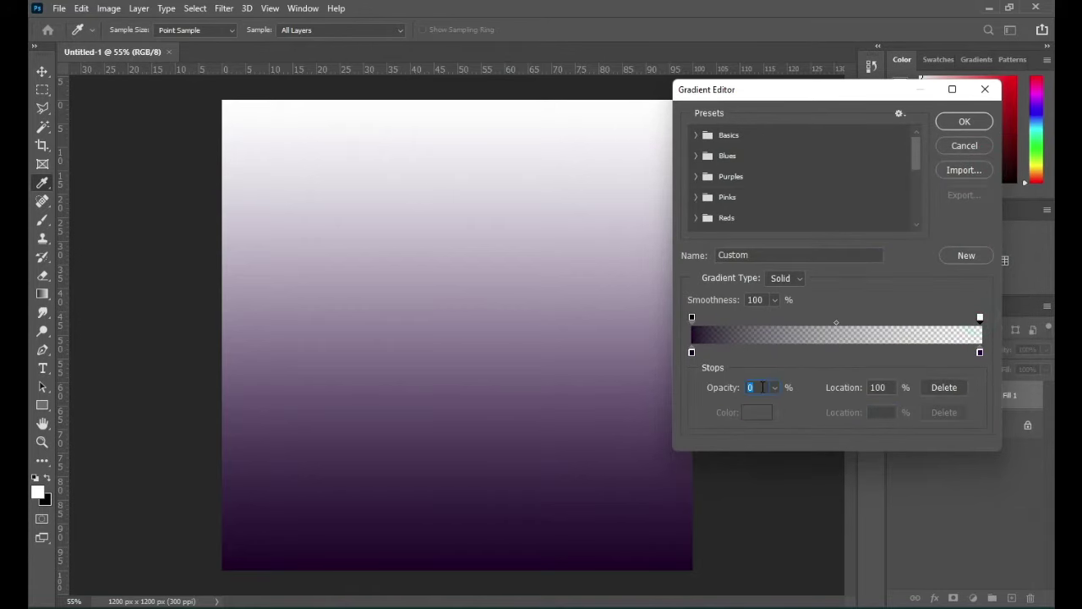
{"action": "type", "text": "70"}
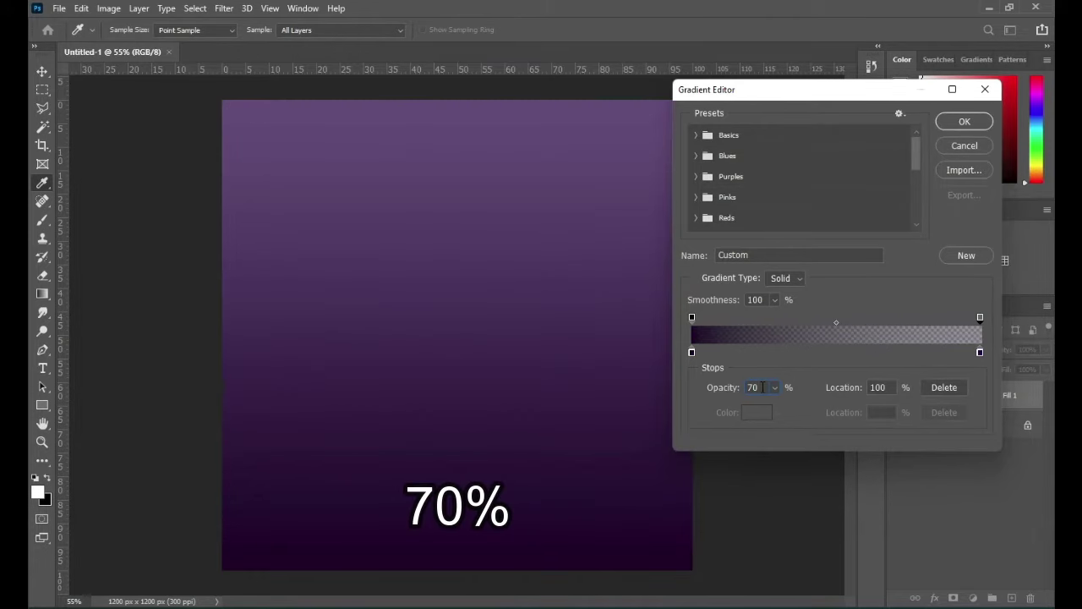
{"action": "key", "text": "Return"}
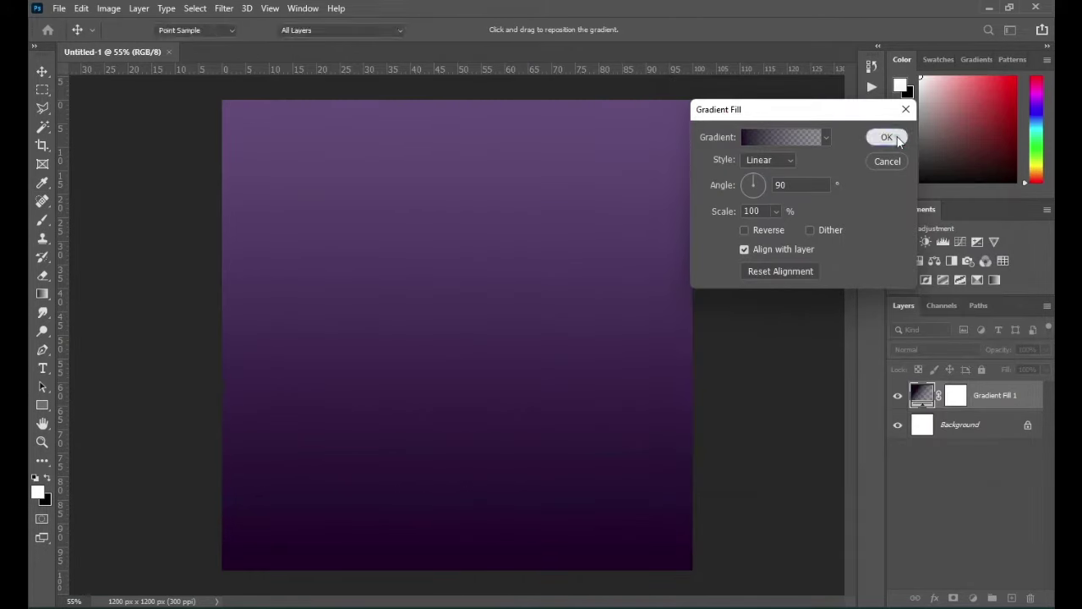
{"action": "left_click", "coordinate": [887, 137]}
Step: Draw a white circle about 1116 px wide with the Ellipse tool and place it partly beyond the canvas's upper-right corner
{"action": "right_click", "coordinate": [42, 405]}
{"action": "left_click", "coordinate": [93, 429]}
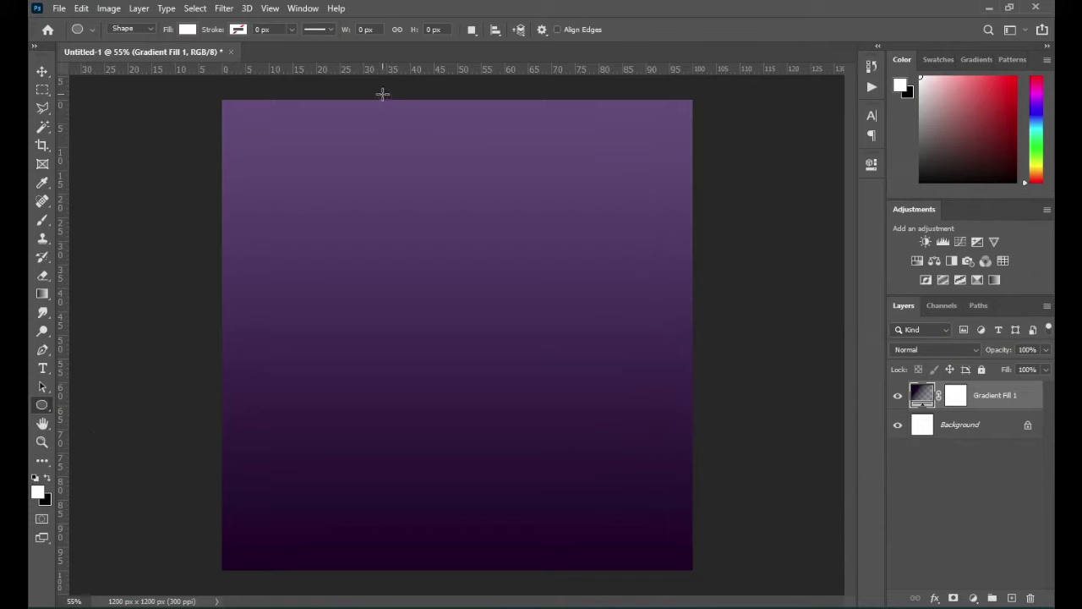
{"action": "left_click_drag", "start_coordinate": [382, 93], "coordinate": [824, 585]}
{"action": "key", "text": "v"}
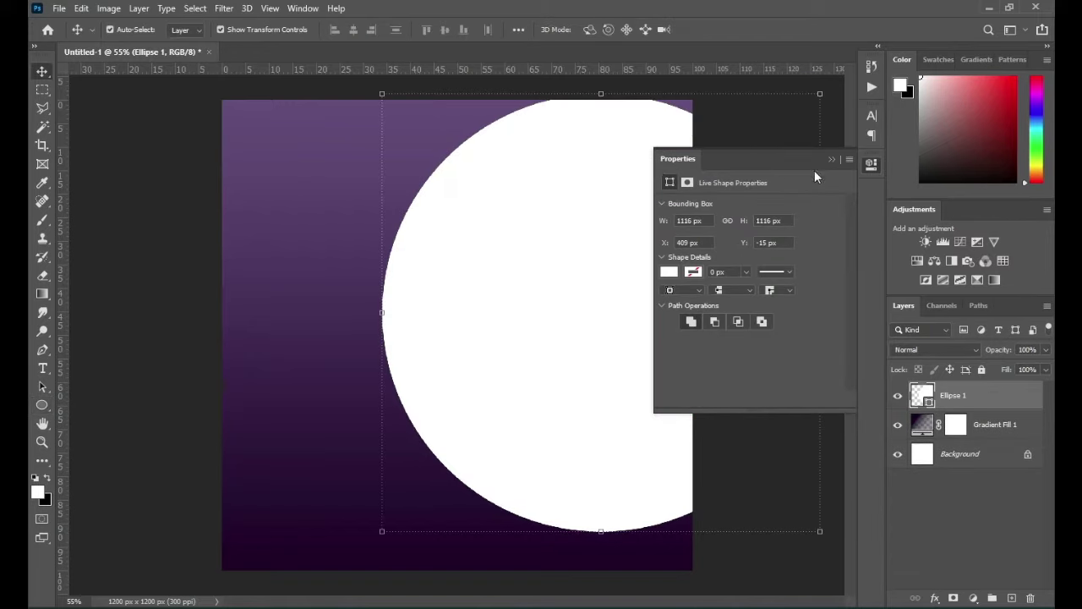
{"action": "left_click", "coordinate": [828, 160]}
{"action": "left_click_drag", "start_coordinate": [640, 253], "coordinate": [550, 158]}
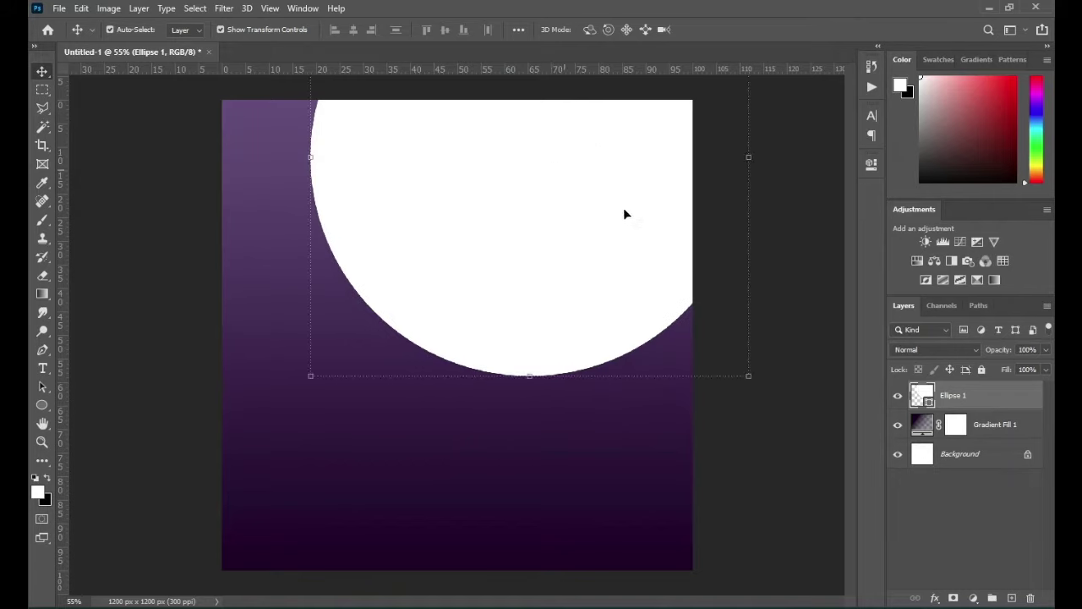
Step: Duplicate the white circle and scale the copy down about its centre to about 97%
{"action": "key", "text": "ctrl+j"}
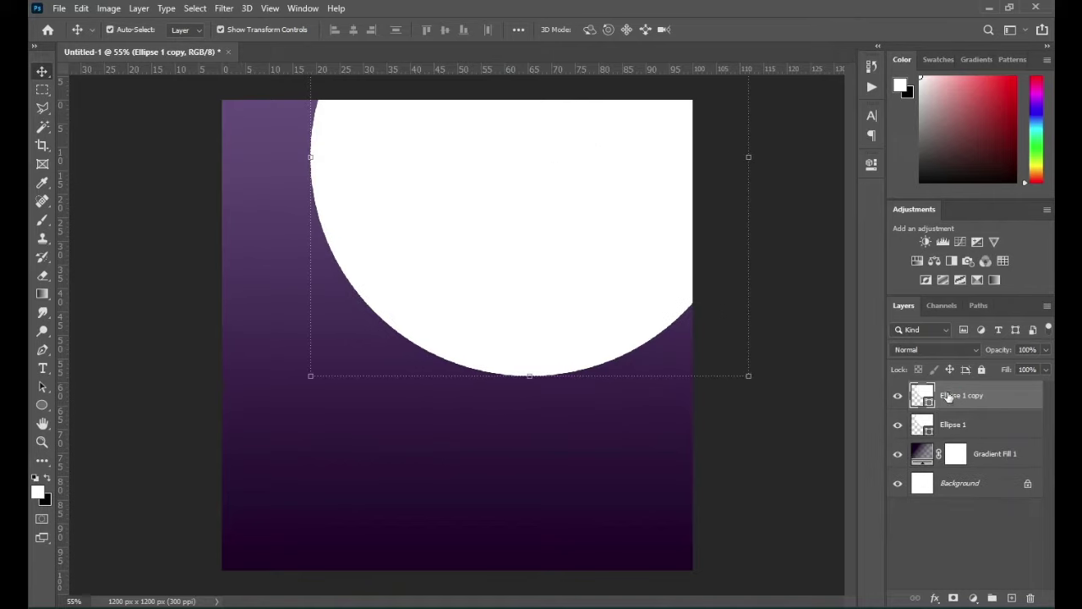
{"action": "left_click", "coordinate": [749, 376]}
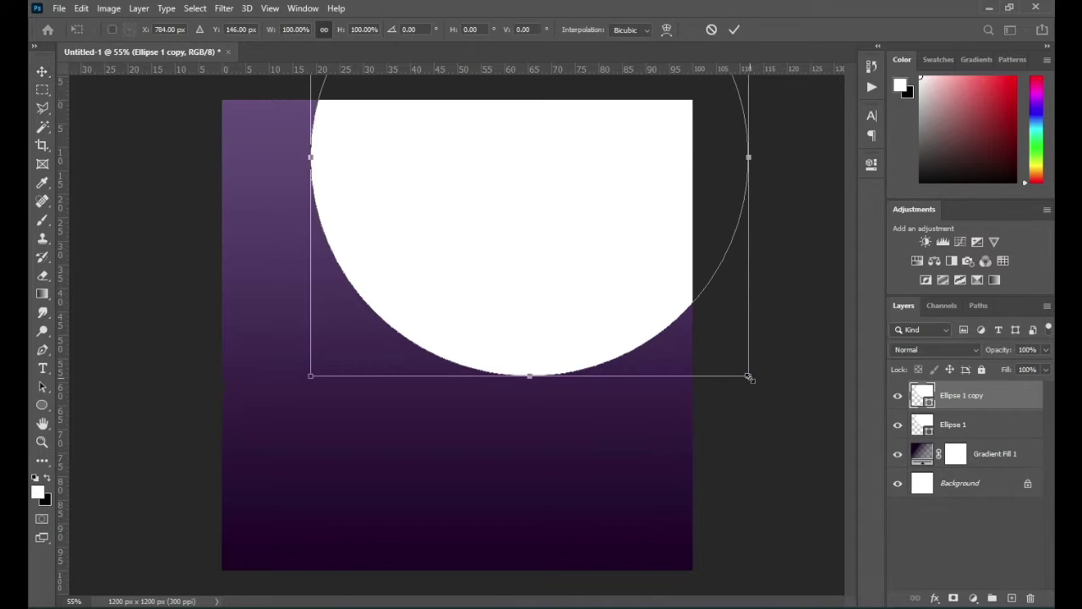
{"action": "left_click_drag", "start_coordinate": [749, 377], "coordinate": [740, 373]}
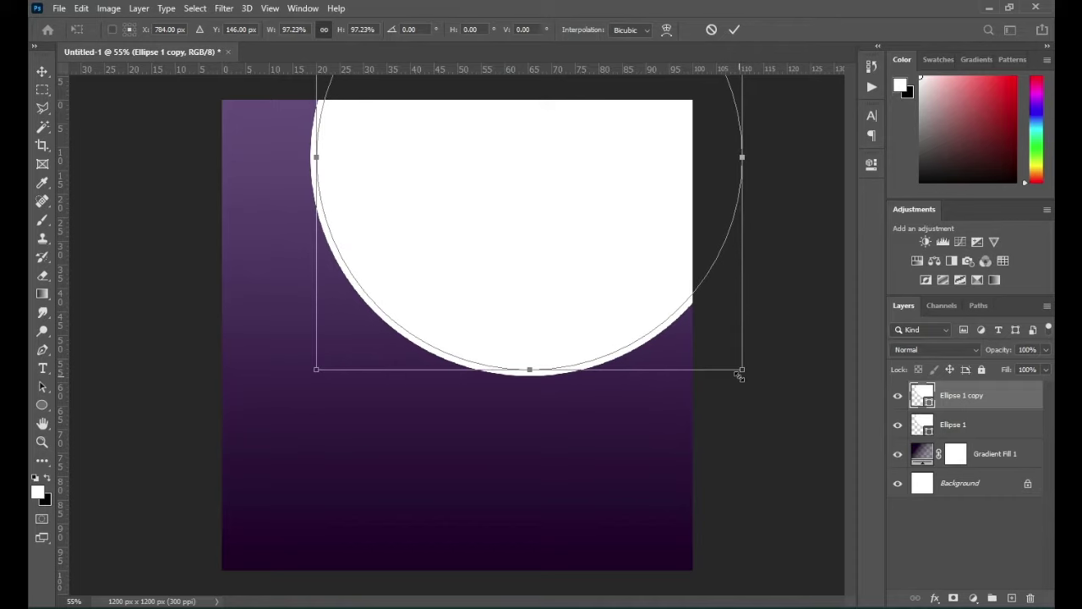
{"action": "left_click", "coordinate": [734, 31]}
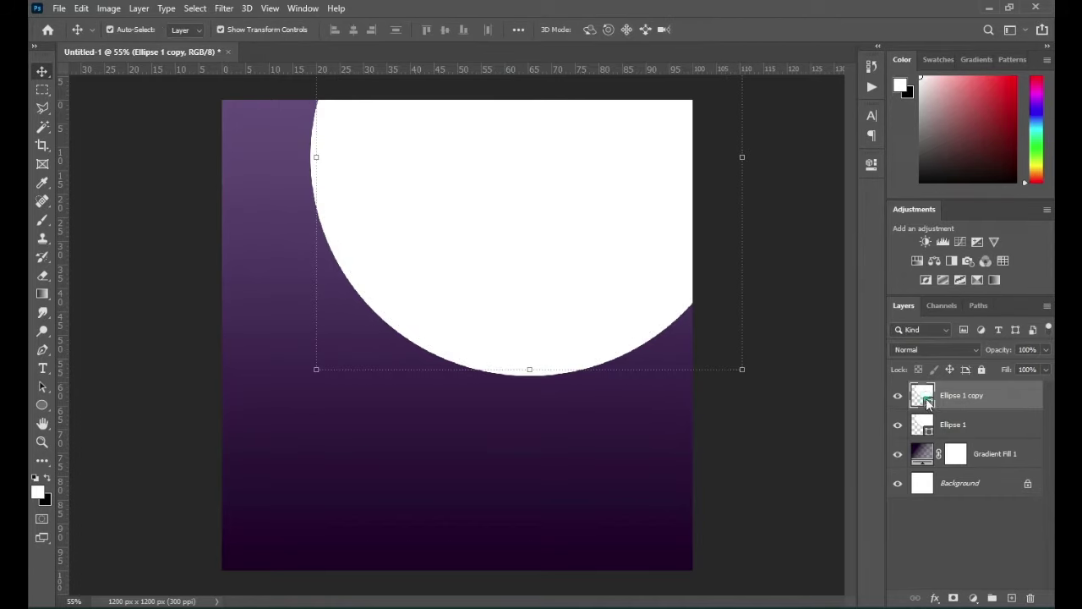
Step: Recolour the smaller circle copy to dark purple 1e062d sampled from the lower part of the gradient, and deselect it
{"action": "double_click", "coordinate": [928, 404]}
{"action": "left_click", "coordinate": [578, 515]}
{"action": "left_click", "coordinate": [973, 171]}
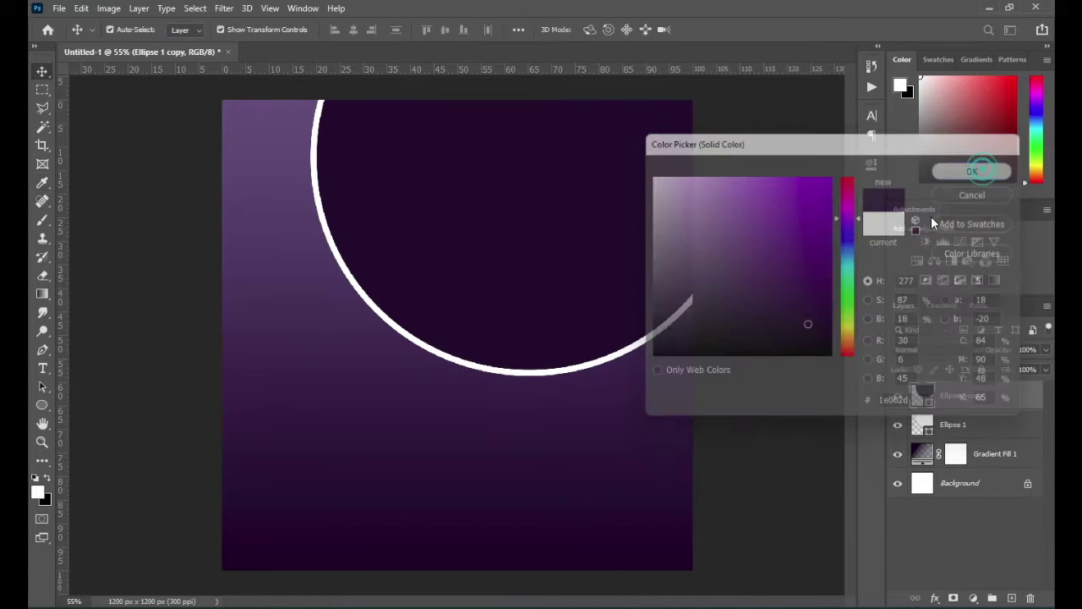
{"action": "left_click", "coordinate": [812, 325]}
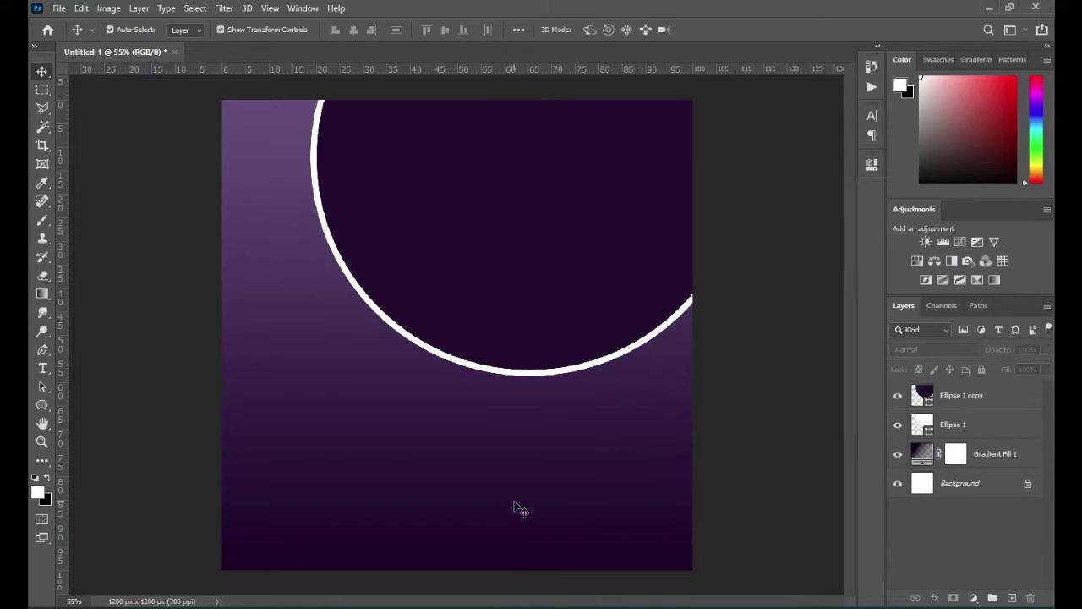
Step: Place the best-friends clothing-store photo from the Fashion Boutique Design folder over the dark circle, centred at about X 727 px, Y 340 px
{"action": "key", "text": "alt+Tab"}
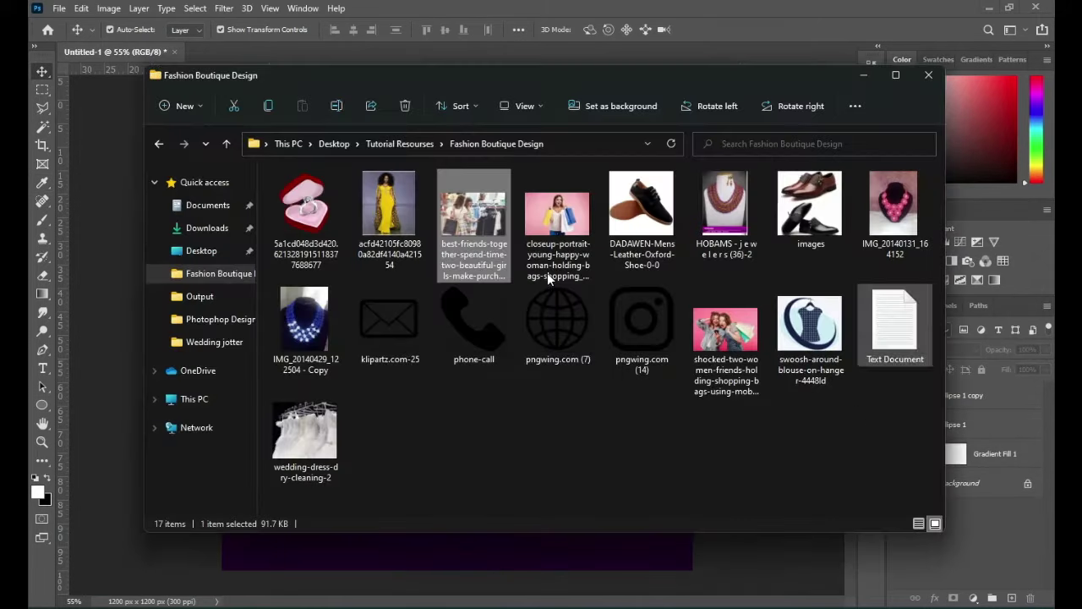
{"action": "left_click_drag", "start_coordinate": [475, 221], "coordinate": [366, 552]}
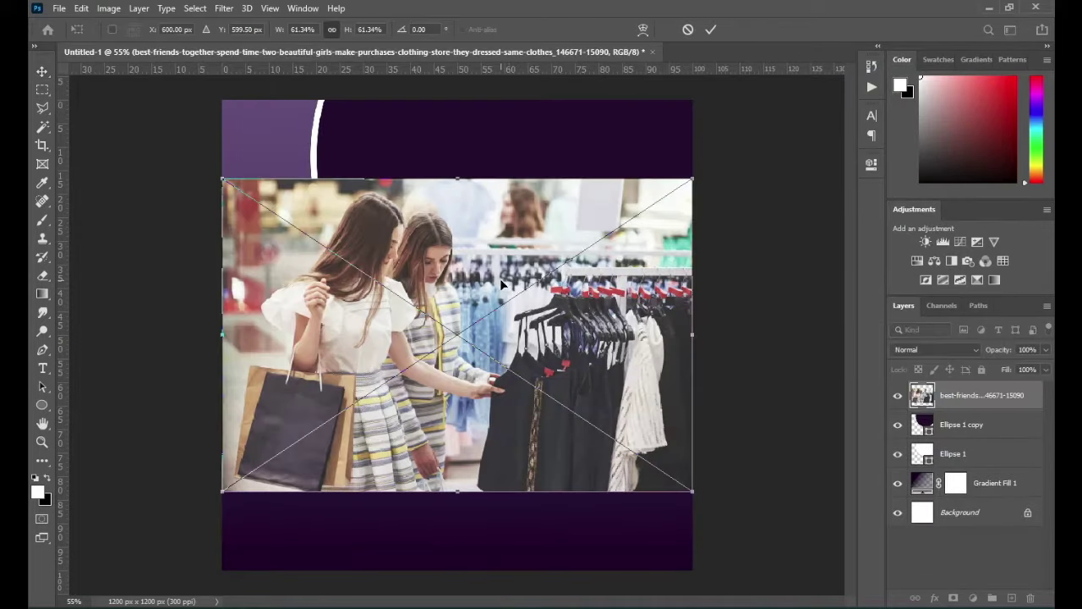
{"action": "left_click_drag", "start_coordinate": [501, 283], "coordinate": [550, 184]}
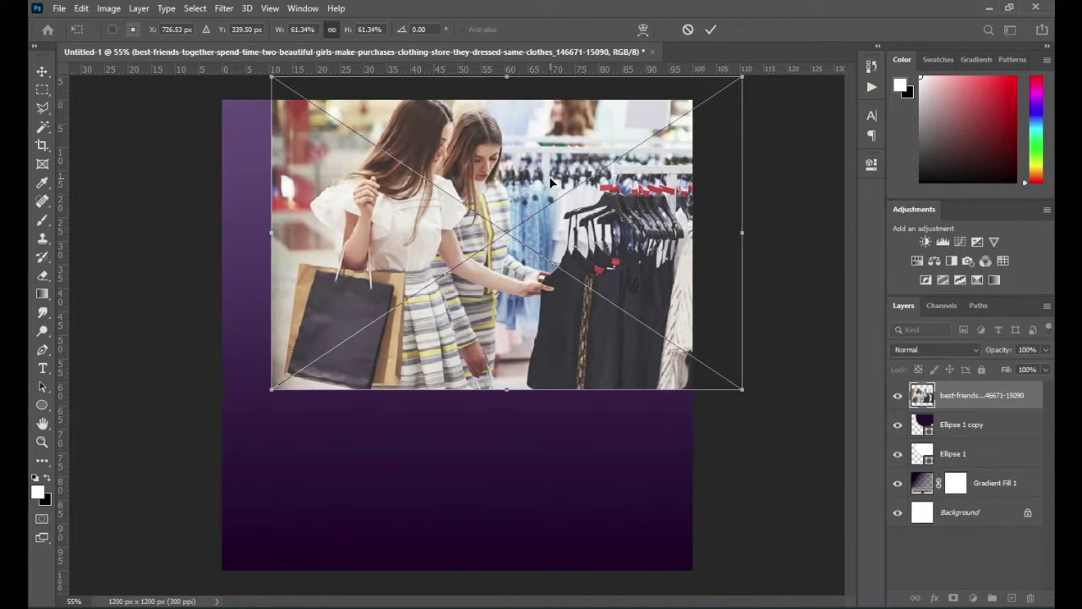
{"action": "left_click", "coordinate": [712, 30]}
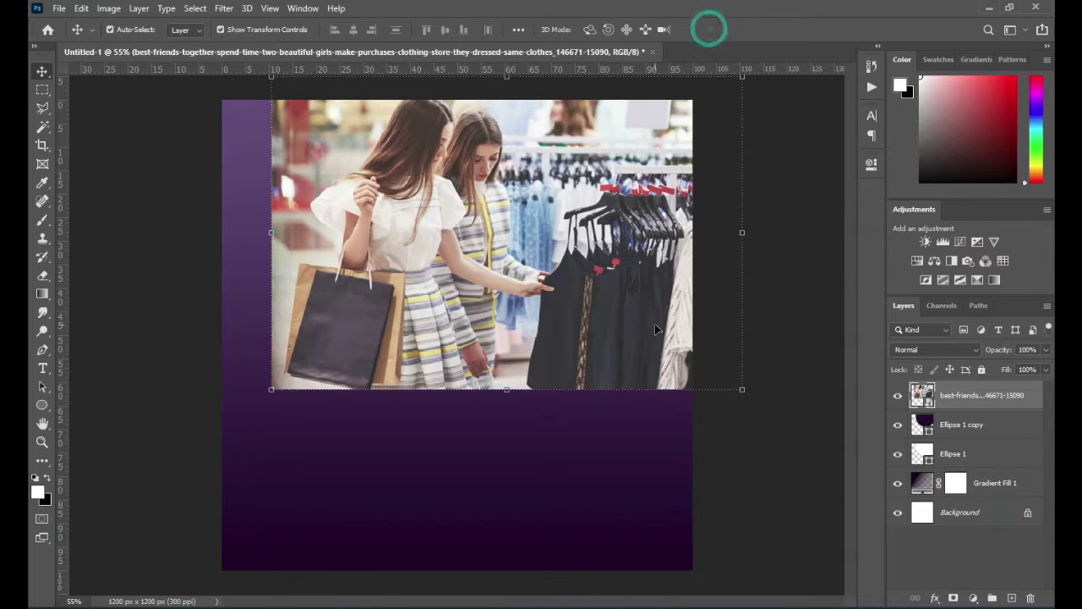
Step: Clip the shopping photo to the smaller dark purple circle with a clipping mask and deselect it
{"action": "right_click", "coordinate": [989, 401]}
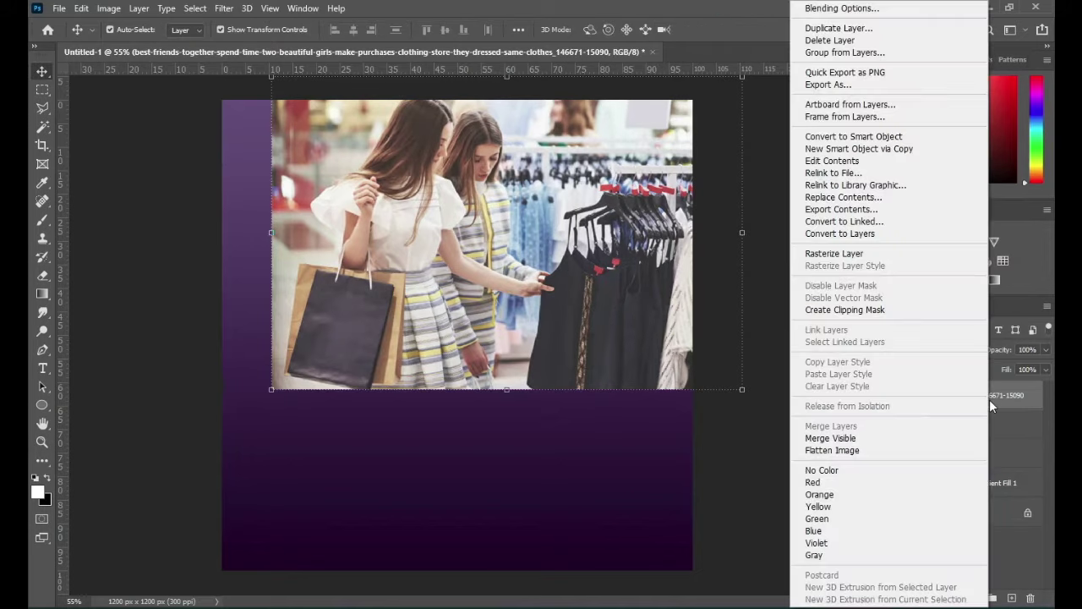
{"action": "left_click", "coordinate": [846, 309]}
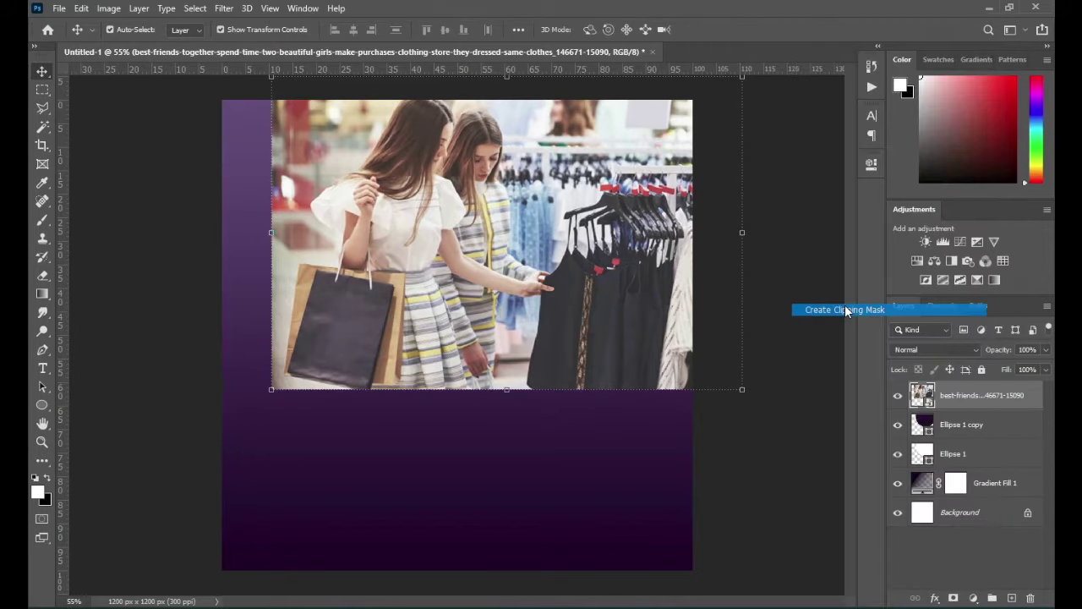
{"action": "left_click", "coordinate": [795, 398]}
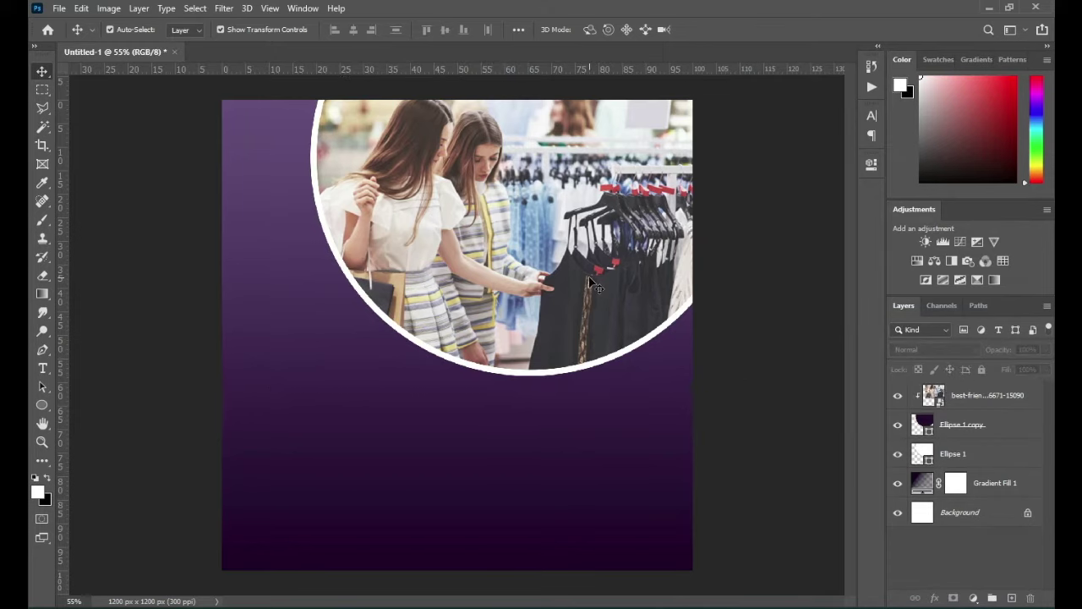
Step: Lower the clipped shopping photo's layer opacity to 62% and deselect it
{"action": "left_click", "coordinate": [592, 283]}
{"action": "left_click_drag", "start_coordinate": [1005, 351], "coordinate": [981, 366]}
{"action": "left_click", "coordinate": [802, 432]}
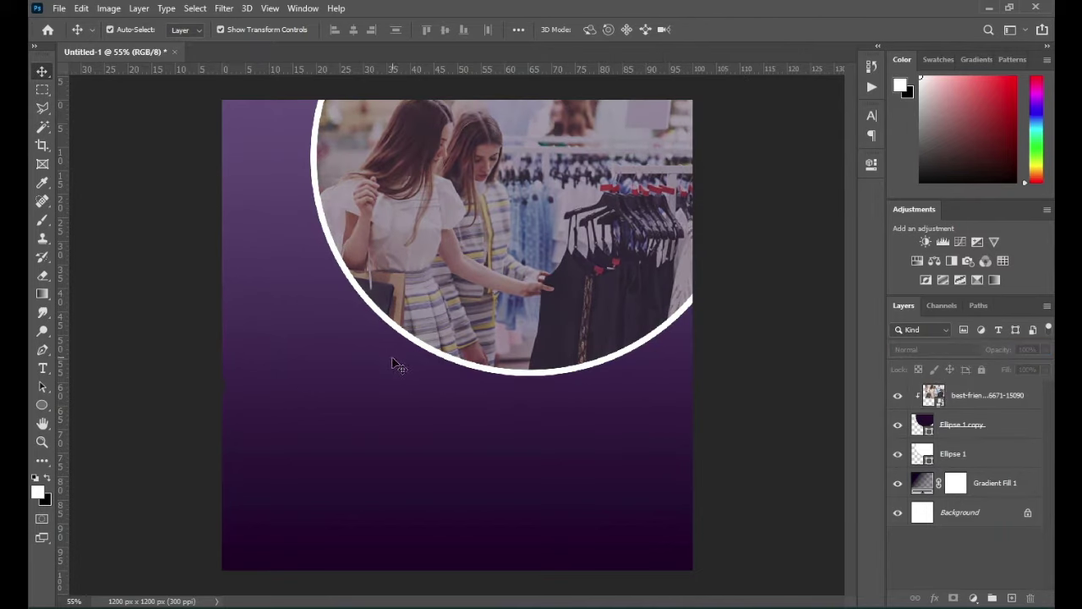
Step: Copy "New Arrivals" from the text document and add it over the photo as white 12 pt Lato Bold text
{"action": "key", "text": "alt+Tab"}
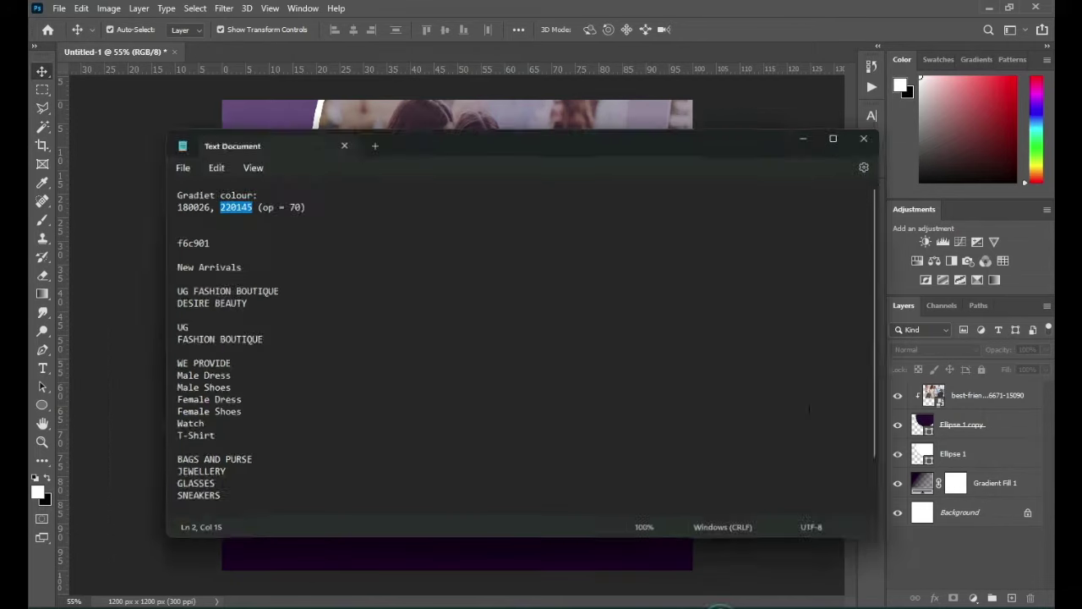
{"action": "triple_click", "coordinate": [224, 244]}
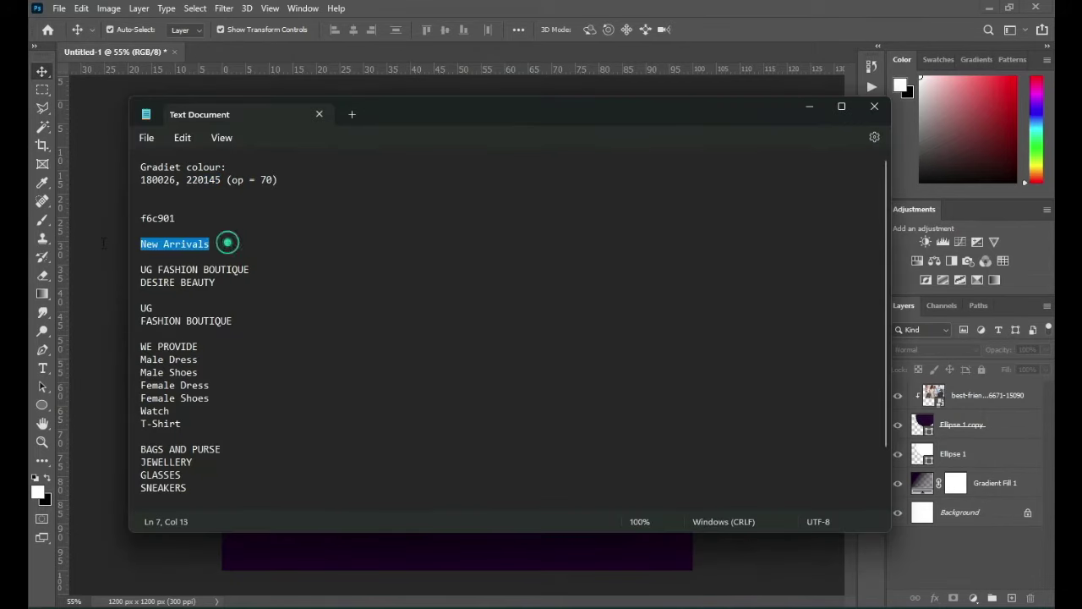
{"action": "key", "text": "ctrl+c"}
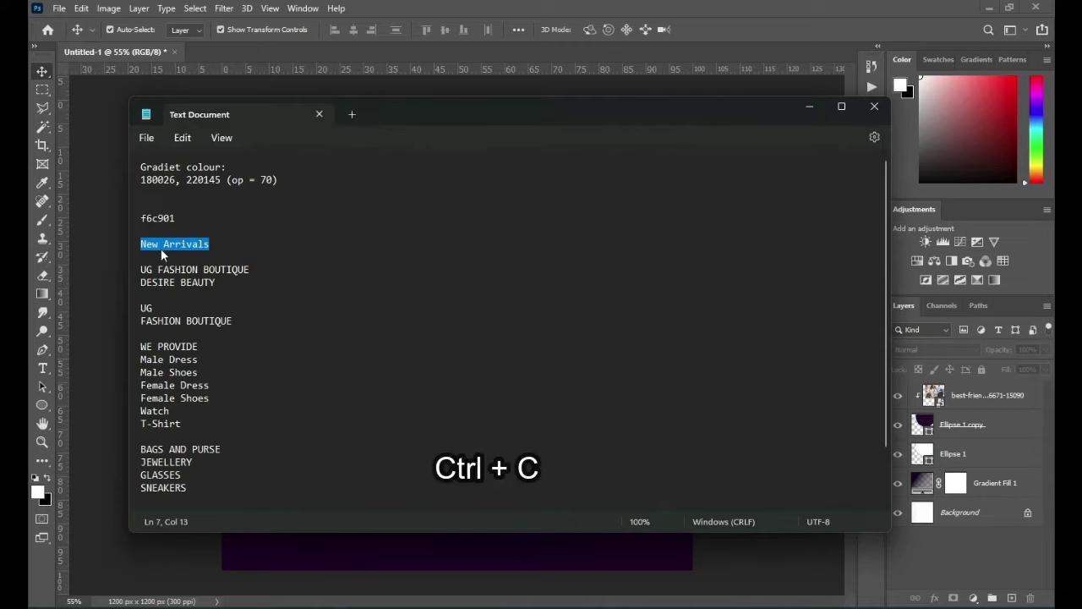
{"action": "left_click", "coordinate": [811, 108]}
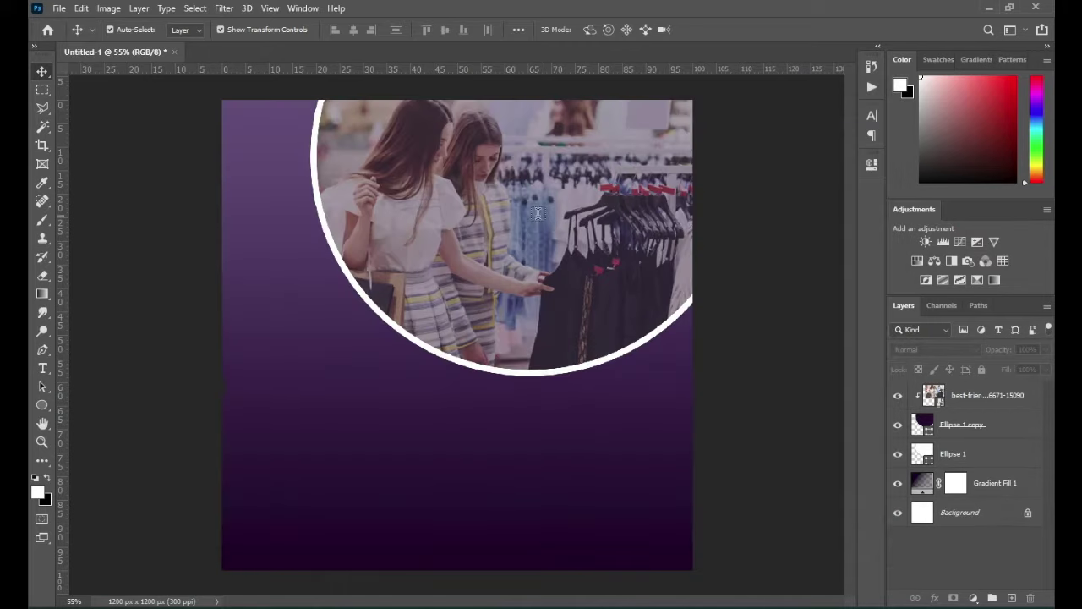
{"action": "key", "text": "t"}
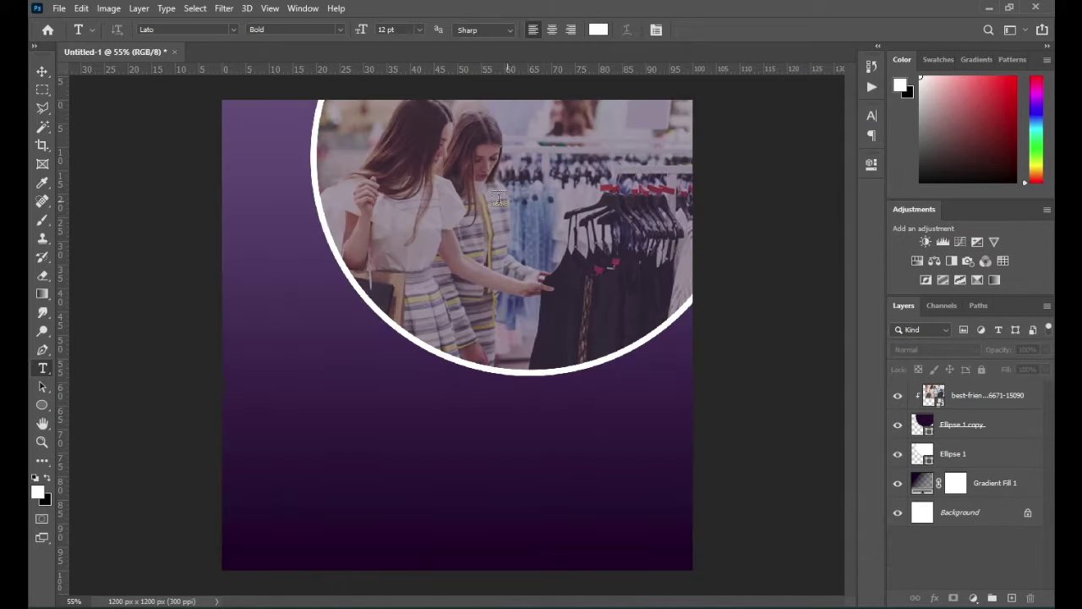
{"action": "left_click", "coordinate": [376, 201]}
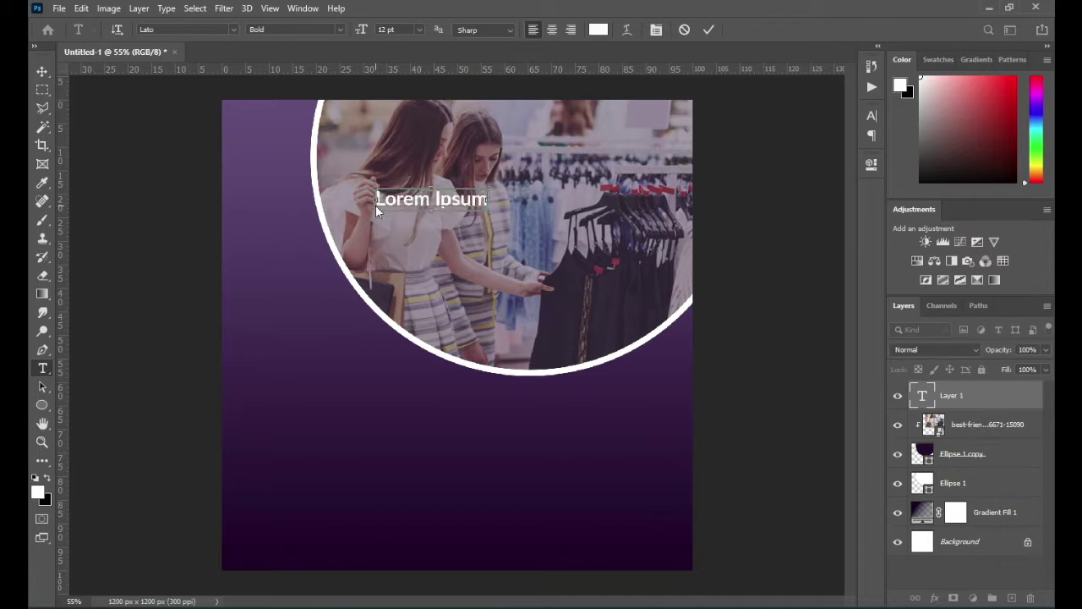
{"action": "key", "text": "ctrl+v"}
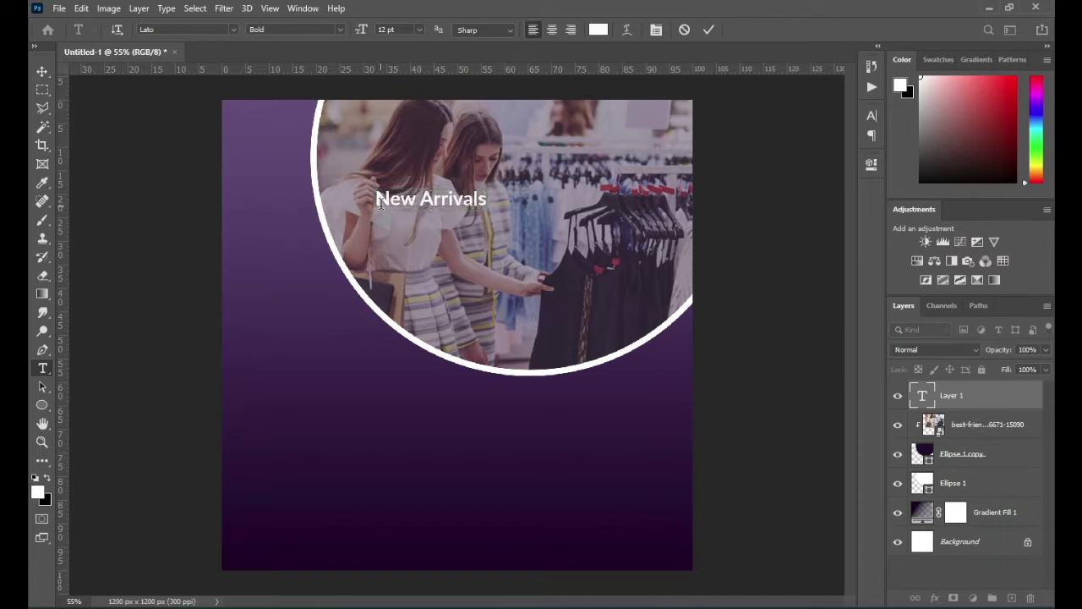
{"action": "left_click", "coordinate": [708, 30]}
Step: Enlarge the "New Arrivals" text proportionally and position it across the upper-right part of the photo
{"action": "key", "text": "v"}
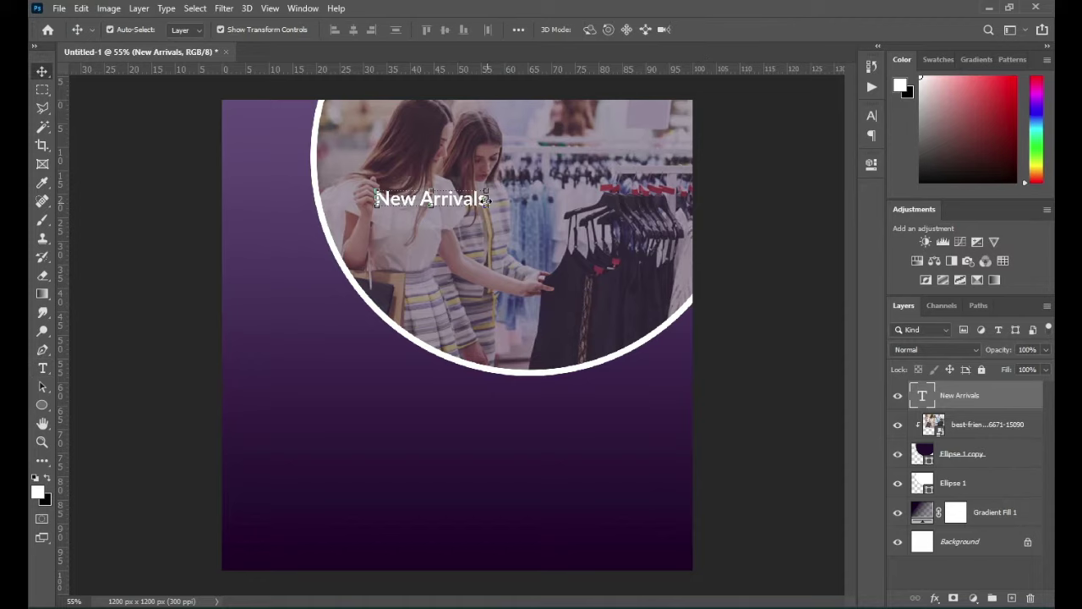
{"action": "left_click_drag", "start_coordinate": [487, 200], "coordinate": [655, 197]}
{"action": "left_click_drag", "start_coordinate": [583, 209], "coordinate": [583, 139]}
{"action": "left_click_drag", "start_coordinate": [376, 102], "coordinate": [486, 128]}
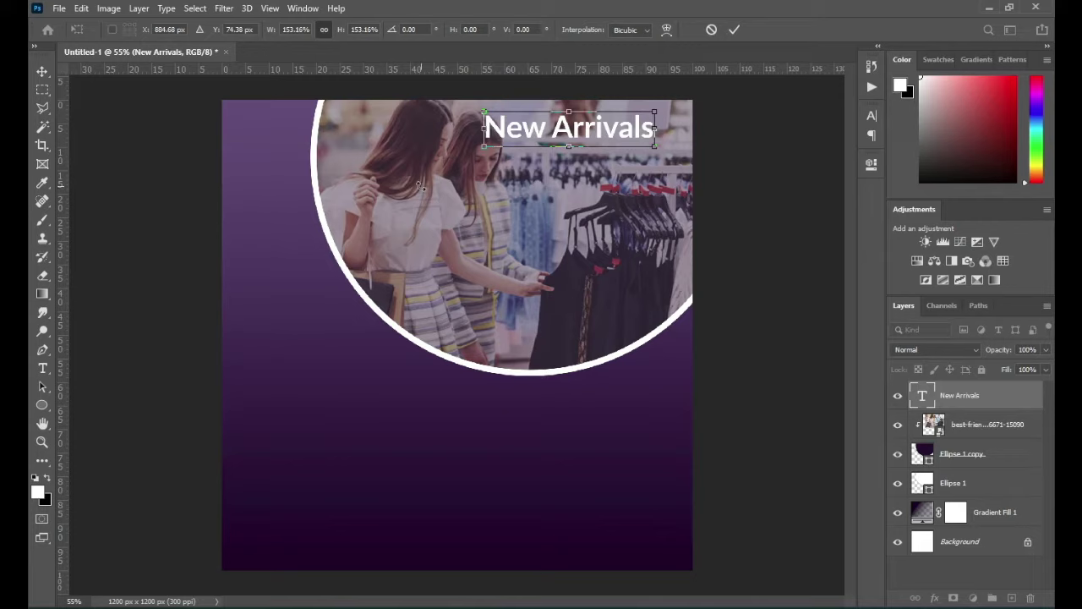
{"action": "left_click_drag", "start_coordinate": [653, 131], "coordinate": [673, 129]}
{"action": "left_click_drag", "start_coordinate": [484, 128], "coordinate": [457, 127]}
{"action": "left_click", "coordinate": [735, 30]}
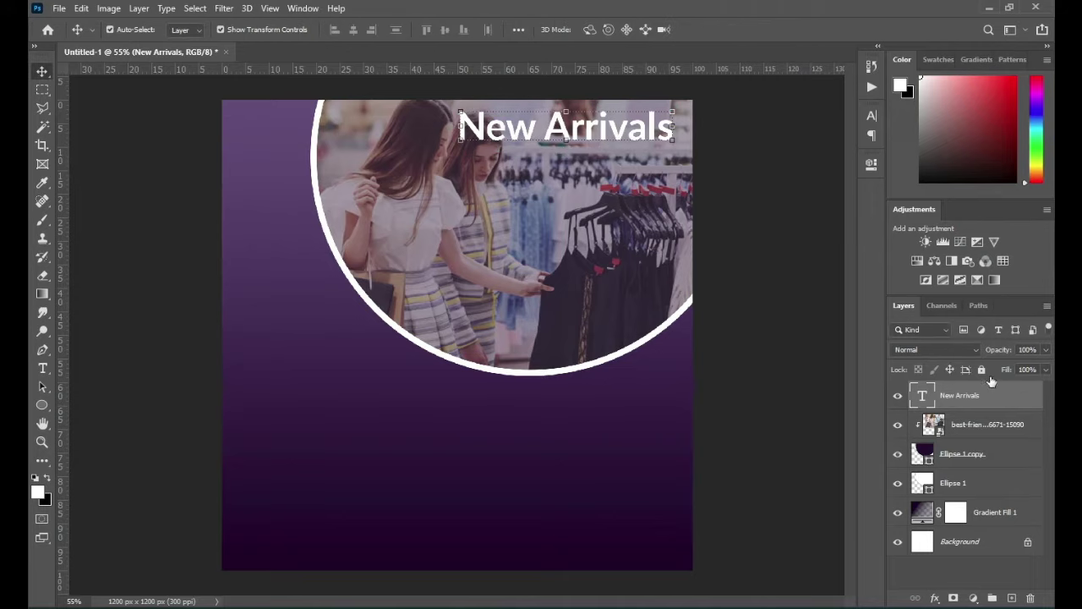
Step: Reframe the picture by shifting the clipped photo and both circle layers slightly to the left
{"action": "left_click_drag", "start_coordinate": [571, 280], "coordinate": [538, 284]}
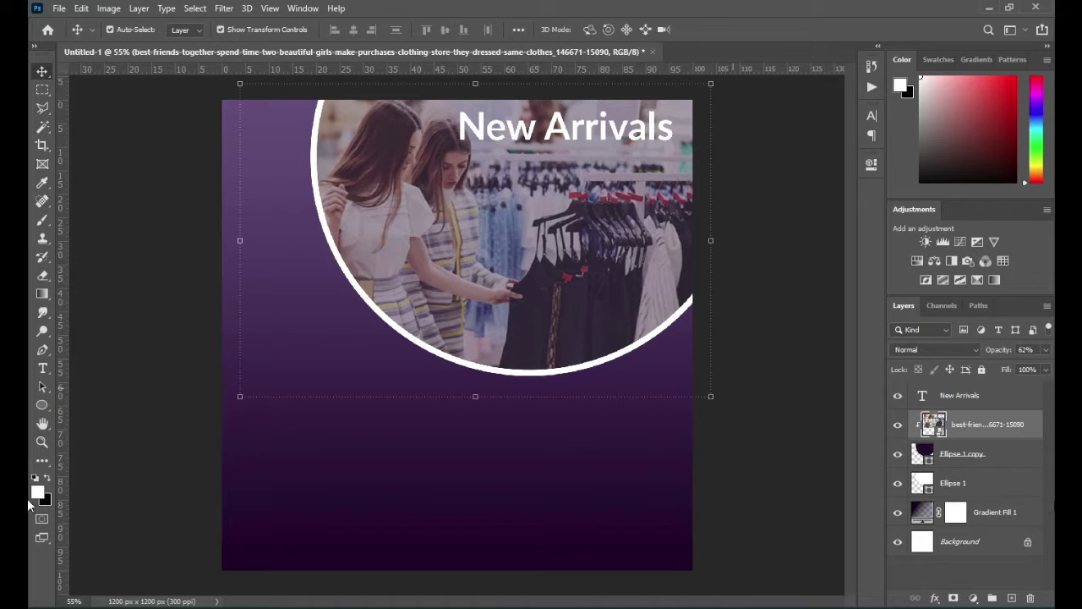
{"action": "left_click", "coordinate": [966, 461]}
{"action": "left_click", "coordinate": [964, 484], "text": "shift"}
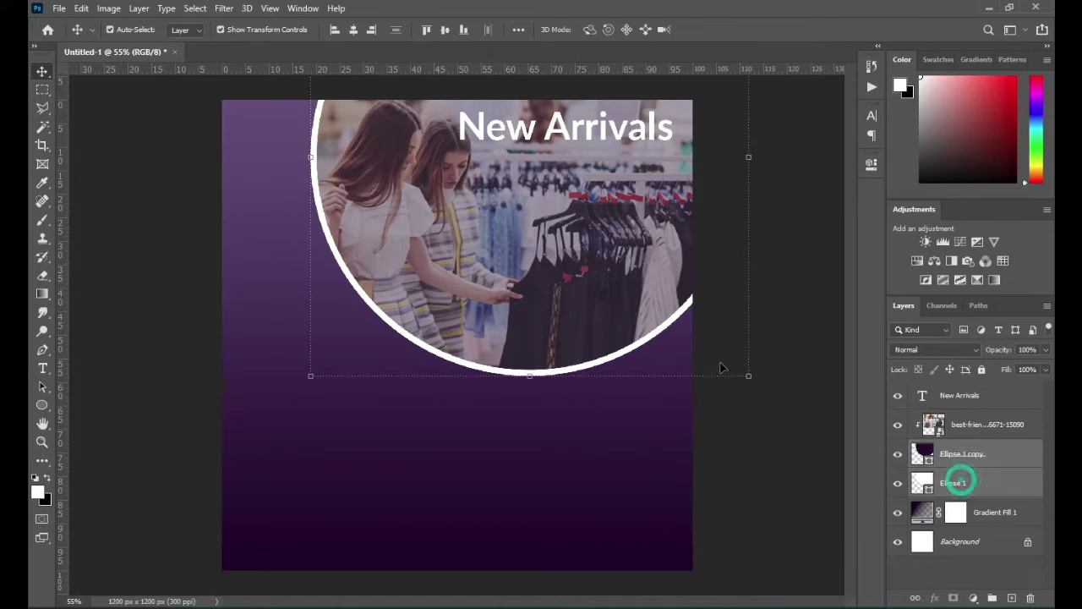
{"action": "key", "text": "Left"}
{"action": "key", "text": "Left"}
{"action": "key", "text": "Left"}
{"action": "key", "text": "Left"}
{"action": "key", "text": "Left"}
{"action": "key", "text": "Left"}
{"action": "key", "text": "Left"}
{"action": "key", "text": "Left"}
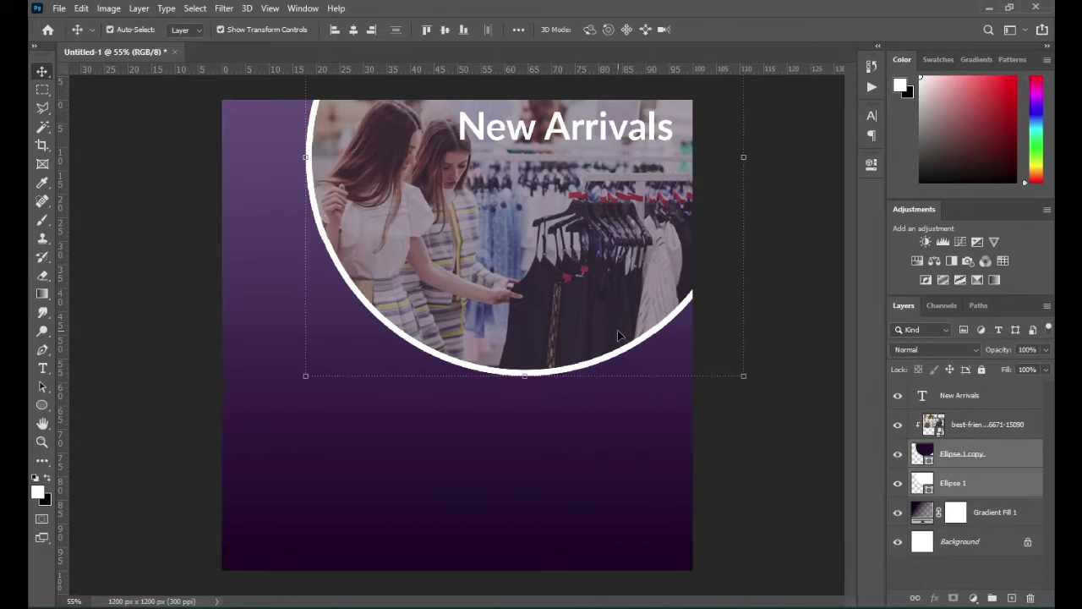
{"action": "key", "text": "Left"}
{"action": "key", "text": "Left"}
{"action": "key", "text": "Left"}
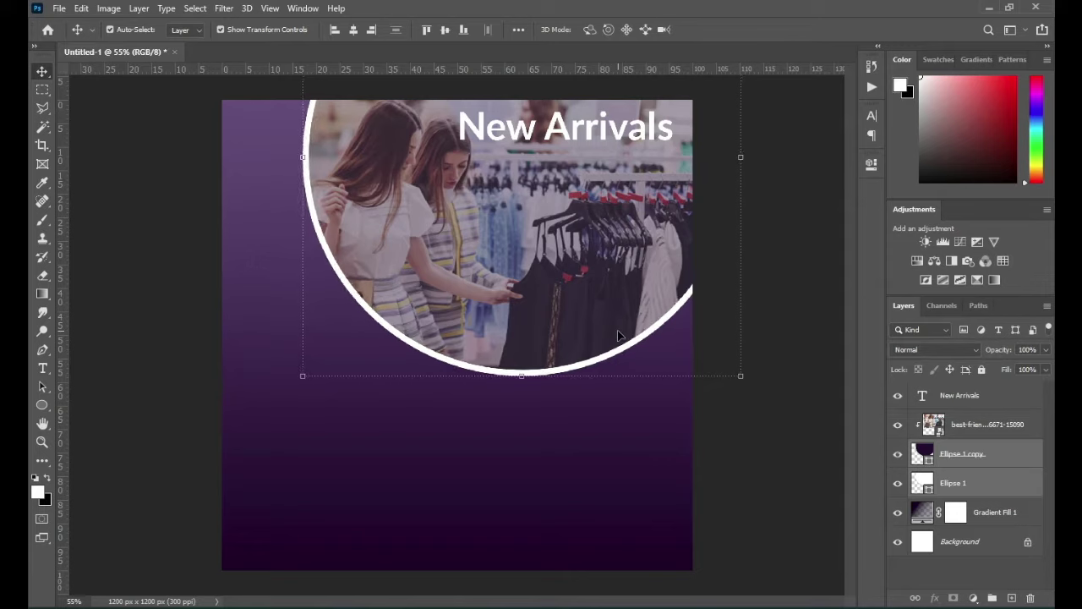
{"action": "left_click", "coordinate": [786, 399]}
{"action": "left_click_drag", "start_coordinate": [509, 254], "coordinate": [500, 251]}
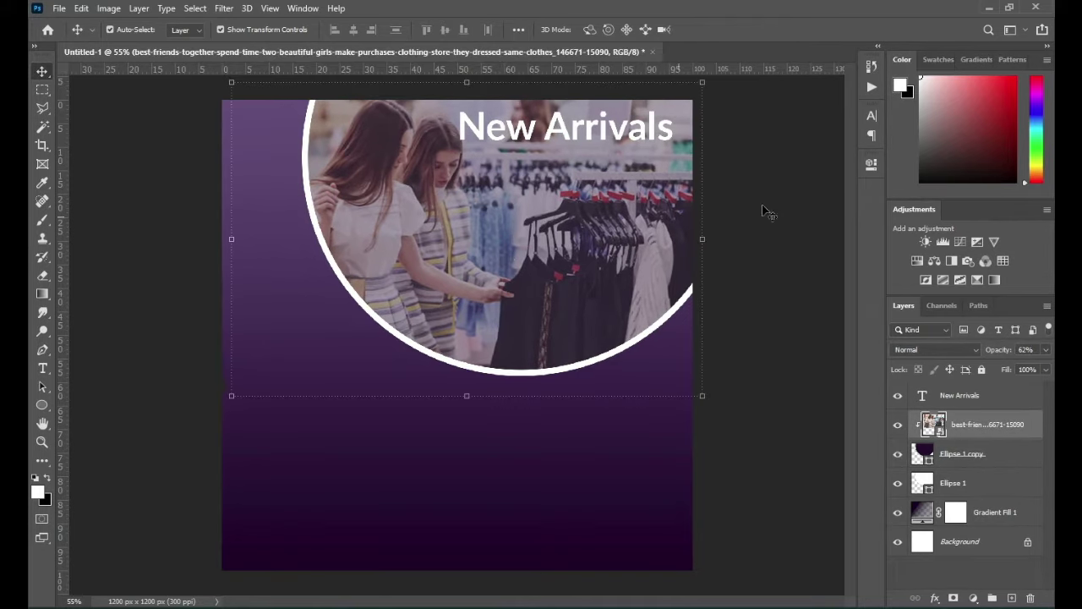
{"action": "left_click", "coordinate": [823, 213]}
Step: Add a drop shadow to "New Arrivals" with 100% opacity, 90° angle, 4 px distance, 6% spread and 6 px size
{"action": "left_click", "coordinate": [643, 162]}
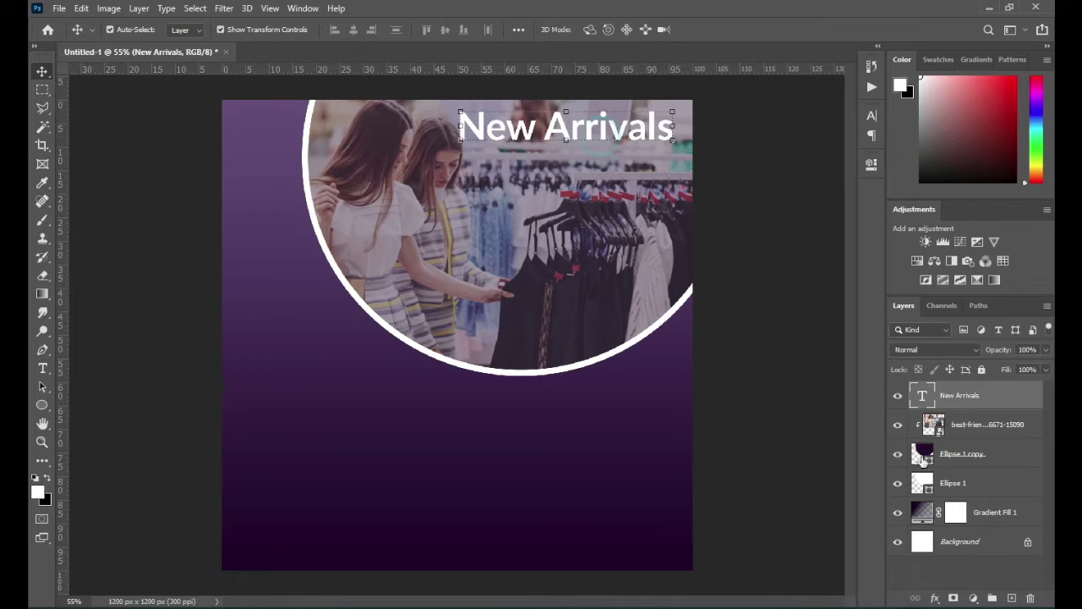
{"action": "left_click", "coordinate": [933, 599]}
{"action": "left_click", "coordinate": [972, 584]}
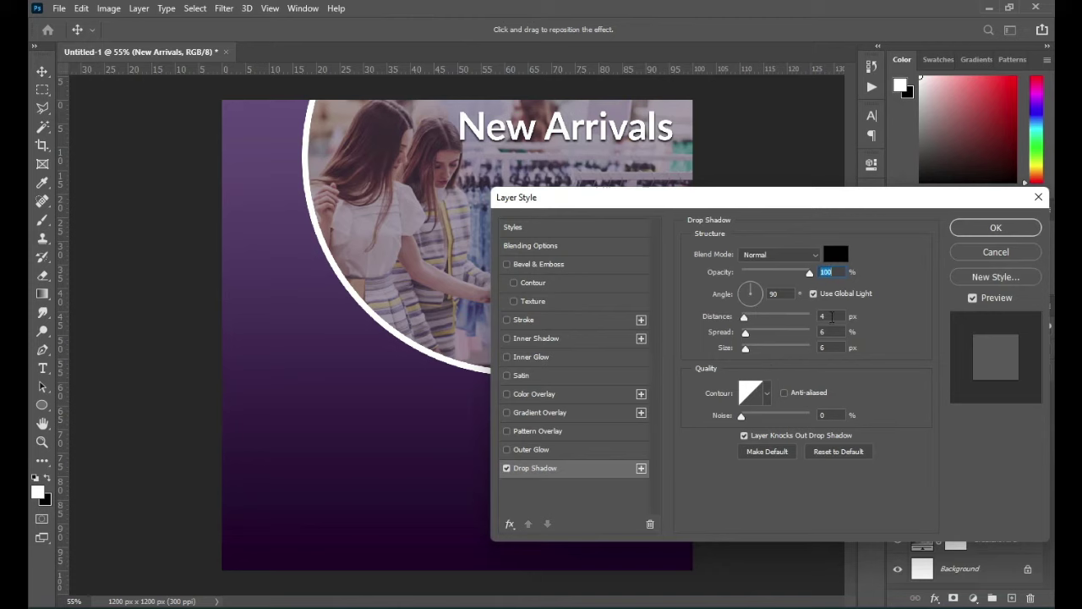
{"action": "left_click", "coordinate": [831, 316]}
{"action": "type", "text": "4"}
{"action": "left_click", "coordinate": [831, 331]}
{"action": "left_click", "coordinate": [831, 346]}
{"action": "left_click", "coordinate": [985, 229]}
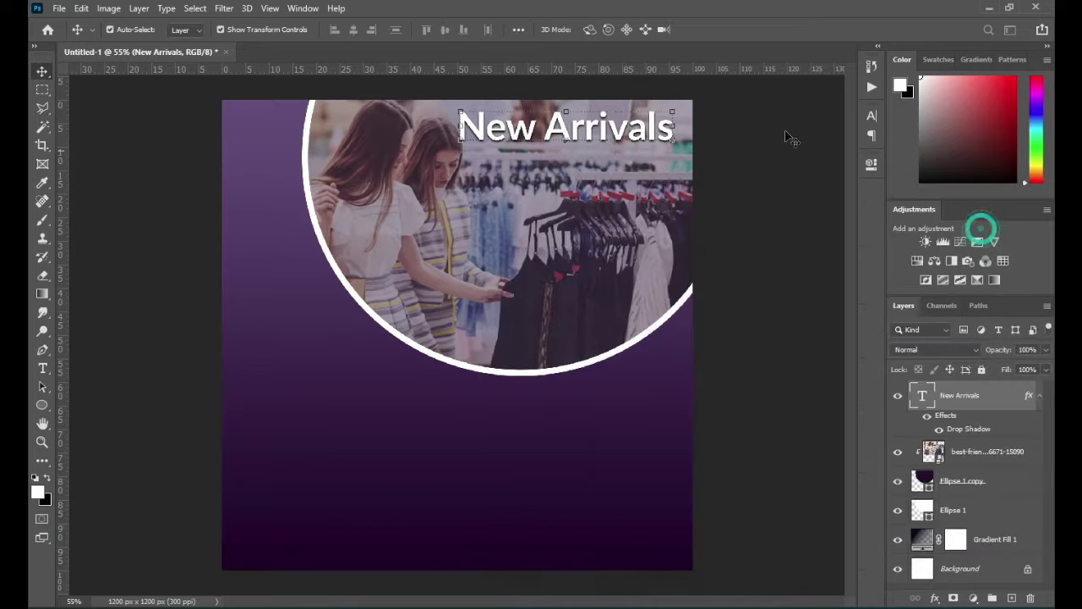
{"action": "left_click", "coordinate": [783, 184]}
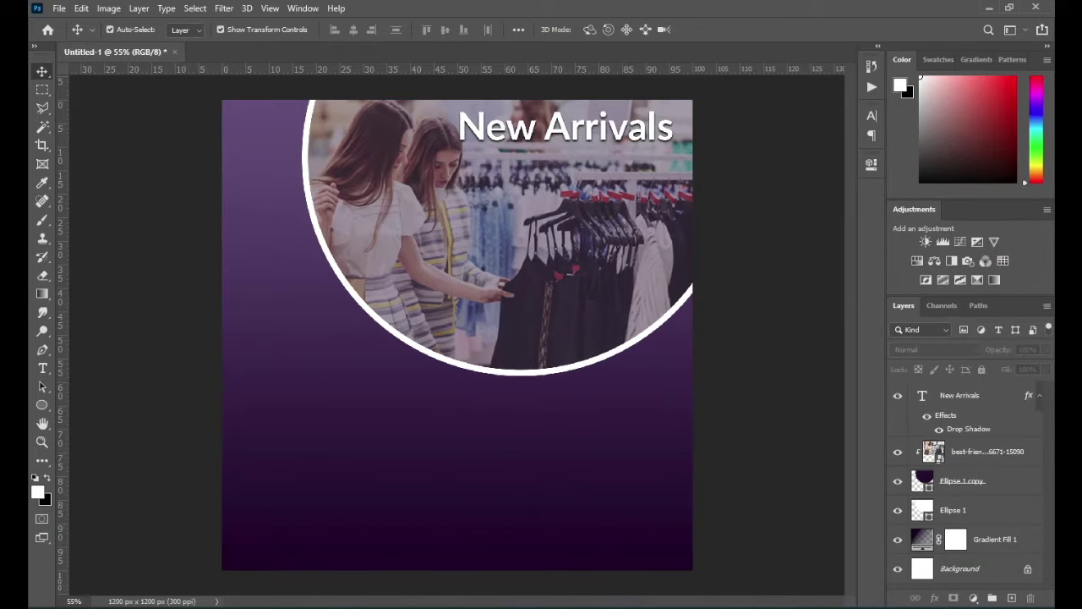
Step: Place the swoosh-around-blouse-on-hanger logo image from the project folder as a small logo in the flyer's upper-left corner
{"action": "key", "text": "alt+Tab"}
{"action": "left_click", "coordinate": [809, 338]}
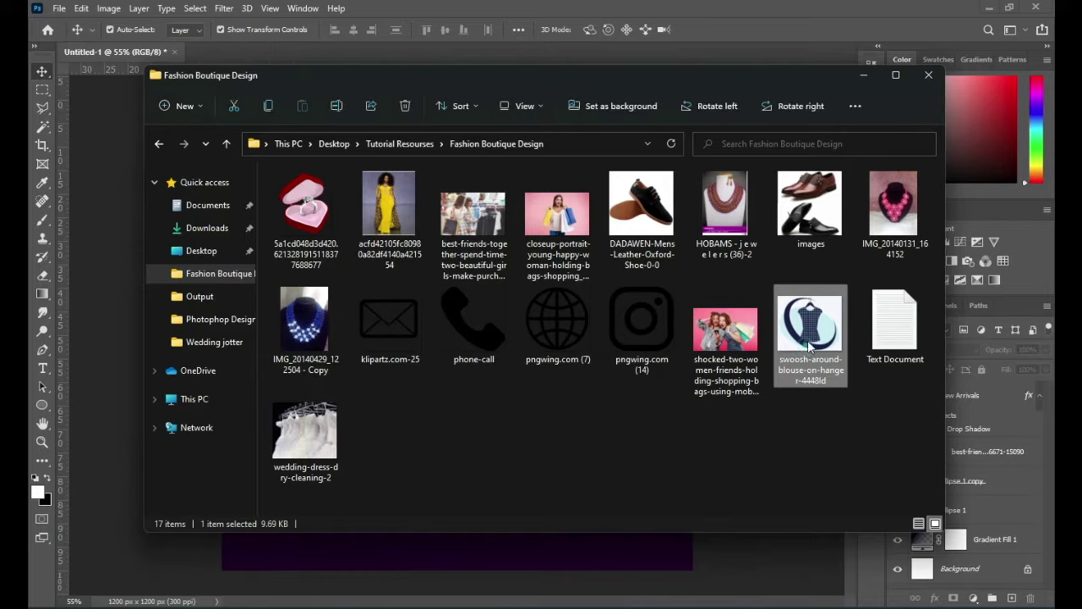
{"action": "left_click", "coordinate": [738, 555]}
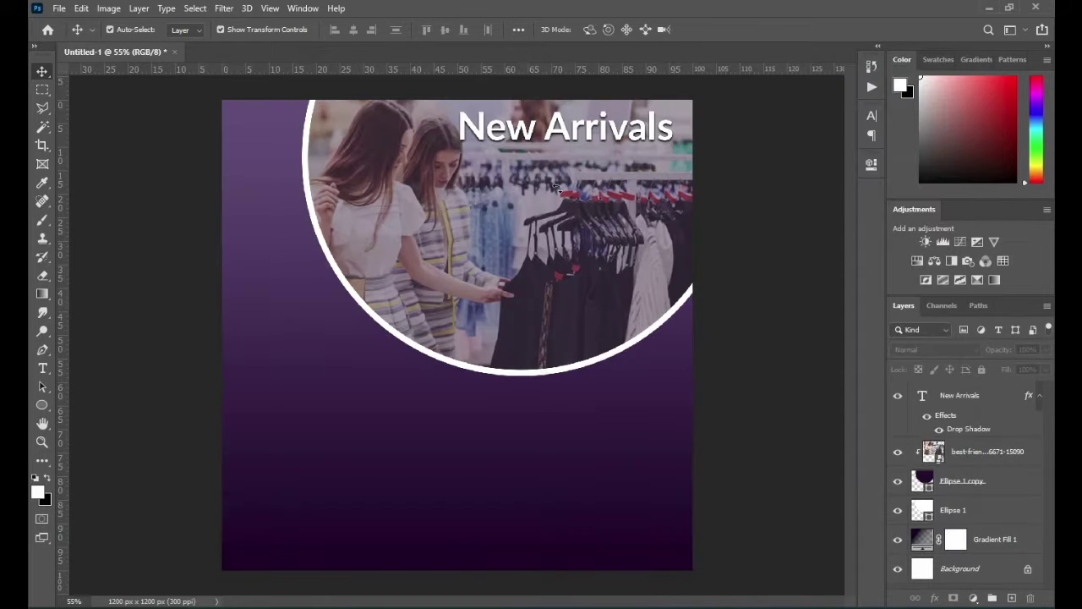
{"action": "left_click_drag", "start_coordinate": [554, 185], "coordinate": [262, 108]}
{"action": "scroll", "coordinate": [358, 217], "scroll_direction": "up", "scroll_amount": 1}
{"action": "left_click", "coordinate": [711, 29]}
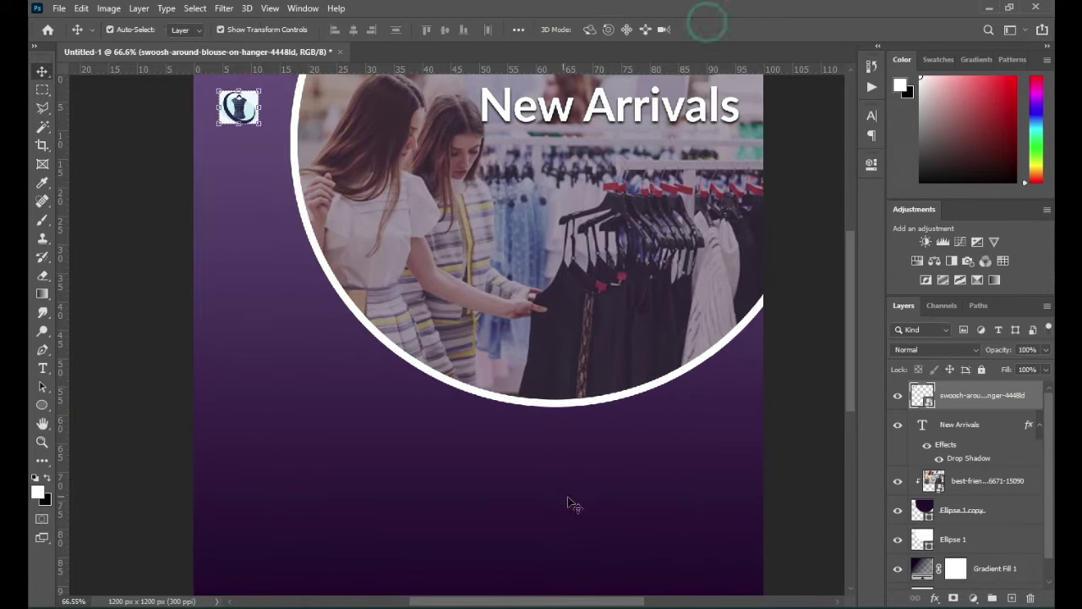
Step: Copy the "UG FASHION BOUTIQUE" and "DESIRE BEAUTY" lines from the text document into a new white text layer and center-align it
{"action": "key", "text": "alt+Tab"}
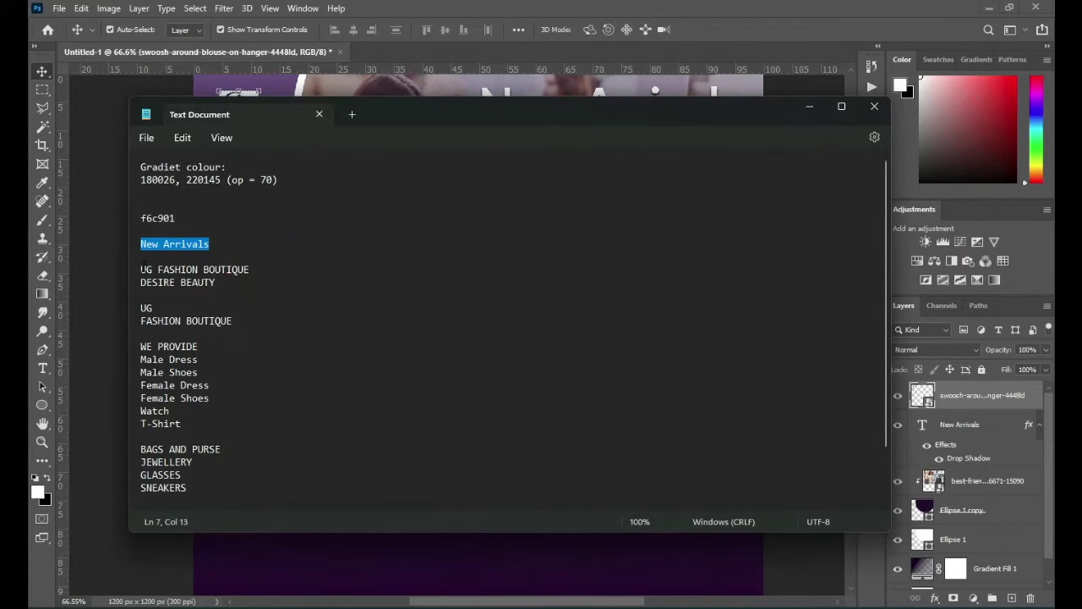
{"action": "left_click_drag", "start_coordinate": [140, 269], "coordinate": [215, 282]}
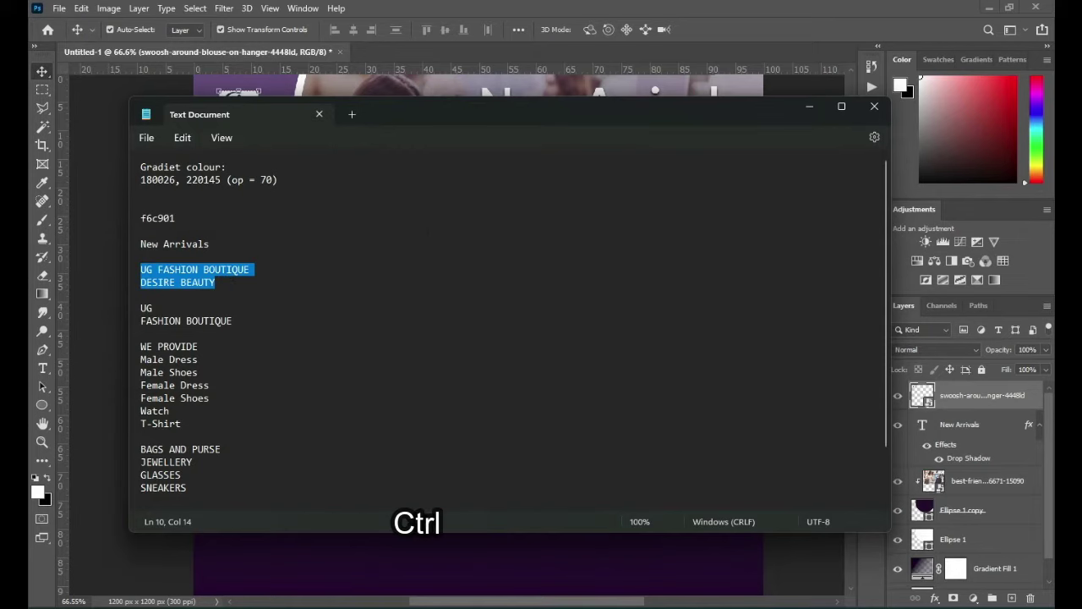
{"action": "key", "text": "ctrl+c"}
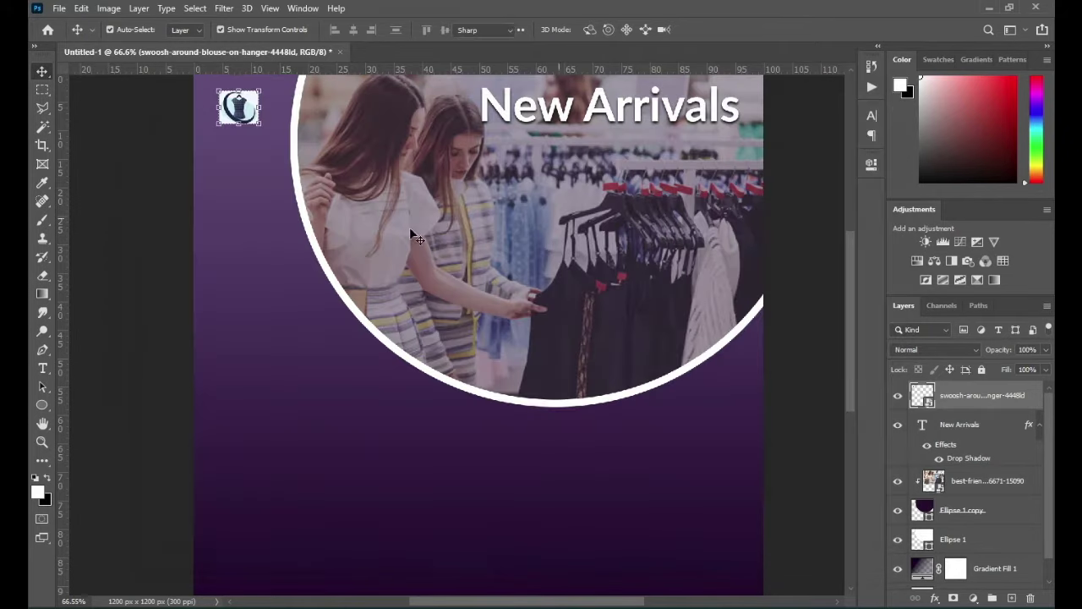
{"action": "key", "text": "t"}
{"action": "left_click", "coordinate": [228, 295]}
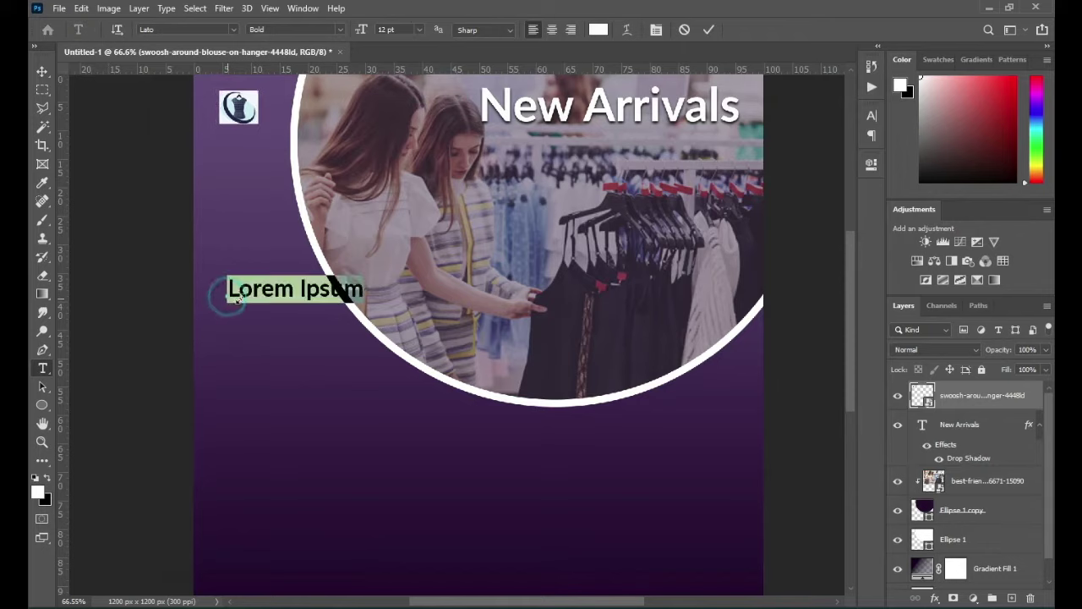
{"action": "key", "text": "ctrl+v"}
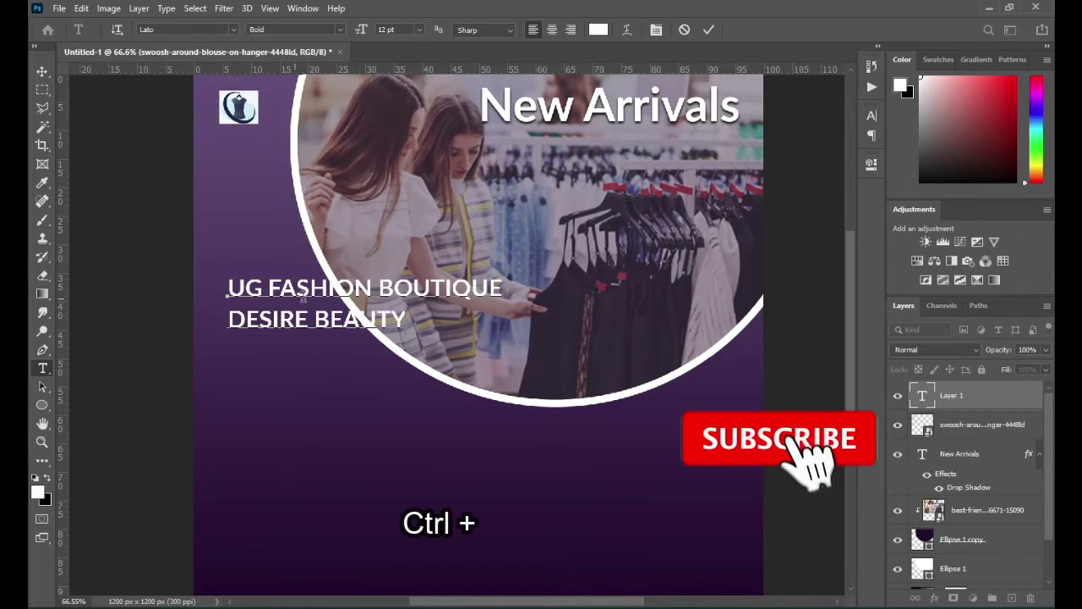
{"action": "left_click", "coordinate": [709, 29]}
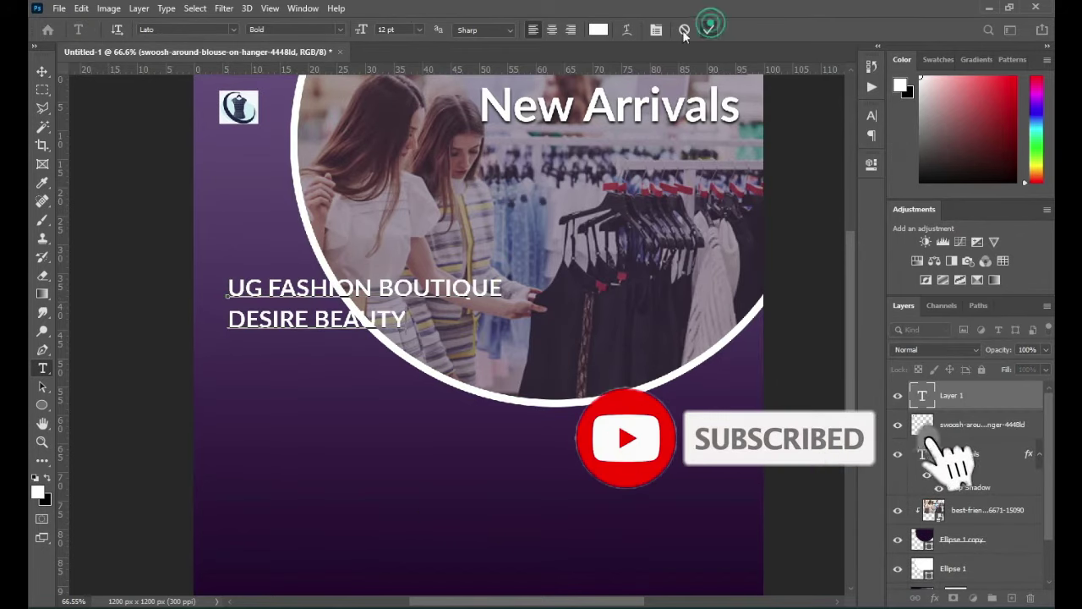
{"action": "left_click", "coordinate": [553, 30]}
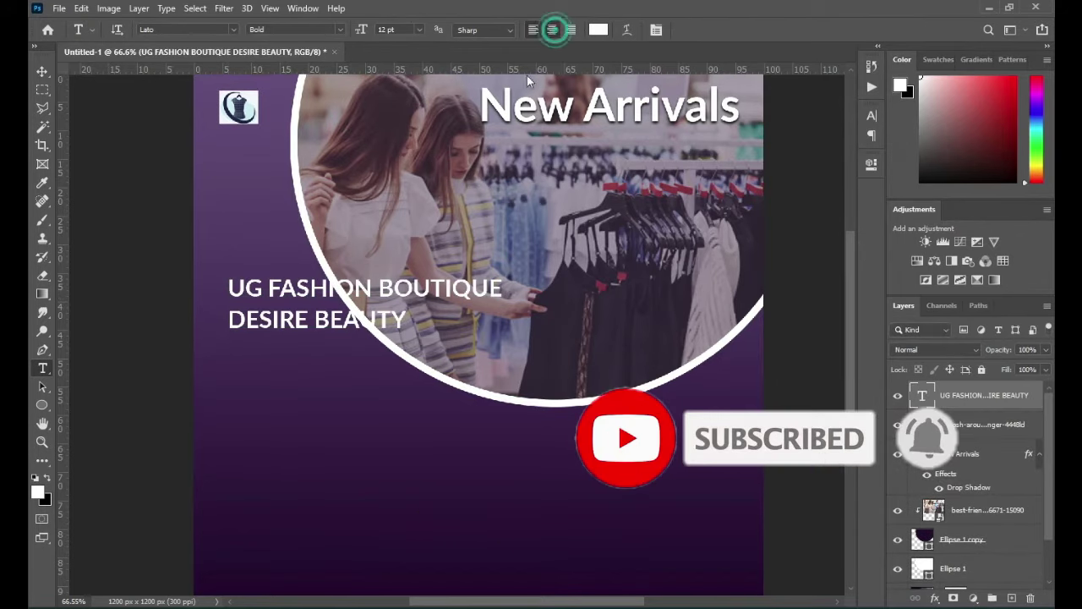
Step: Scale the boutique text to about 29%, position it centered beneath the logo, and nudge the logo to line up with it
{"action": "left_click", "coordinate": [42, 70]}
{"action": "key", "text": "ctrl+t"}
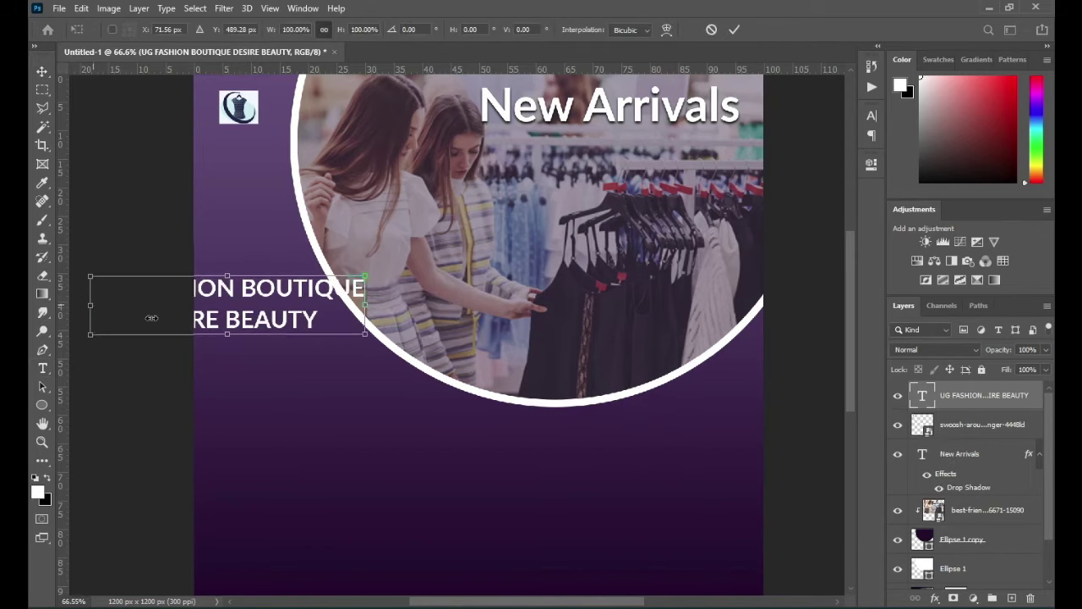
{"action": "left_click_drag", "start_coordinate": [94, 303], "coordinate": [320, 161]}
{"action": "scroll", "coordinate": [230, 111], "scroll_direction": "up", "scroll_amount": 2}
{"action": "scroll", "coordinate": [226, 115], "scroll_direction": "up", "scroll_amount": 1}
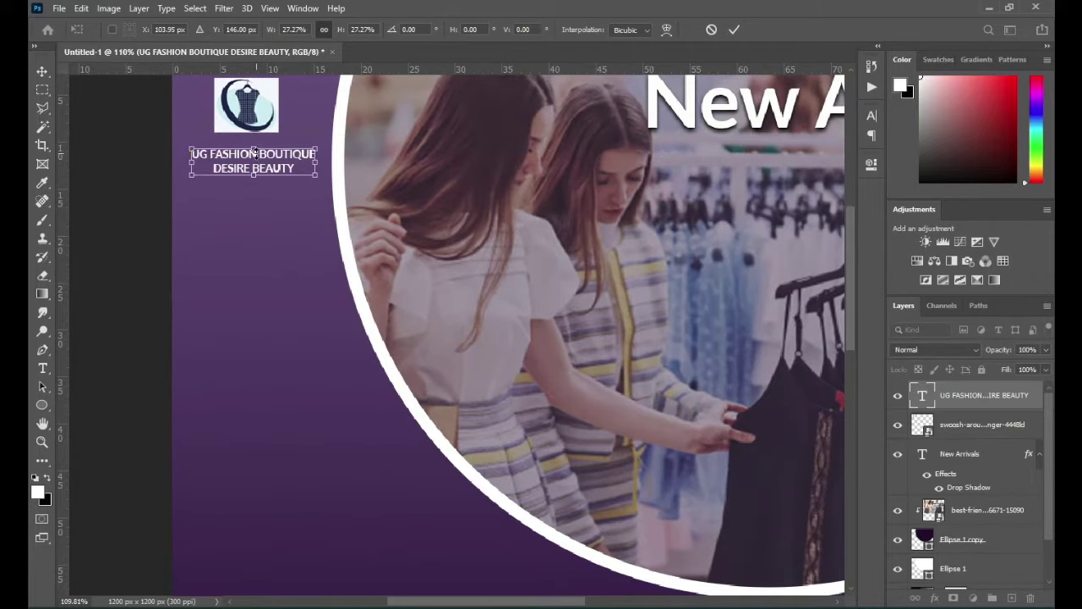
{"action": "mouse_move", "coordinate": [253, 148]}
{"action": "left_mouse_down"}
{"action": "mouse_move", "coordinate": [255, 123]}
{"action": "mouse_move", "coordinate": [254, 140]}
{"action": "left_mouse_up"}
{"action": "left_click", "coordinate": [732, 31]}
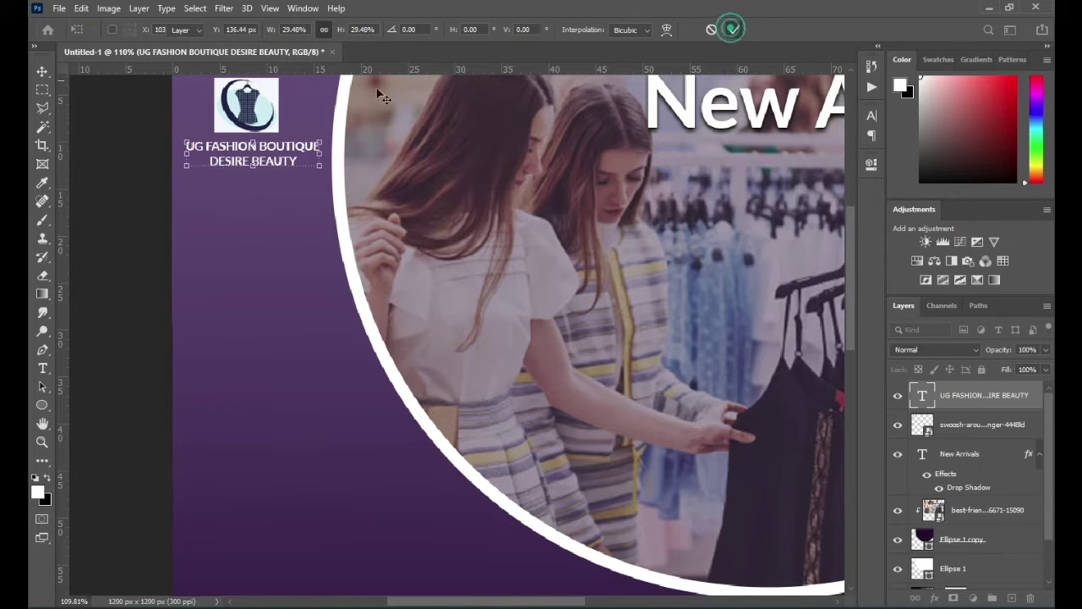
{"action": "mouse_move", "coordinate": [247, 101]}
{"action": "left_mouse_down"}
{"action": "mouse_move", "coordinate": [262, 104]}
{"action": "mouse_move", "coordinate": [253, 108]}
{"action": "left_mouse_up"}
{"action": "key", "text": "ctrl+0"}
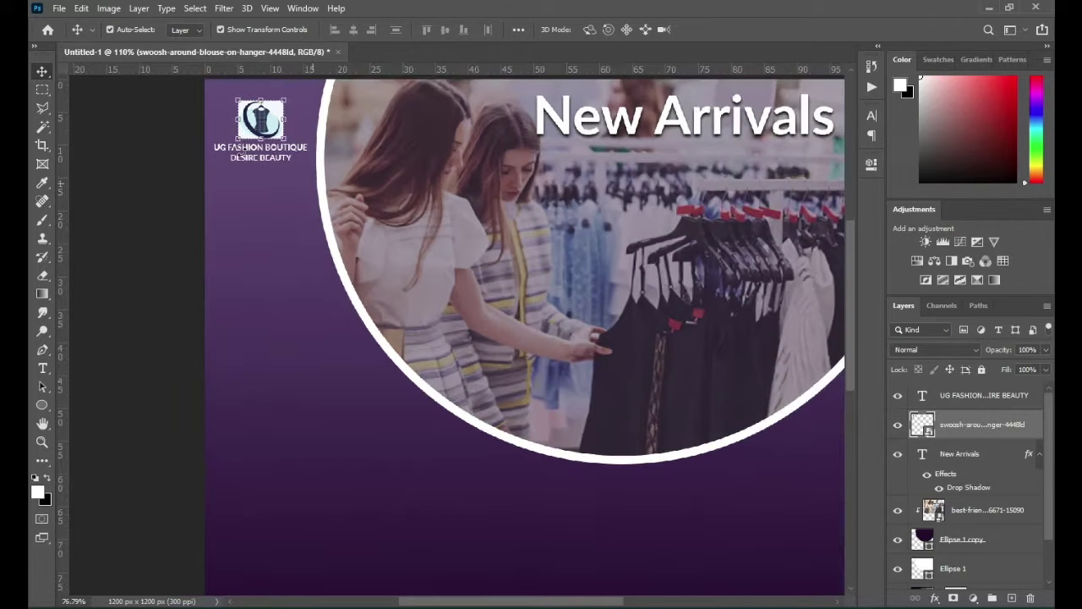
Step: Group the boutique text, logo and "New Arrivals" layers together
{"action": "left_click", "coordinate": [972, 395]}
{"action": "left_click", "coordinate": [964, 455], "text": "shift"}
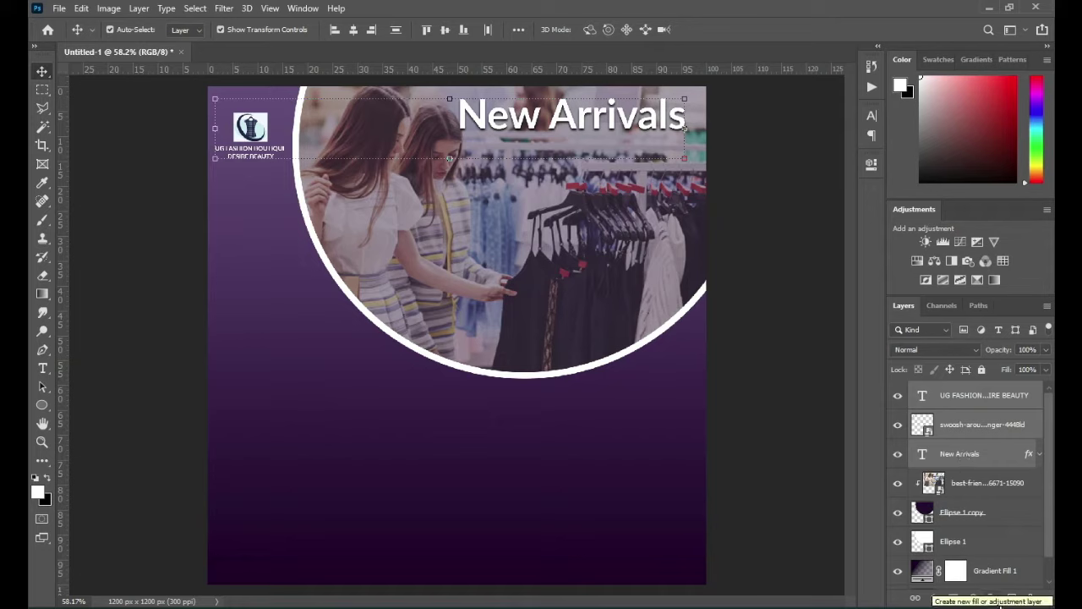
{"action": "left_click", "coordinate": [992, 598]}
{"action": "left_click", "coordinate": [783, 400]}
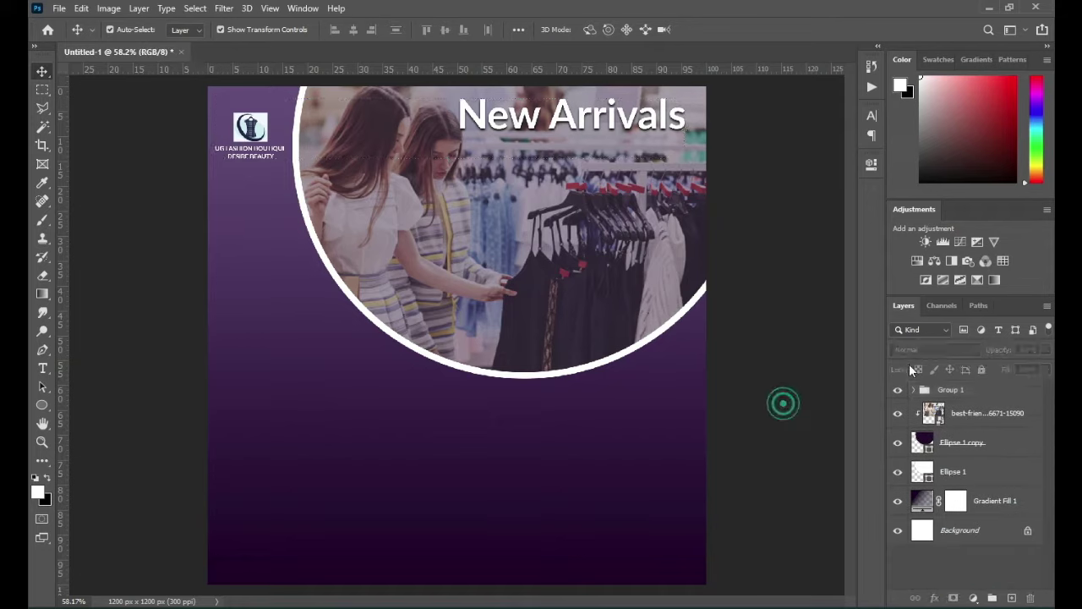
Step: Draw a white six-sided polygon about 333 × 383 px above the photo layer, overlapping the circle's lower-left edge
{"action": "left_click", "coordinate": [967, 412]}
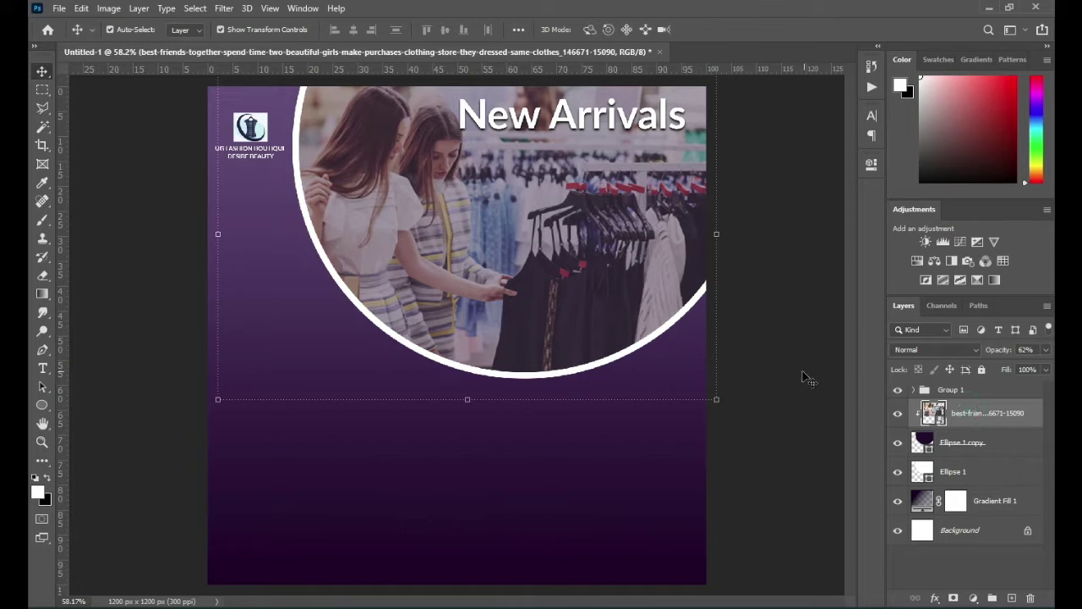
{"action": "left_click", "coordinate": [44, 408]}
{"action": "left_click", "coordinate": [100, 440]}
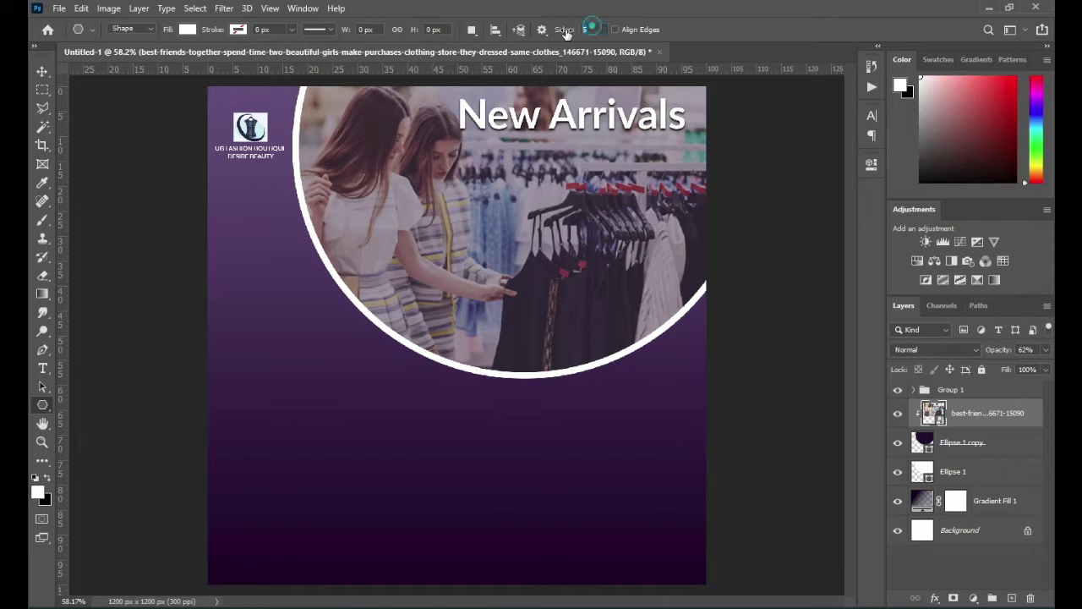
{"action": "left_click", "coordinate": [567, 31]}
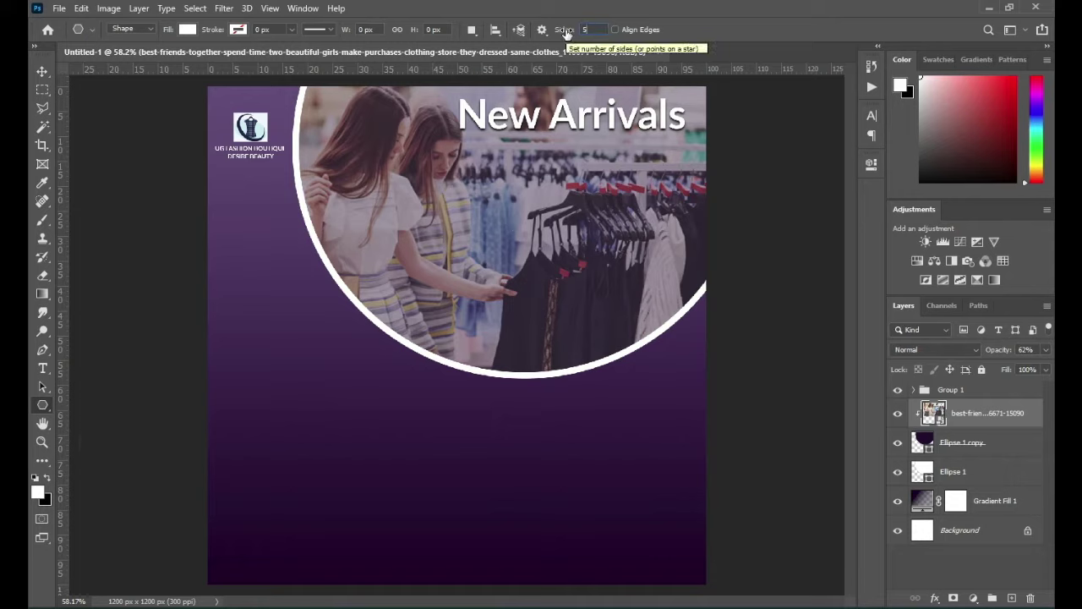
{"action": "type", "text": "6"}
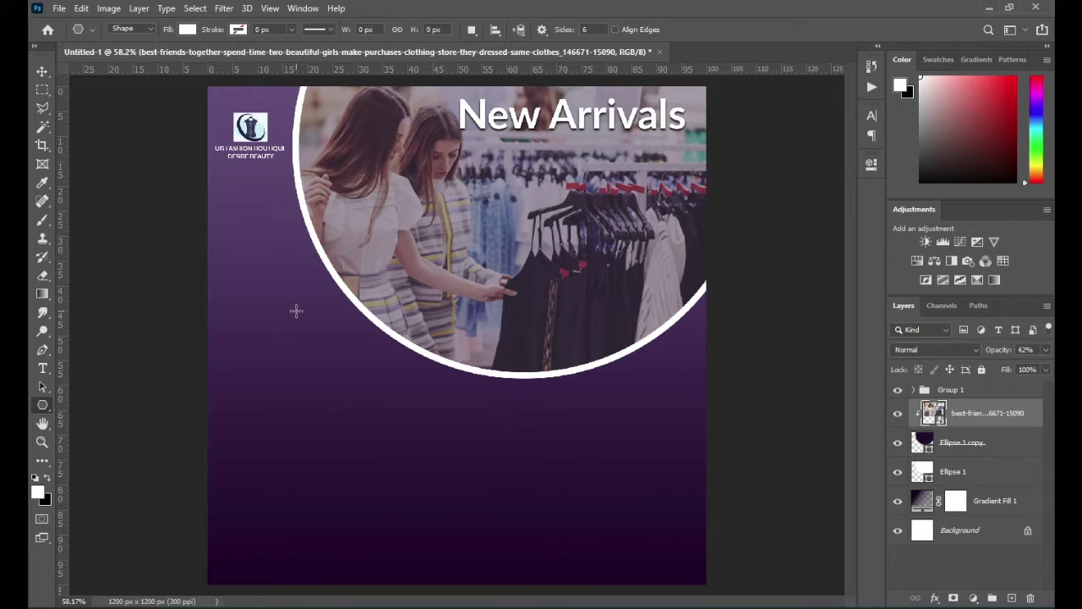
{"action": "left_click_drag", "start_coordinate": [296, 311], "coordinate": [364, 349]}
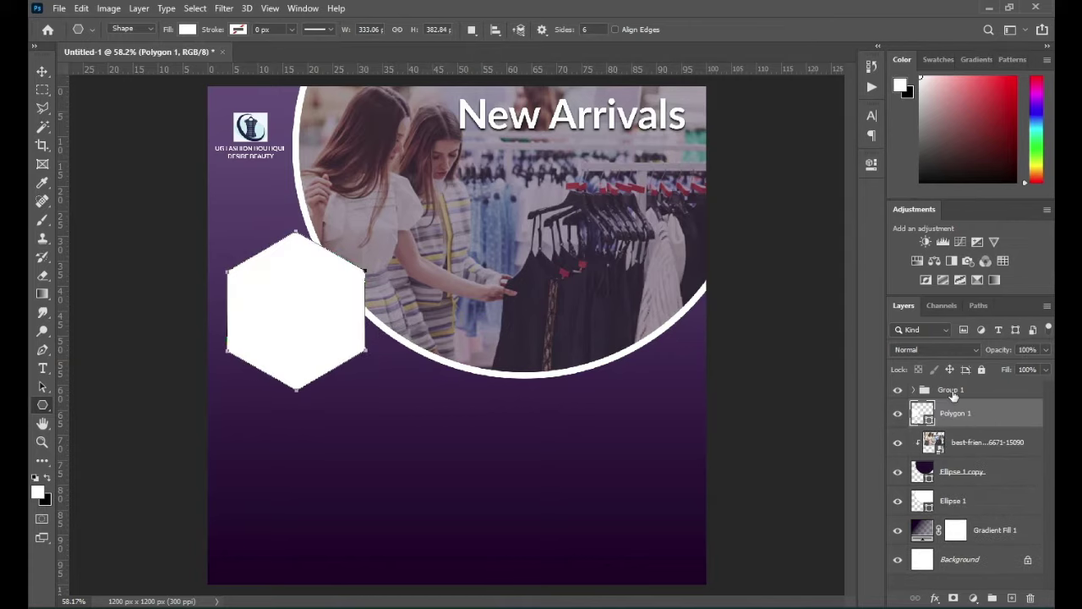
Step: Move the white hexagon below the circle's lower-left edge and shrink it proportionally, first to about 84% and then slightly more
{"action": "left_click", "coordinate": [36, 73]}
{"action": "left_click_drag", "start_coordinate": [287, 323], "coordinate": [347, 436]}
{"action": "key", "text": "ctrl+t"}
{"action": "left_click_drag", "start_coordinate": [389, 504], "coordinate": [368, 479]}
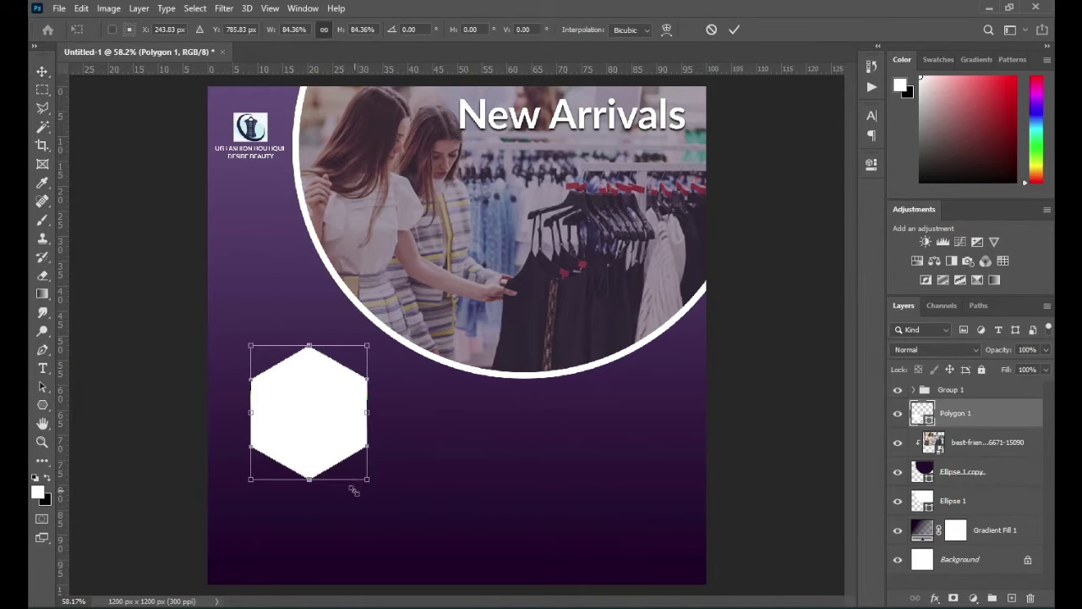
{"action": "scroll", "coordinate": [319, 452], "scroll_direction": "up", "scroll_amount": 3}
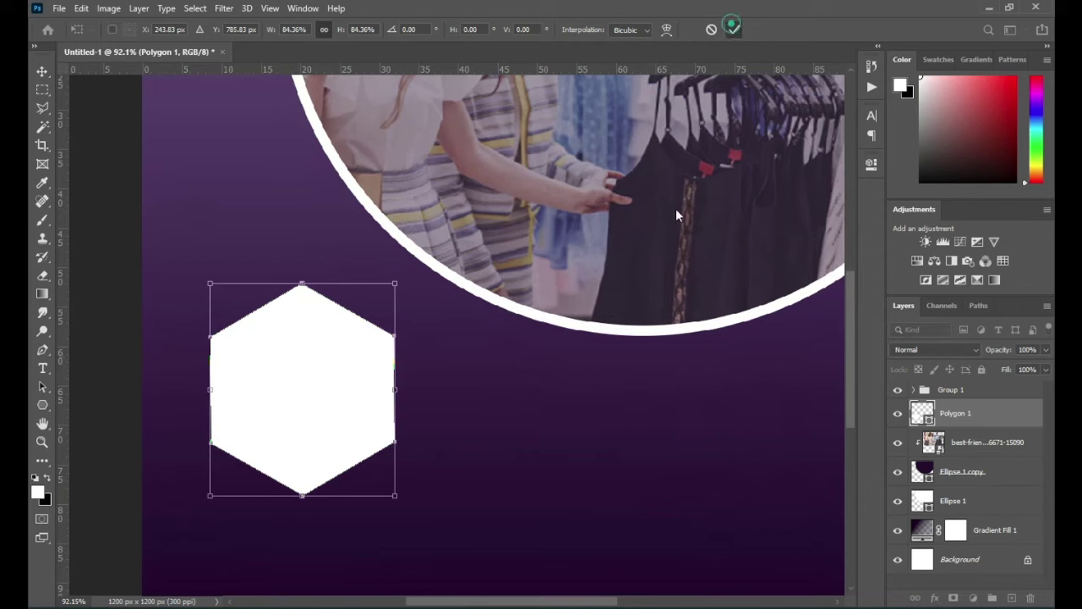
{"action": "left_click_drag", "start_coordinate": [342, 386], "coordinate": [350, 378]}
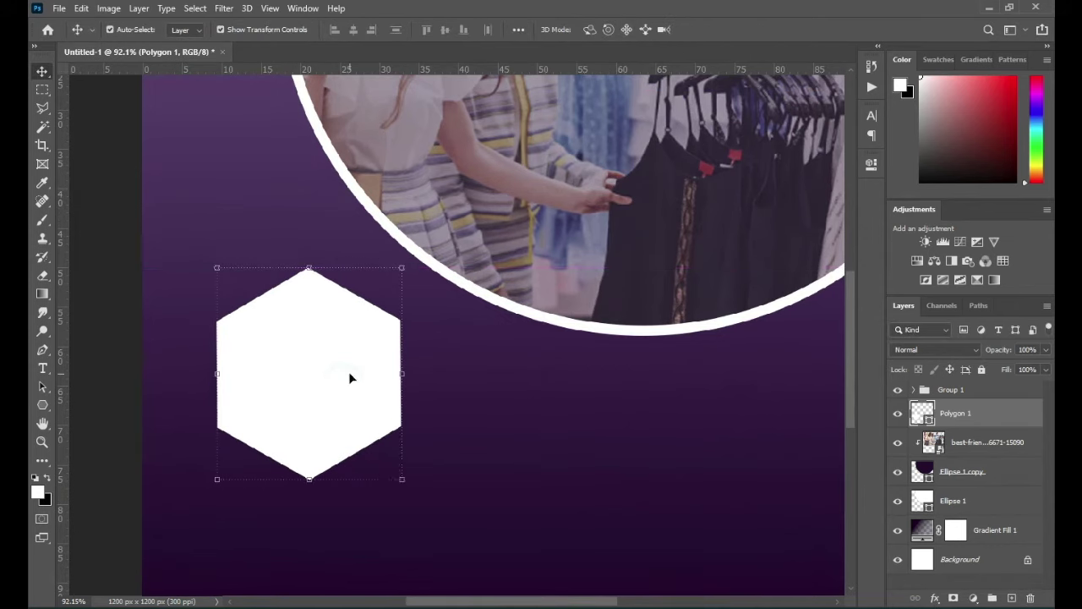
{"action": "left_click_drag", "start_coordinate": [404, 480], "coordinate": [382, 457]}
{"action": "key", "text": "Return"}
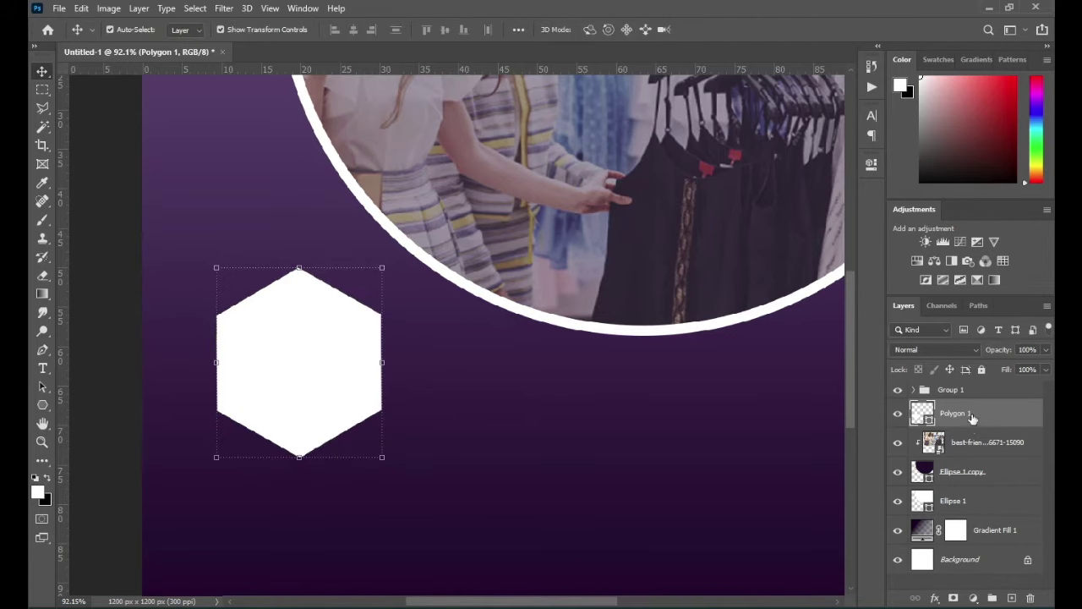
Step: Duplicate the hexagon and scale the copy to about 95% around its center, inside the original
{"action": "key", "text": "ctrl+j"}
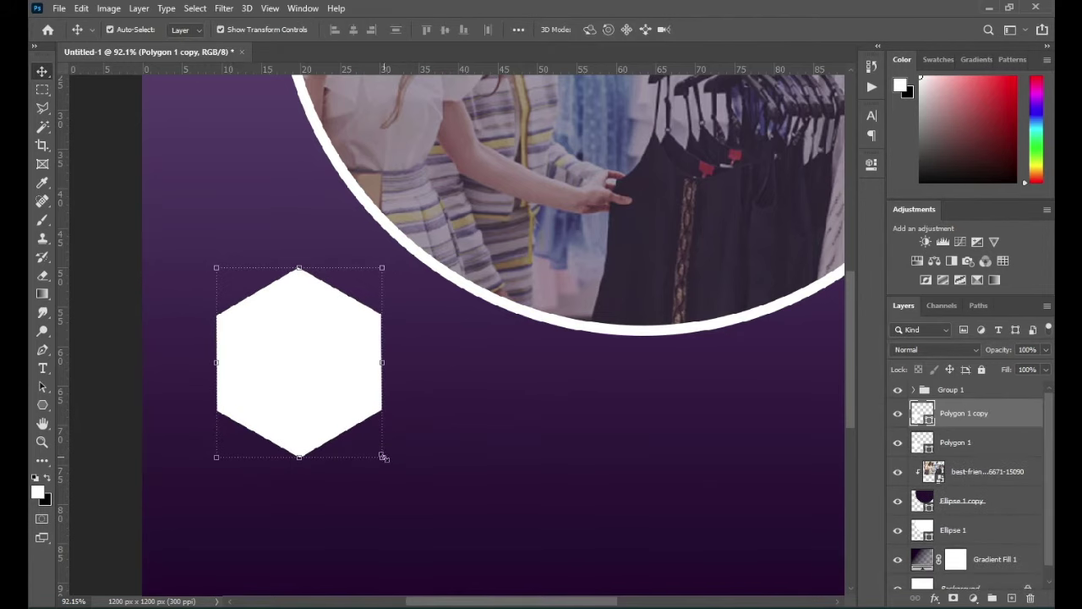
{"action": "left_click_drag", "start_coordinate": [383, 457], "coordinate": [377, 453]}
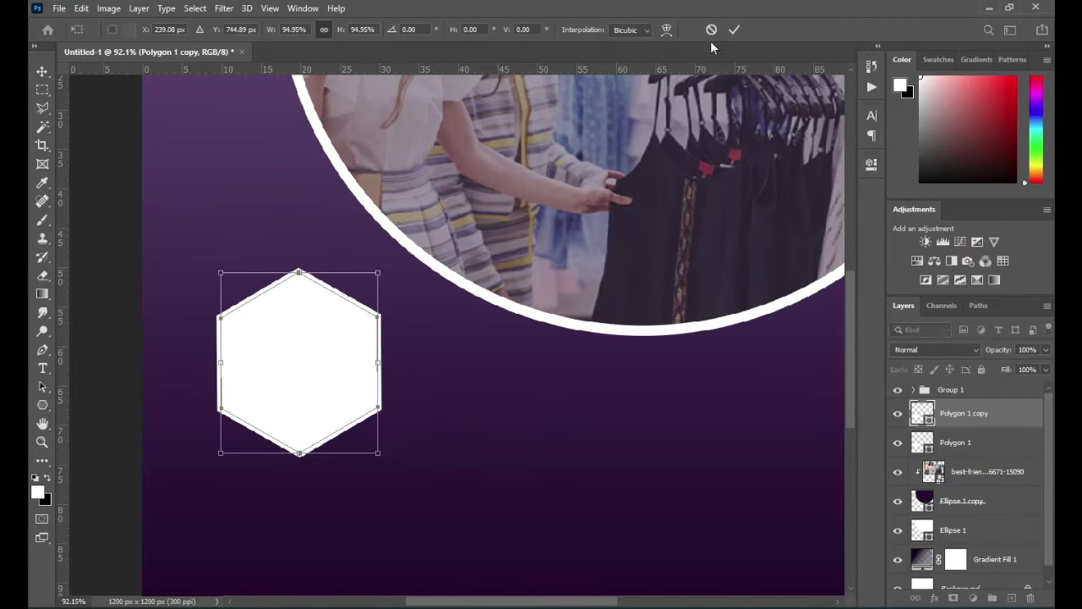
{"action": "left_click", "coordinate": [734, 29]}
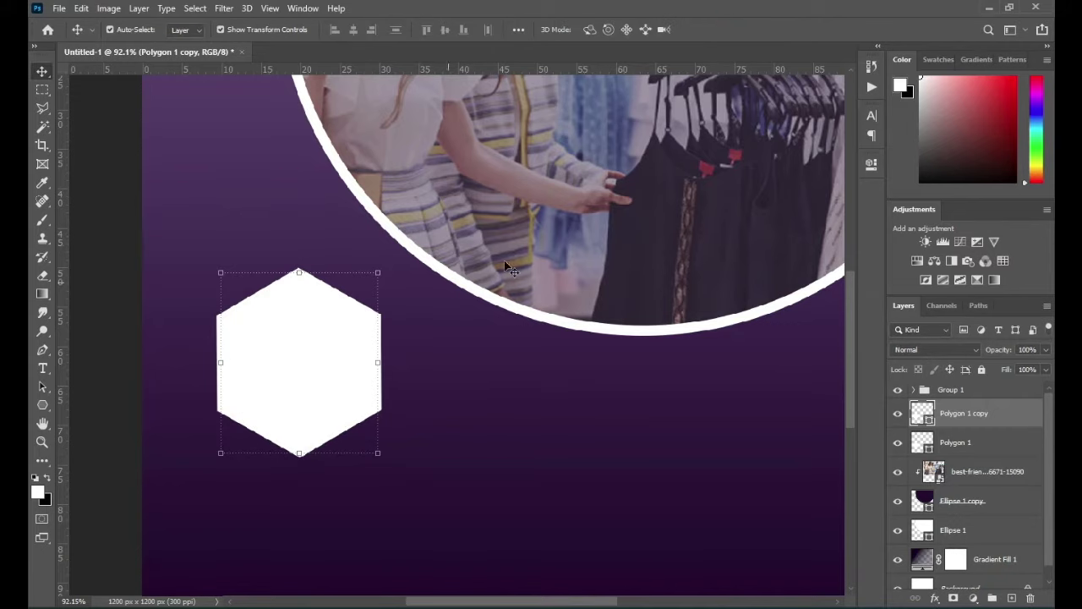
{"action": "left_click", "coordinate": [101, 308]}
Step: Move both hexagon layers above Group 1 in the layer stack
{"action": "left_click", "coordinate": [986, 439]}
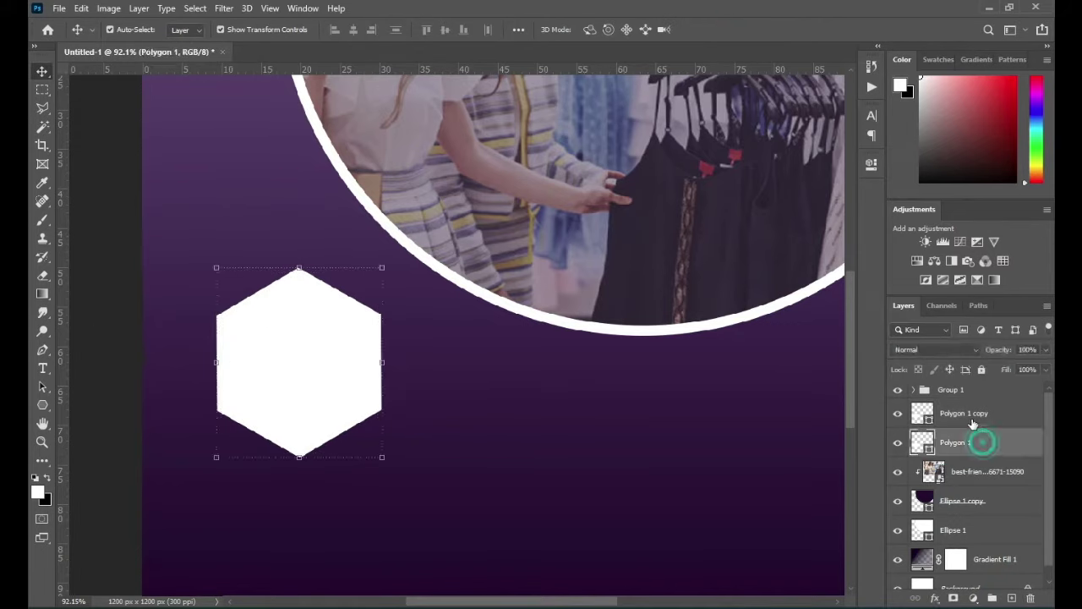
{"action": "left_click", "coordinate": [981, 415], "text": "shift"}
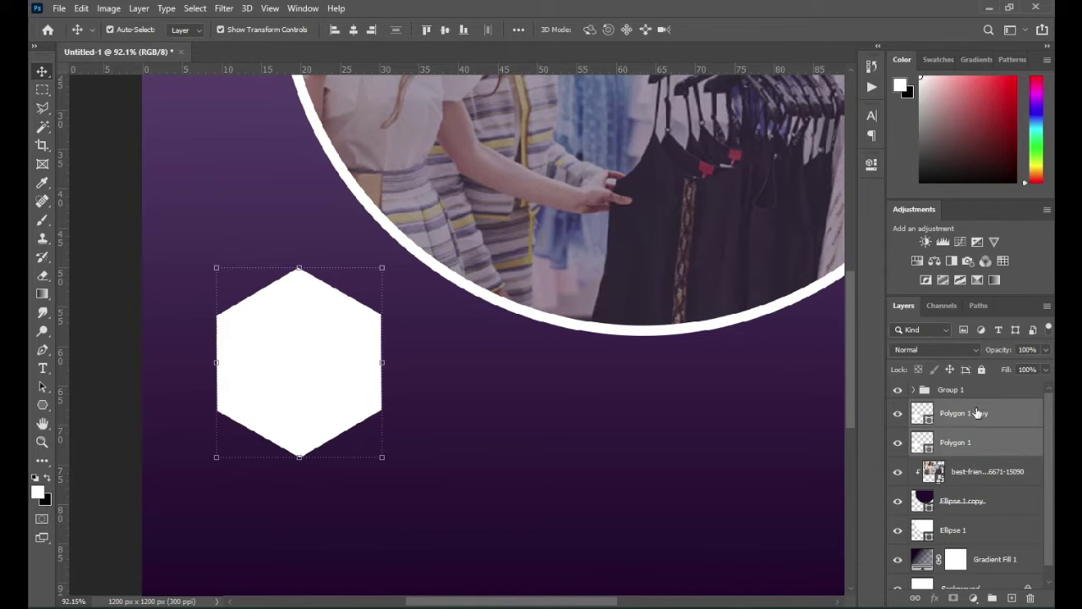
{"action": "left_click_drag", "start_coordinate": [977, 413], "coordinate": [970, 384]}
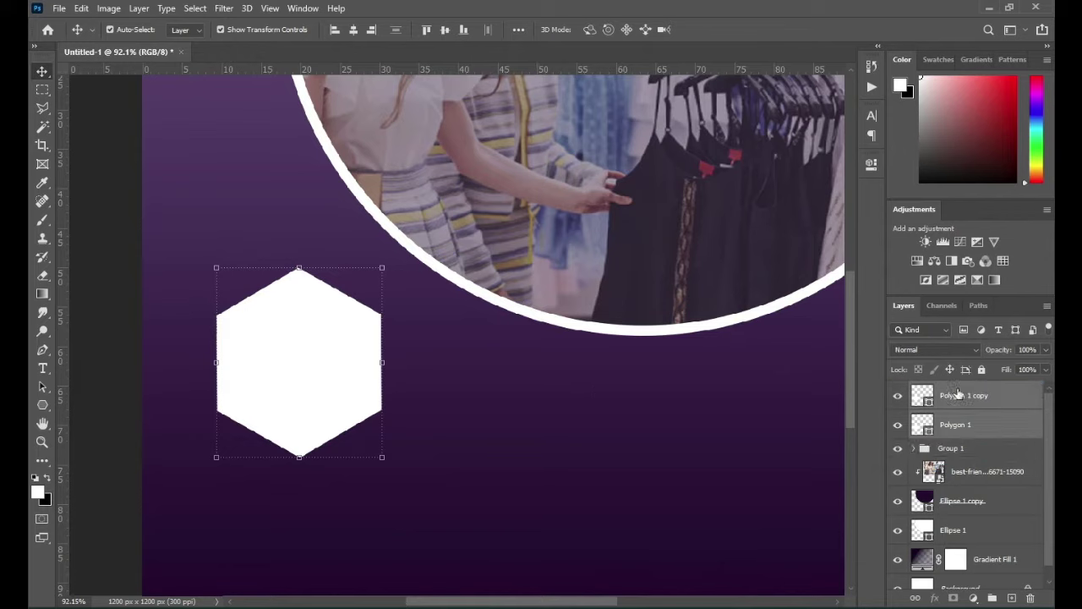
Step: Duplicate the hexagon pair and place the copy diagonally up and to the right of the first, leaving a narrow gap
{"action": "key", "text": "ctrl+j"}
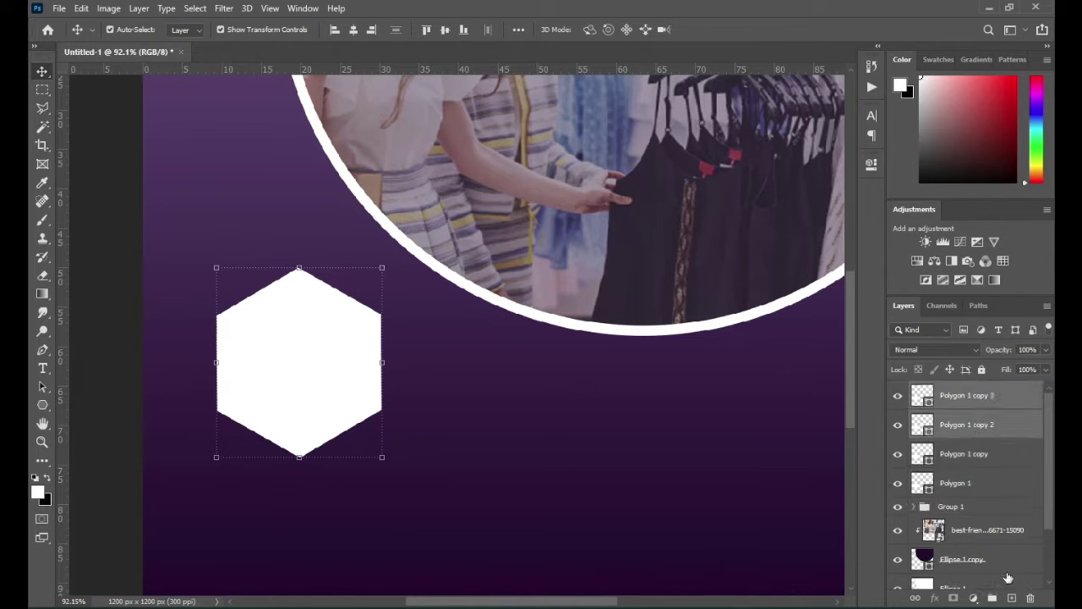
{"action": "left_click_drag", "start_coordinate": [313, 361], "coordinate": [401, 213]}
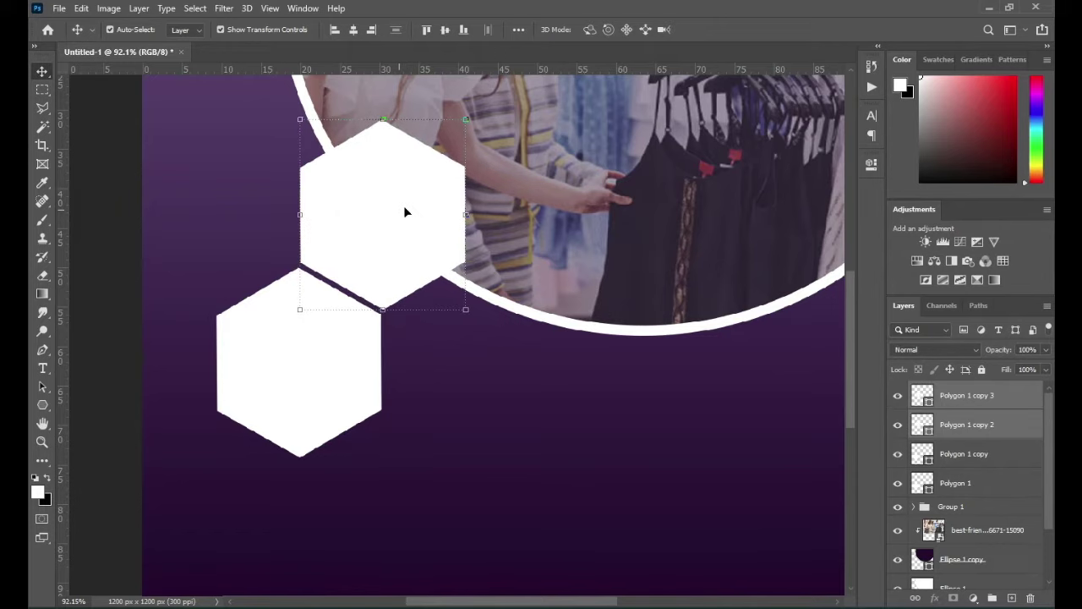
{"action": "key", "text": "Right"}
{"action": "key", "text": "Down"}
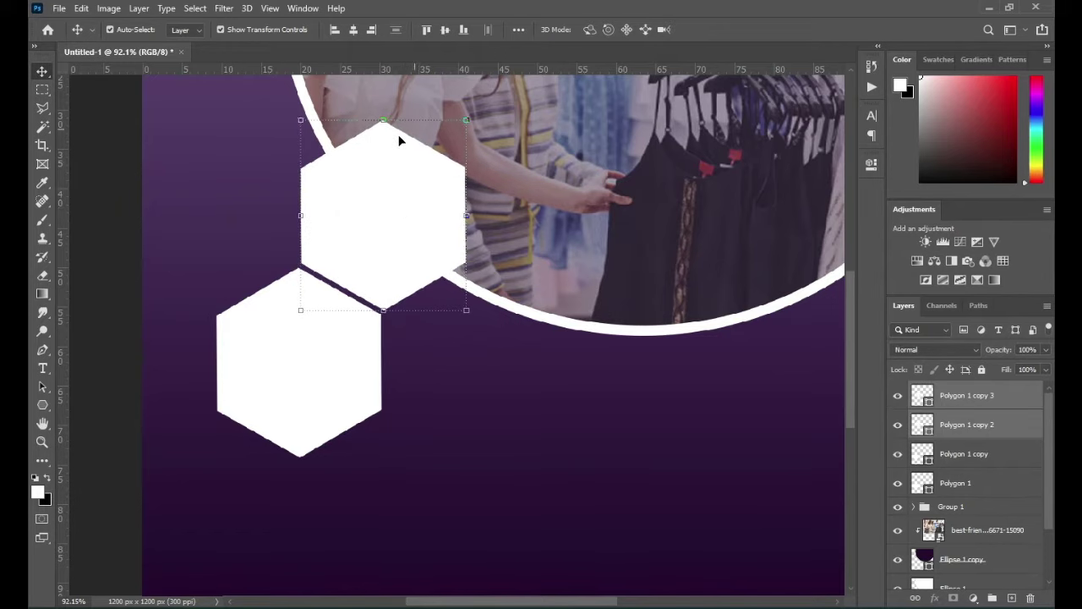
{"action": "scroll", "coordinate": [406, 176], "scroll_direction": "down", "scroll_amount": 3}
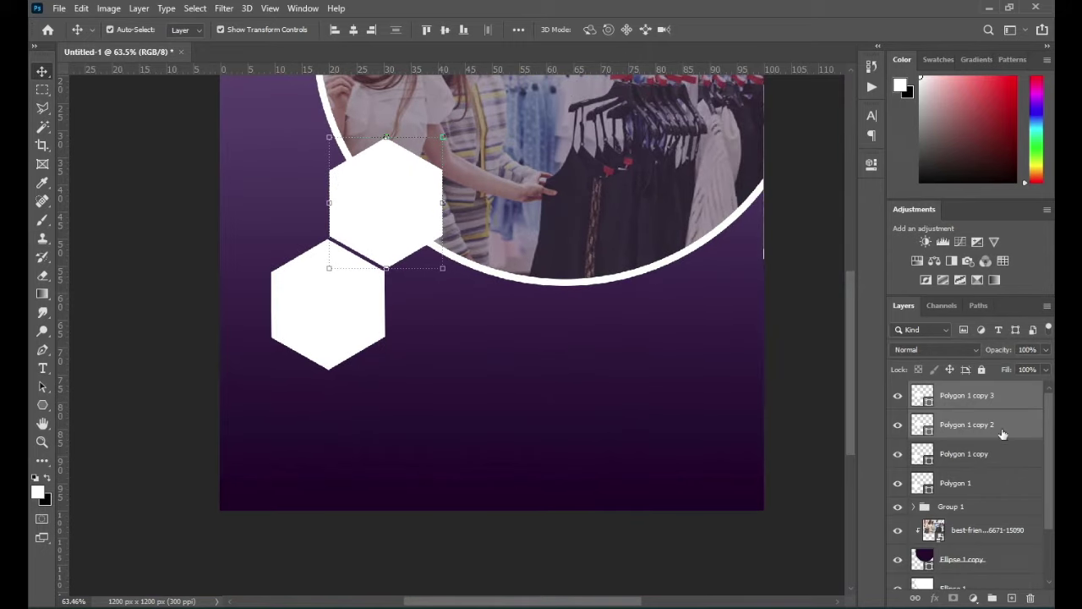
Step: Duplicate the upper hexagon pair and place the copy level with it on its right side, leaving a narrow gap
{"action": "key", "text": "ctrl+j"}
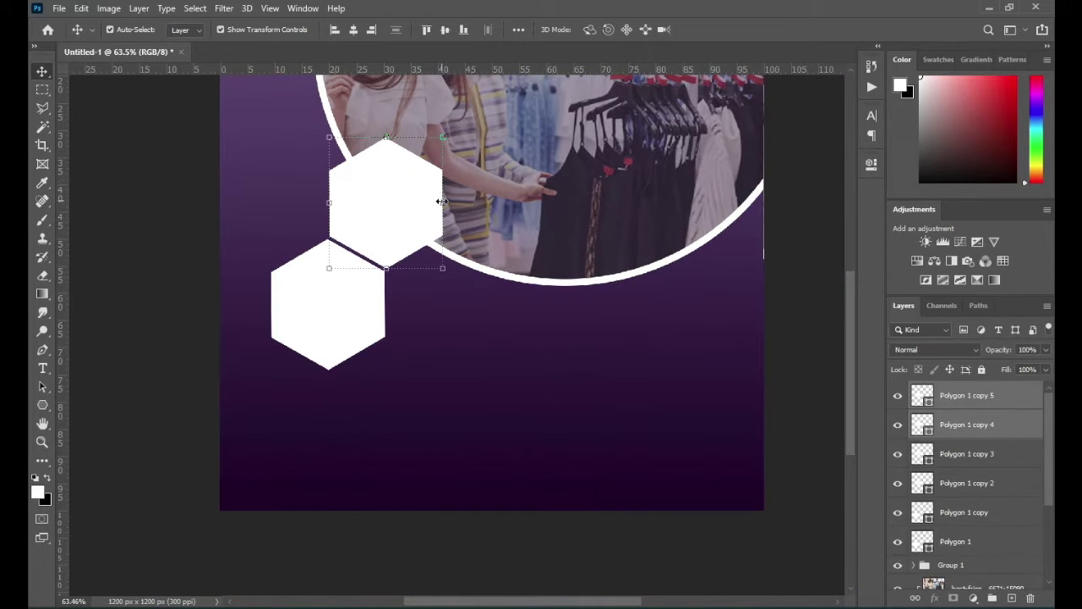
{"action": "key", "text": "ctrl+t"}
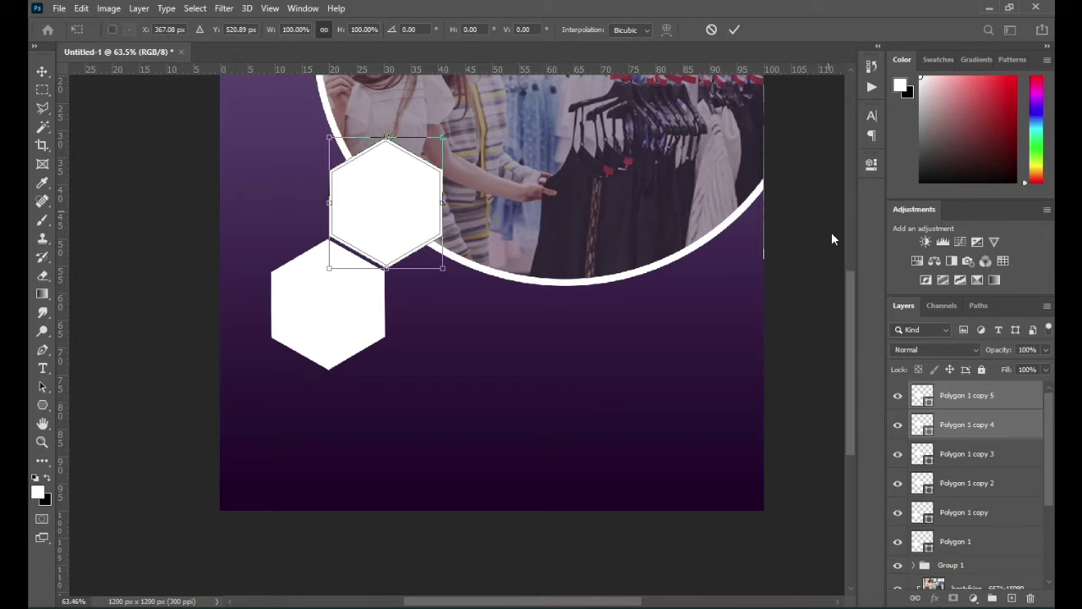
{"action": "left_click_drag", "start_coordinate": [848, 309], "coordinate": [848, 266]}
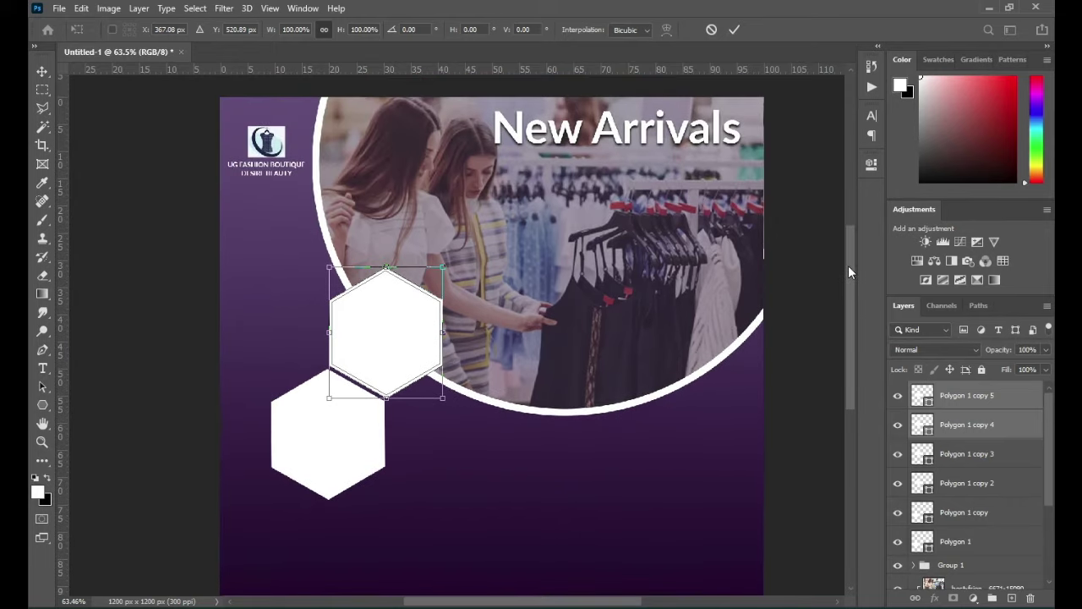
{"action": "scroll", "coordinate": [520, 318], "scroll_direction": "up", "scroll_amount": 1}
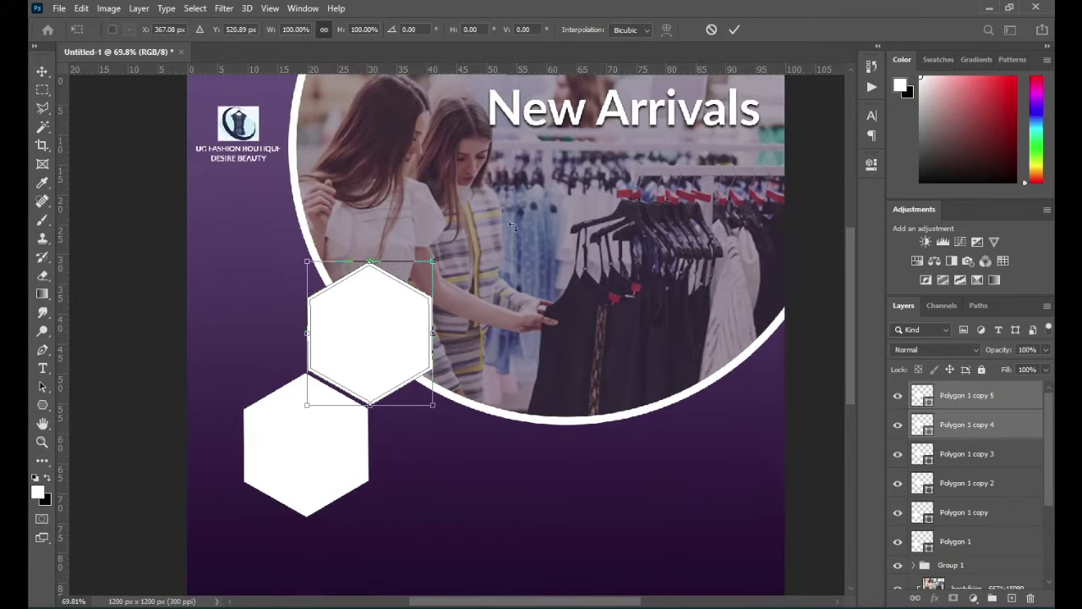
{"action": "left_click_drag", "start_coordinate": [352, 334], "coordinate": [483, 341]}
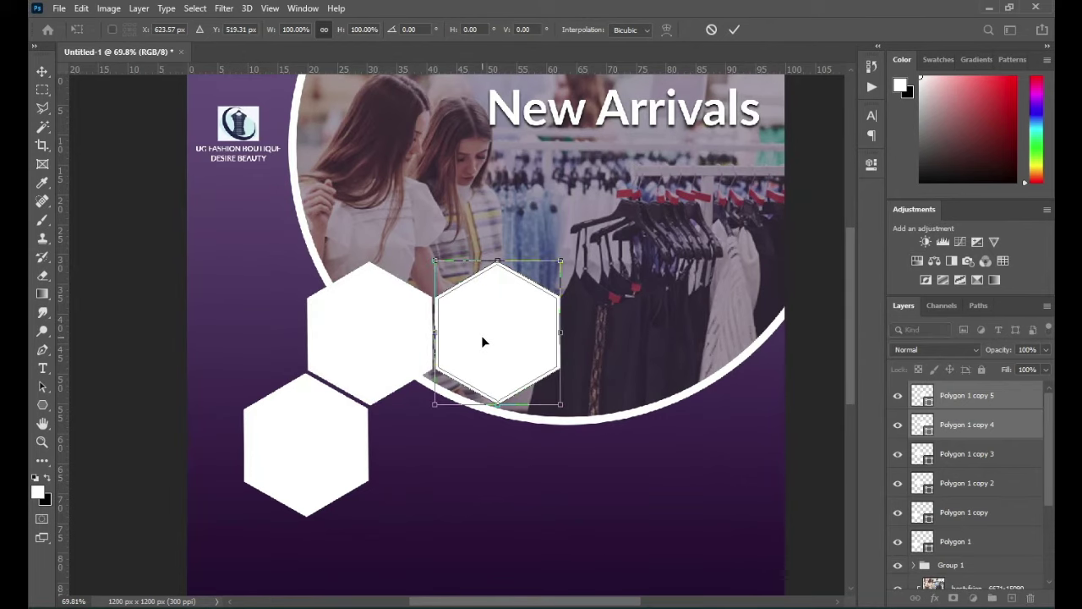
{"action": "left_click", "coordinate": [733, 30]}
Step: Duplicate all three hexagon pairs together and nest the copies diagonally down and to the right, forming a six-cell honeycomb with narrow gaps
{"action": "left_click", "coordinate": [970, 541], "text": "shift"}
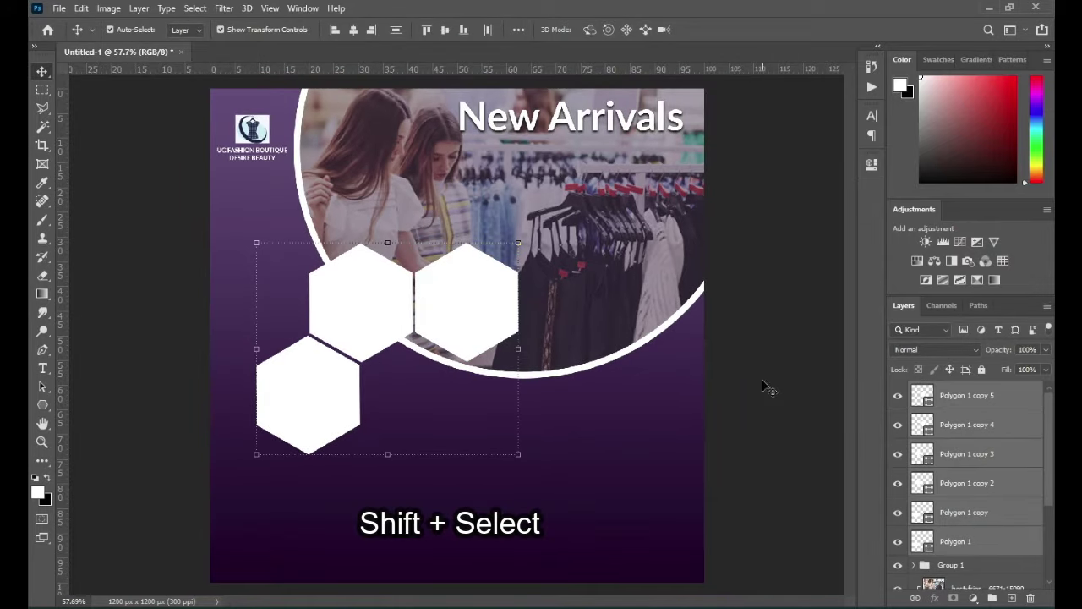
{"action": "left_click_drag", "start_coordinate": [1013, 584], "coordinate": [1011, 598]}
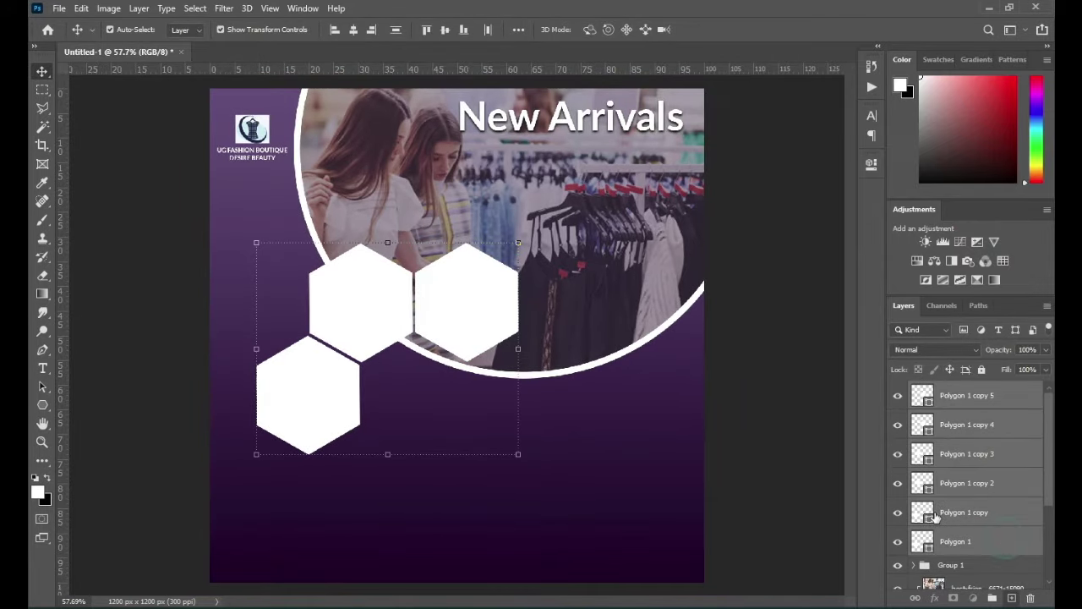
{"action": "left_click", "coordinate": [518, 347]}
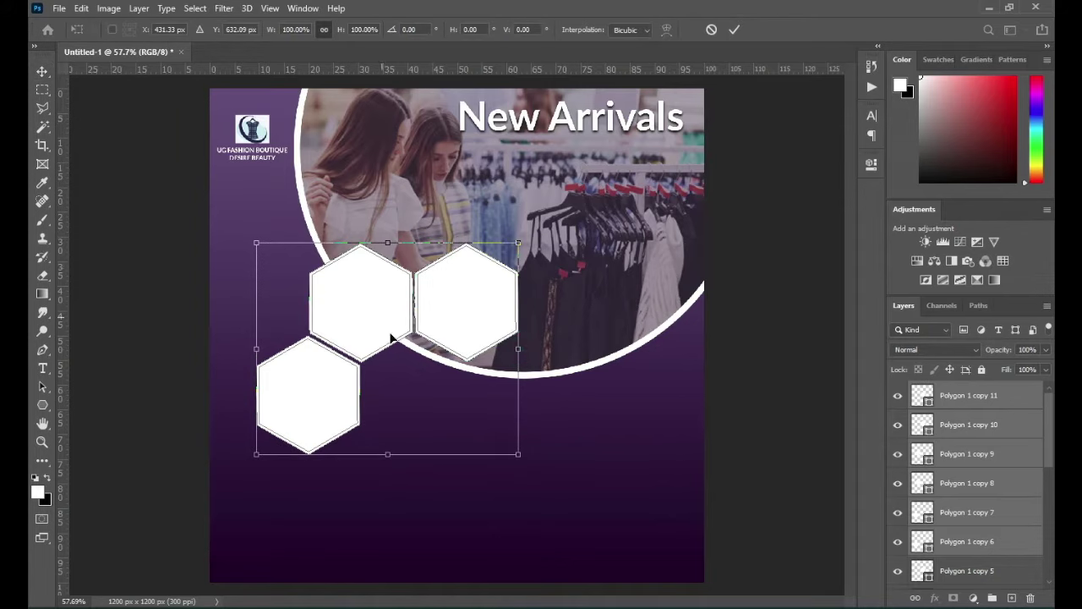
{"action": "left_click_drag", "start_coordinate": [392, 337], "coordinate": [439, 408]}
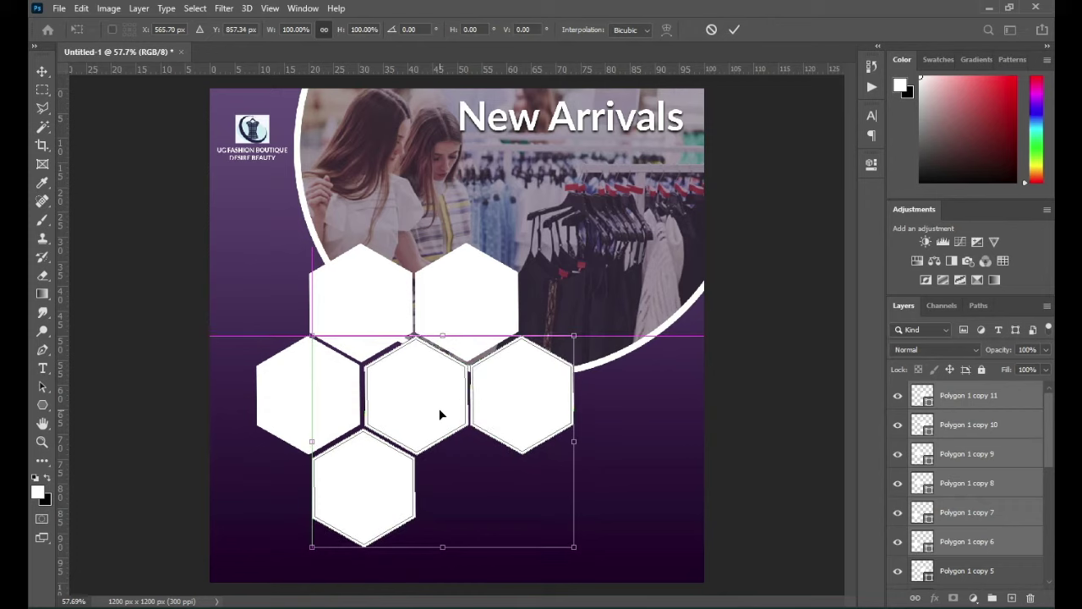
{"action": "key", "text": "Return"}
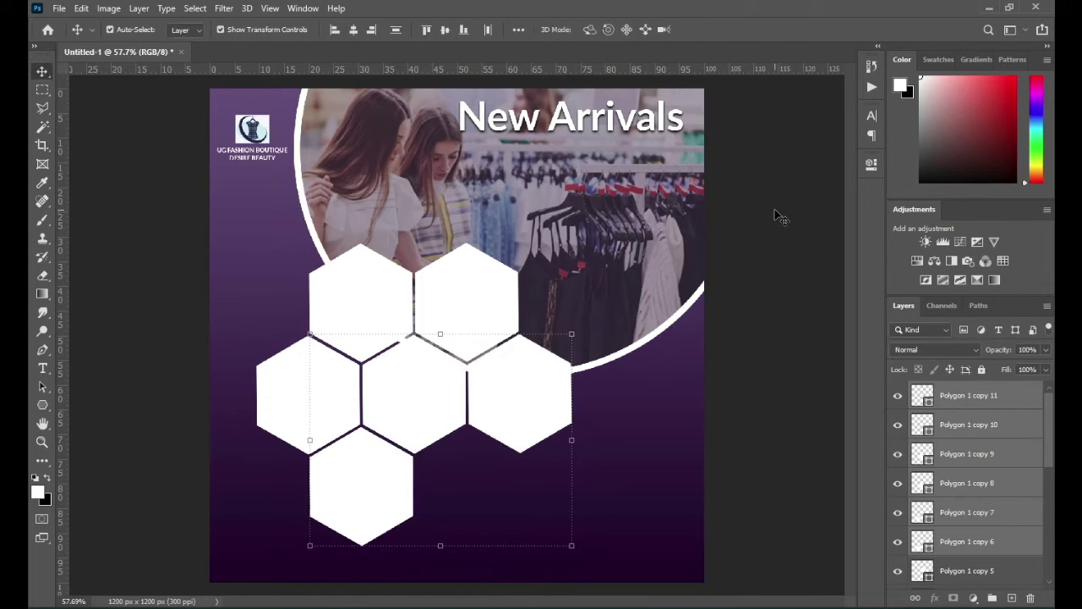
{"action": "left_click", "coordinate": [776, 214]}
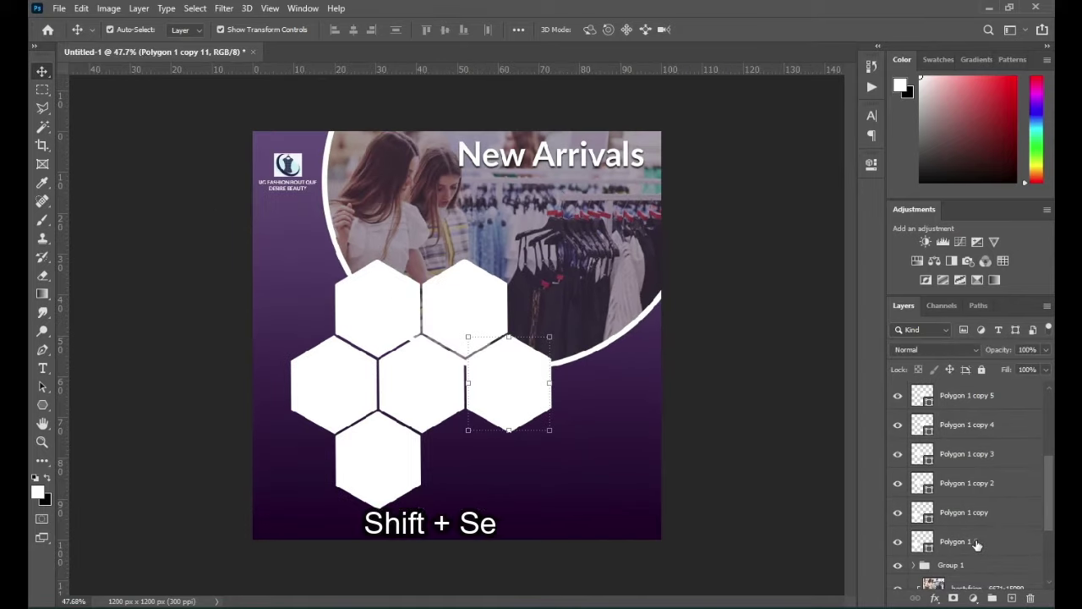
Step: Select all the hexagon layers from the top copy down to Polygon 1 and combine them into one group
{"action": "left_click", "coordinate": [974, 540], "text": "shift"}
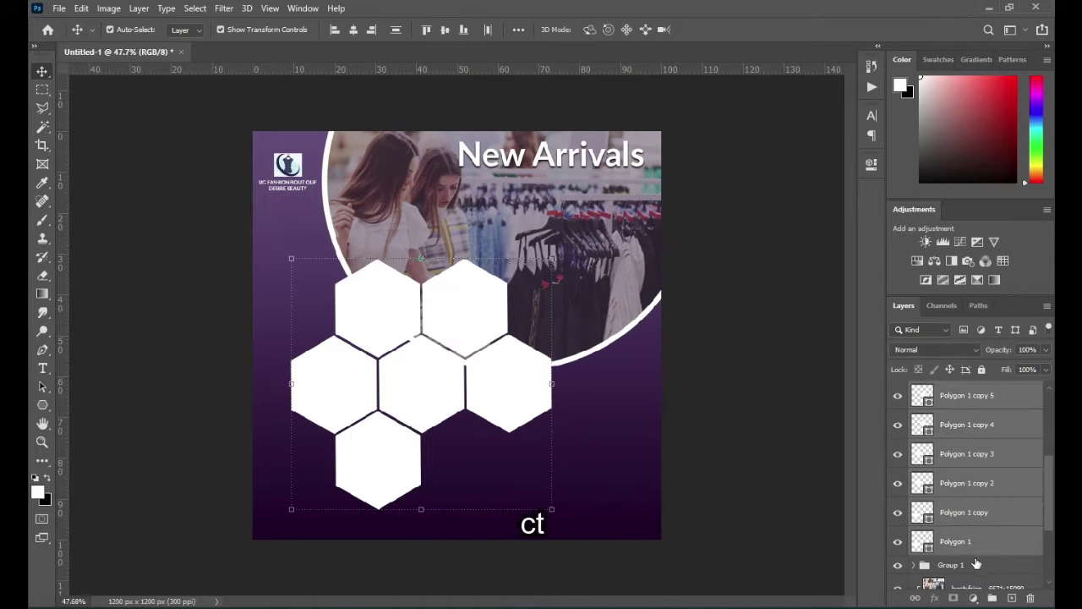
{"action": "left_click", "coordinate": [992, 598]}
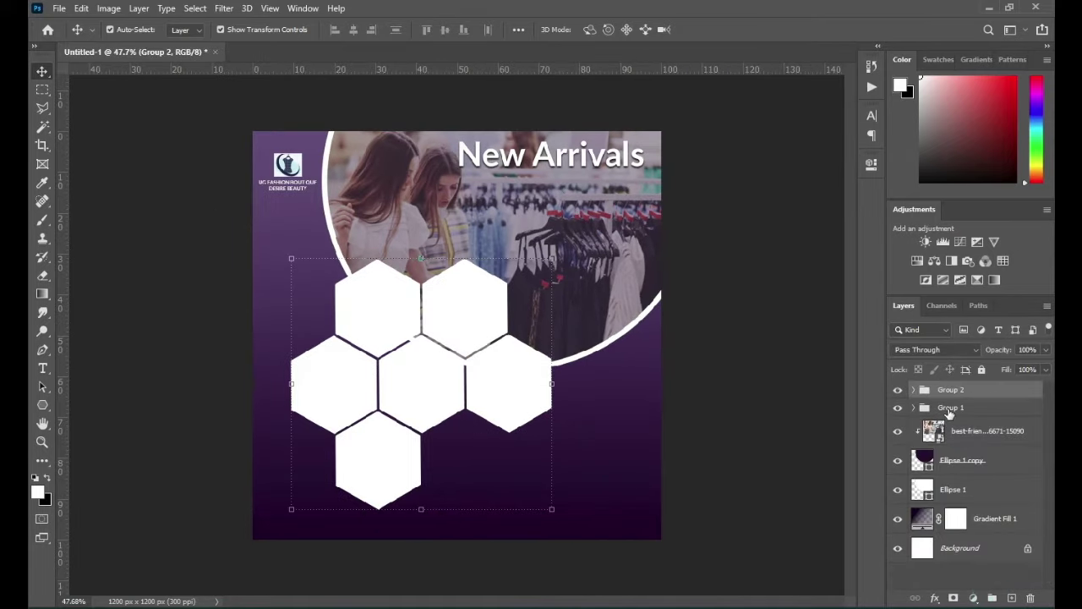
{"action": "key", "text": "ctrl+g"}
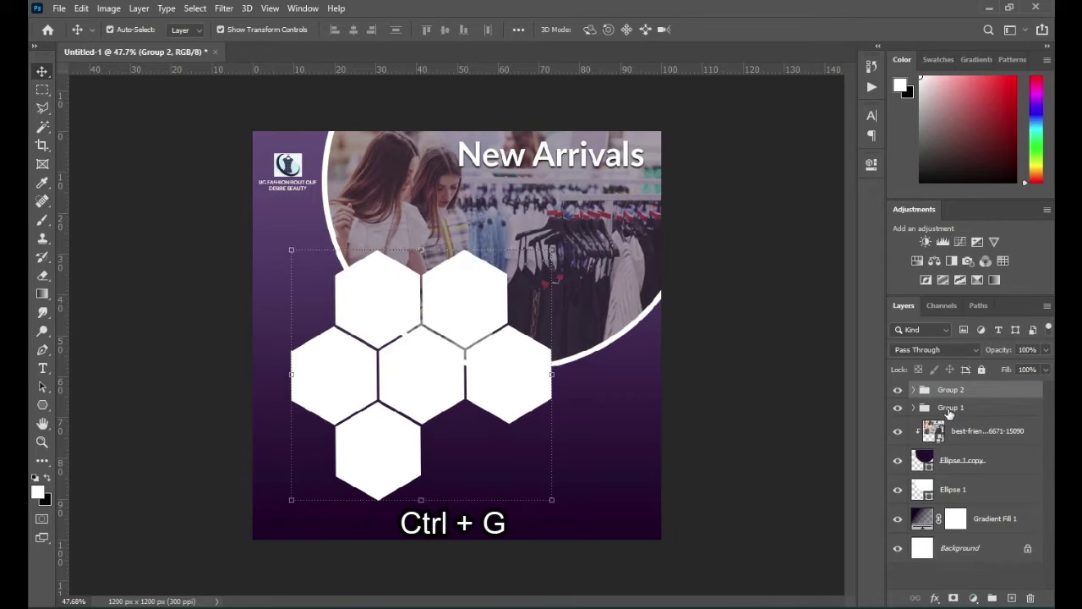
Step: Nudge the hexagon group up and to the left so the honeycomb overlaps more of the circle and sits nearer the flyer's left edge
{"action": "key", "text": "shift+Up"}
{"action": "key", "text": "shift+Up"}
{"action": "key", "text": "shift+Up"}
{"action": "key", "text": "shift+Left"}
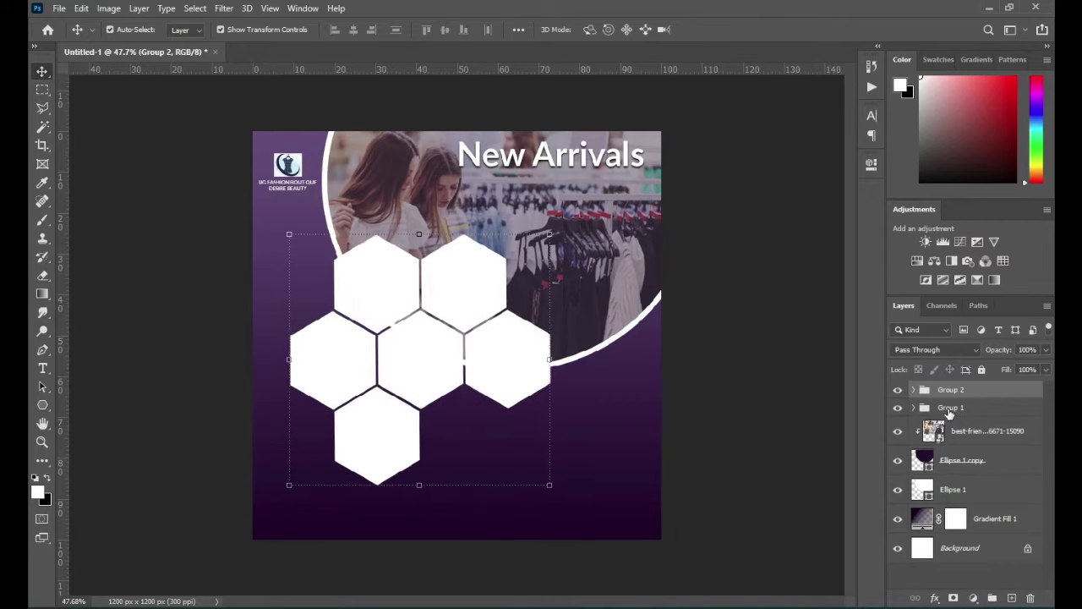
{"action": "key", "text": "shift+Left"}
{"action": "key", "text": "shift+Left"}
{"action": "key", "text": "shift+Left"}
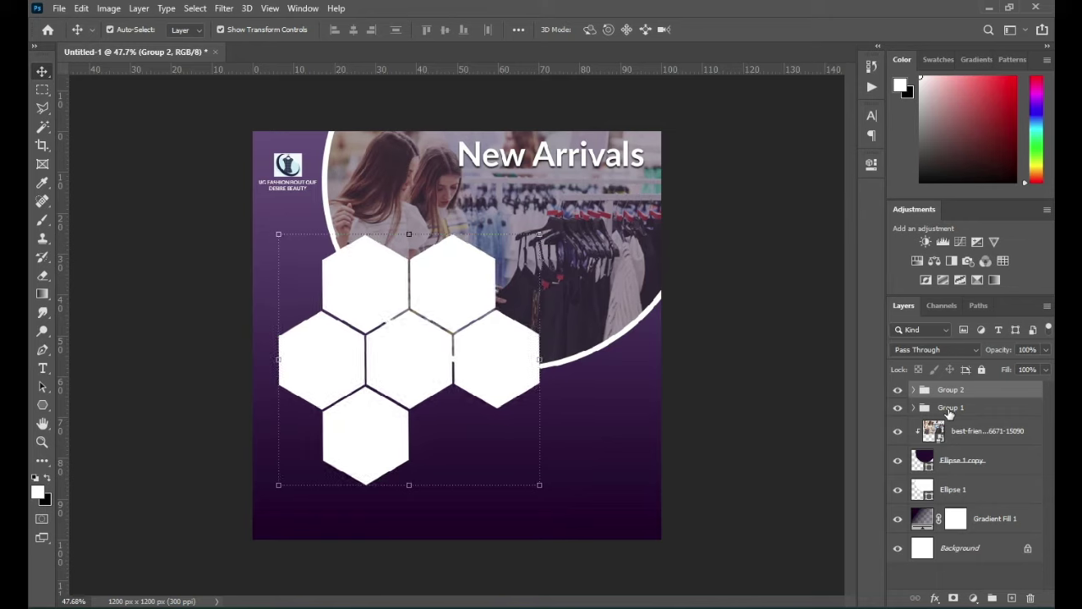
{"action": "key", "text": "shift+Up"}
{"action": "key", "text": "shift+Up"}
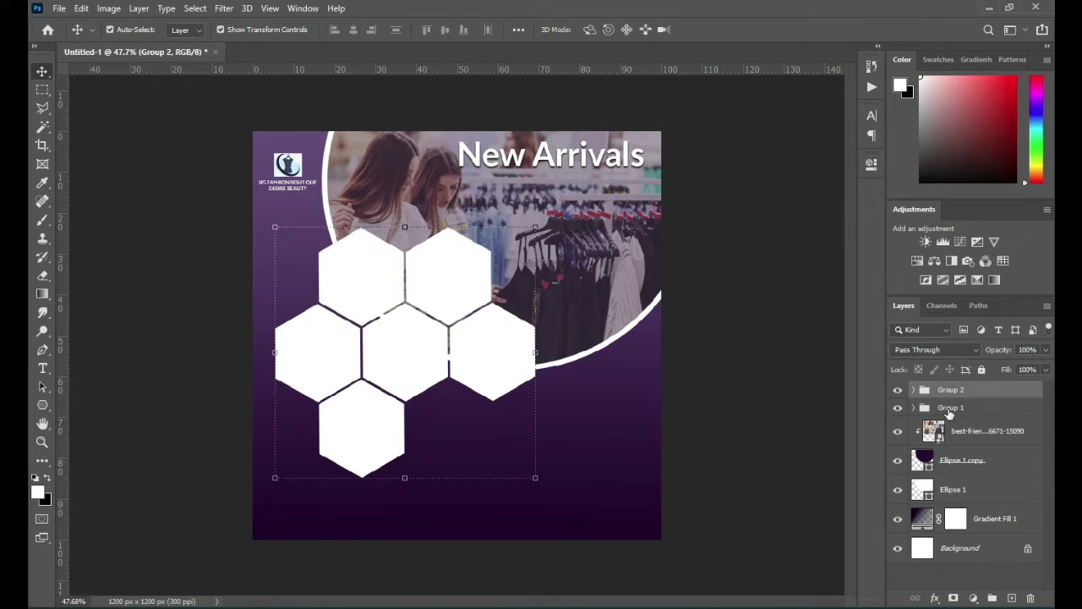
{"action": "key", "text": "shift+Up"}
{"action": "key", "text": "shift+Up"}
{"action": "key", "text": "shift+Left"}
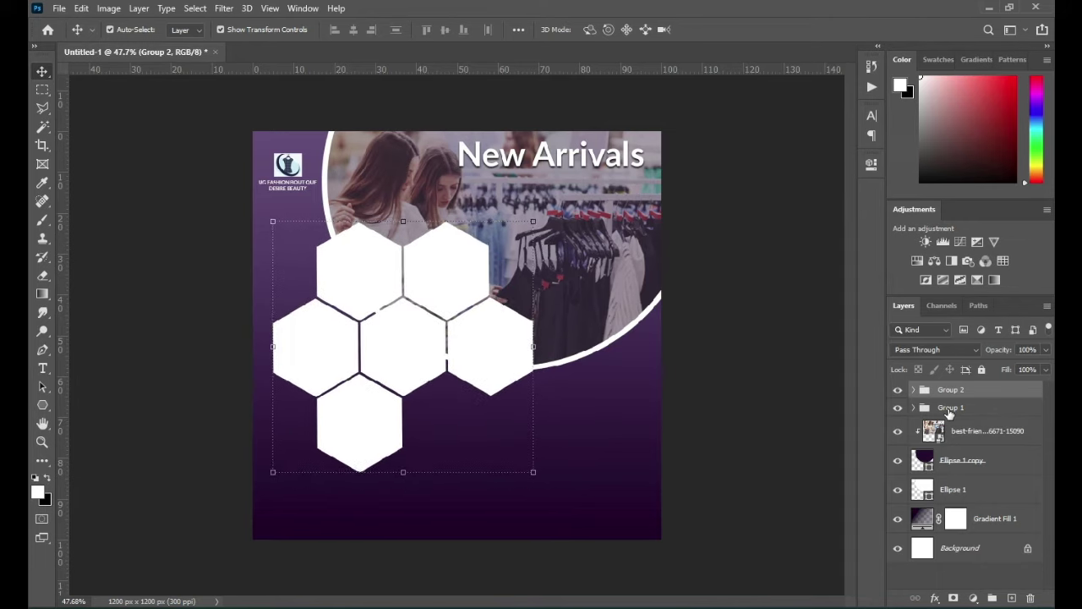
{"action": "key", "text": "shift+Left"}
{"action": "key", "text": "shift+Left"}
{"action": "key", "text": "Down"}
{"action": "key", "text": "Down"}
{"action": "key", "text": "Down"}
{"action": "key", "text": "Down"}
{"action": "key", "text": "Down"}
{"action": "key", "text": "Down"}
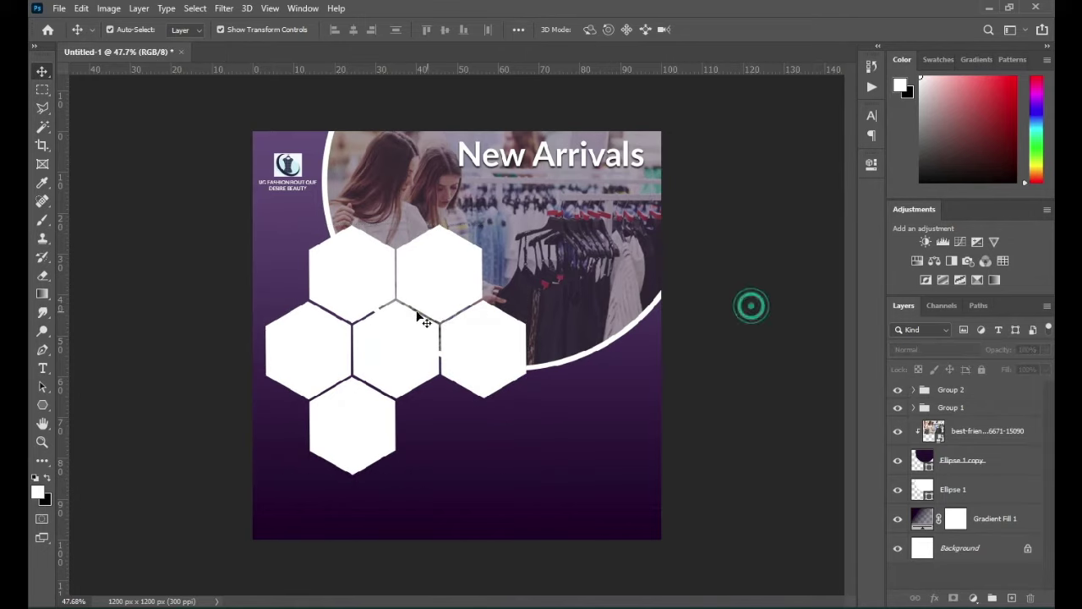
Step: Fill the outer hexagon of the upper-right cell (Polygon 1 copy 4) with black, 000000, to form its border
{"action": "scroll", "coordinate": [414, 323], "scroll_direction": "up", "scroll_amount": 2}
{"action": "left_click", "coordinate": [403, 284]}
{"action": "scroll", "coordinate": [402, 285], "scroll_direction": "up", "scroll_amount": 3}
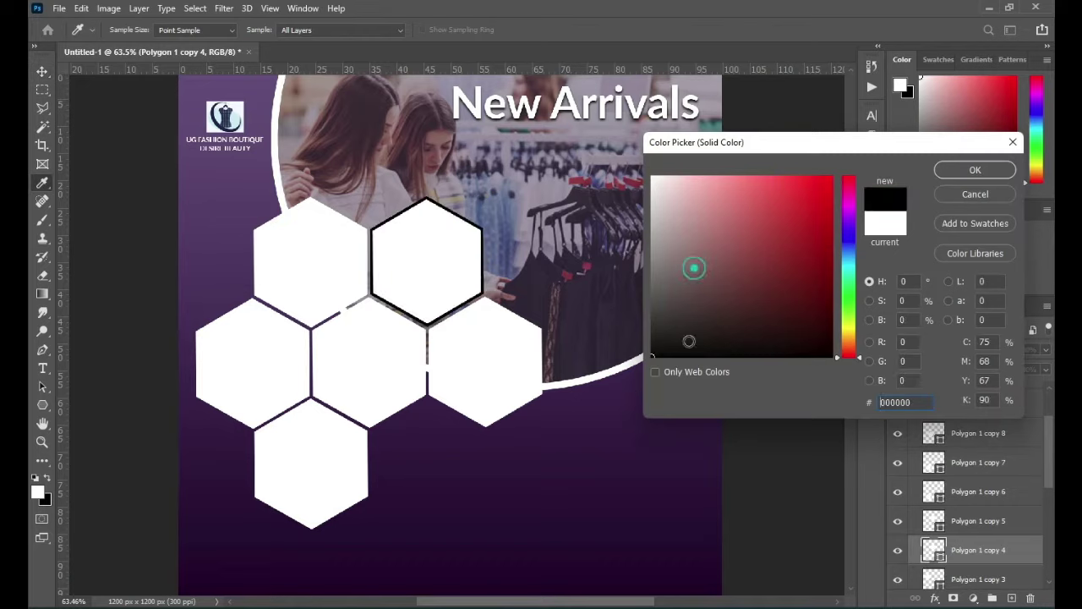
{"action": "left_click", "coordinate": [696, 264]}
{"action": "left_click", "coordinate": [972, 170]}
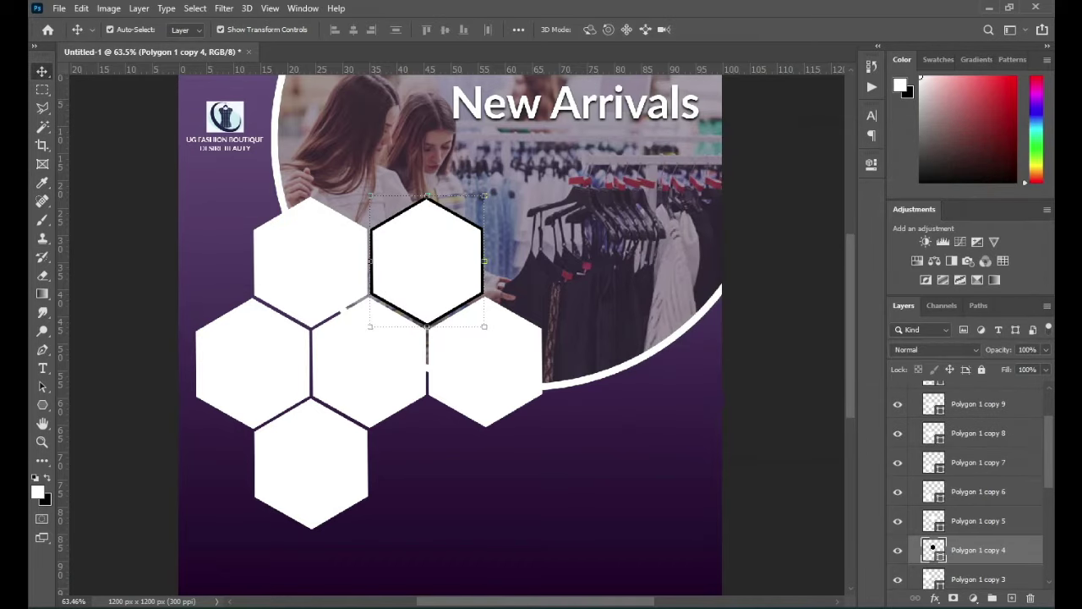
Step: Place the DADAWEN Oxford shoe image from the Fashion Boutique Design folder, scale it to 30%, and move its layer above Polygon 1 copy 5
{"action": "key", "text": "alt+Tab"}
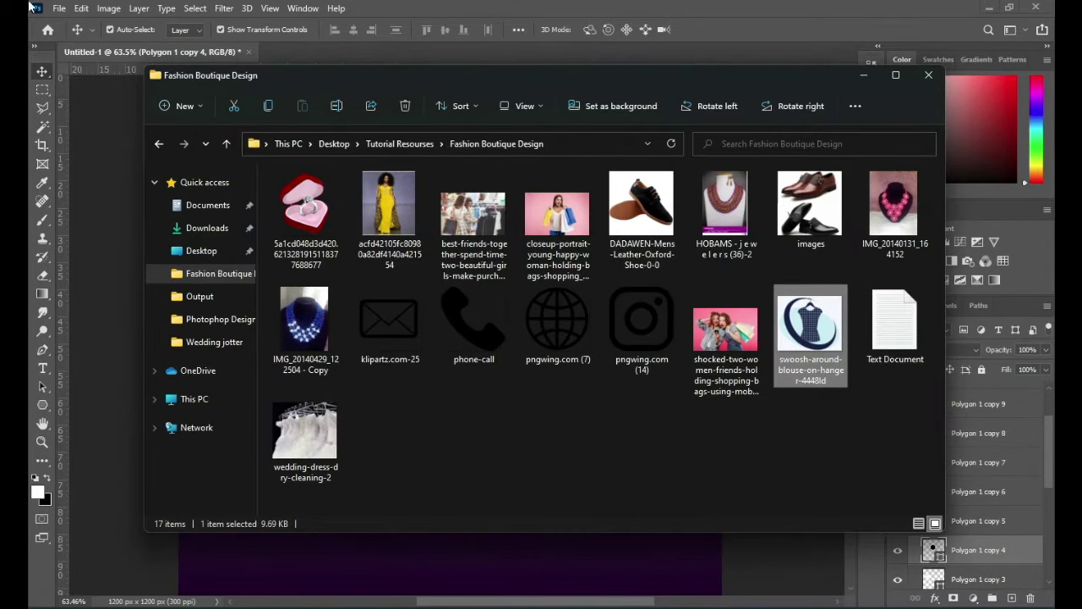
{"action": "left_click_drag", "start_coordinate": [641, 216], "coordinate": [488, 254]}
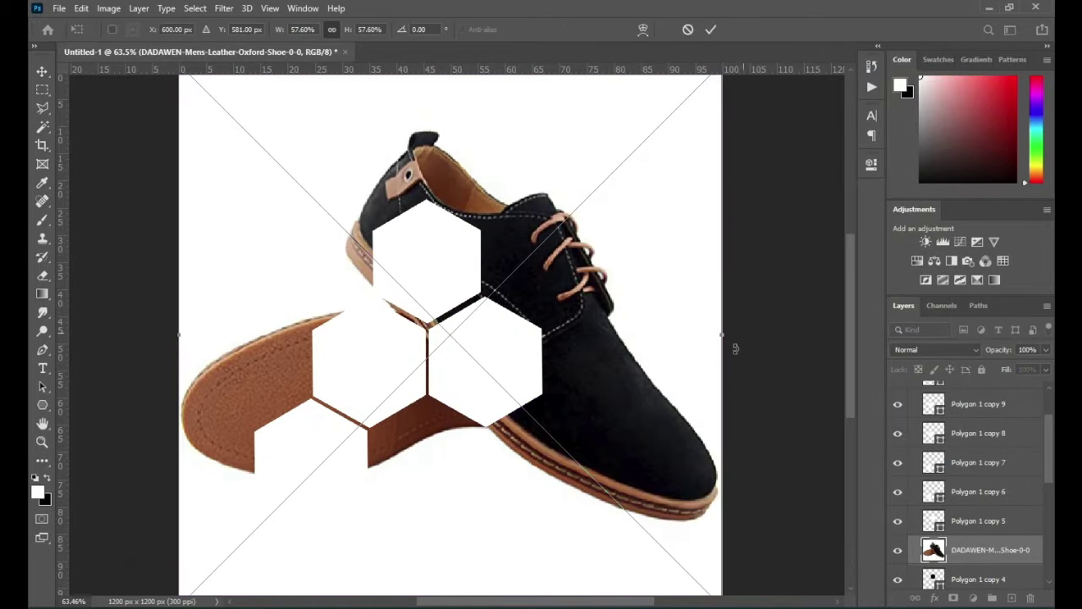
{"action": "left_click_drag", "start_coordinate": [723, 334], "coordinate": [463, 306]}
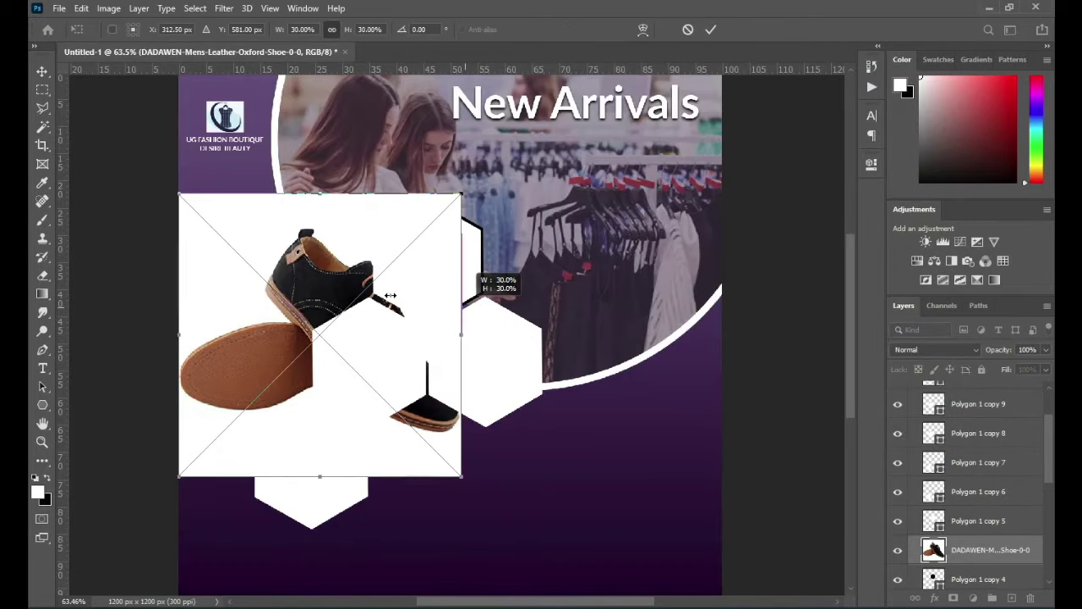
{"action": "left_click_drag", "start_coordinate": [389, 295], "coordinate": [405, 244]}
{"action": "left_click_drag", "start_coordinate": [967, 550], "coordinate": [966, 521]}
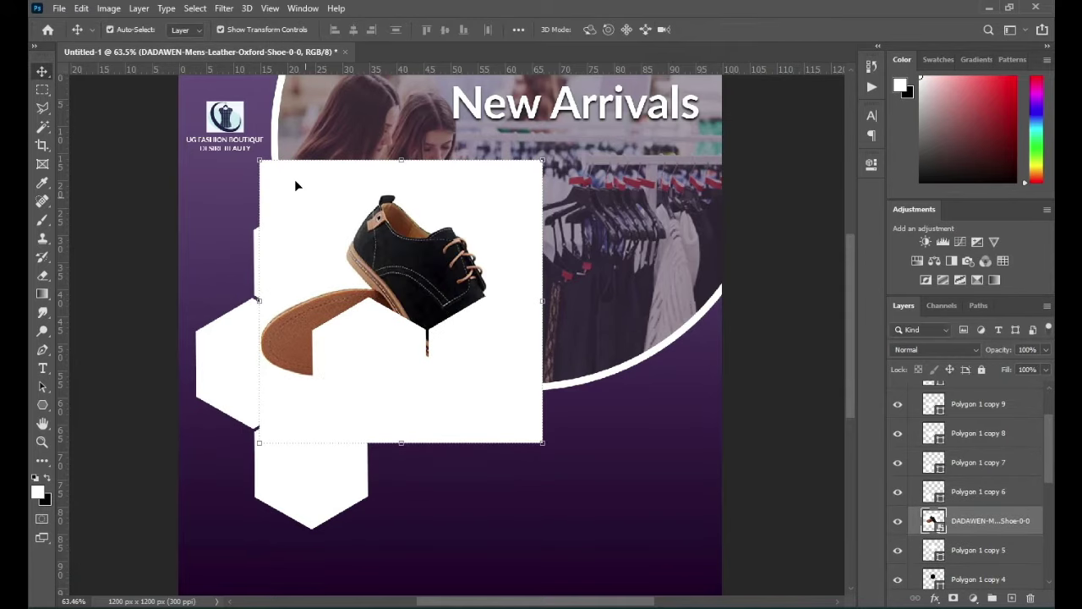
Step: Shrink the shoe image to about 15.45%, center it over the black-bordered hexagon, and clip it to the inner hexagon
{"action": "left_click_drag", "start_coordinate": [262, 163], "coordinate": [345, 237]}
{"action": "left_click_drag", "start_coordinate": [543, 442], "coordinate": [497, 388]}
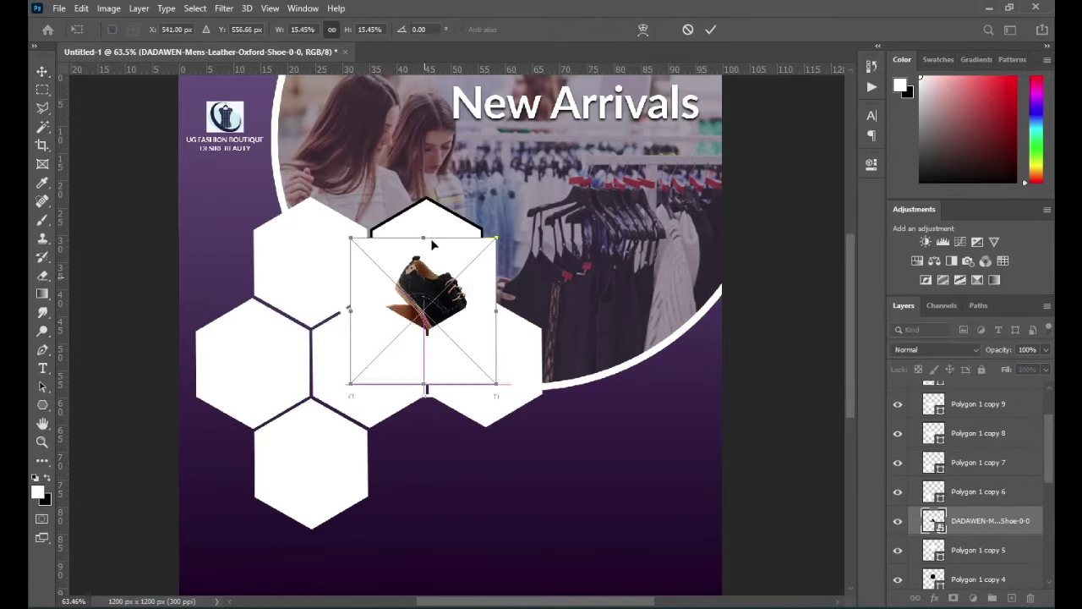
{"action": "left_click_drag", "start_coordinate": [426, 289], "coordinate": [431, 235]}
{"action": "left_click", "coordinate": [710, 28]}
{"action": "right_click", "coordinate": [984, 522]}
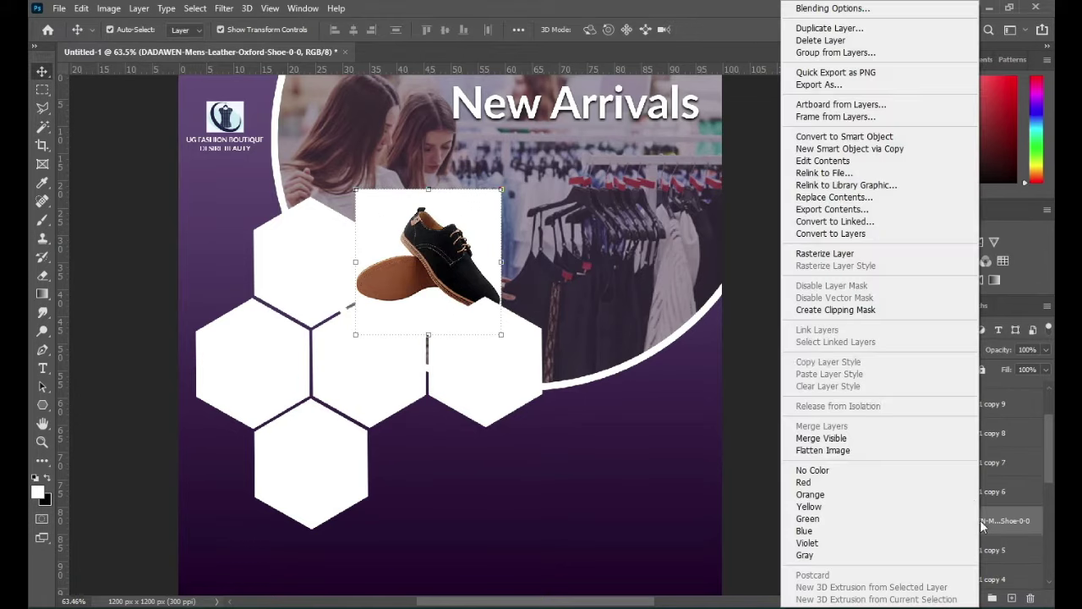
{"action": "left_click", "coordinate": [786, 310]}
Step: Scale the clipped shoe image down to just under 12% and position it so both shoes fit inside the black-bordered hexagon
{"action": "key", "text": "ctrl+t"}
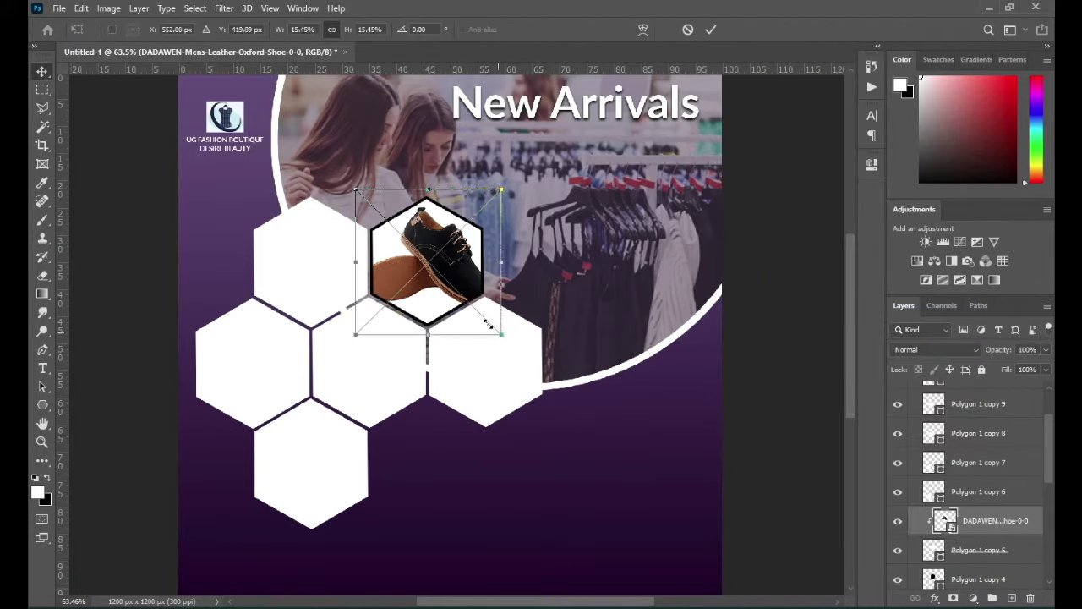
{"action": "left_click_drag", "start_coordinate": [501, 334], "coordinate": [484, 316]}
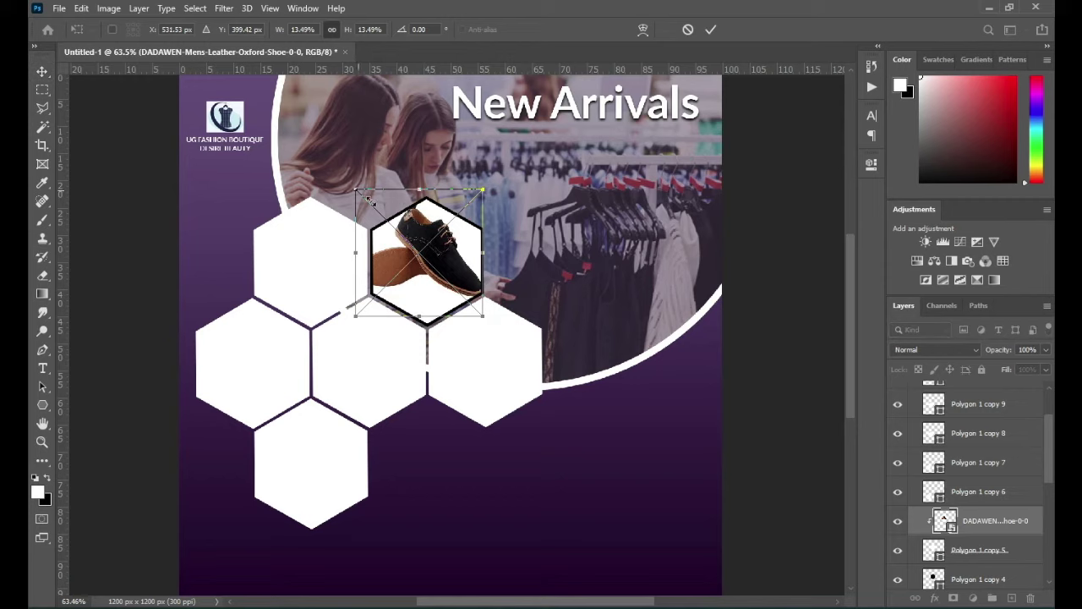
{"action": "left_click_drag", "start_coordinate": [369, 198], "coordinate": [373, 209]}
{"action": "left_click_drag", "start_coordinate": [481, 264], "coordinate": [474, 263]}
{"action": "left_click_drag", "start_coordinate": [425, 214], "coordinate": [425, 201]}
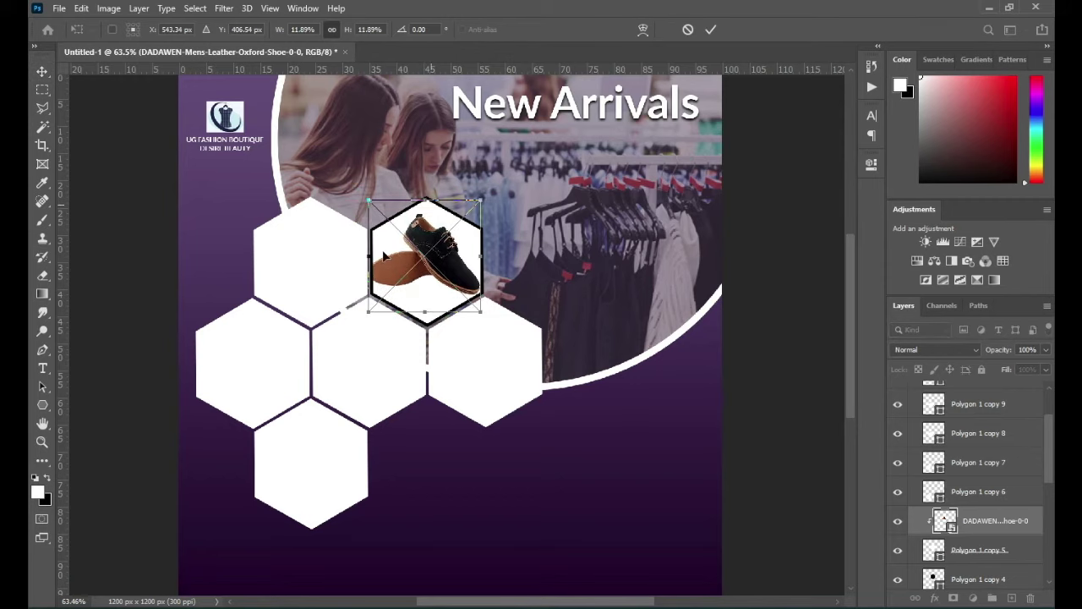
{"action": "left_click", "coordinate": [710, 29]}
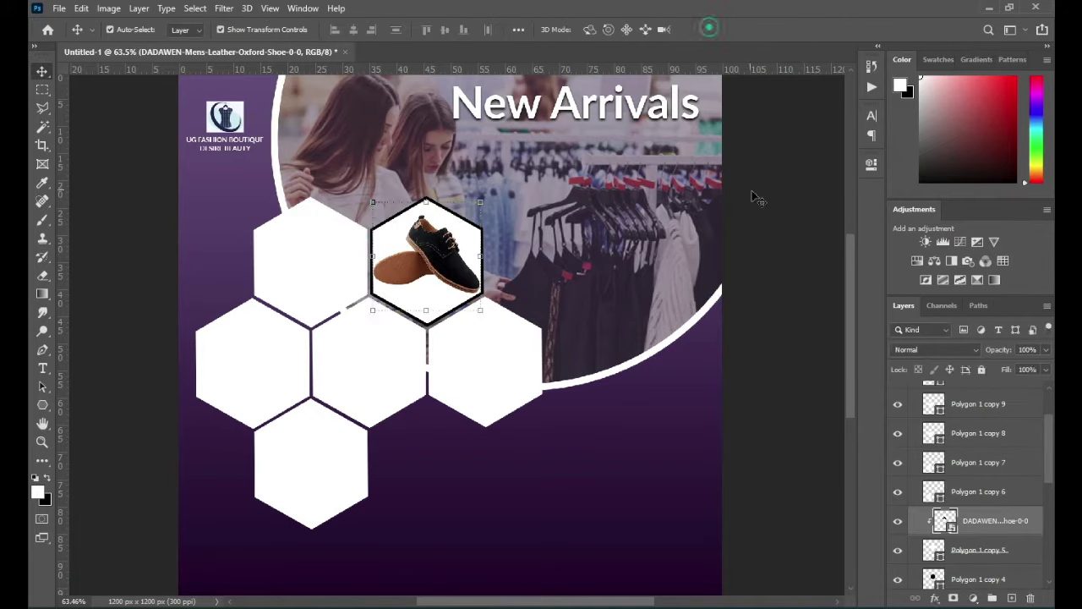
{"action": "left_click", "coordinate": [769, 197]}
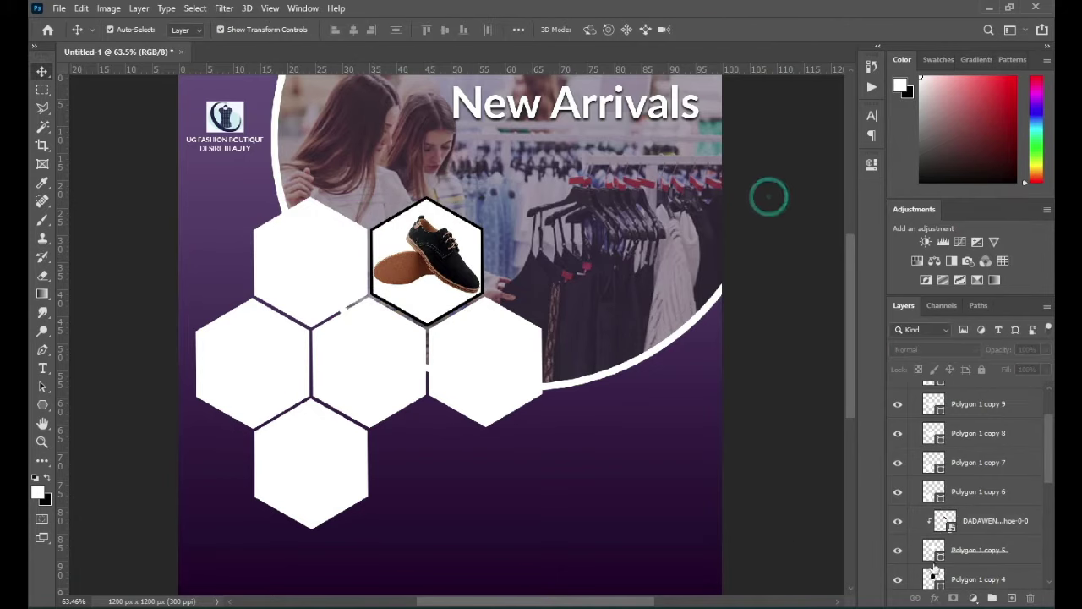
Step: Place the IMG_20140131_164152 pink necklace image above Polygon 1 copy 3 and scale it to cover the upper-left hexagon
{"action": "left_click", "coordinate": [323, 276]}
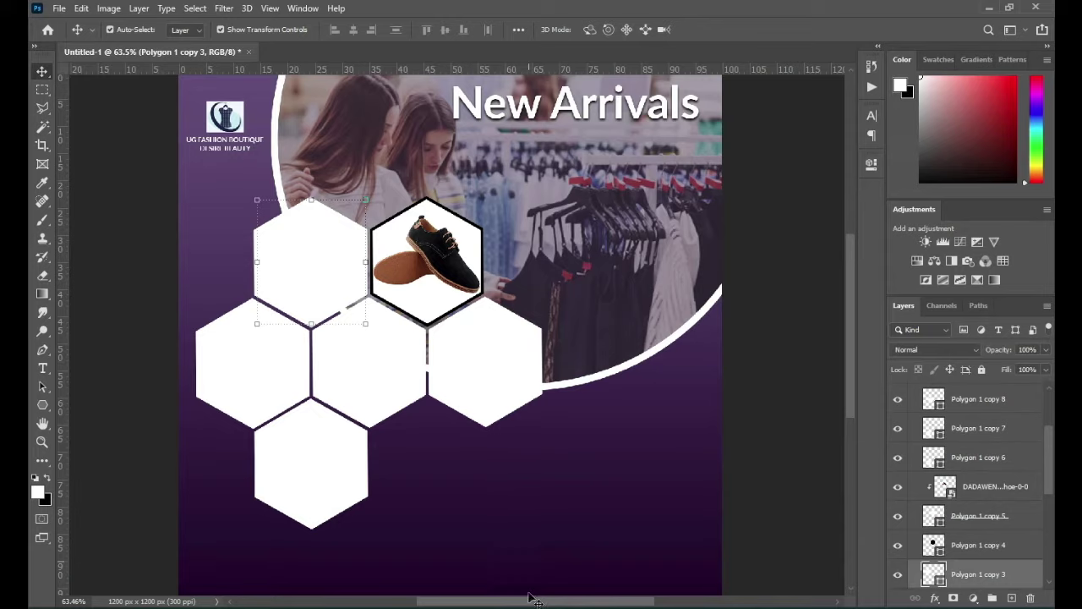
{"action": "key", "text": "alt+Tab"}
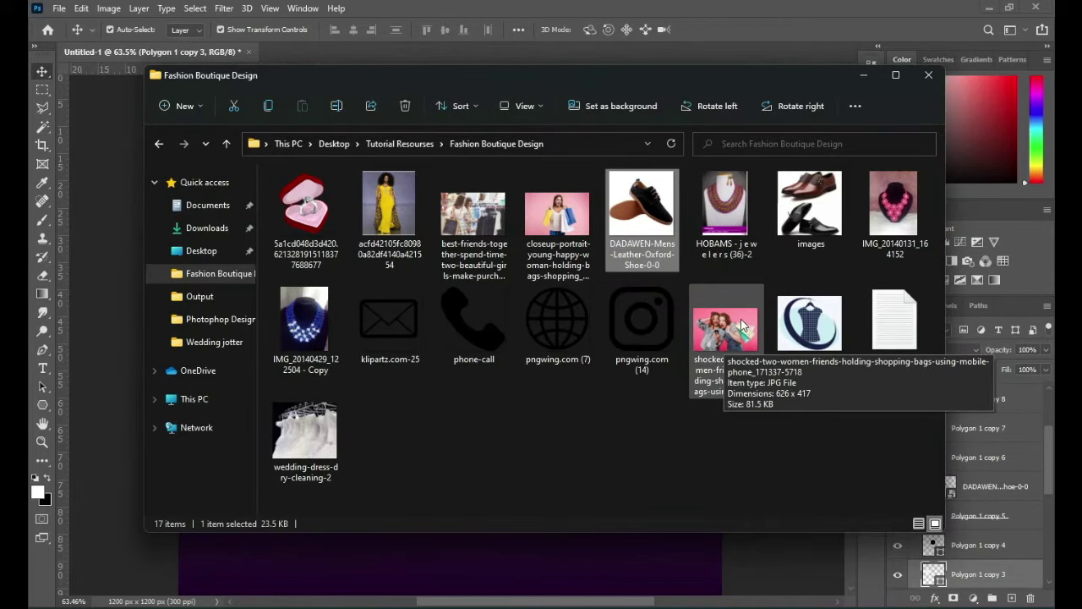
{"action": "left_click_drag", "start_coordinate": [741, 319], "coordinate": [600, 291]}
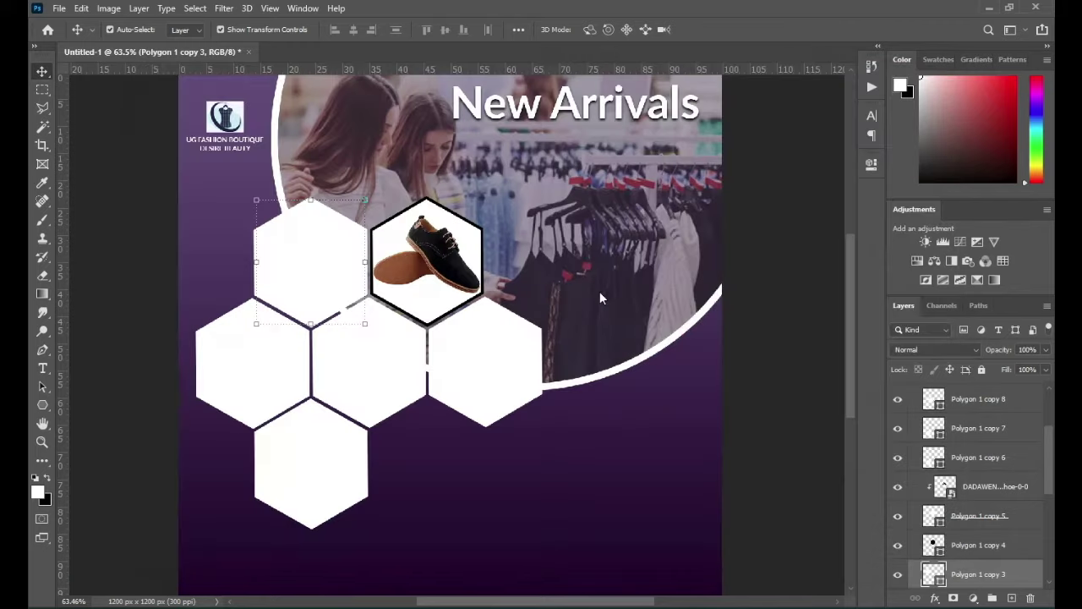
{"action": "left_click_drag", "start_coordinate": [651, 335], "coordinate": [315, 210]}
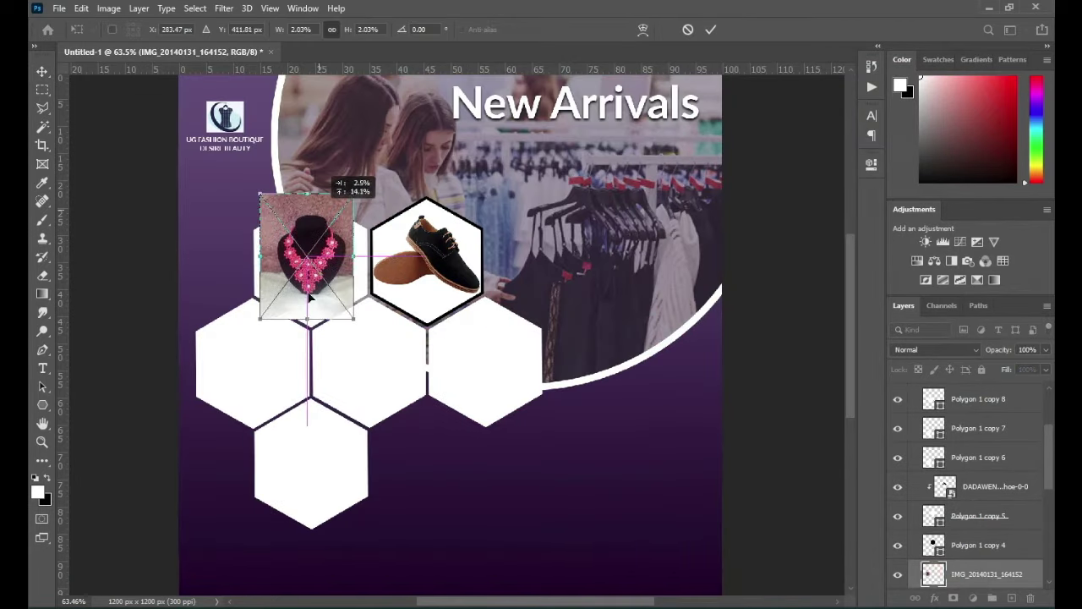
{"action": "left_click_drag", "start_coordinate": [306, 332], "coordinate": [307, 356]}
{"action": "left_click_drag", "start_coordinate": [318, 291], "coordinate": [320, 290]}
{"action": "left_click", "coordinate": [711, 30]}
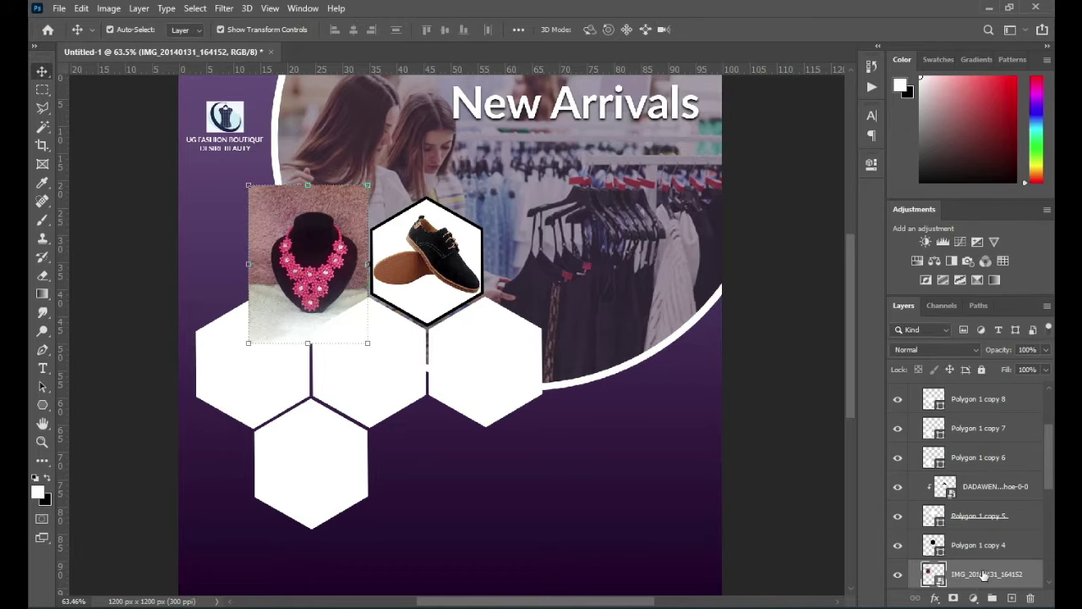
Step: Clip the pink necklace image to the inner hexagon of the upper-left cell with a clipping mask
{"action": "right_click", "coordinate": [984, 575]}
{"action": "left_click", "coordinate": [851, 309]}
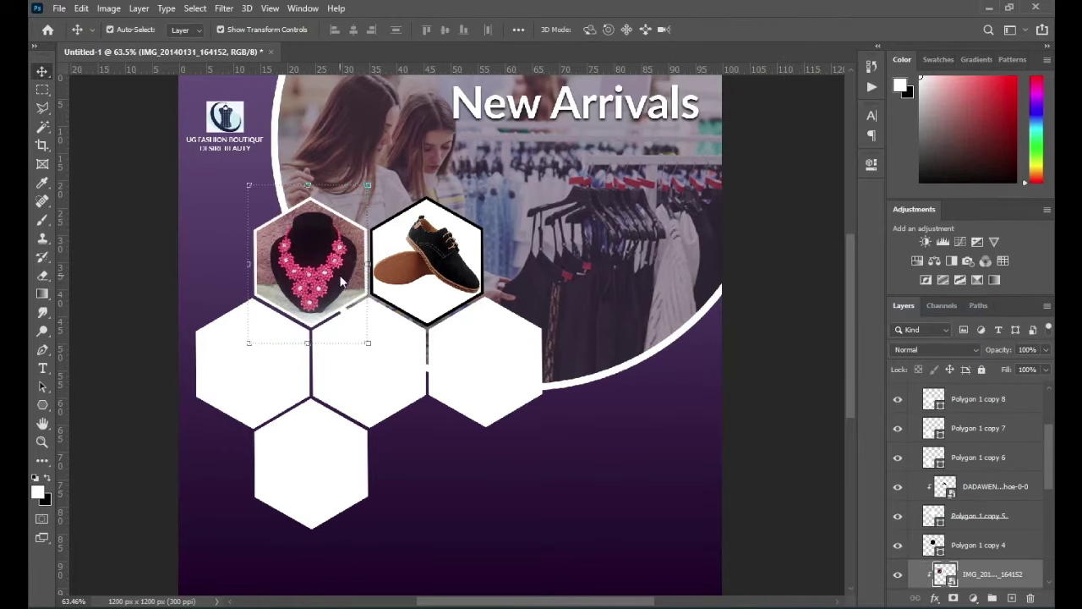
{"action": "left_click", "coordinate": [797, 357]}
Step: Place the "images" shoe picture from the Fashion Boutique Design folder above Polygon 1 copy, the left hexagon of the middle row
{"action": "scroll", "coordinate": [351, 279], "scroll_direction": "down", "scroll_amount": 1}
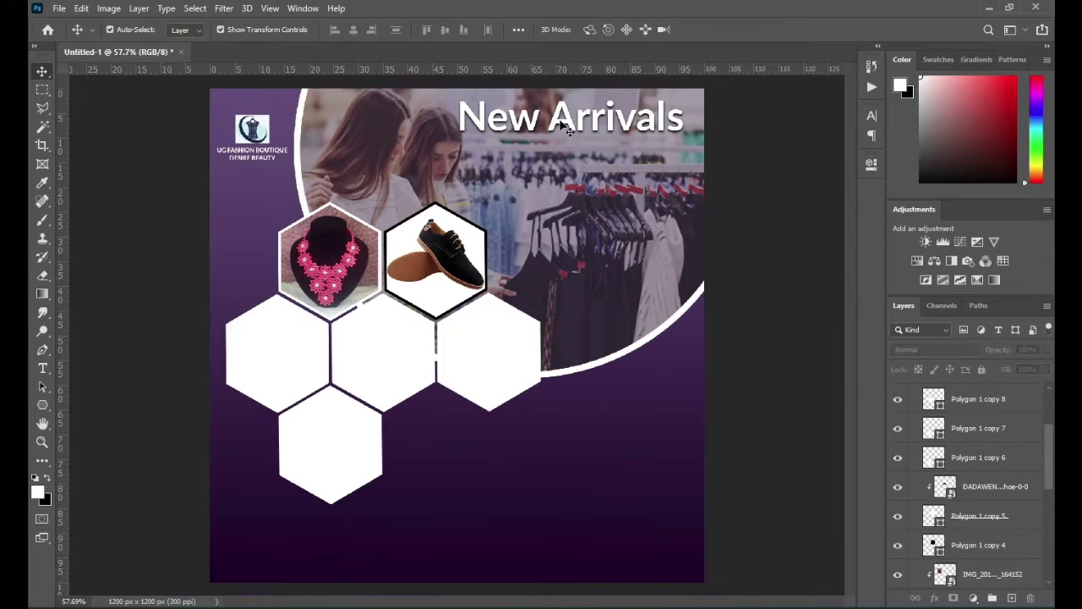
{"action": "left_click", "coordinate": [286, 385]}
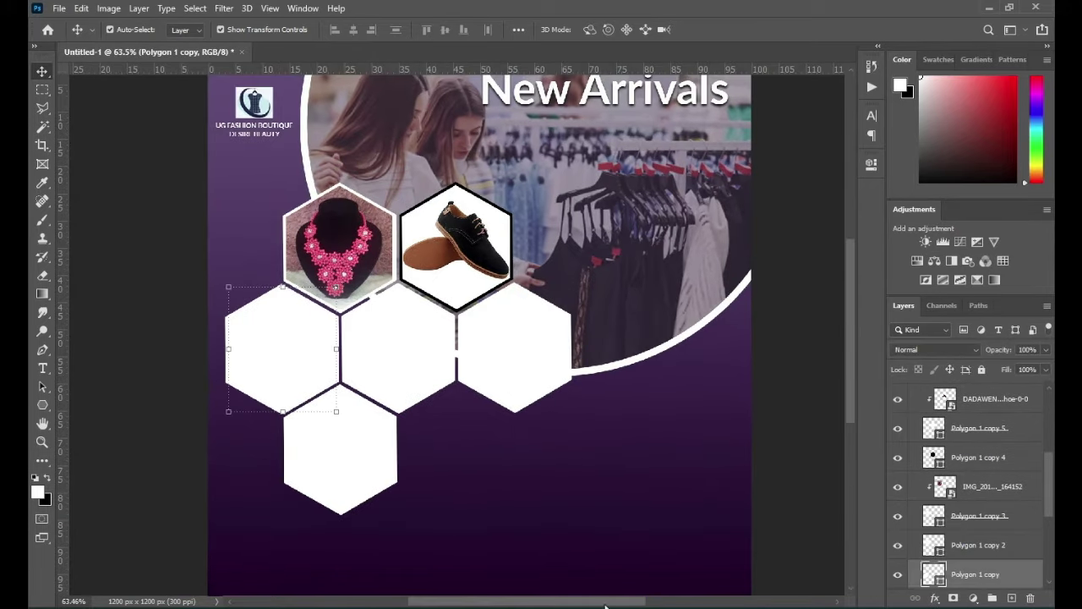
{"action": "key", "text": "alt+Tab"}
{"action": "key", "text": "Left"}
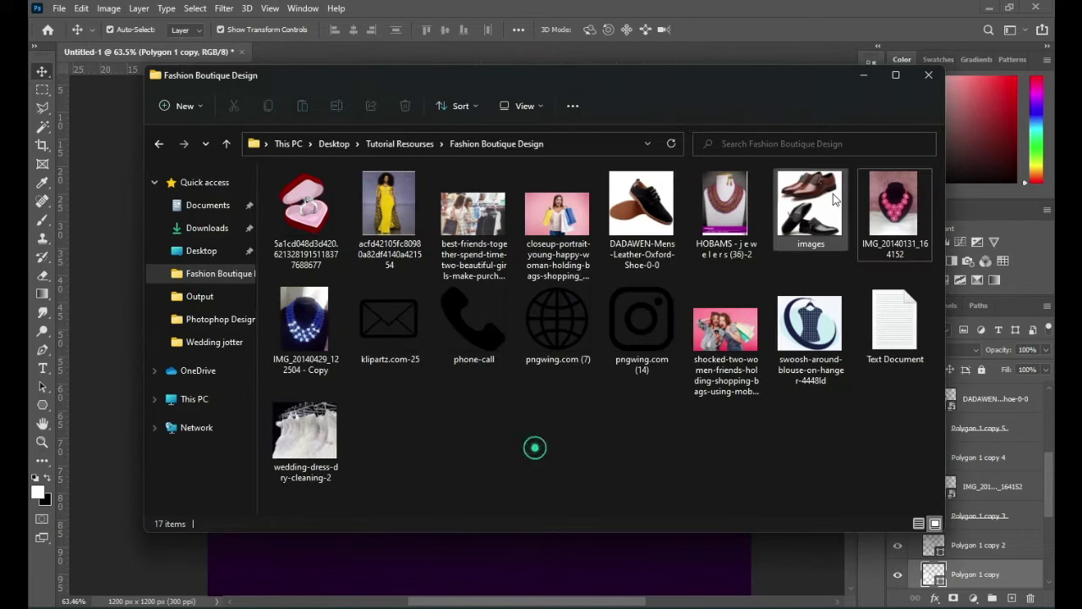
{"action": "key", "text": "ctrl+c"}
{"action": "key", "text": "alt+Tab"}
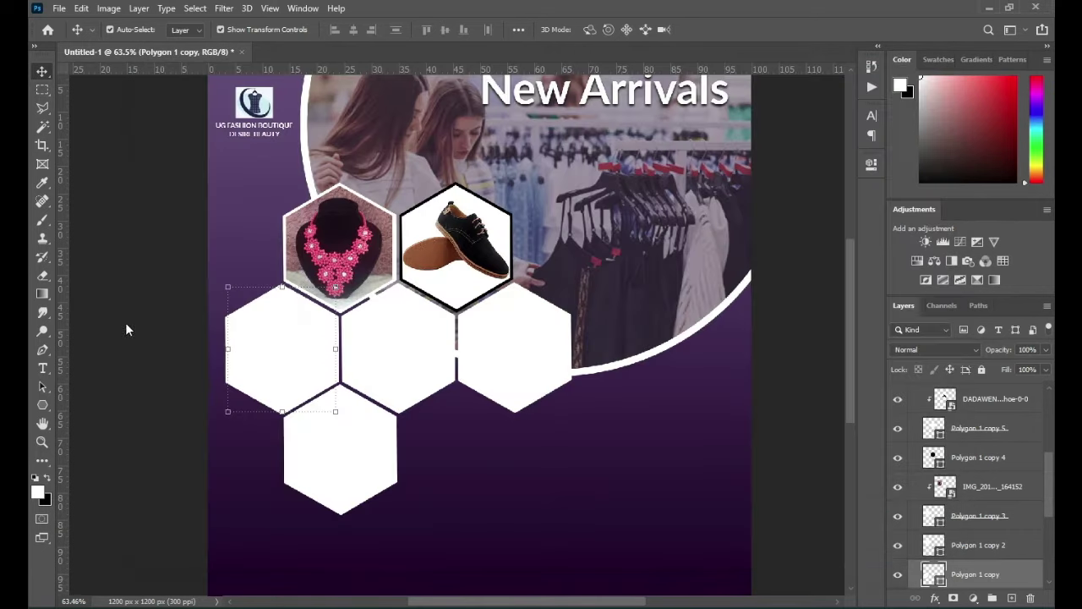
{"action": "key", "text": "ctrl+v"}
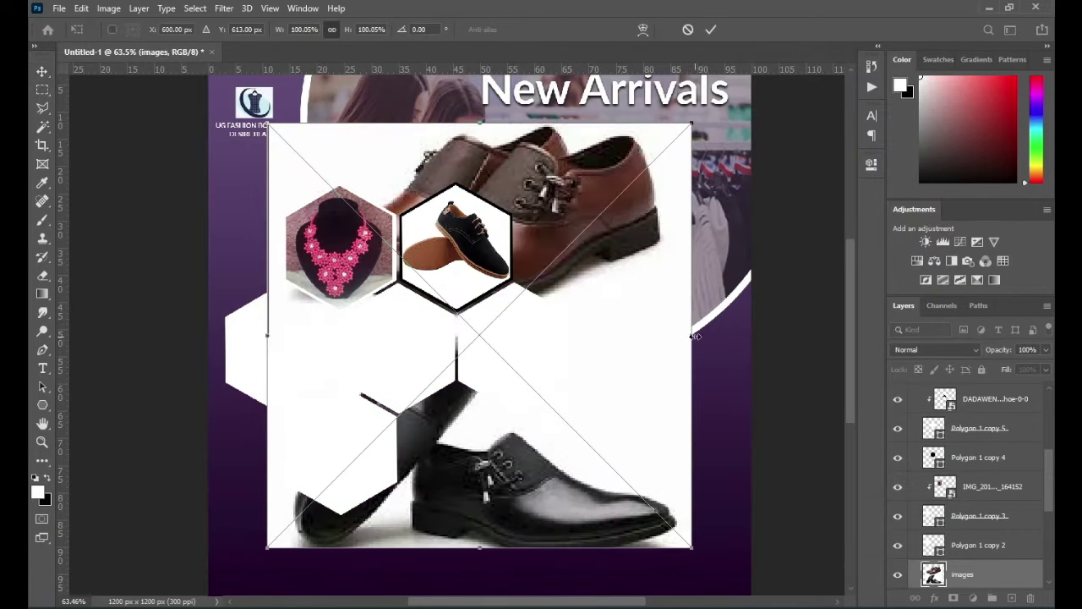
Step: Shrink the brown and black shoe picture to fit inside the middle row's left hexagon and clip it to Polygon 1 copy
{"action": "left_click_drag", "start_coordinate": [695, 336], "coordinate": [423, 336]}
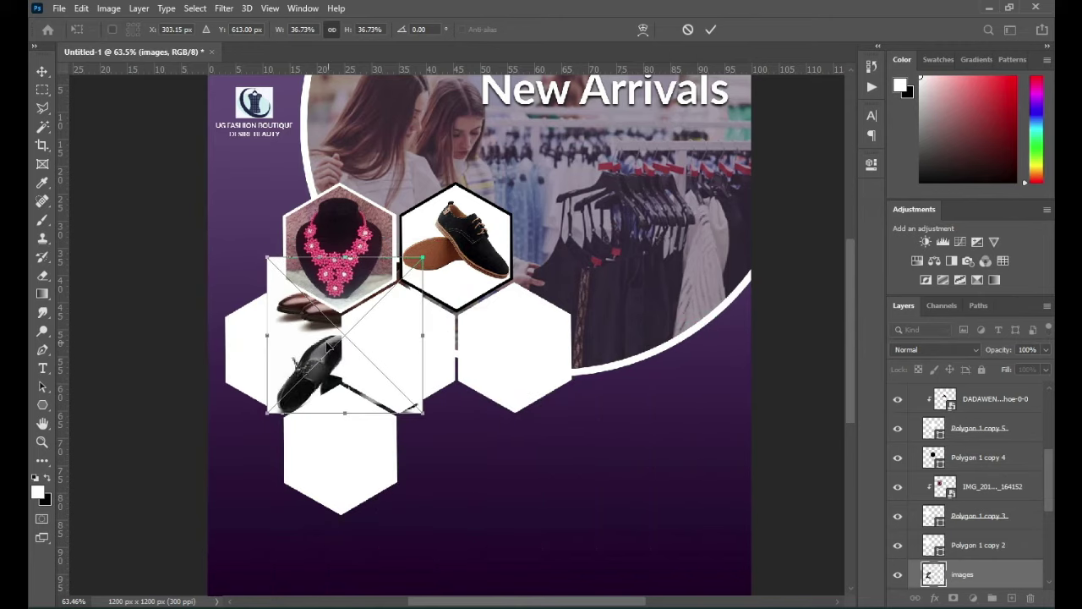
{"action": "left_click_drag", "start_coordinate": [329, 346], "coordinate": [267, 359]}
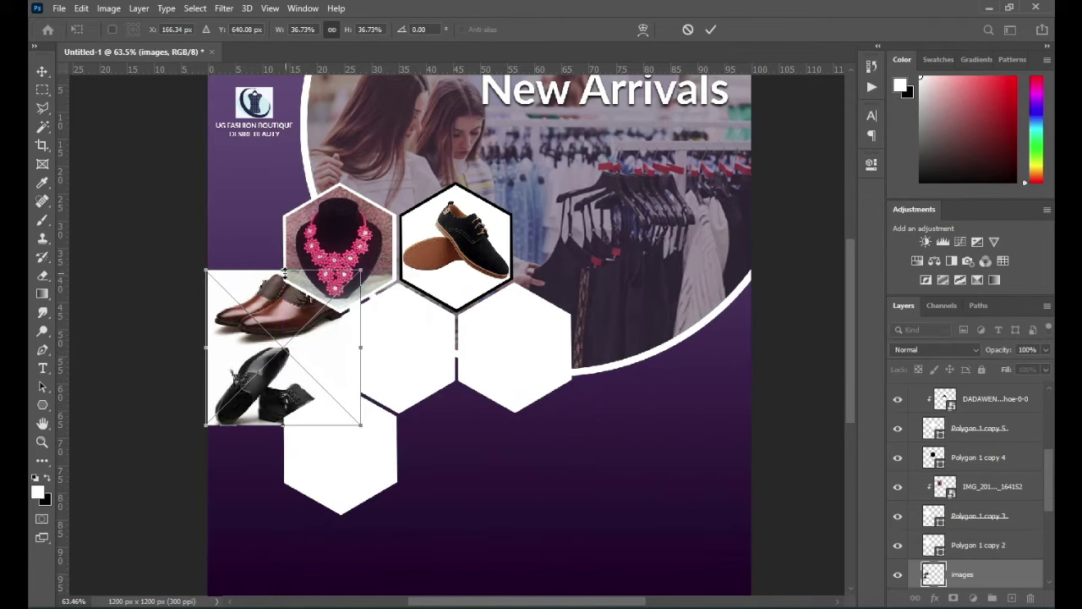
{"action": "left_click_drag", "start_coordinate": [285, 271], "coordinate": [284, 296]}
{"action": "left_click_drag", "start_coordinate": [282, 424], "coordinate": [278, 397]}
{"action": "left_click_drag", "start_coordinate": [278, 294], "coordinate": [278, 293]}
{"action": "left_click", "coordinate": [711, 29]}
{"action": "scroll", "coordinate": [972, 541], "scroll_direction": "down", "scroll_amount": 1}
{"action": "right_click", "coordinate": [972, 540]}
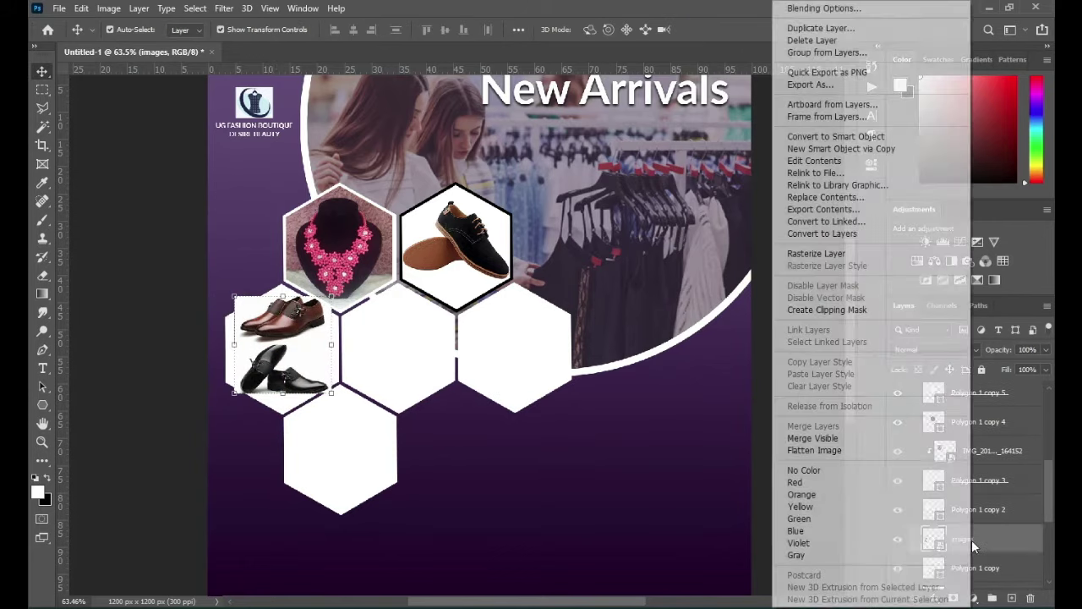
{"action": "left_click", "coordinate": [828, 309]}
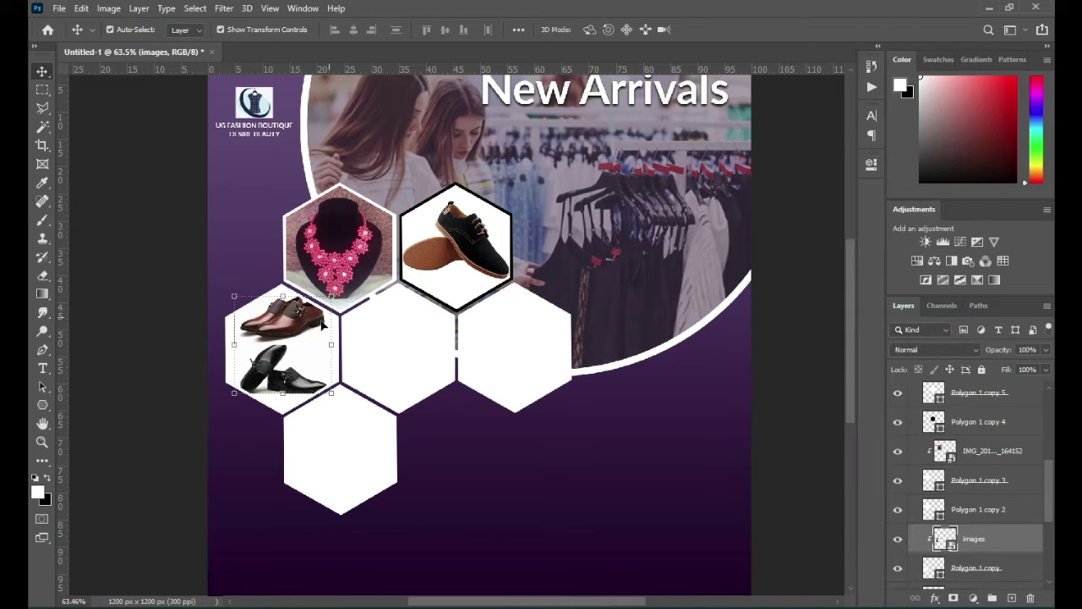
Step: Place the yellow dress model image above Polygon 1 copy 9 and scale it to 9.94% over the central hexagon
{"action": "left_click", "coordinate": [399, 358]}
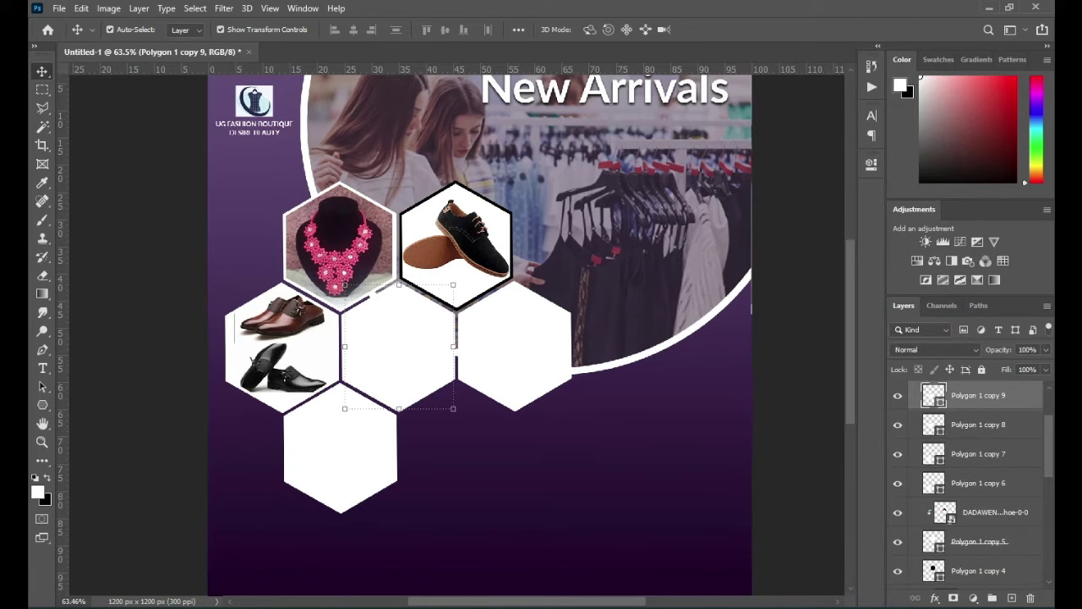
{"action": "key", "text": "alt+Tab"}
{"action": "left_click", "coordinate": [403, 228]}
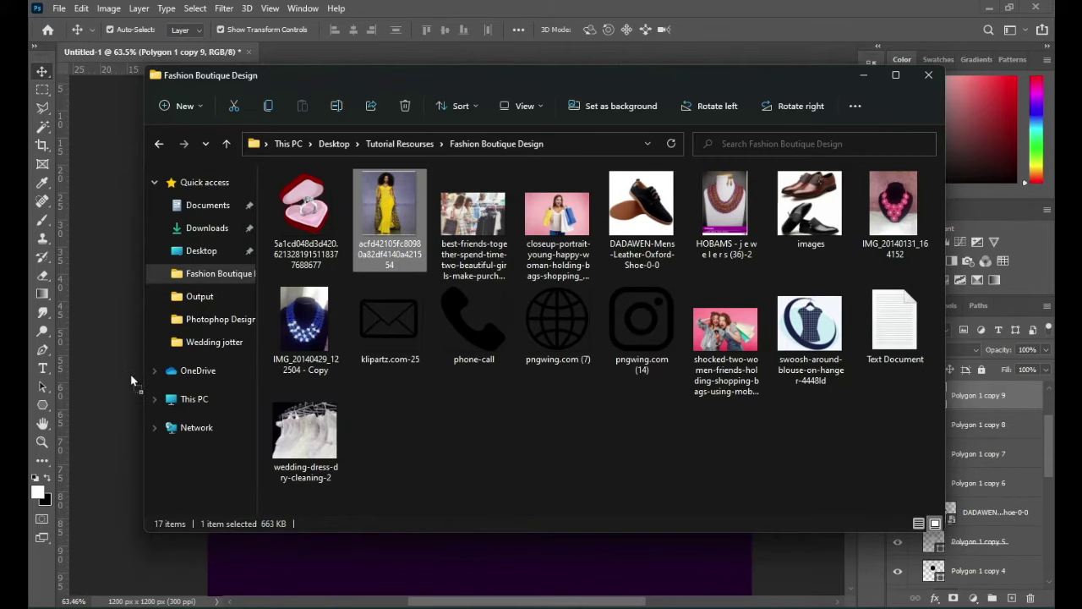
{"action": "left_click_drag", "start_coordinate": [130, 374], "coordinate": [129, 374]}
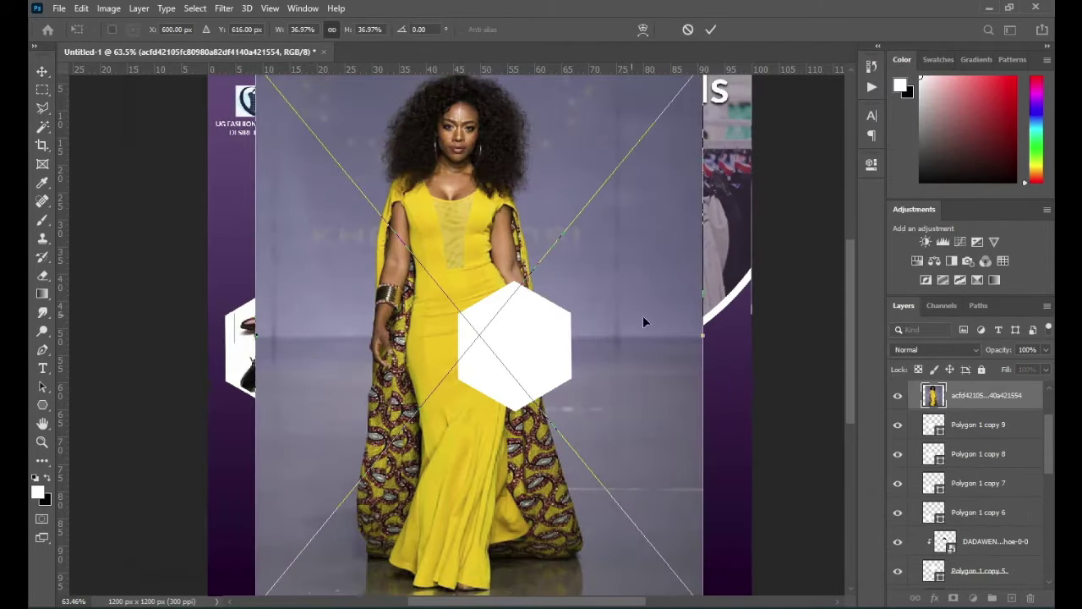
{"action": "left_click_drag", "start_coordinate": [703, 335], "coordinate": [433, 332]}
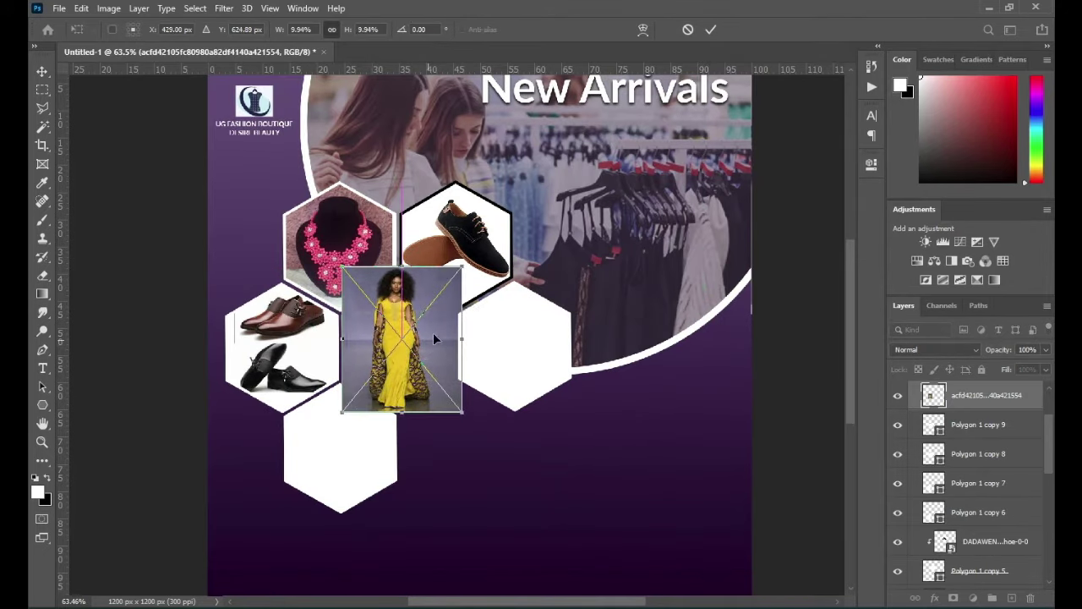
{"action": "left_click", "coordinate": [709, 30]}
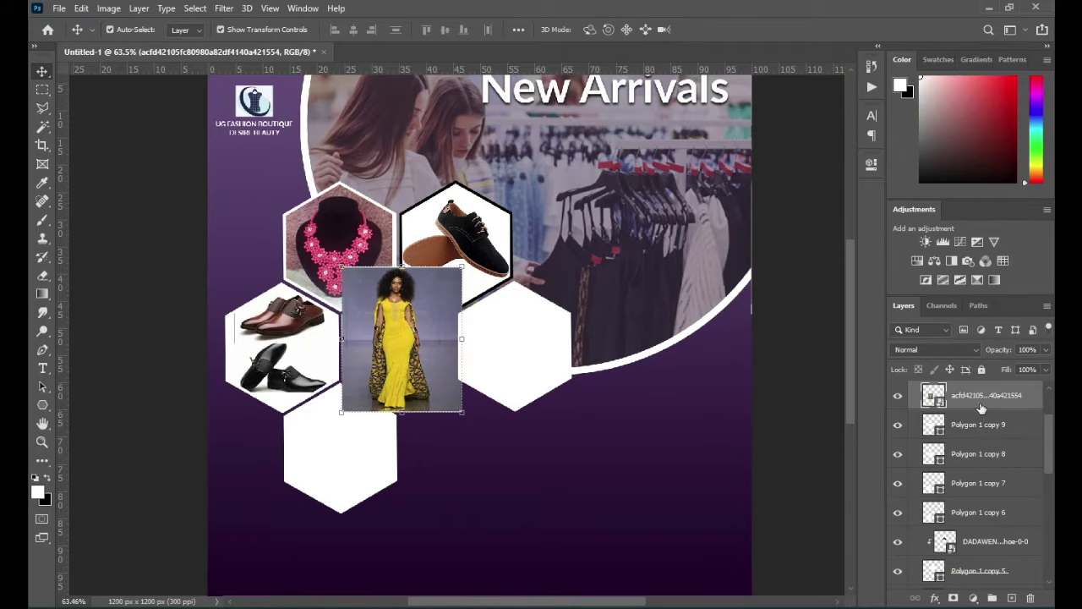
Step: Clip the yellow dress image to the central hexagon, then scale it to 9.68% and lower it so the model's head shows
{"action": "right_click", "coordinate": [979, 399]}
{"action": "left_click", "coordinate": [854, 311]}
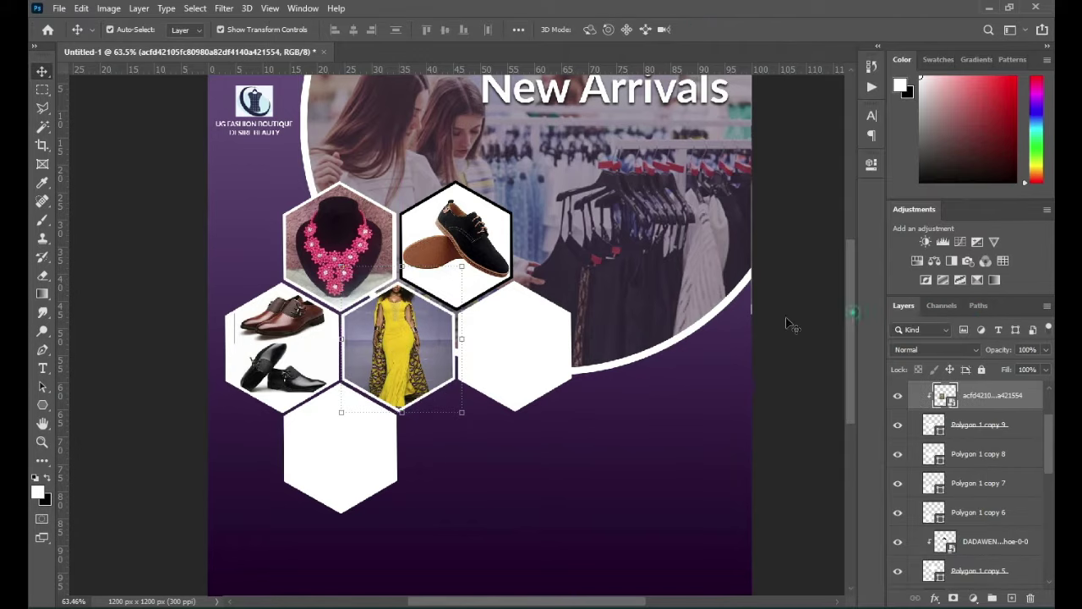
{"action": "key", "text": "ctrl+t"}
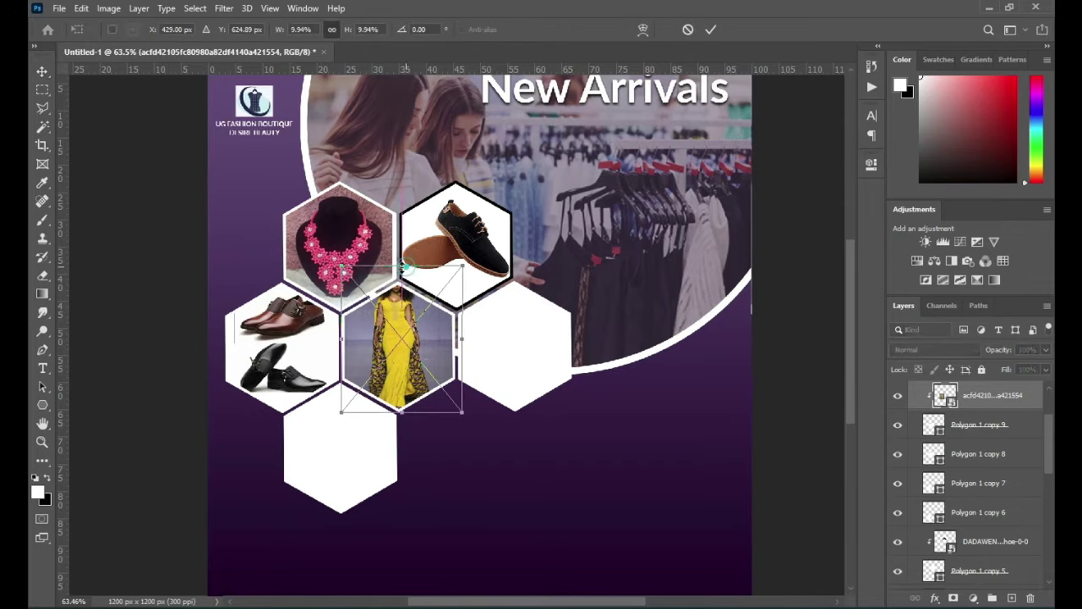
{"action": "mouse_move", "coordinate": [401, 267]}
{"action": "left_mouse_down"}
{"action": "mouse_move", "coordinate": [401, 281]}
{"action": "mouse_move", "coordinate": [401, 271]}
{"action": "left_mouse_up"}
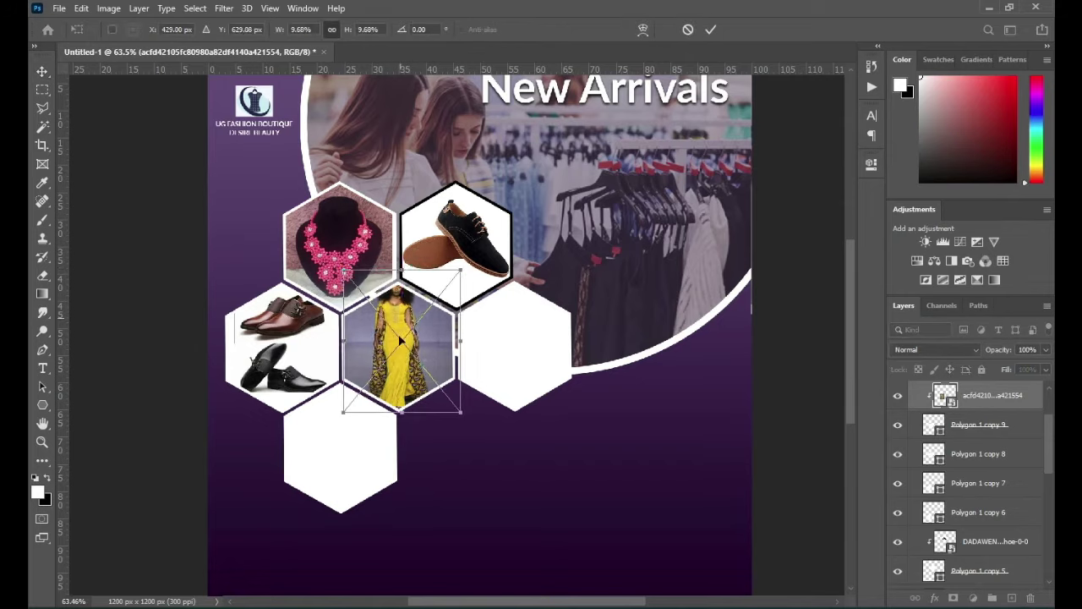
{"action": "left_click_drag", "start_coordinate": [395, 349], "coordinate": [396, 362]}
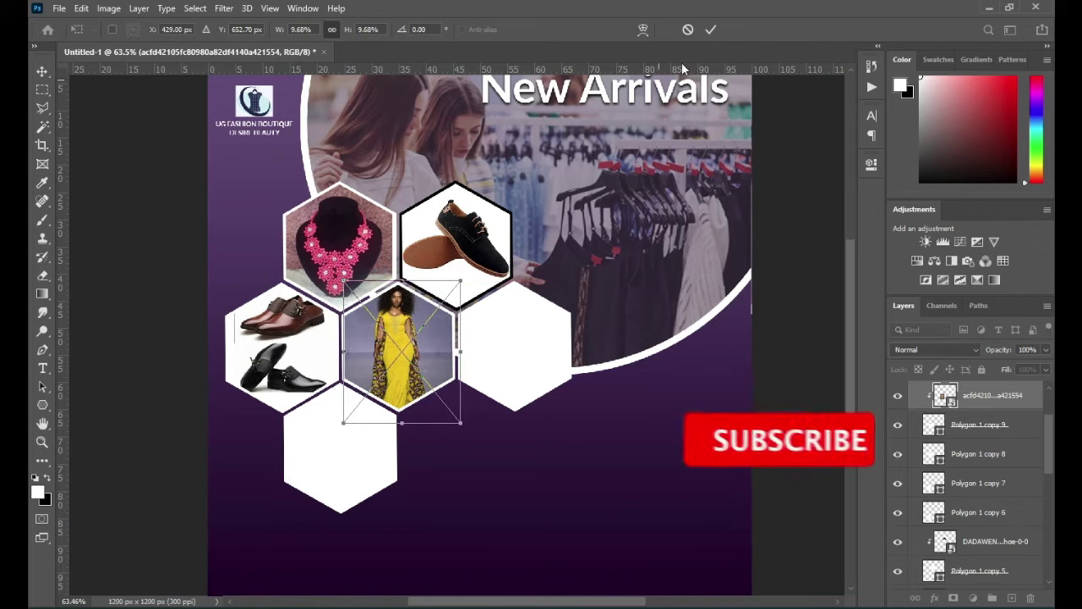
{"action": "left_click", "coordinate": [710, 29]}
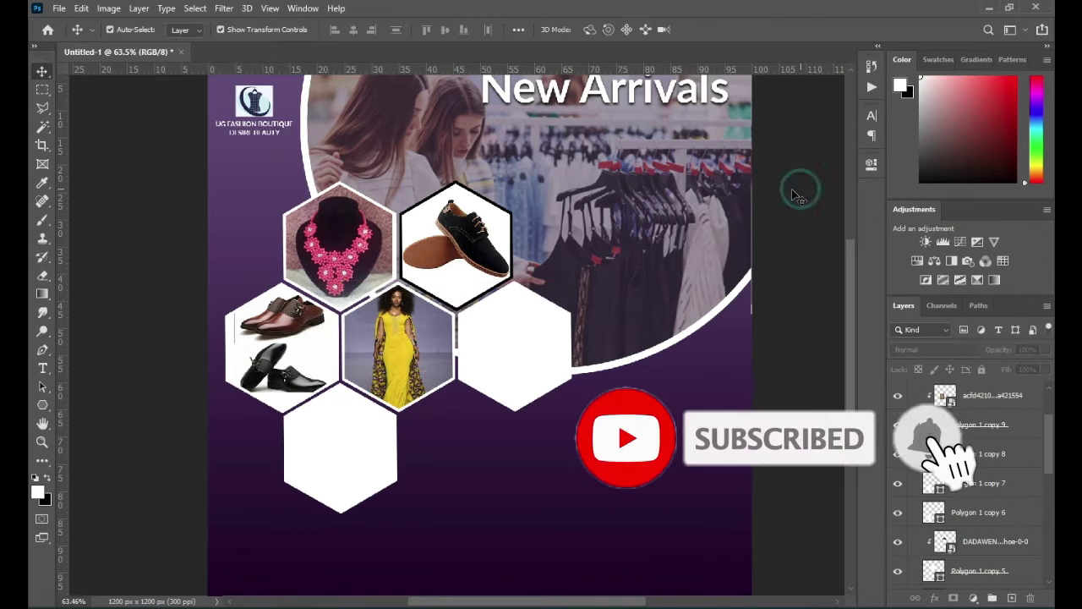
Step: Place the HOBAMS jewelers (36)-2 image above Polygon 1 copy 11 and scale it to 10.45% over the middle row's right hexagon
{"action": "left_click", "coordinate": [519, 353], "text": "alt"}
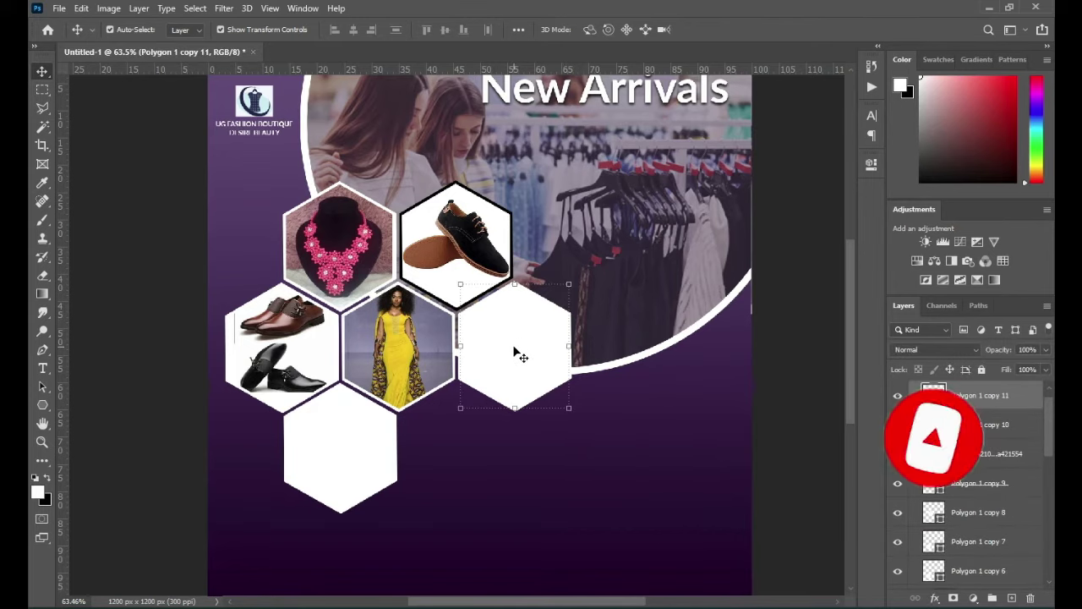
{"action": "key", "text": "alt+Tab"}
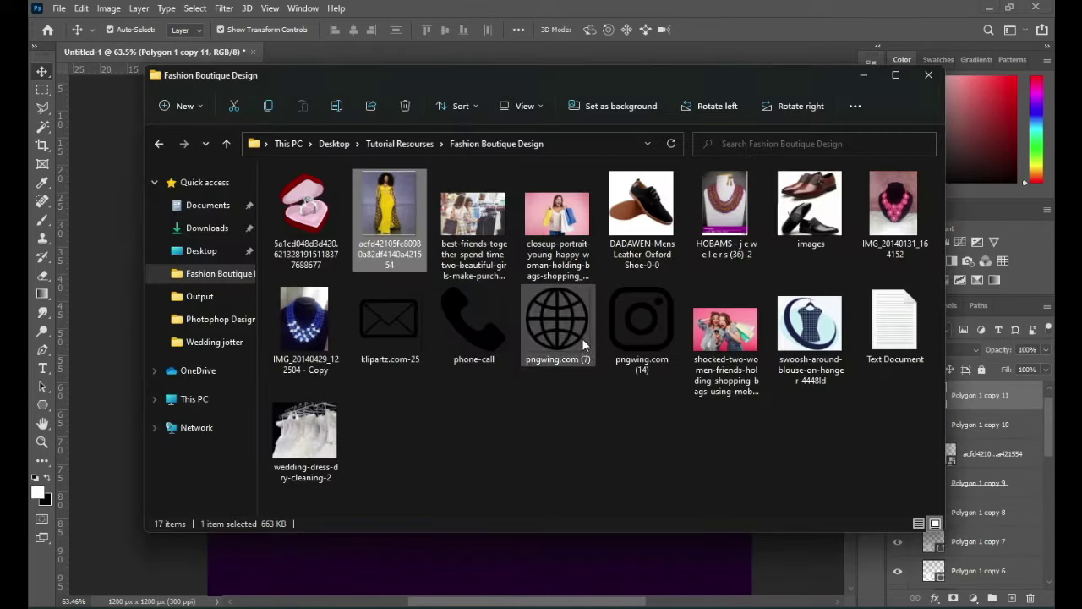
{"action": "left_click", "coordinate": [725, 207]}
{"action": "left_click_drag", "start_coordinate": [202, 378], "coordinate": [501, 318]}
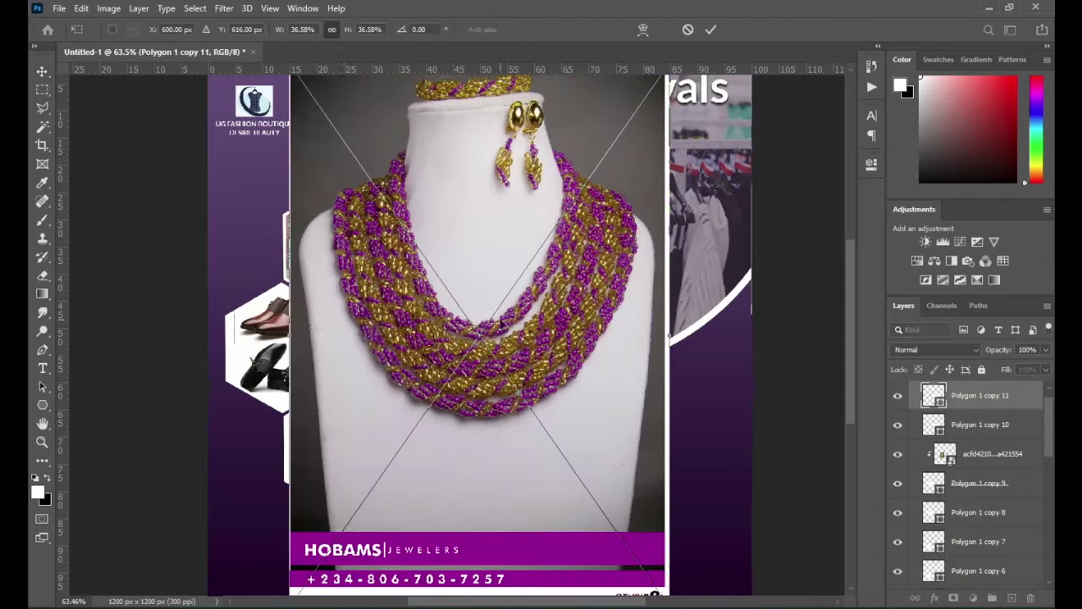
{"action": "left_click_drag", "start_coordinate": [287, 332], "coordinate": [482, 334]}
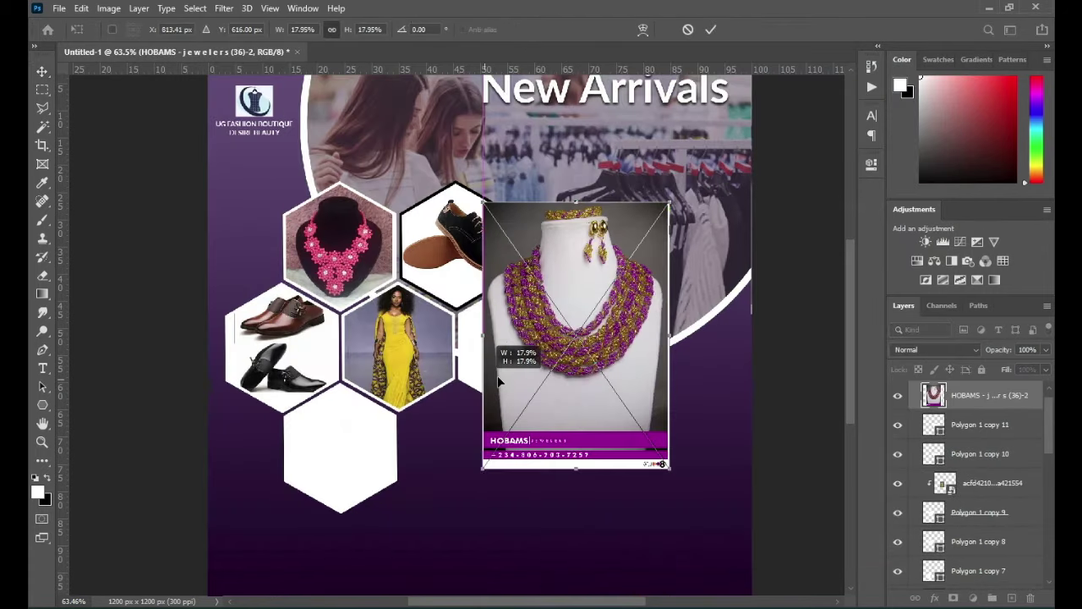
{"action": "left_click_drag", "start_coordinate": [670, 328], "coordinate": [514, 364]}
{"action": "left_click_drag", "start_coordinate": [515, 428], "coordinate": [516, 439]}
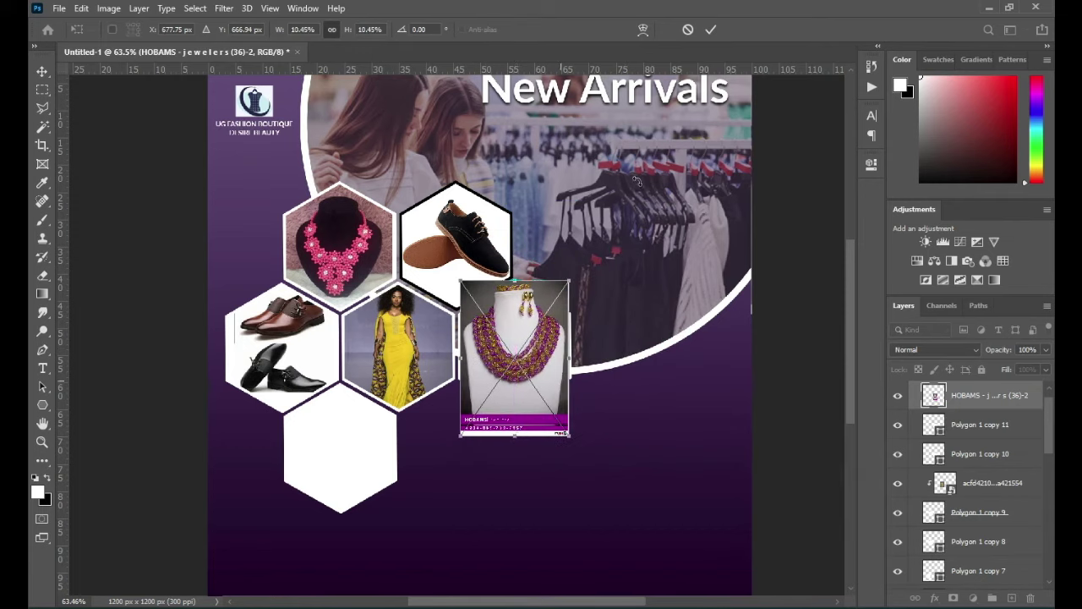
{"action": "left_click", "coordinate": [709, 28]}
Step: Clip the HOBAMS necklace image to Polygon 1 copy 11 and adjust its size and position within the hexagon
{"action": "right_click", "coordinate": [969, 395]}
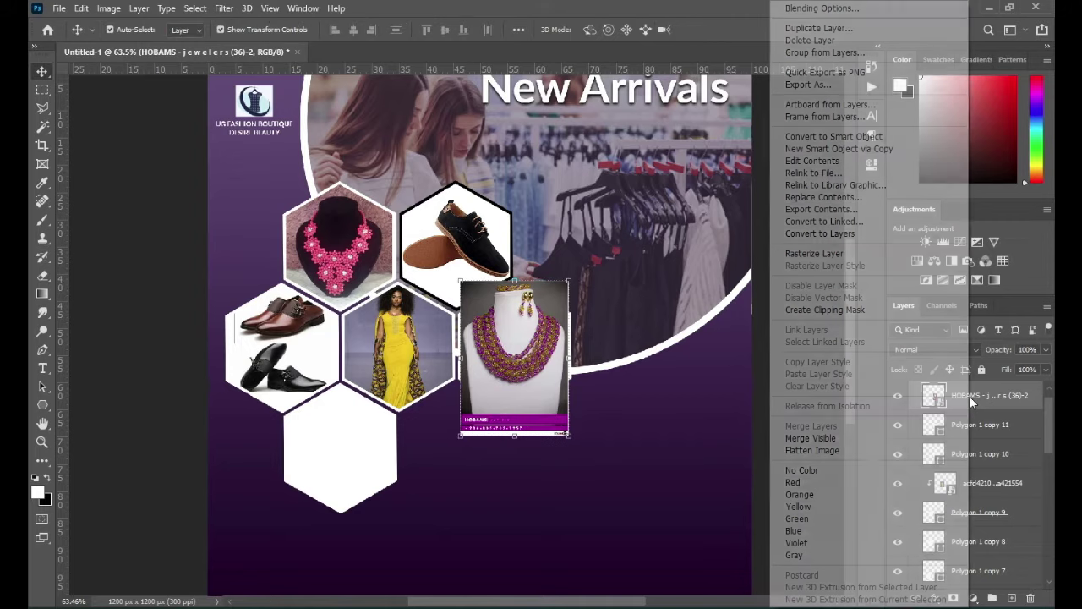
{"action": "left_click", "coordinate": [833, 310]}
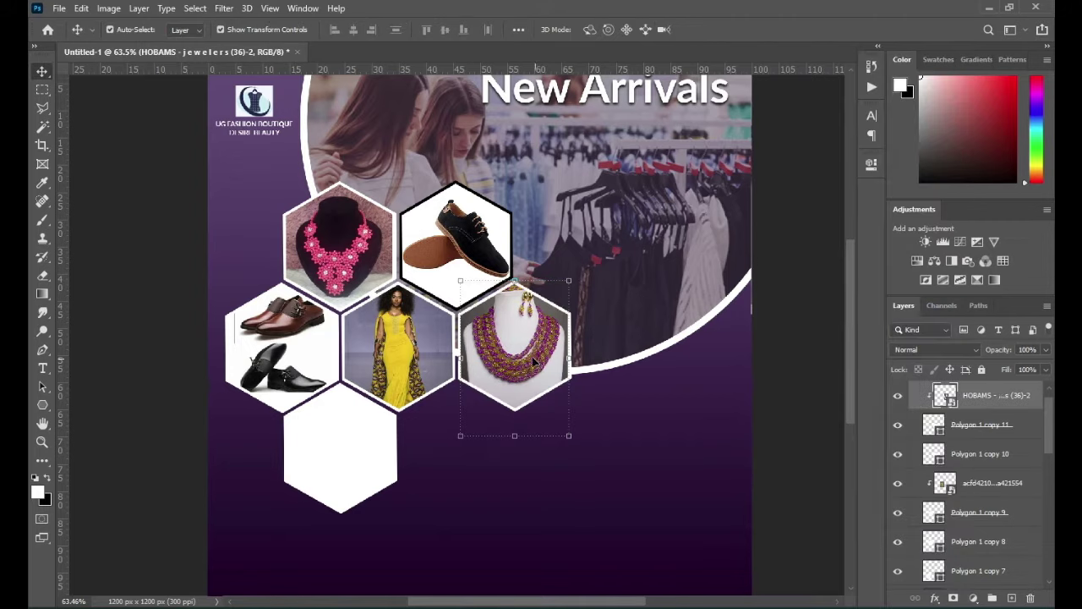
{"action": "left_click_drag", "start_coordinate": [564, 355], "coordinate": [572, 344]}
{"action": "left_click", "coordinate": [709, 28]}
{"action": "left_click", "coordinate": [816, 293]}
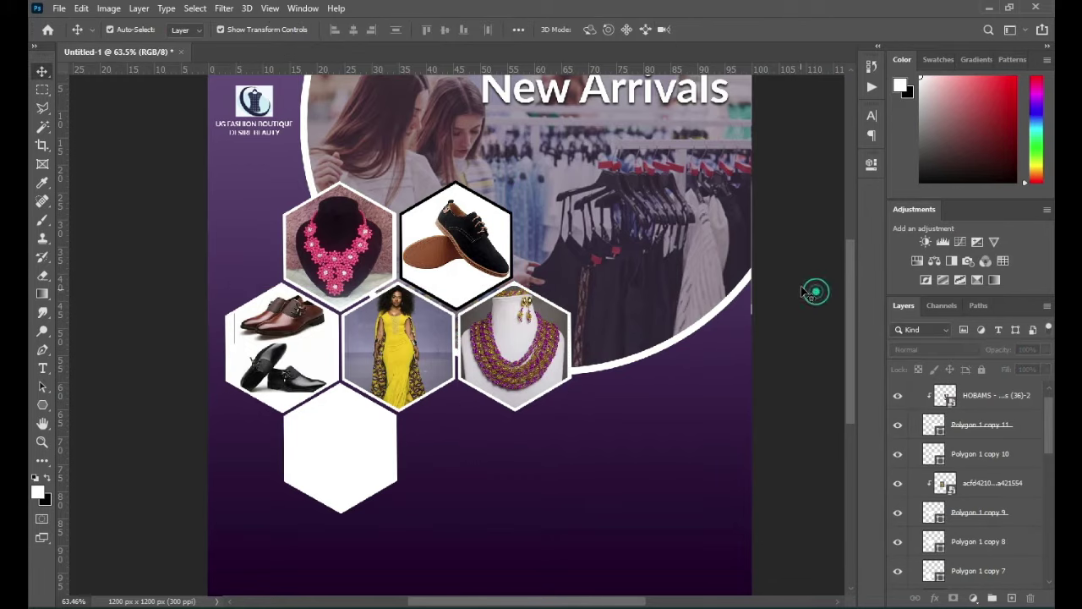
Step: Place the closeup-portrait image of the woman with shopping bags above Polygon 1 copy 7, scaled to cover the bottom hexagon, and clip it
{"action": "left_click", "coordinate": [355, 454]}
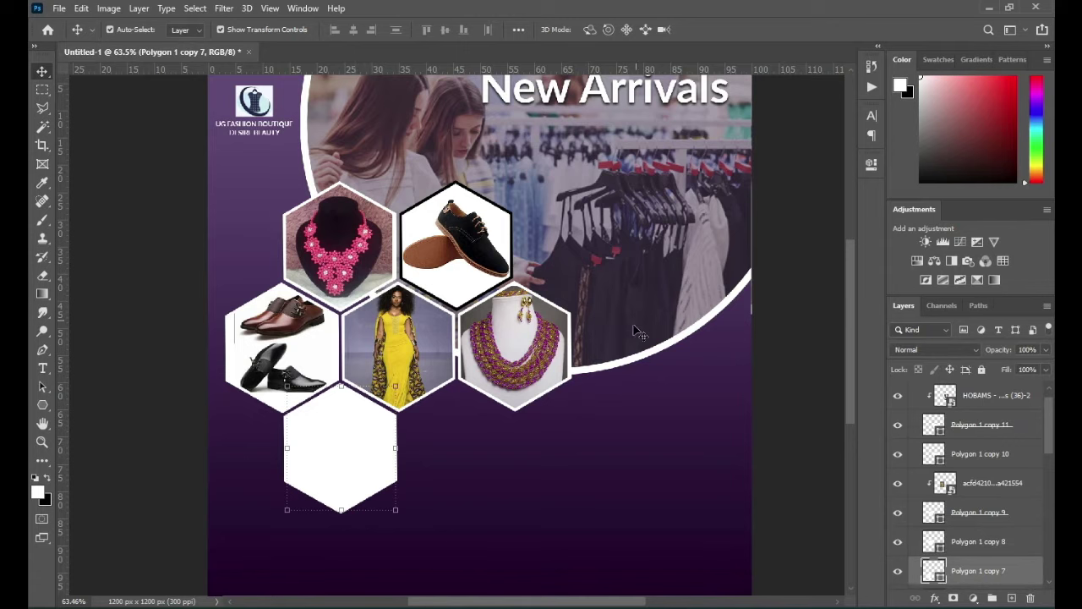
{"action": "key", "text": "alt+Tab"}
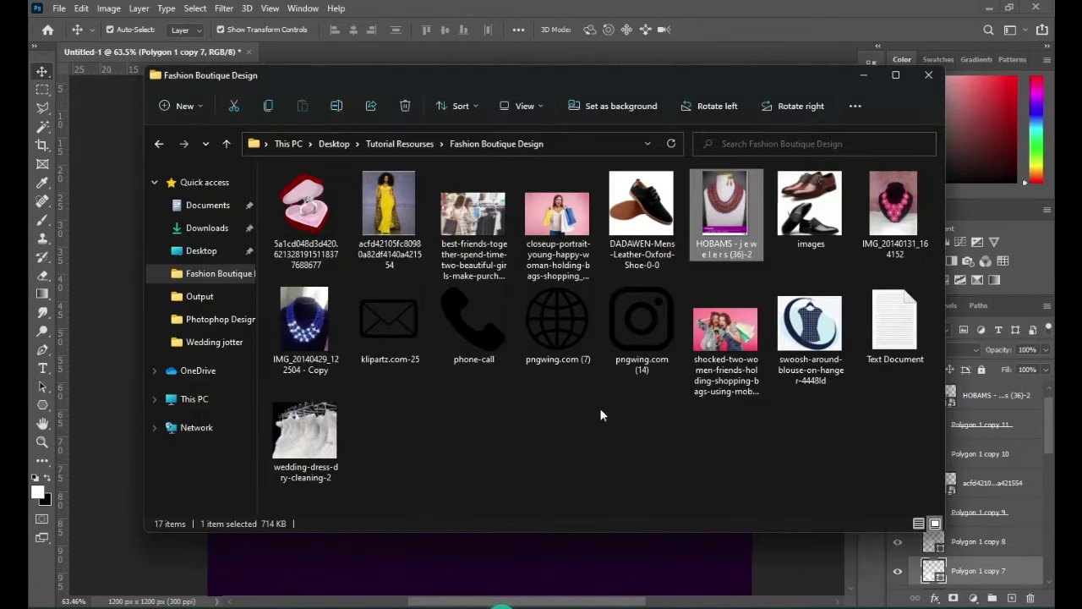
{"action": "left_click_drag", "start_coordinate": [723, 332], "coordinate": [309, 385]}
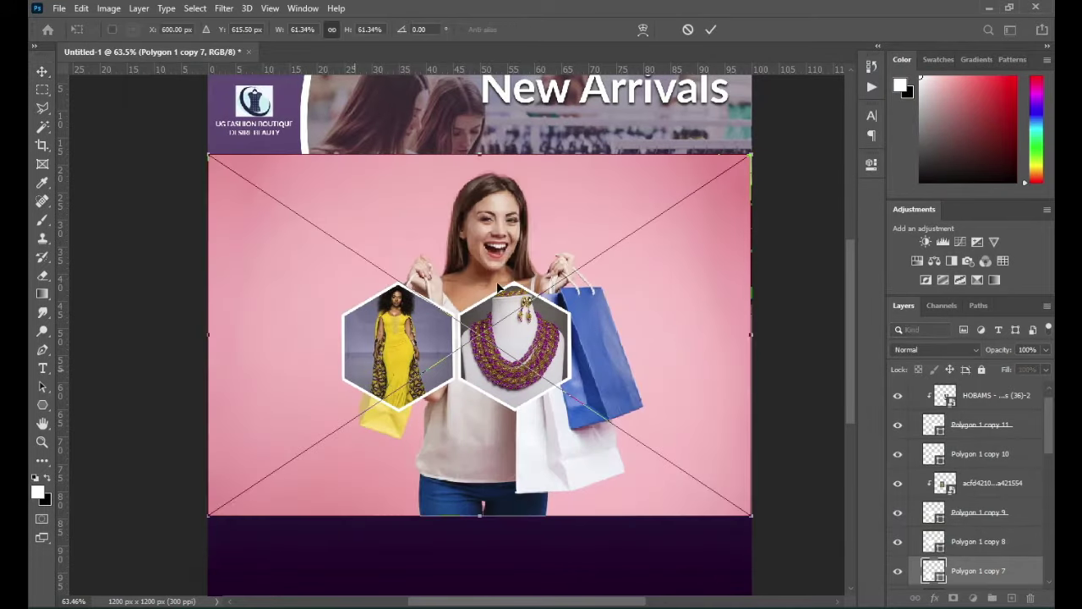
{"action": "left_click_drag", "start_coordinate": [480, 150], "coordinate": [439, 405]}
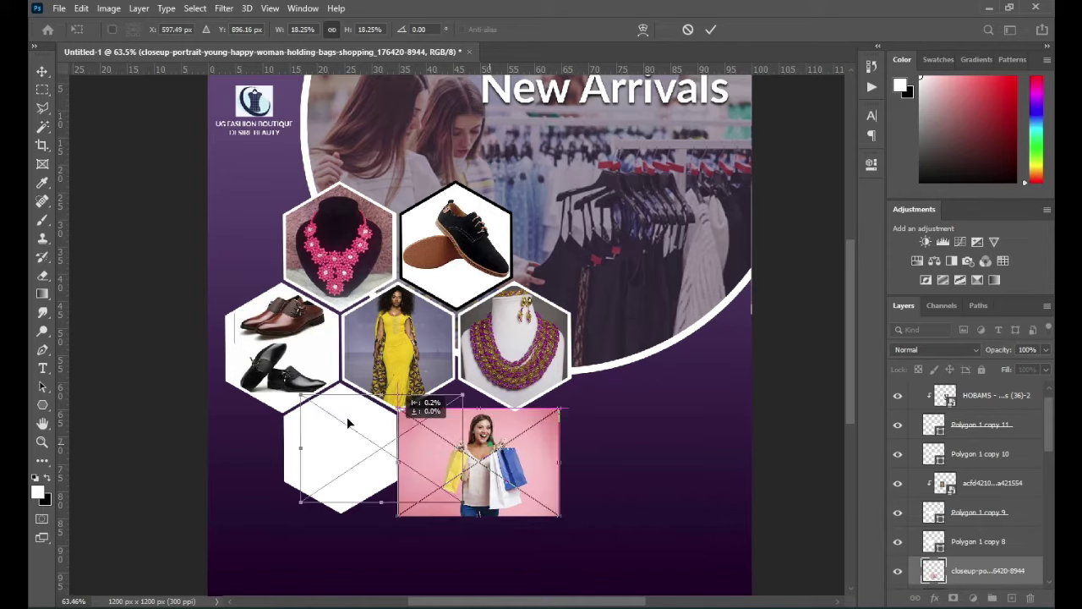
{"action": "left_click_drag", "start_coordinate": [479, 511], "coordinate": [337, 510]}
{"action": "key", "text": "Return"}
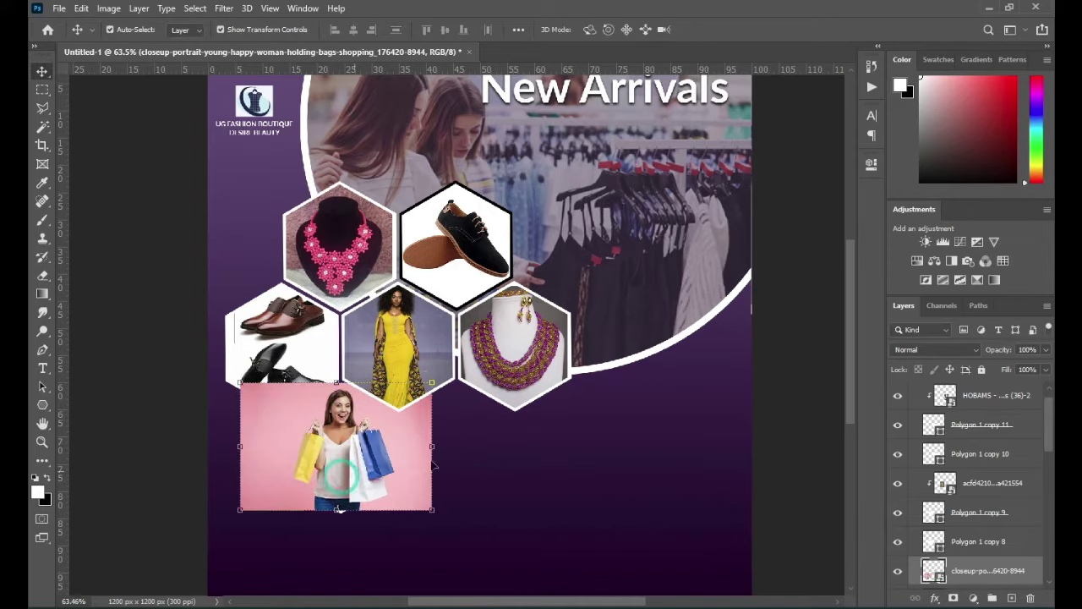
{"action": "right_click", "coordinate": [970, 578]}
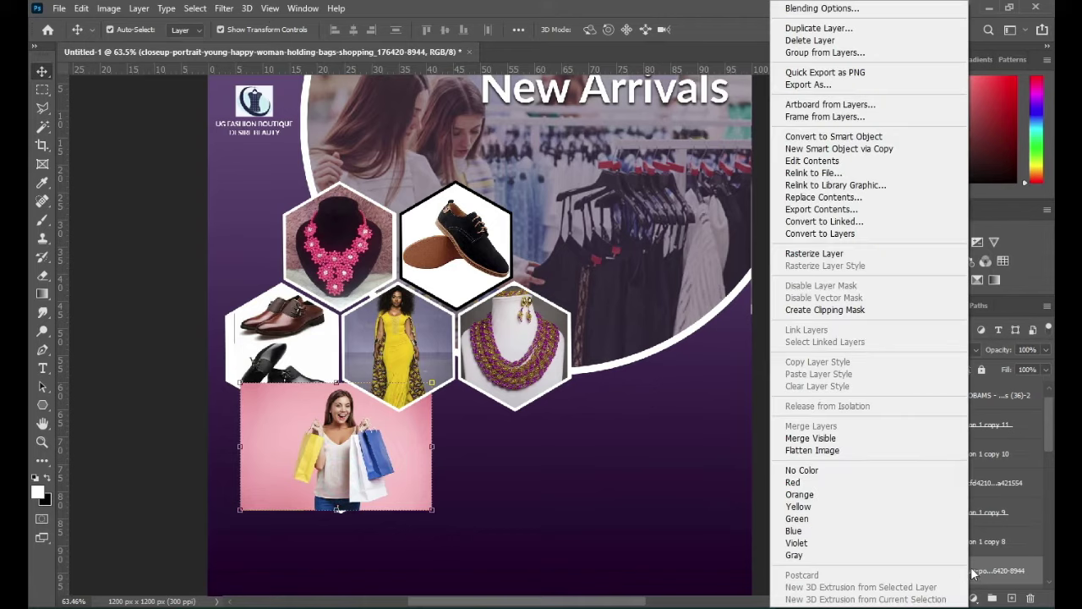
{"action": "left_click", "coordinate": [846, 311]}
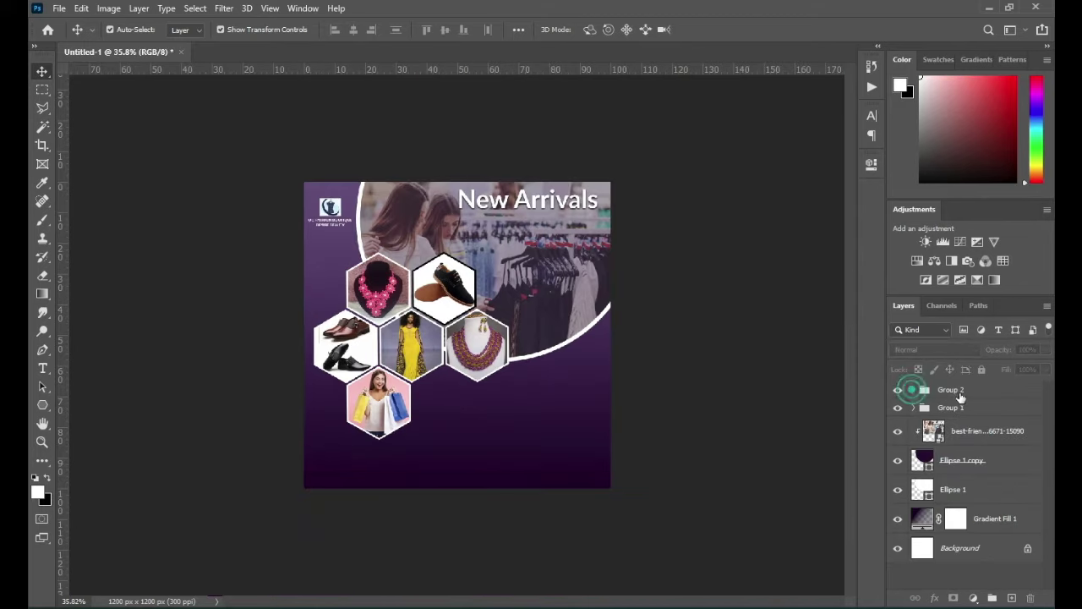
Step: Scale Group 2, the whole hexagon honeycomb, down to 88.95%
{"action": "scroll", "coordinate": [457, 335], "scroll_direction": "up", "scroll_amount": 2}
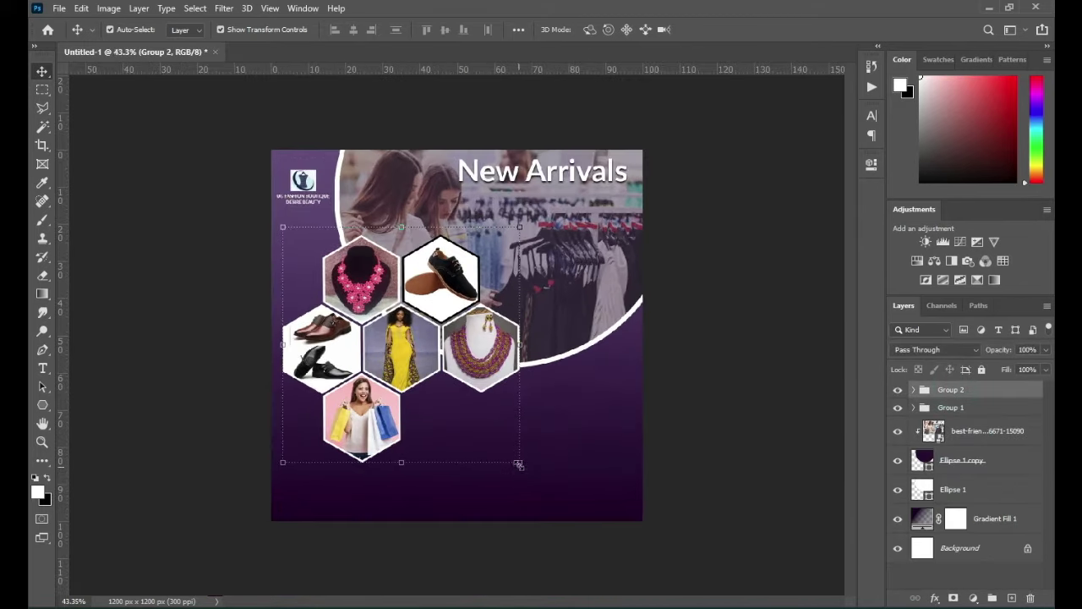
{"action": "key", "text": "ctrl+t"}
{"action": "left_click_drag", "start_coordinate": [520, 462], "coordinate": [472, 457]}
{"action": "key", "text": "ctrl+plus"}
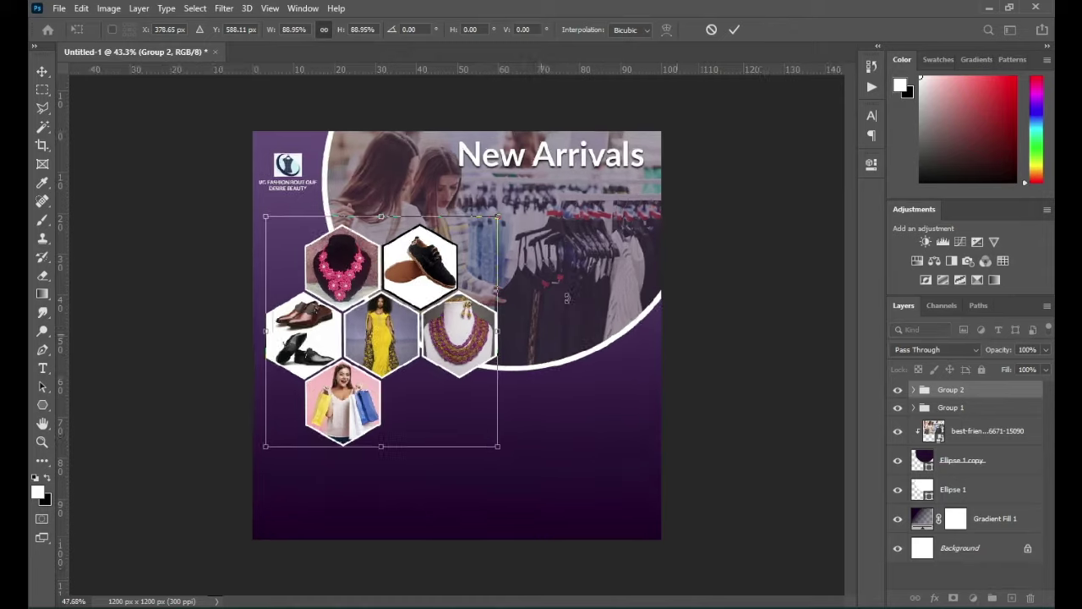
{"action": "left_click", "coordinate": [738, 29]}
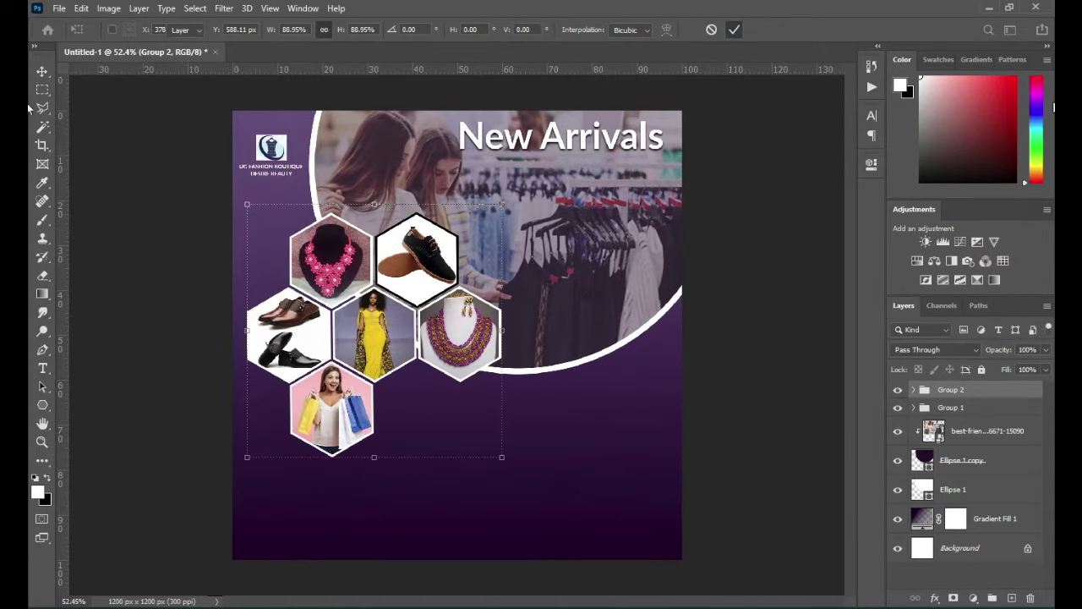
{"action": "scroll", "coordinate": [410, 381], "scroll_direction": "up", "scroll_amount": 2}
{"action": "left_click", "coordinate": [781, 365]}
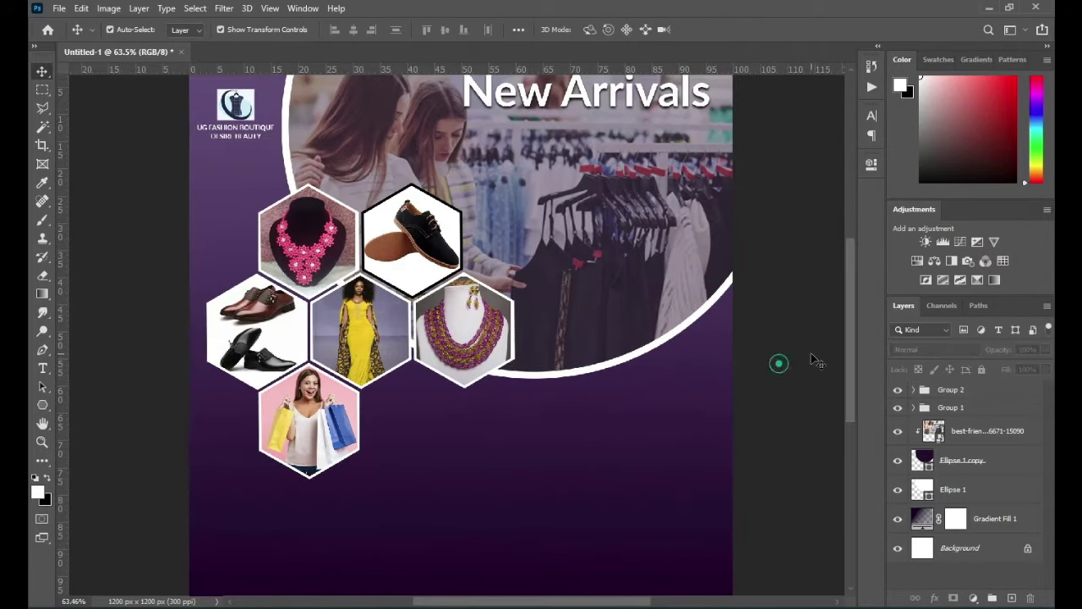
Step: Draw a rectangle about 339 × 129 px at the lower right of the necklace hexagon and fill it with dark purple
{"action": "left_click", "coordinate": [43, 404]}
{"action": "left_click", "coordinate": [89, 404]}
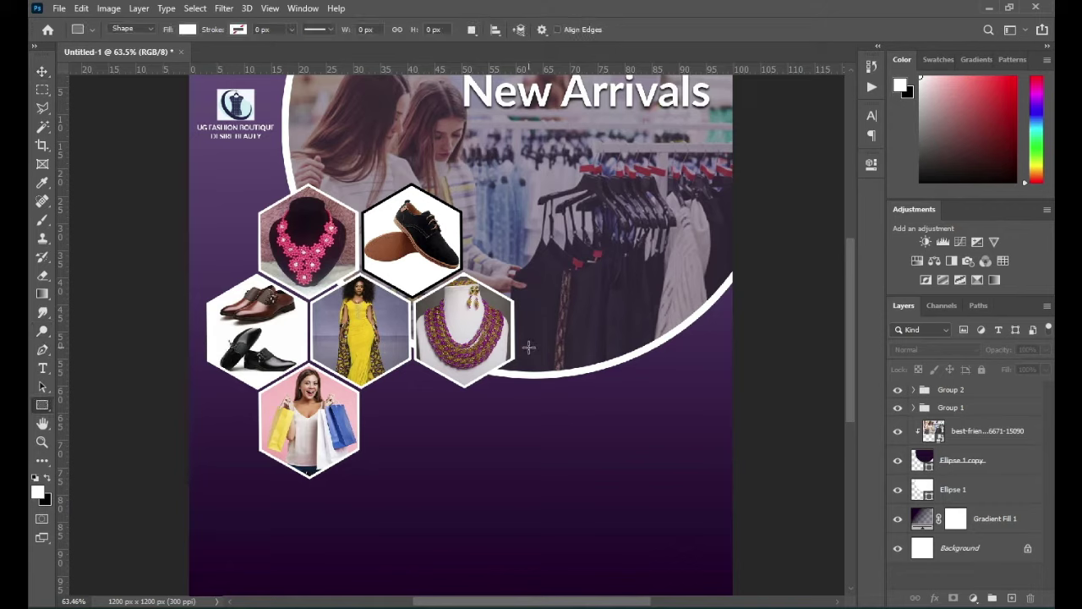
{"action": "left_click_drag", "start_coordinate": [514, 342], "coordinate": [667, 399]}
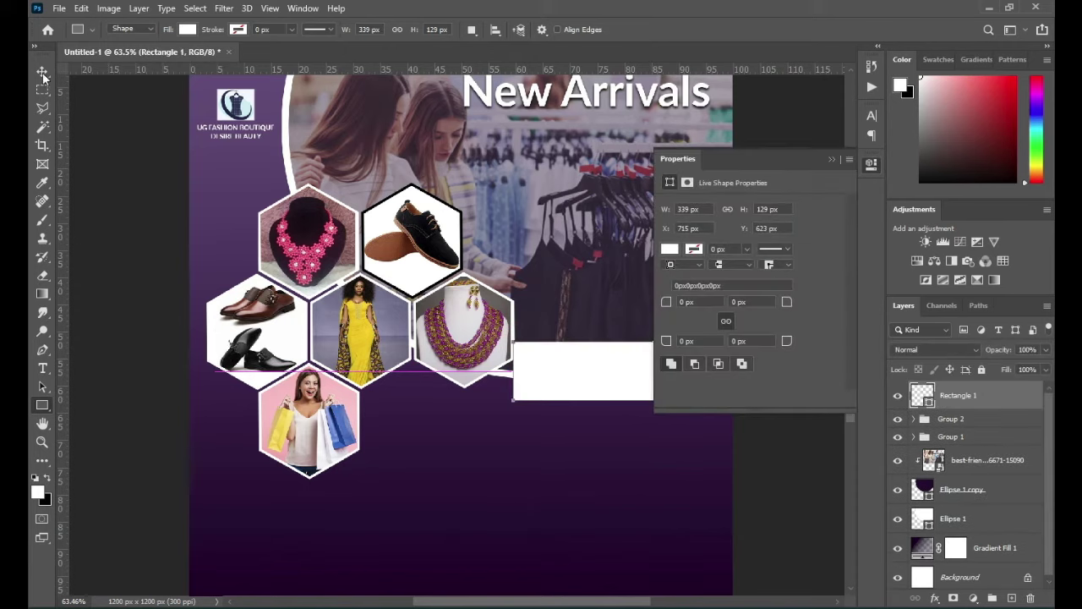
{"action": "key", "text": "v"}
{"action": "left_click", "coordinate": [670, 250]}
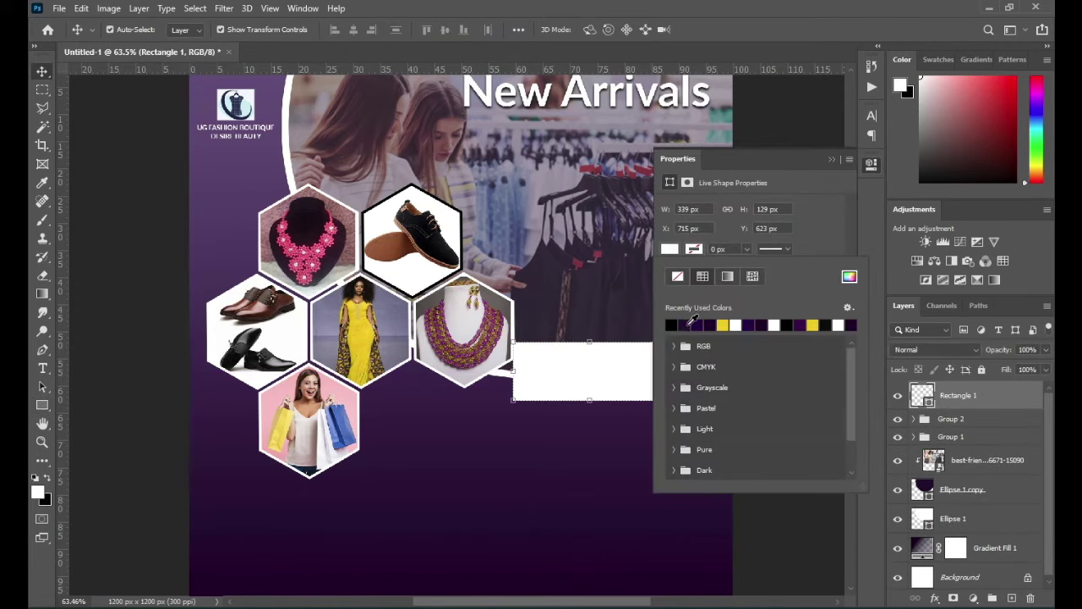
{"action": "left_click", "coordinate": [695, 325]}
{"action": "left_click", "coordinate": [832, 159]}
{"action": "left_click", "coordinate": [831, 159]}
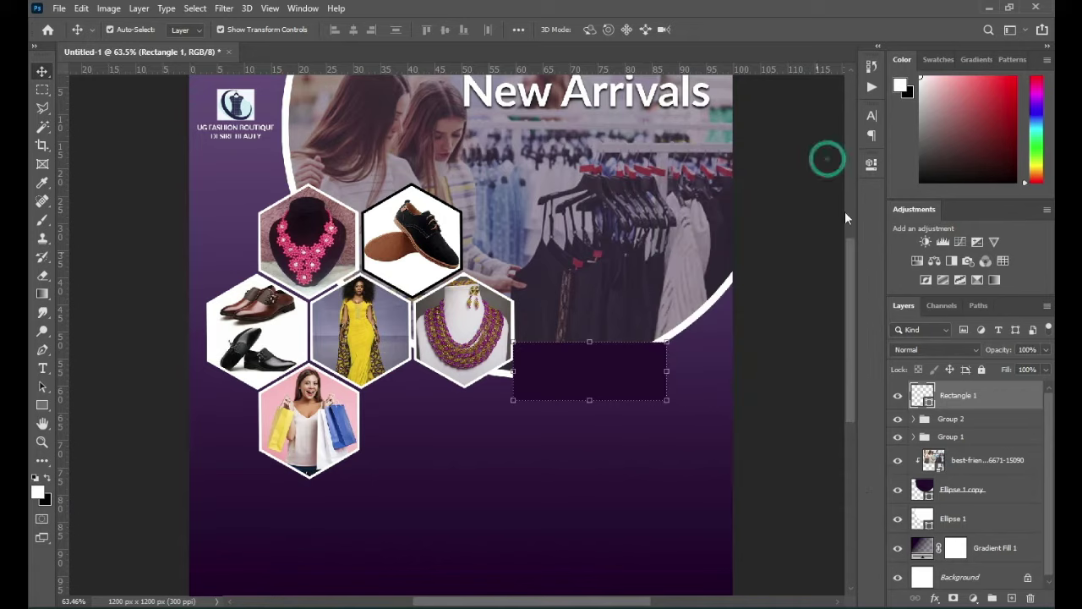
Step: Round all four corners of the dark purple rectangle to 62 px
{"action": "left_click", "coordinate": [872, 164]}
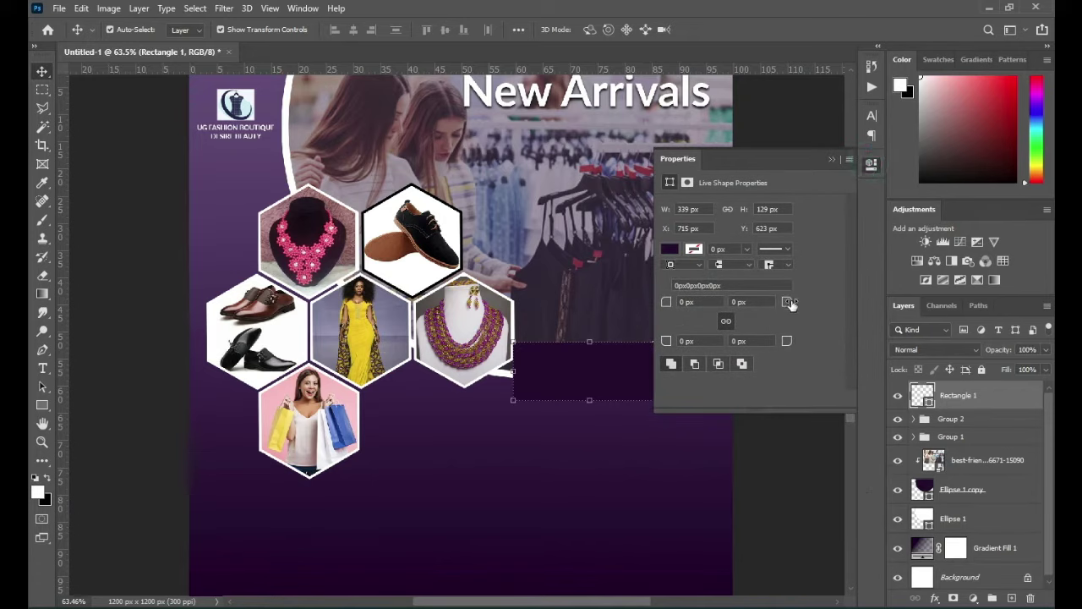
{"action": "left_click_drag", "start_coordinate": [790, 305], "coordinate": [835, 314]}
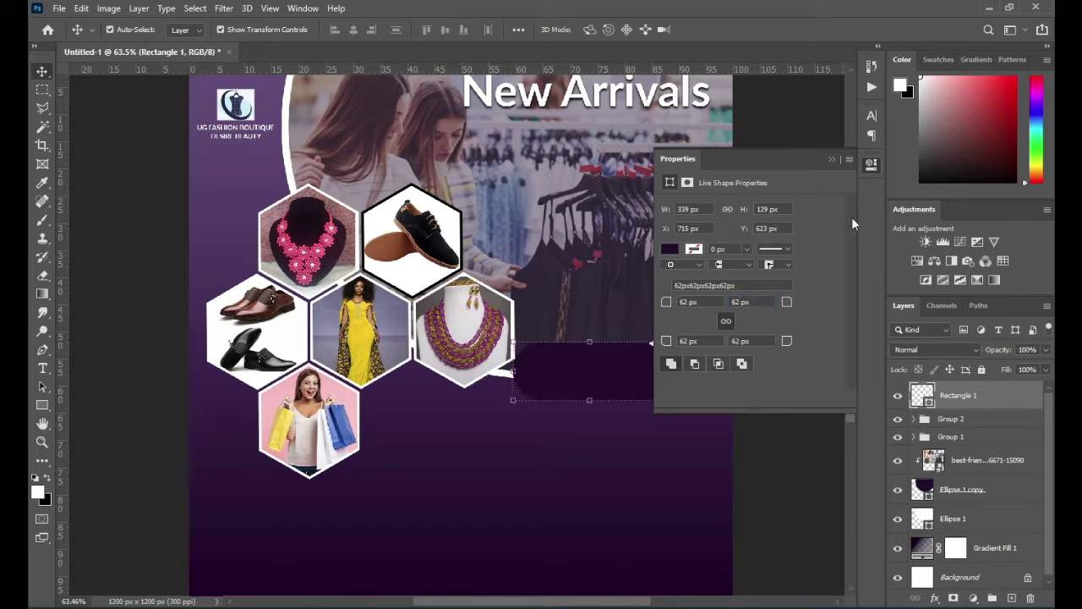
{"action": "left_click", "coordinate": [831, 160]}
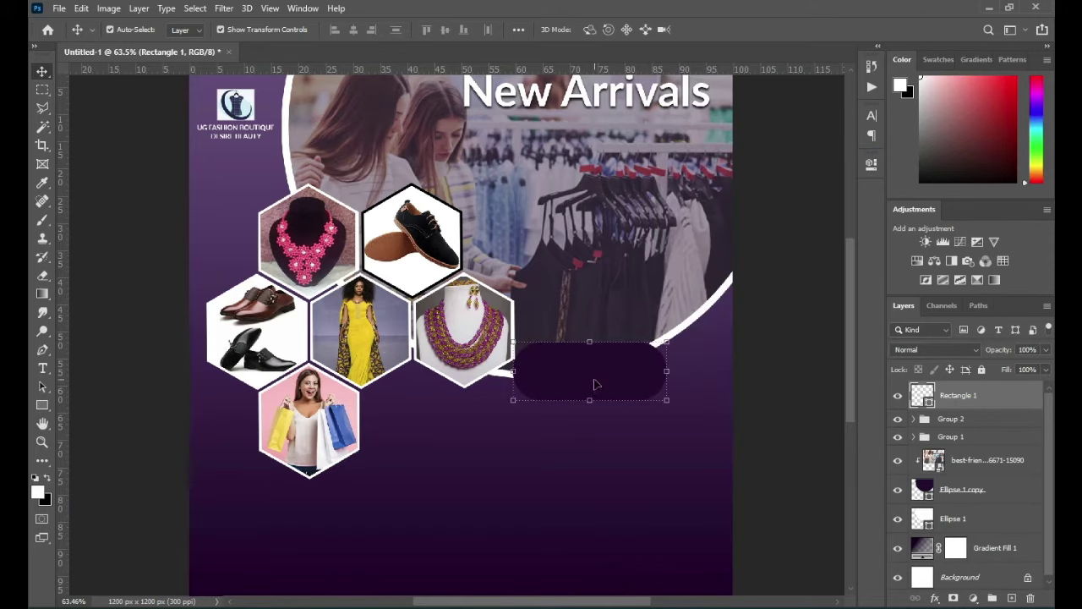
Step: Reduce the rounded rectangle's opacity to 56% and shift it slightly left over the edge of the necklace hexagon
{"action": "left_click_drag", "start_coordinate": [1007, 352], "coordinate": [976, 357]}
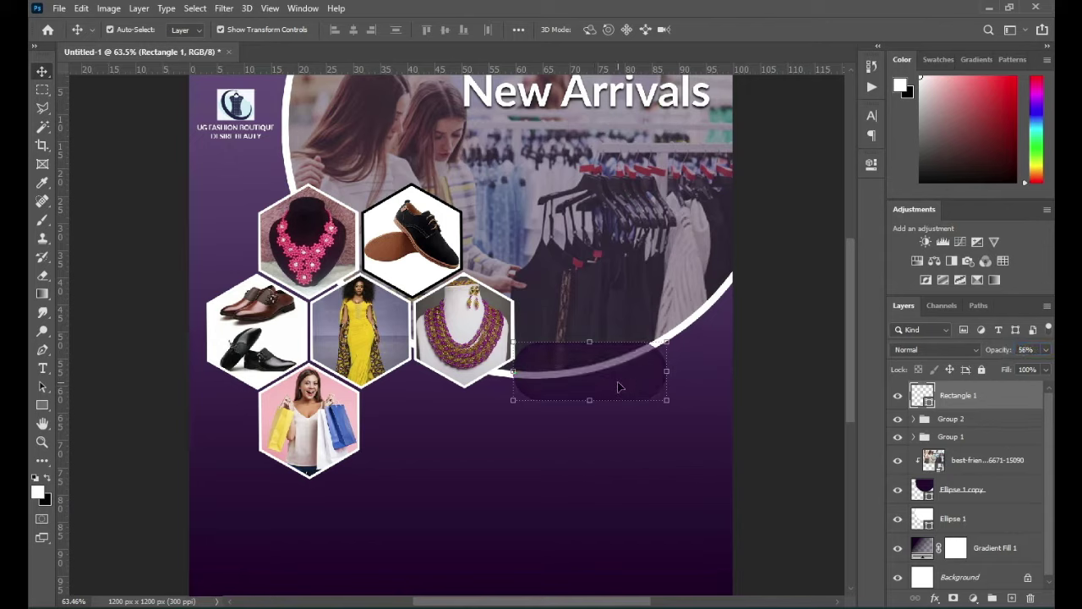
{"action": "left_click_drag", "start_coordinate": [618, 386], "coordinate": [605, 388]}
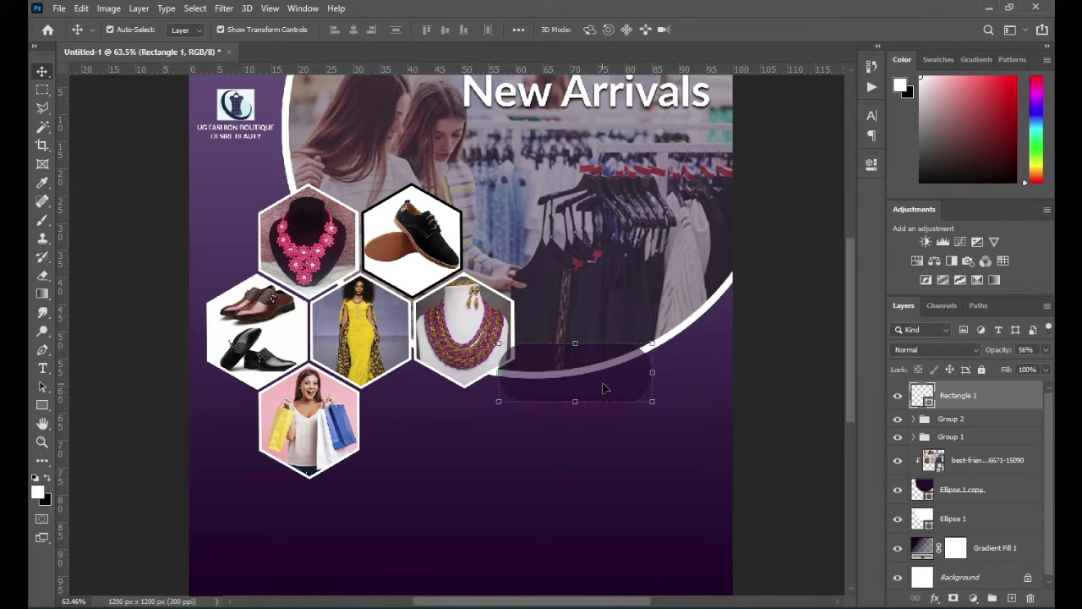
Step: Copy "UG" from the text document and add it to the flyer as a new text layer below the rounded rectangle
{"action": "key", "text": "alt+Tab"}
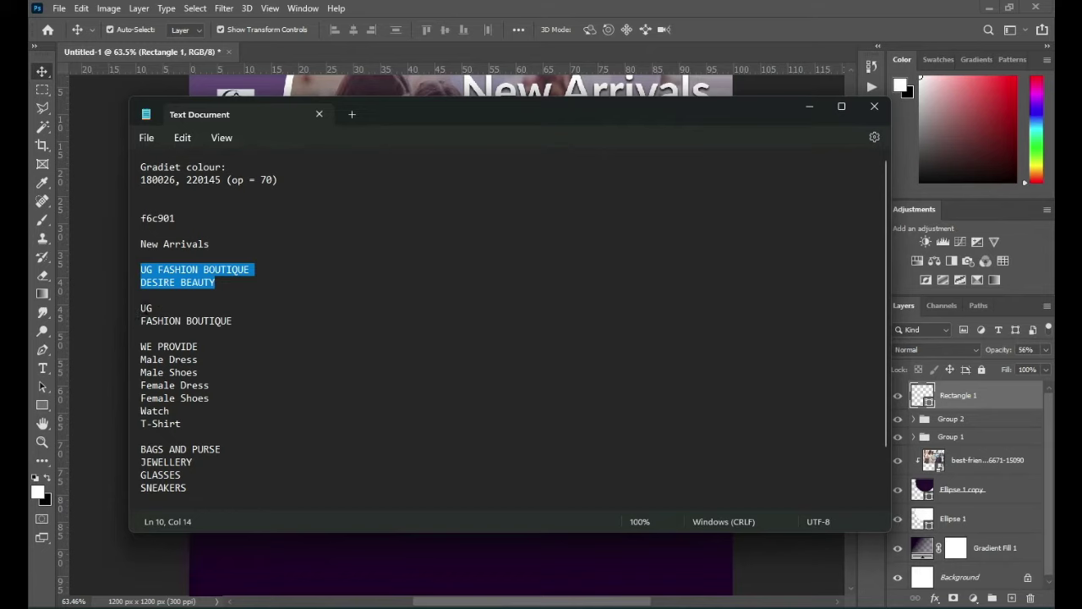
{"action": "double_click", "coordinate": [143, 307]}
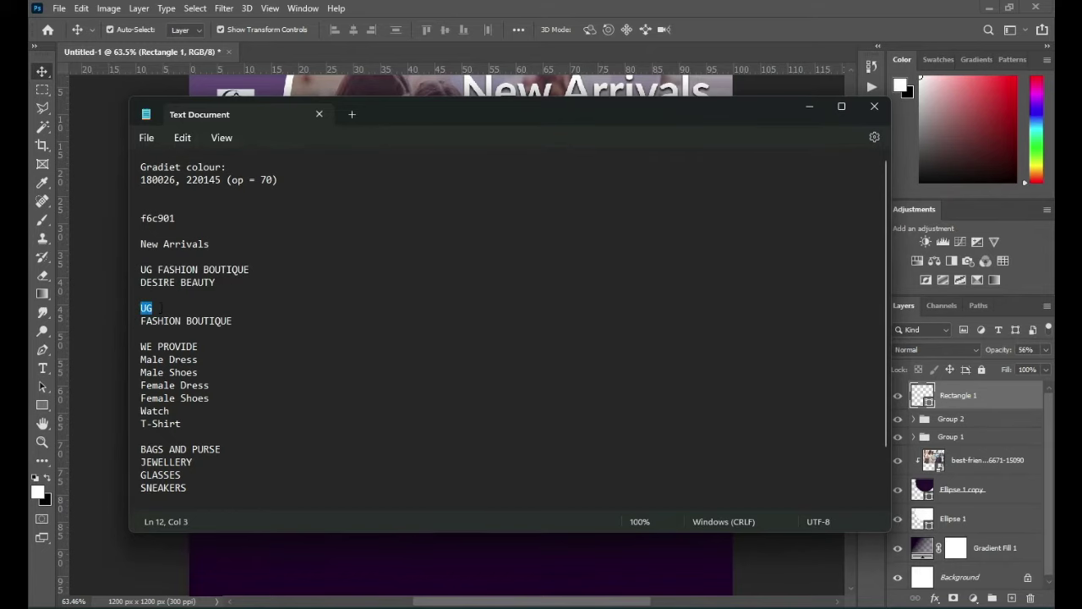
{"action": "key", "text": "ctrl+c"}
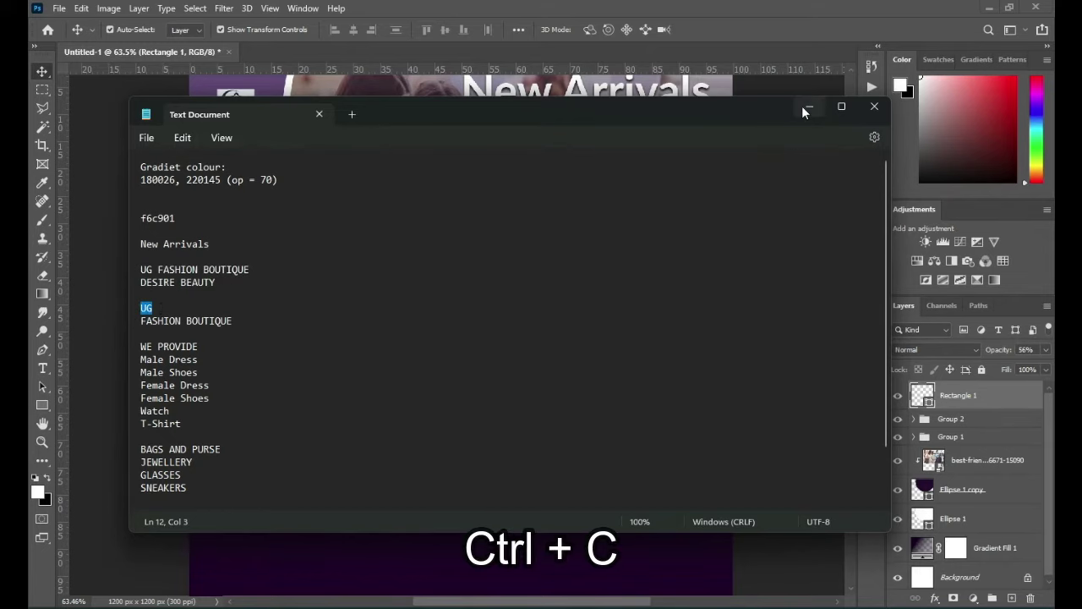
{"action": "left_click", "coordinate": [809, 105]}
{"action": "key", "text": "t"}
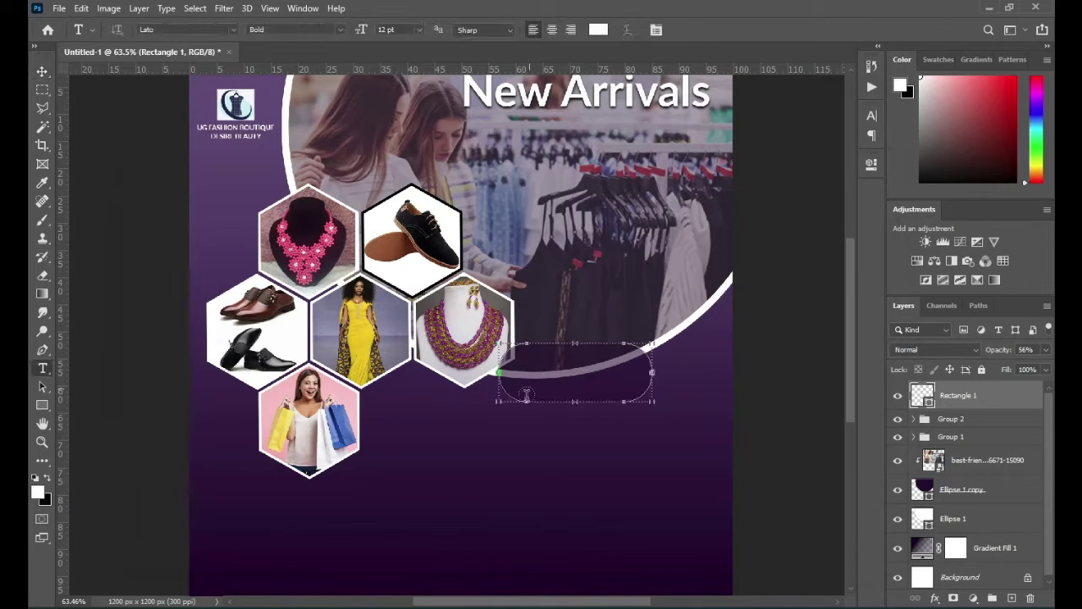
{"action": "left_click", "coordinate": [499, 458]}
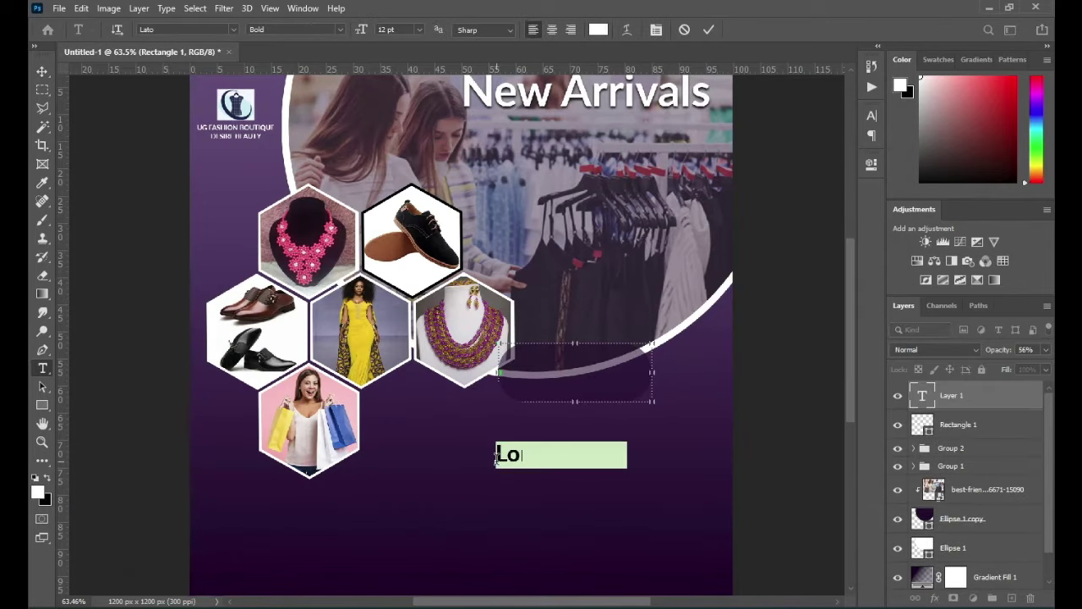
{"action": "key", "text": "ctrl+v"}
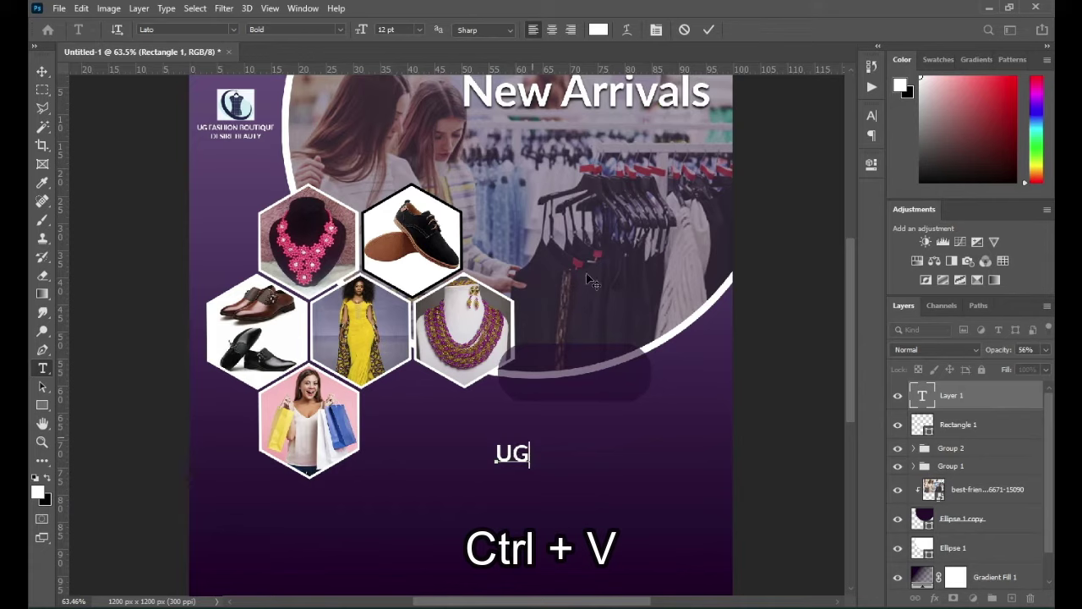
{"action": "left_click", "coordinate": [711, 30]}
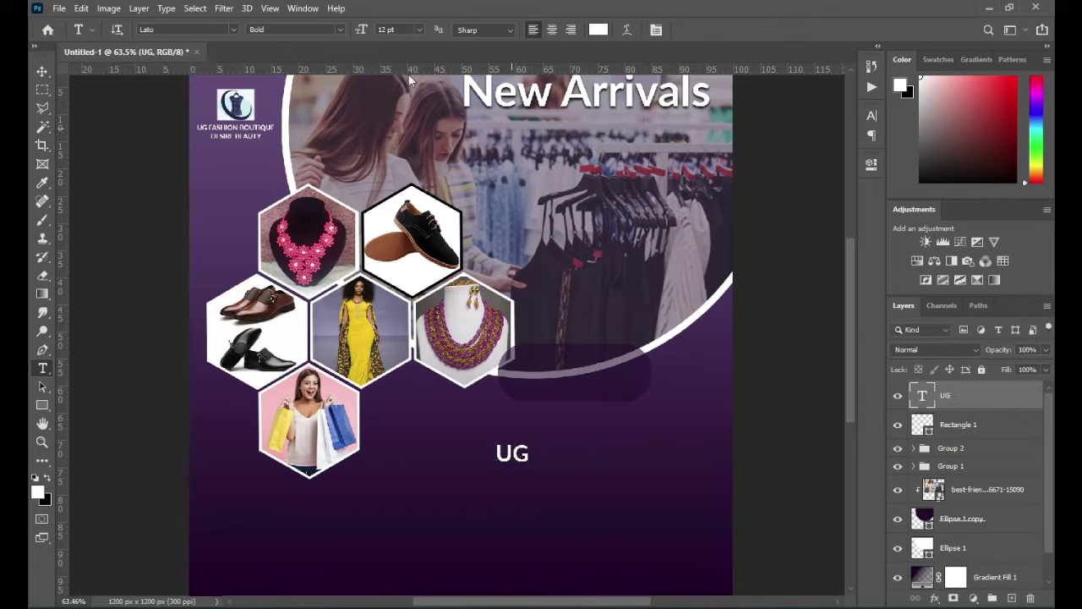
Step: Set the "UG" text in the Bebas font, then scale it to about 135.64% over the upper middle of the rounded rectangle
{"action": "left_click", "coordinate": [235, 30]}
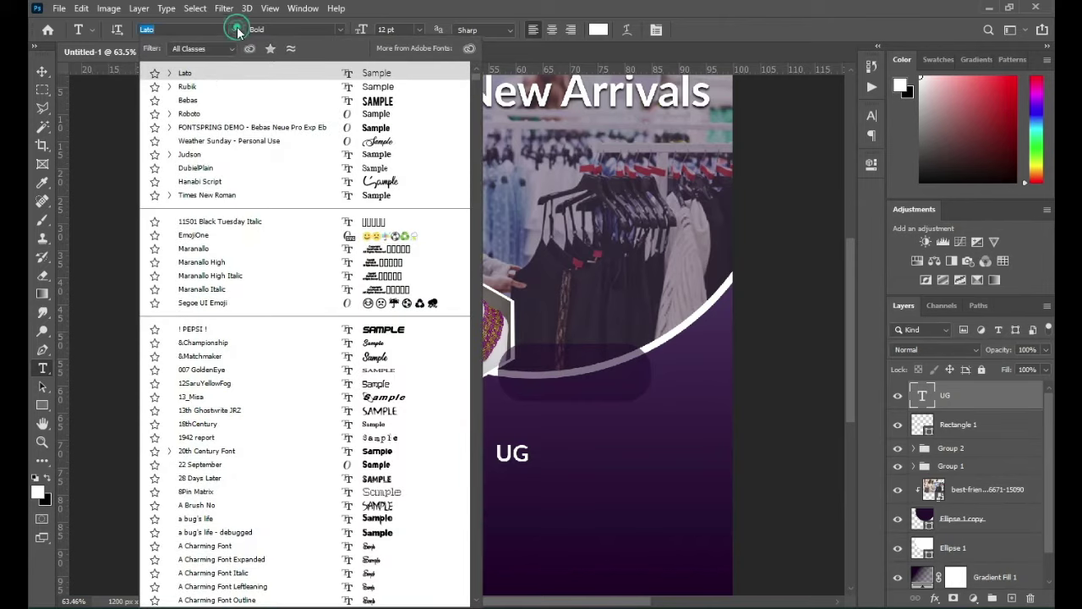
{"action": "left_click", "coordinate": [202, 102]}
{"action": "key", "text": "ctrl+t"}
{"action": "left_click_drag", "start_coordinate": [529, 468], "coordinate": [575, 364]}
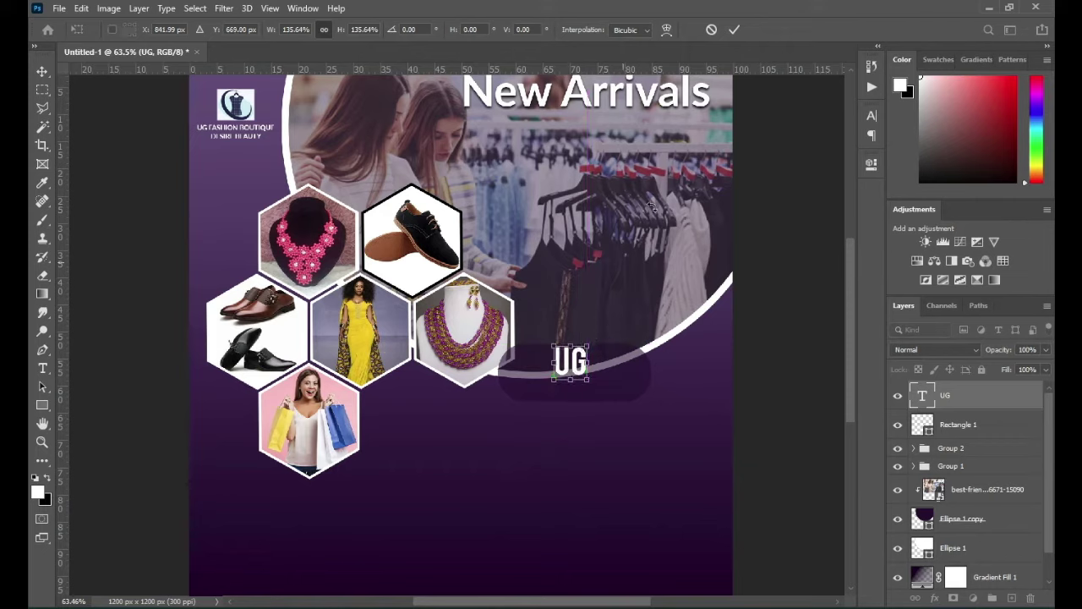
{"action": "left_click", "coordinate": [735, 30]}
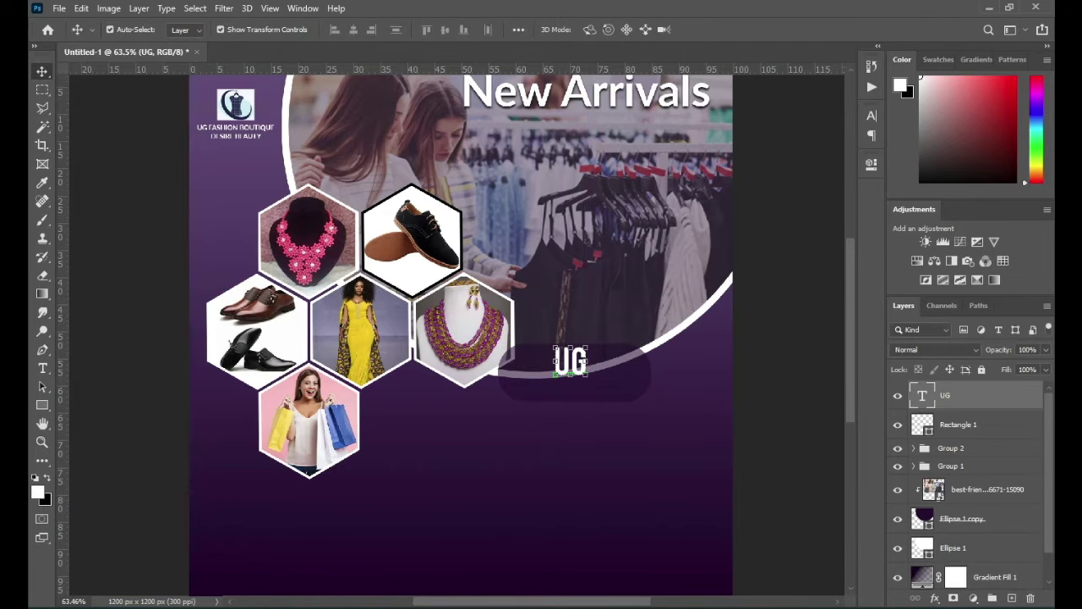
Step: Copy "FASHION BOUTIQUE" from the text document and add it to the flyer as a new text layer below the rounded rectangle
{"action": "key", "text": "alt+Tab"}
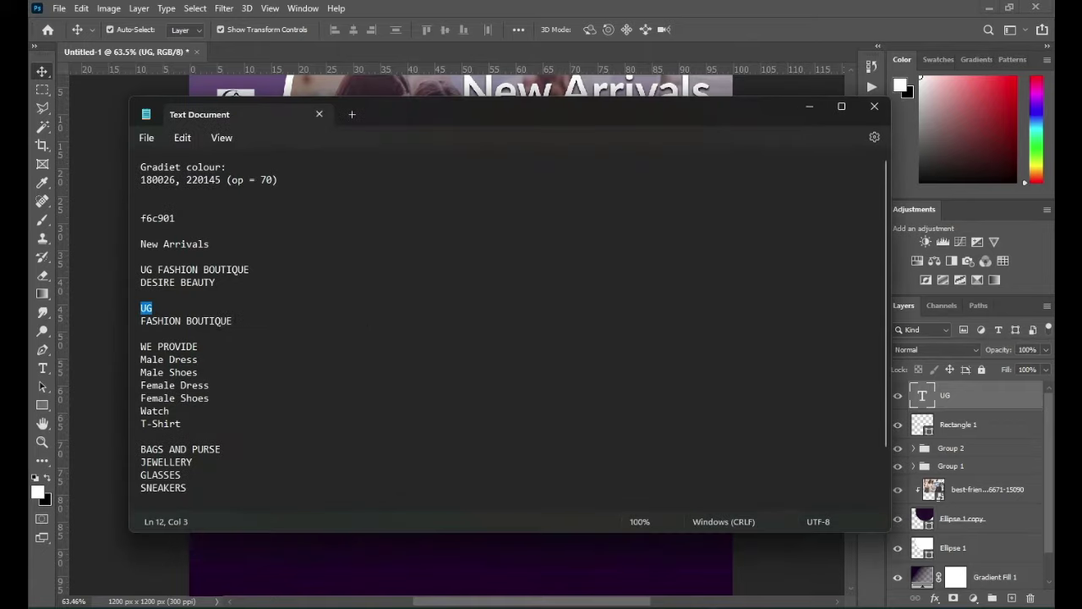
{"action": "left_click_drag", "start_coordinate": [234, 321], "coordinate": [138, 324]}
{"action": "key", "text": "ctrl+c"}
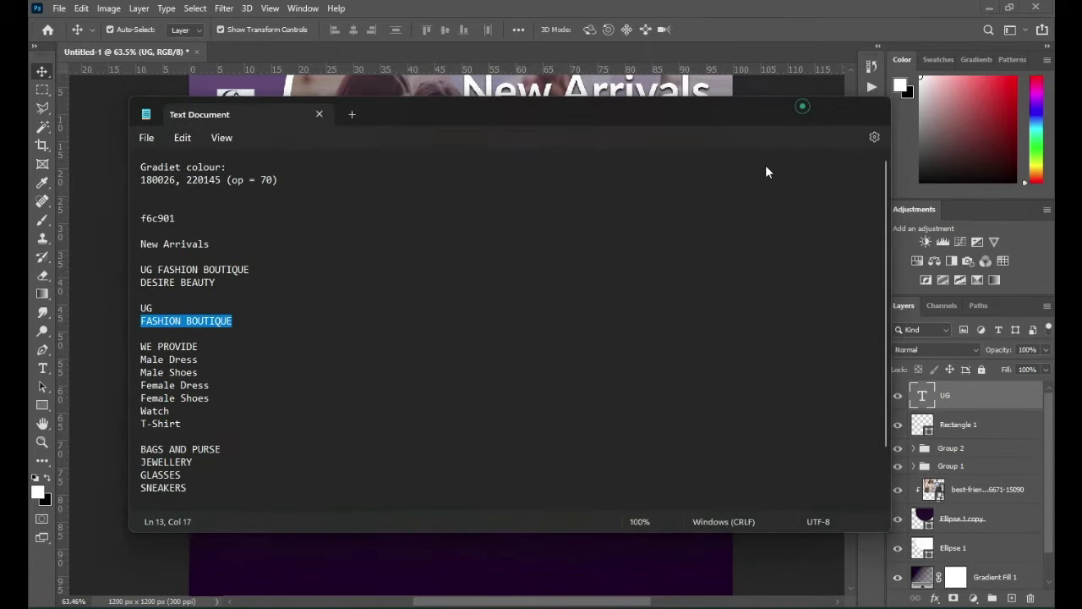
{"action": "key", "text": "alt+Tab"}
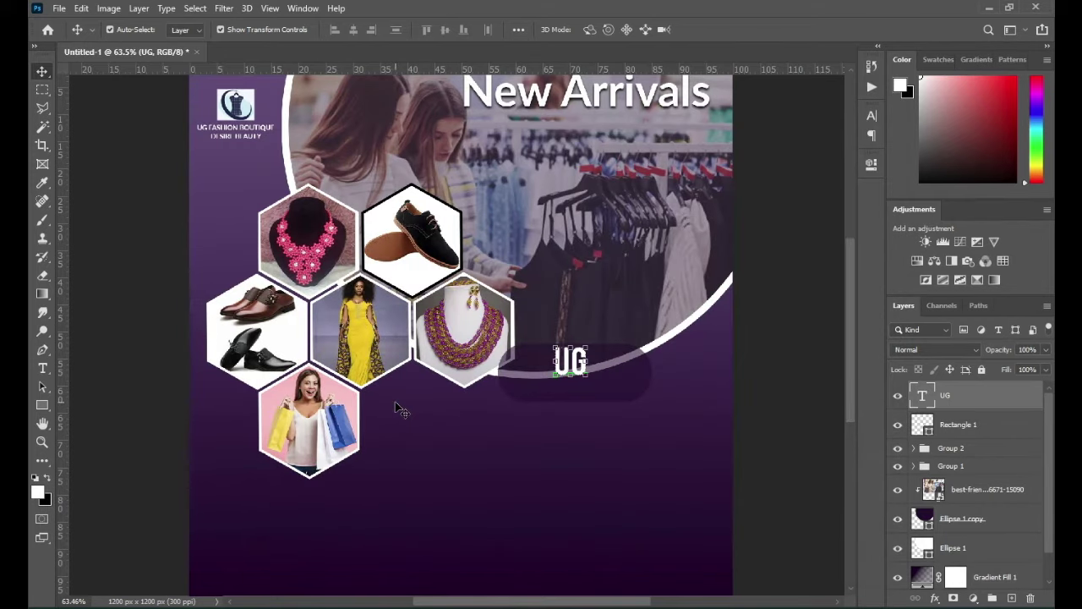
{"action": "key", "text": "t"}
{"action": "left_click", "coordinate": [415, 429]}
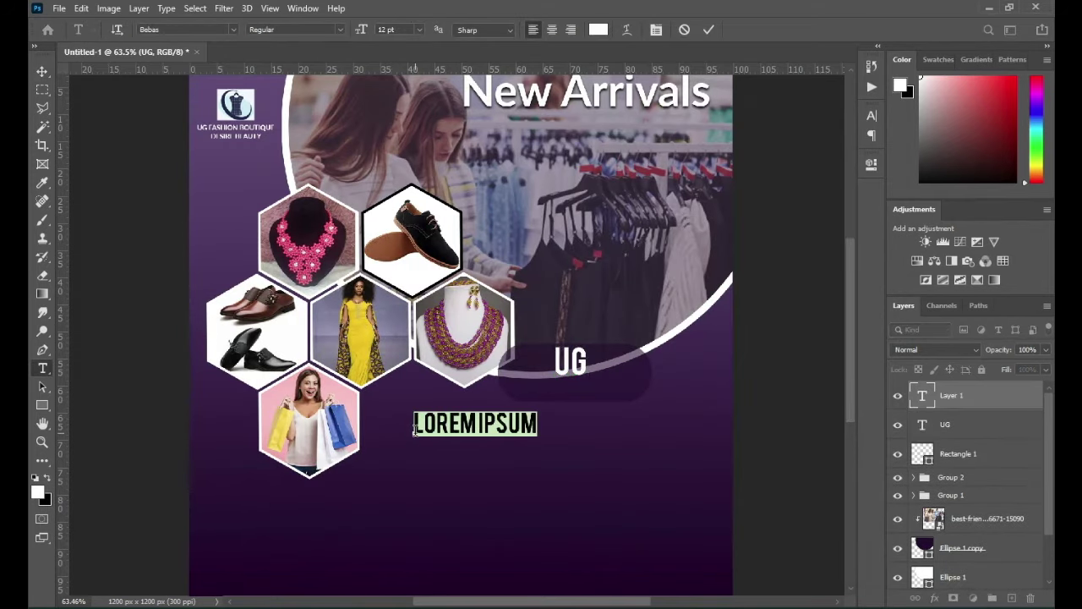
{"action": "key", "text": "ctrl+v"}
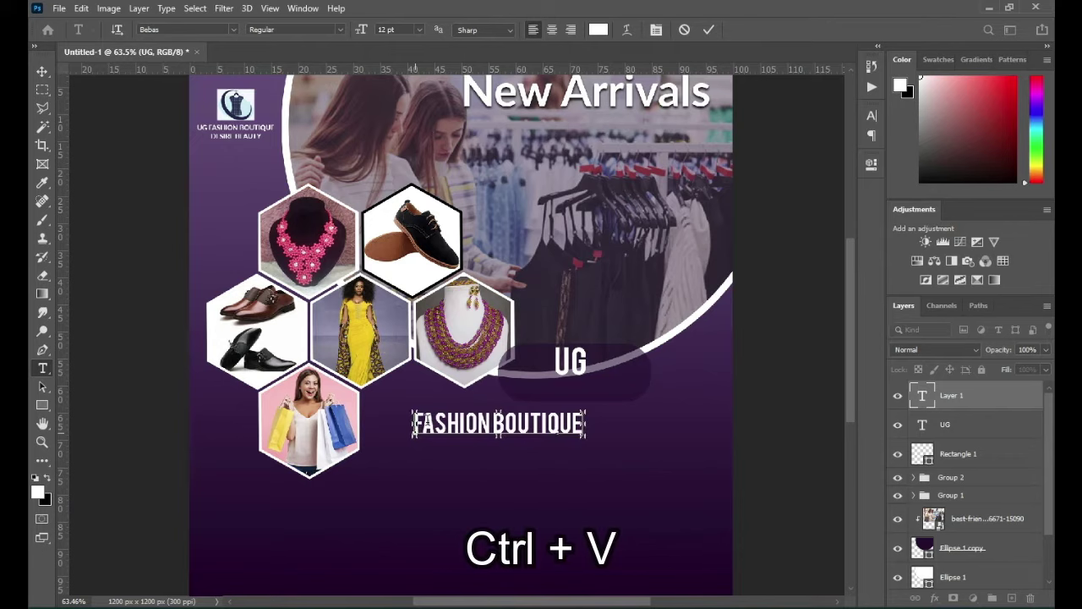
{"action": "left_click", "coordinate": [709, 29]}
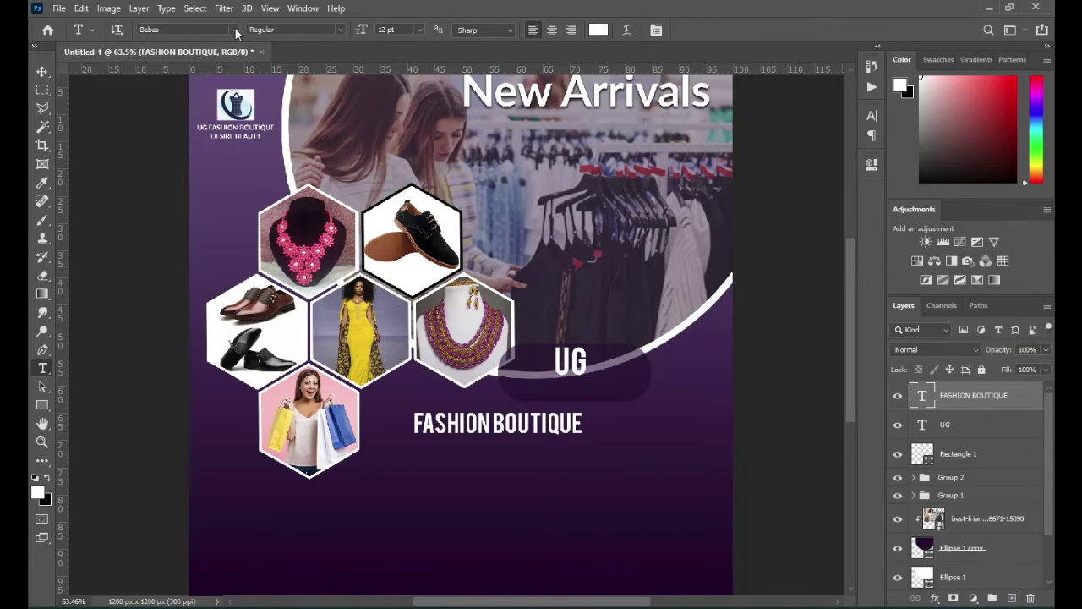
Step: Set the "FASHION BOUTIQUE" text in the Lato font with the Semibold style
{"action": "left_click", "coordinate": [233, 30]}
{"action": "left_click", "coordinate": [199, 89]}
{"action": "left_click", "coordinate": [338, 30]}
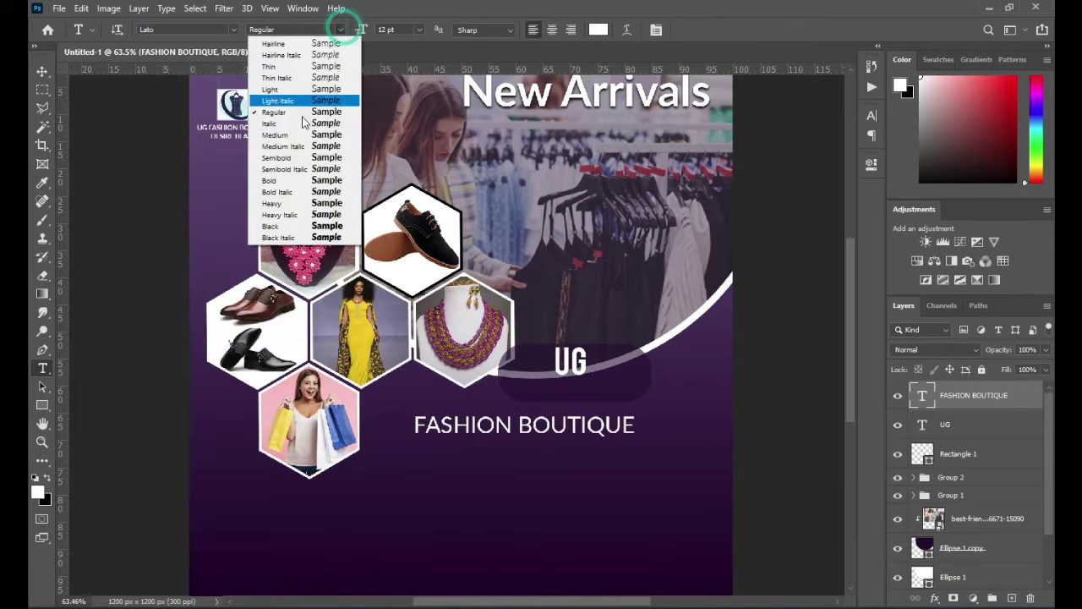
{"action": "left_click", "coordinate": [293, 162]}
{"action": "key", "text": "v"}
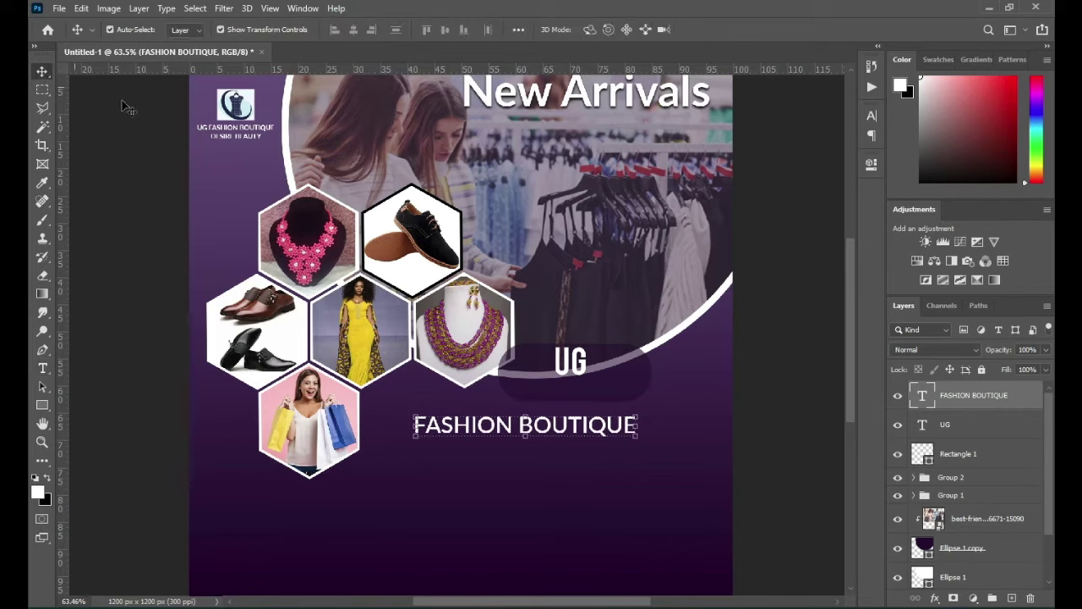
Step: Scale the "FASHION BOUTIQUE" text to about 60.12% and center it under "UG" inside the rounded rectangle
{"action": "left_click_drag", "start_coordinate": [634, 426], "coordinate": [513, 421]}
{"action": "left_click_drag", "start_coordinate": [529, 419], "coordinate": [571, 389]}
{"action": "scroll", "coordinate": [550, 403], "scroll_direction": "up", "scroll_amount": 3}
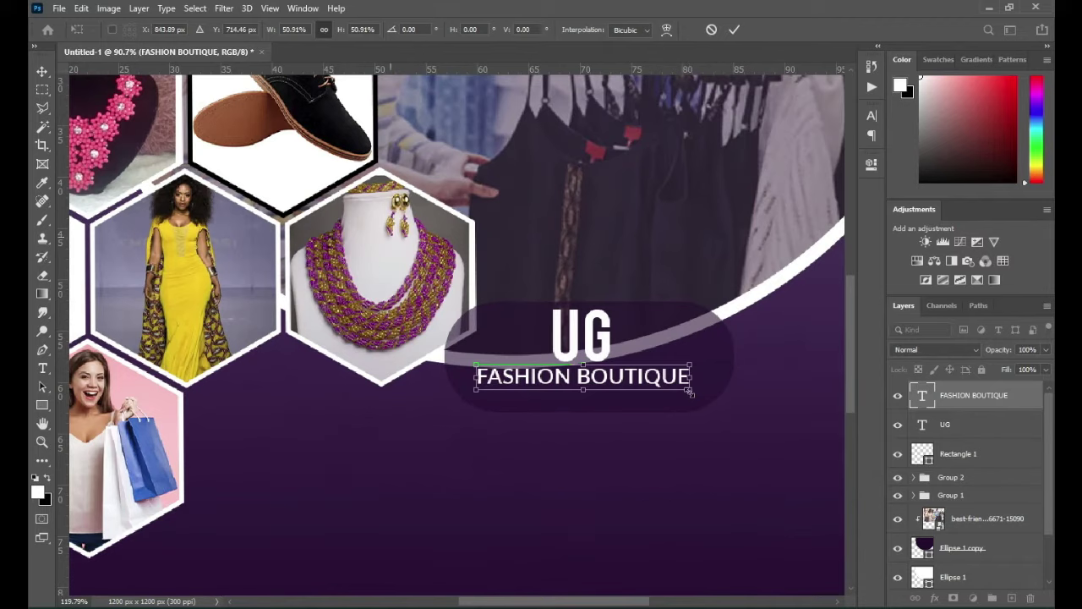
{"action": "left_click_drag", "start_coordinate": [691, 390], "coordinate": [707, 407]}
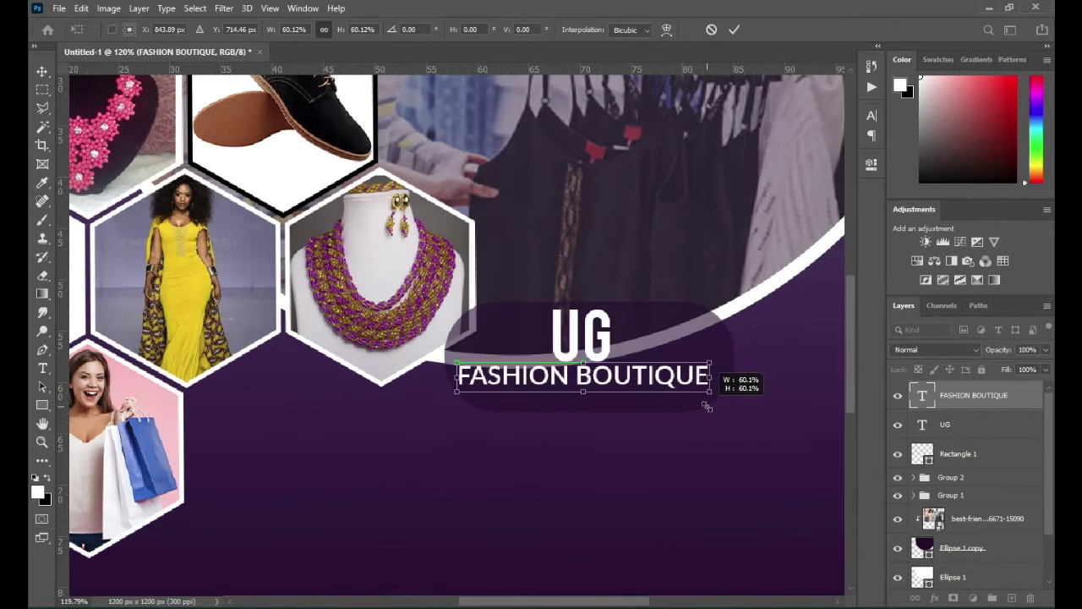
{"action": "left_click", "coordinate": [734, 30]}
{"action": "scroll", "coordinate": [601, 142], "scroll_direction": "down", "scroll_amount": 2}
{"action": "scroll", "coordinate": [601, 142], "scroll_direction": "down", "scroll_amount": 1}
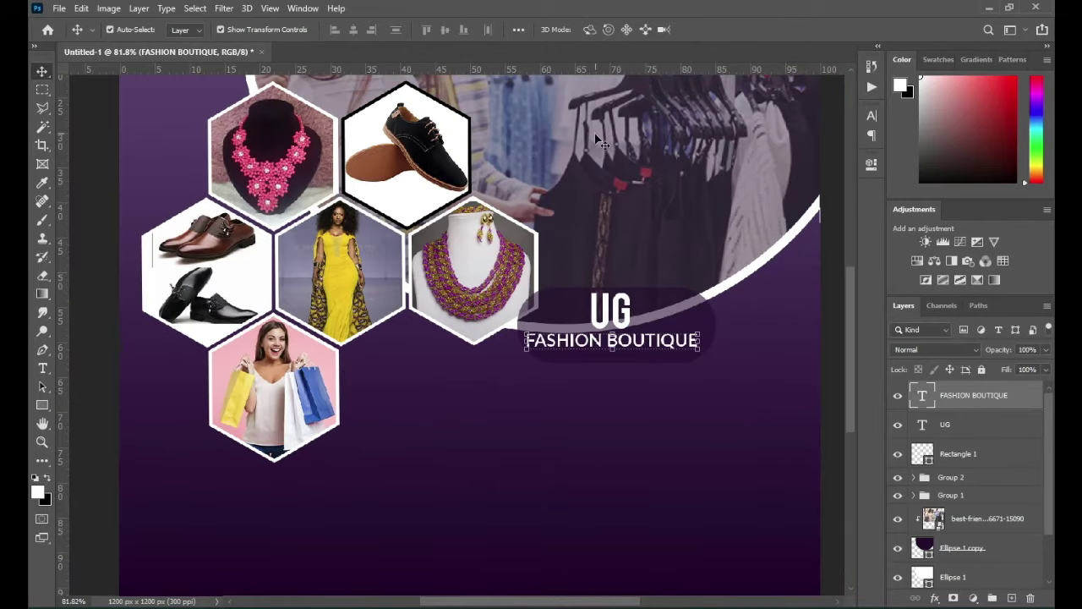
Step: Copy the colour code f6c901 from the text document and apply it to the "FASHION BOUTIQUE" text
{"action": "key", "text": "t"}
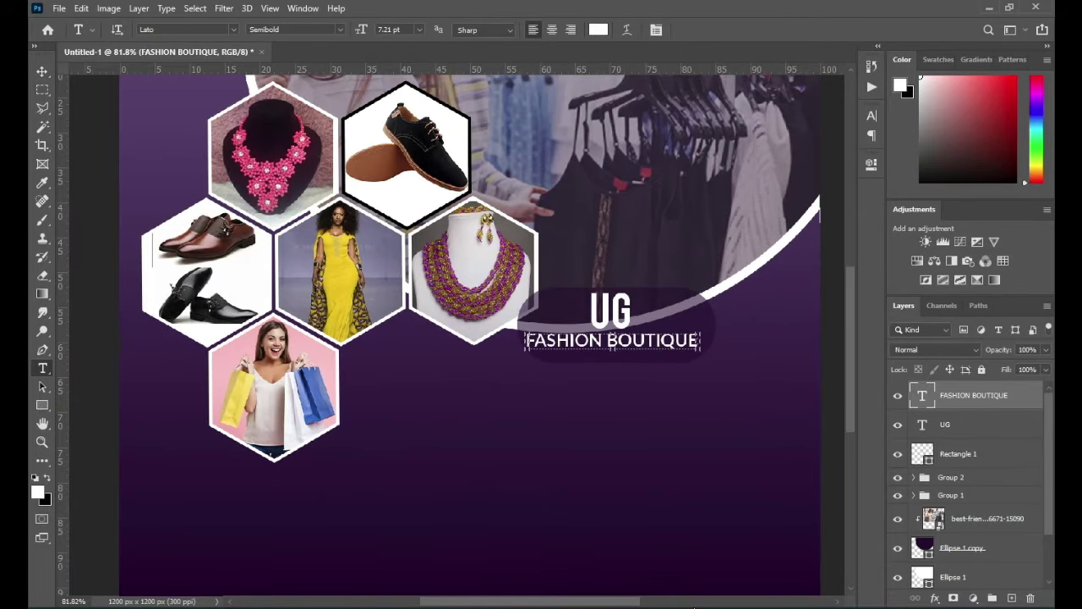
{"action": "key", "text": "alt+Tab"}
{"action": "left_click_drag", "start_coordinate": [141, 217], "coordinate": [182, 215]}
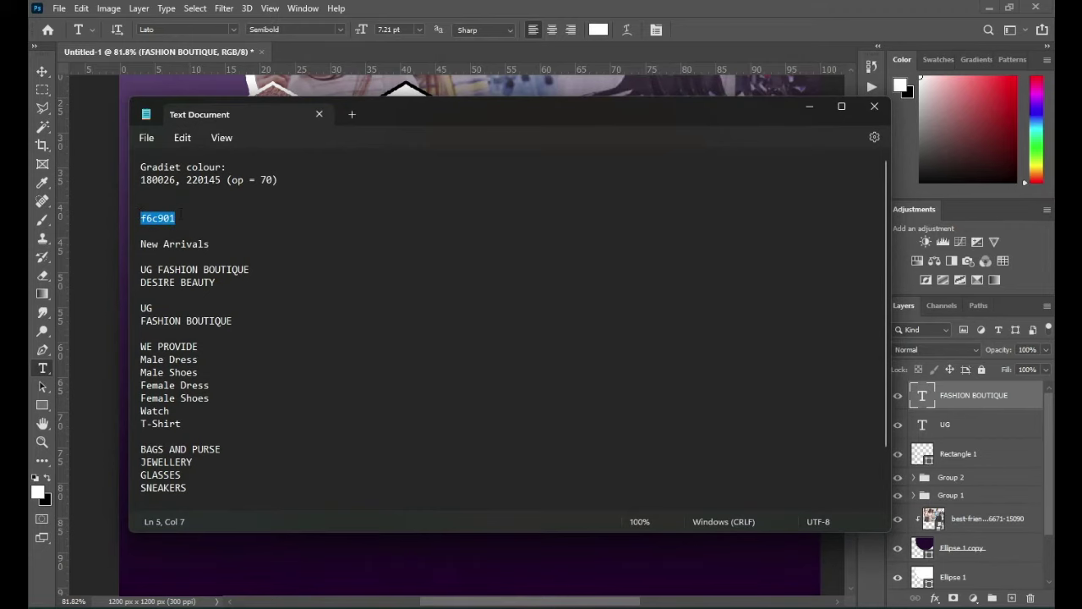
{"action": "key", "text": "ctrl+c"}
{"action": "left_click", "coordinate": [808, 107]}
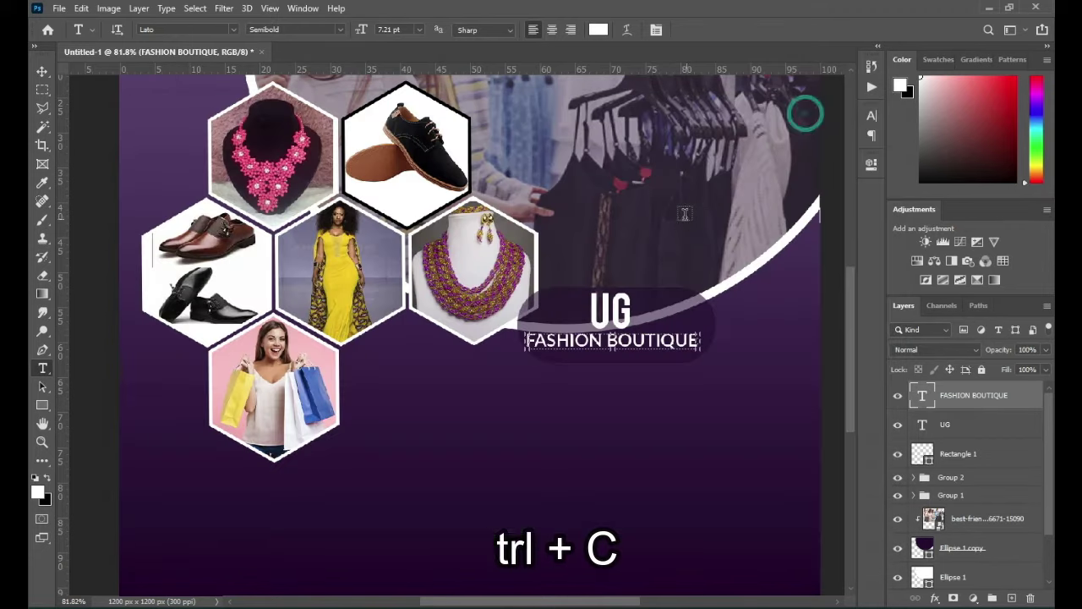
{"action": "left_click", "coordinate": [604, 33]}
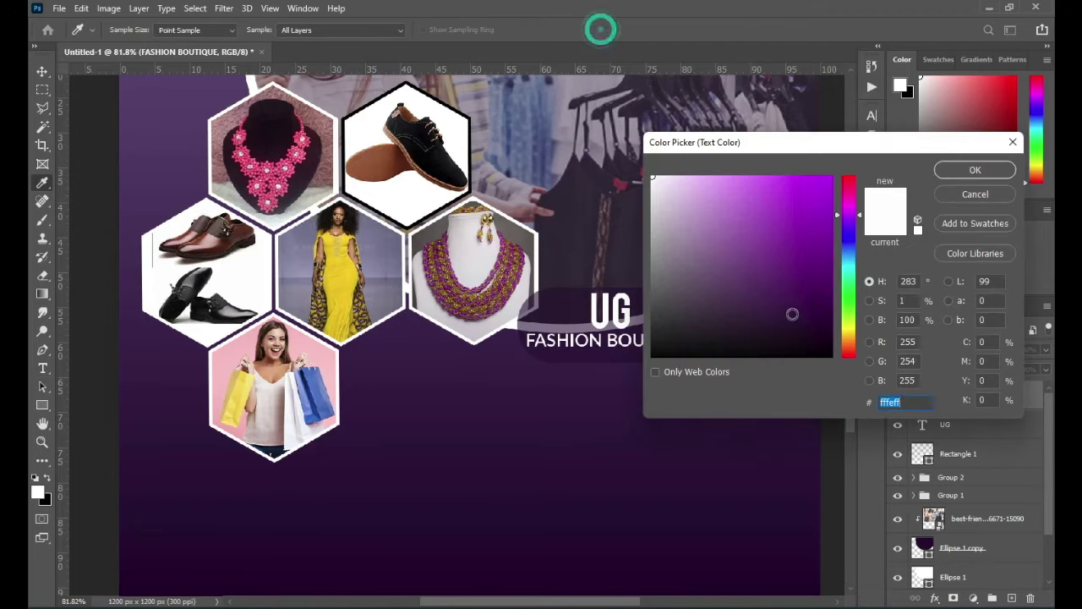
{"action": "key", "text": "ctrl+v"}
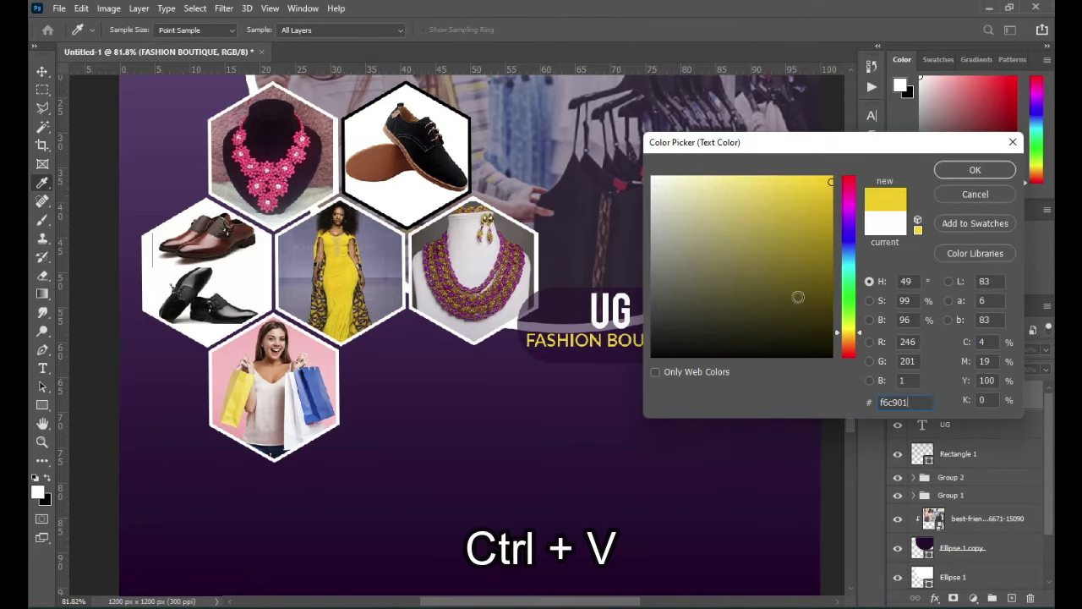
{"action": "left_click", "coordinate": [998, 168]}
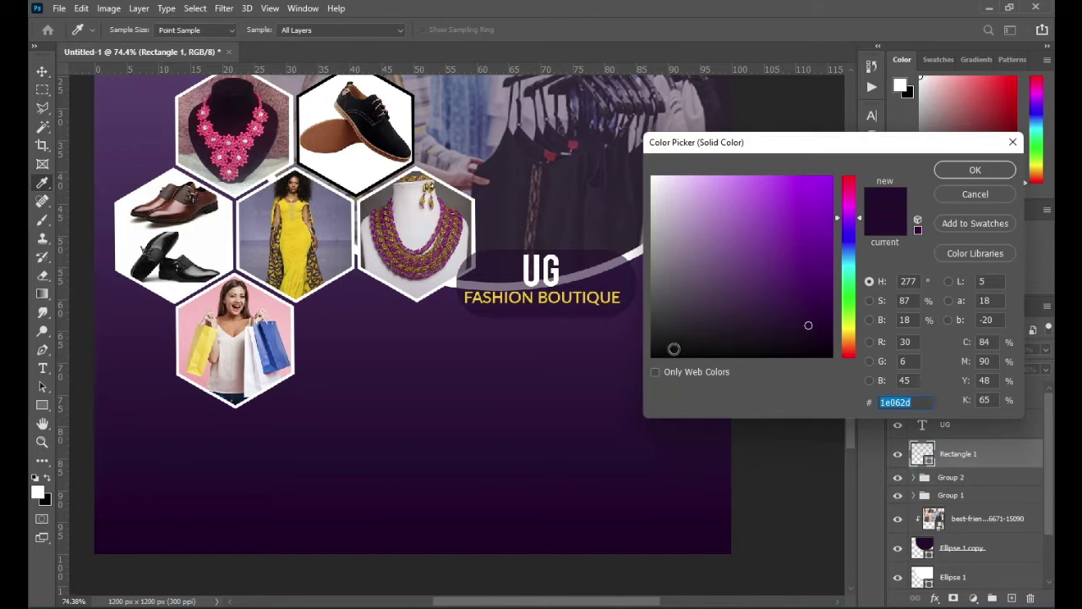
Step: Change the fill of the rounded rectangle behind the boutique name to black (000000)
{"action": "left_click", "coordinate": [671, 346]}
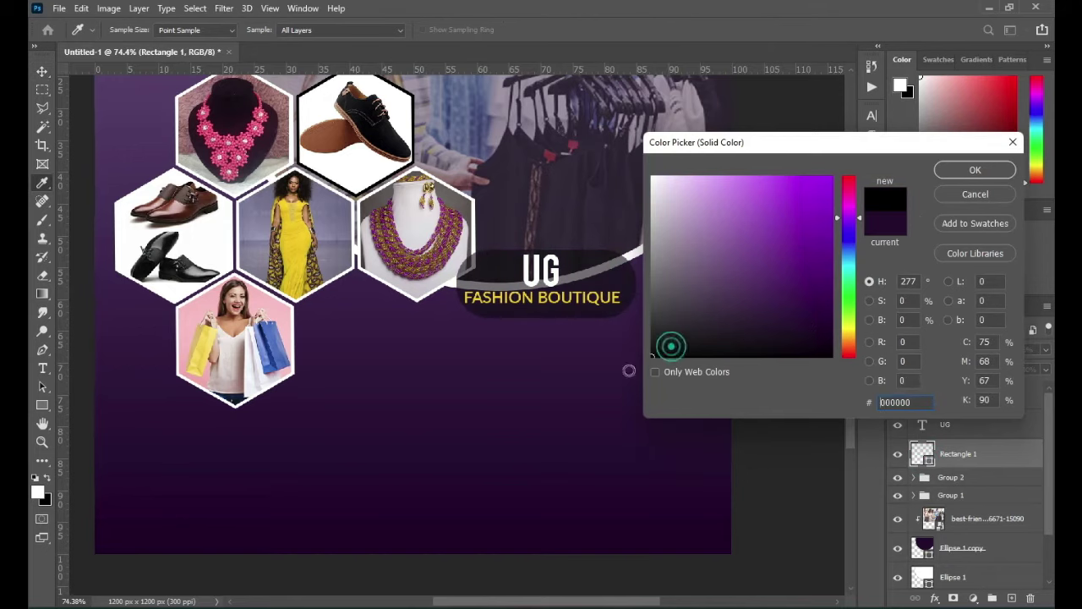
{"action": "left_click", "coordinate": [975, 172]}
{"action": "scroll", "coordinate": [744, 288], "scroll_direction": "down", "scroll_amount": 2}
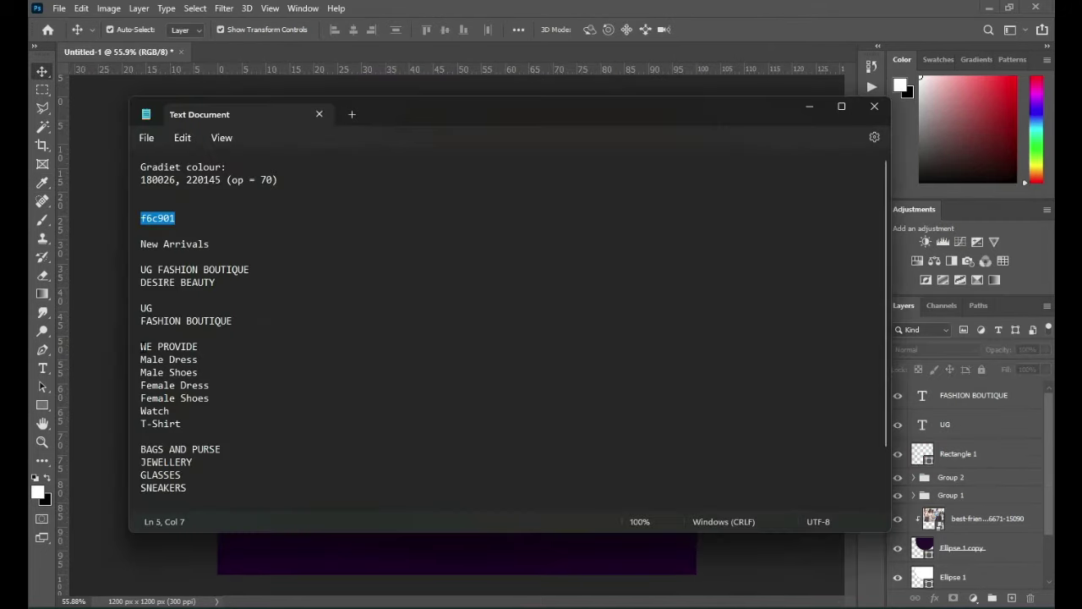
Step: Duplicate the "FASHION BOUTIQUE" text to the lower left of the badge and replace the copy's wording with "WE PROVIDE" from the text document
{"action": "left_click_drag", "start_coordinate": [142, 346], "coordinate": [199, 346]}
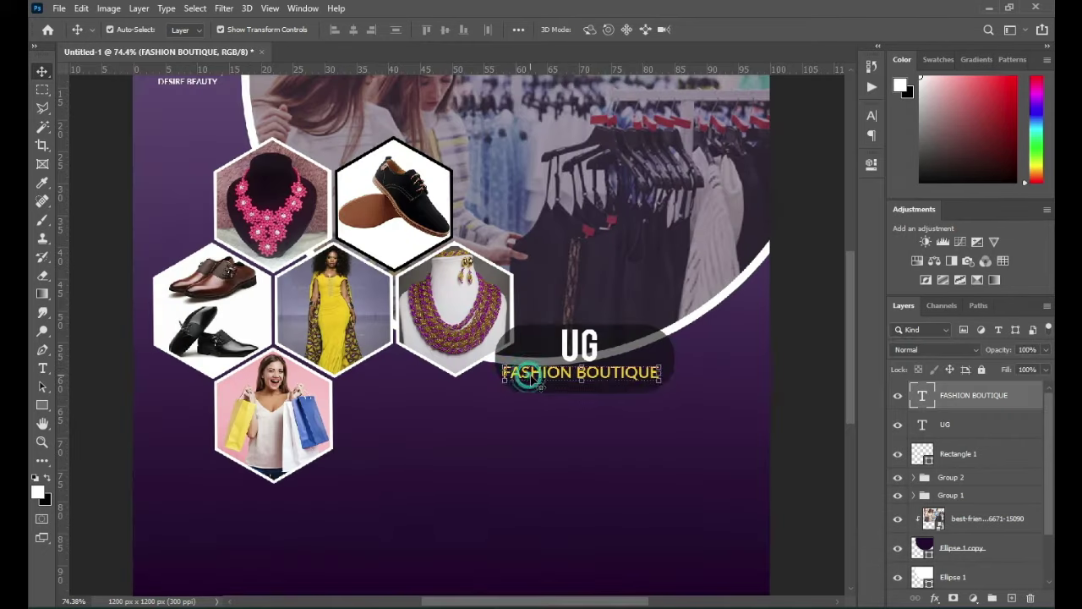
{"action": "left_click_drag", "start_coordinate": [533, 379], "coordinate": [416, 428]}
{"action": "key", "text": "ctrl+j"}
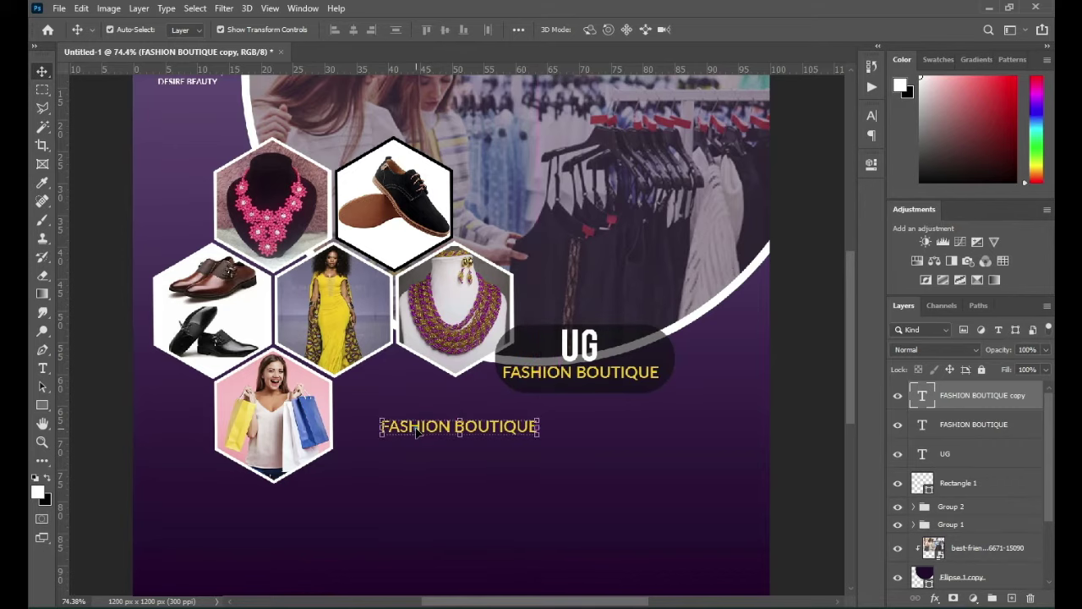
{"action": "double_click", "coordinate": [417, 427]}
{"action": "type", "text": "WE PROVIDE"}
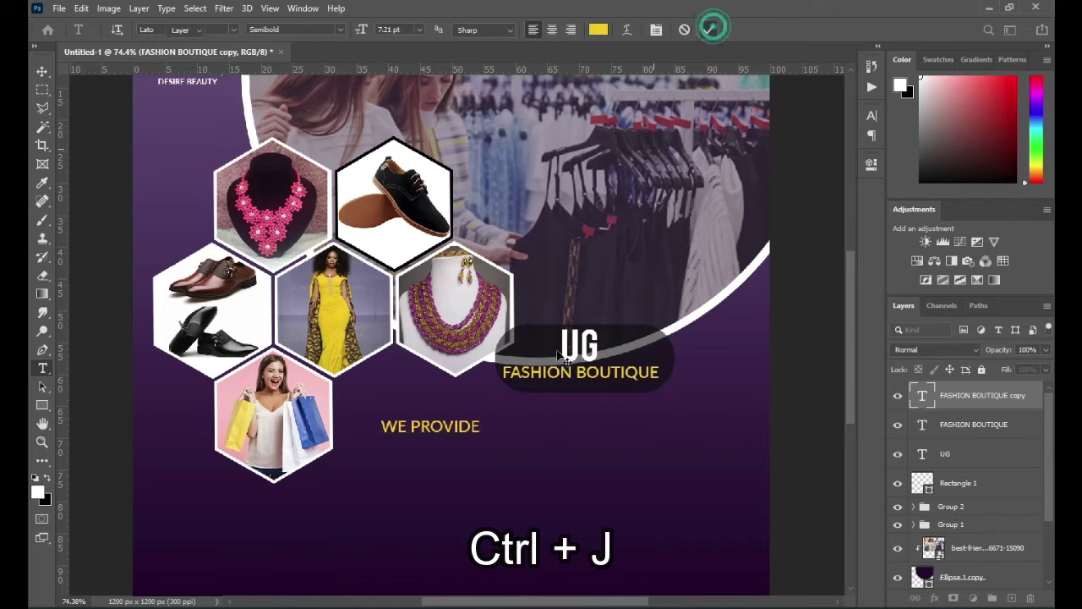
{"action": "left_click", "coordinate": [711, 31]}
{"action": "key", "text": "v"}
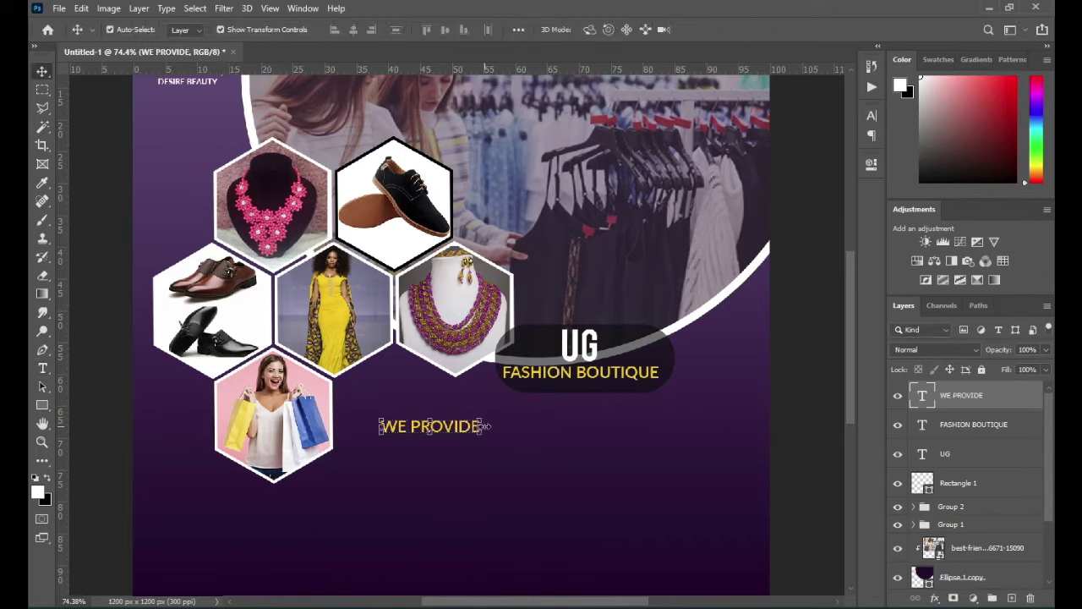
Step: Enlarge the "WE PROVIDE" text proportionally to about 8.96 pt
{"action": "left_click_drag", "start_coordinate": [487, 427], "coordinate": [513, 431]}
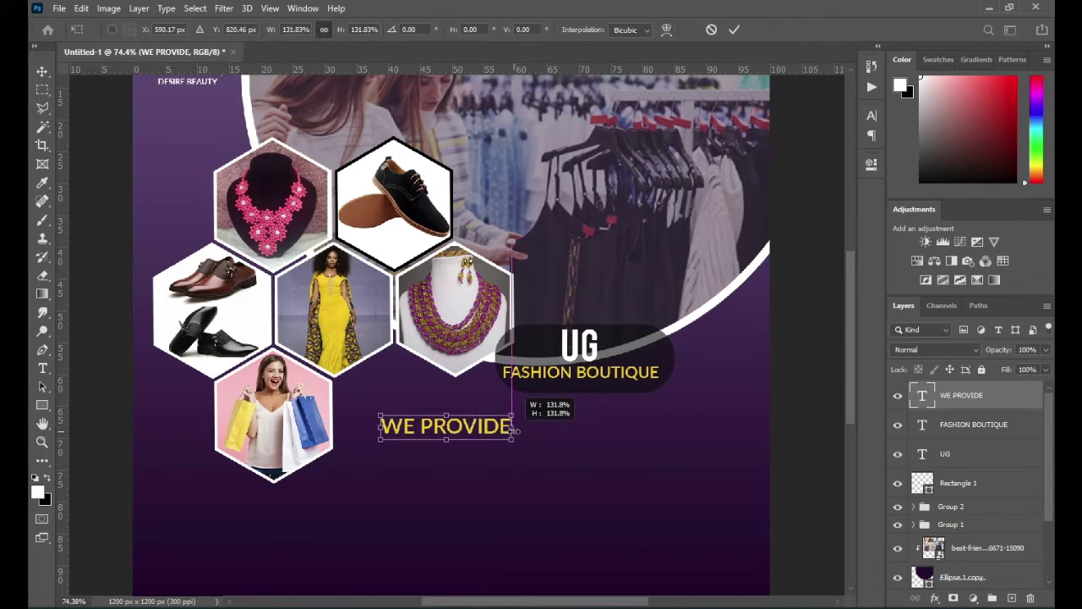
{"action": "key", "text": "Return"}
{"action": "scroll", "coordinate": [513, 431], "scroll_direction": "down", "scroll_amount": 2}
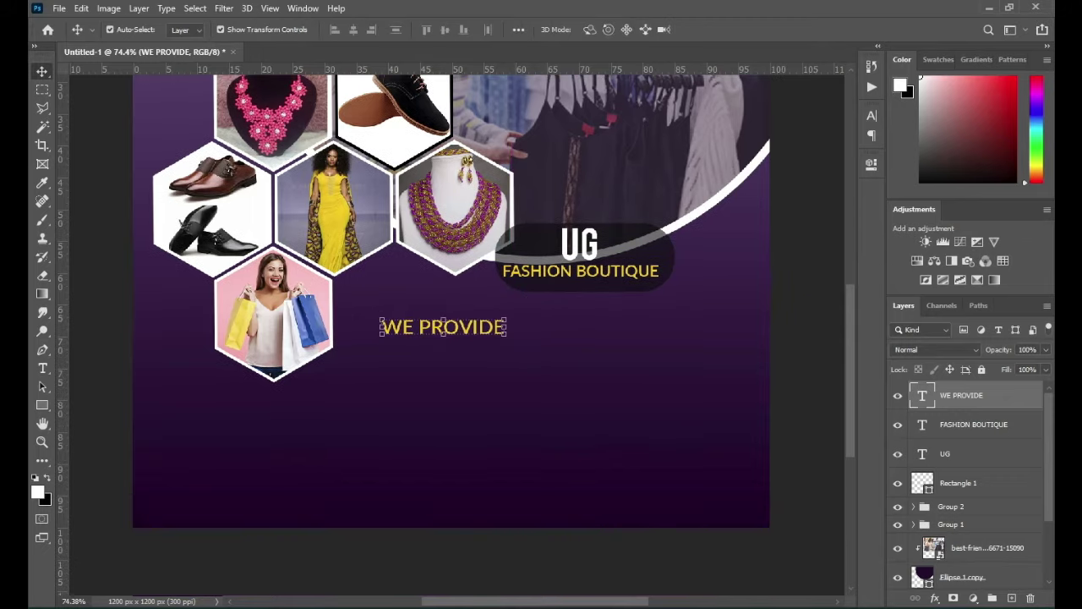
Step: Copy the six product lines from "Male Dress" to "T-Shirt" in the text document into a new text layer under "WE PROVIDE"
{"action": "left_click", "coordinate": [725, 604]}
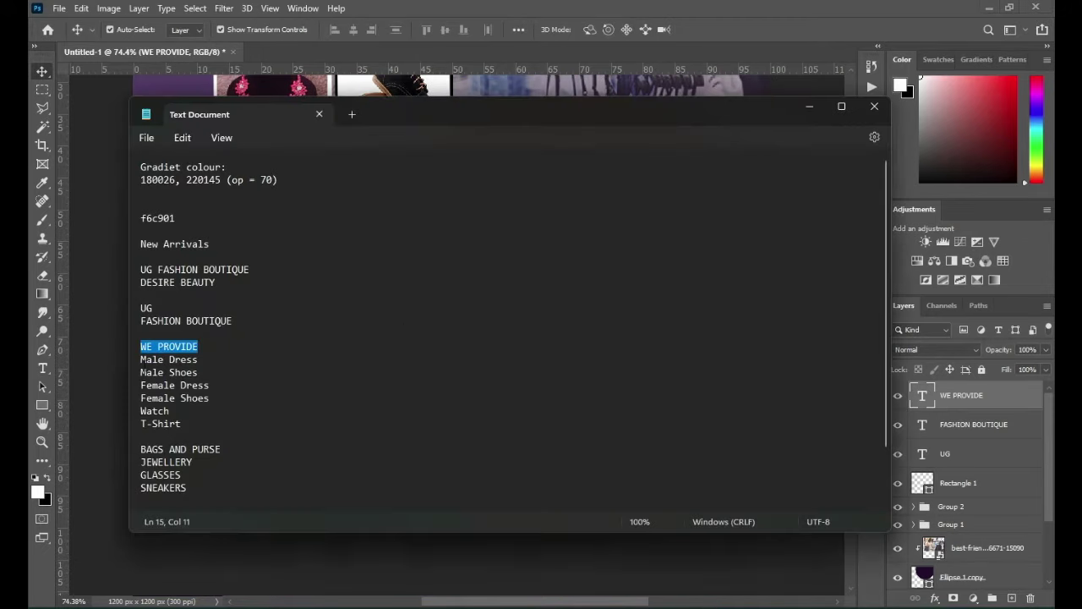
{"action": "left_click", "coordinate": [140, 365]}
{"action": "left_click_drag", "start_coordinate": [147, 385], "coordinate": [187, 433]}
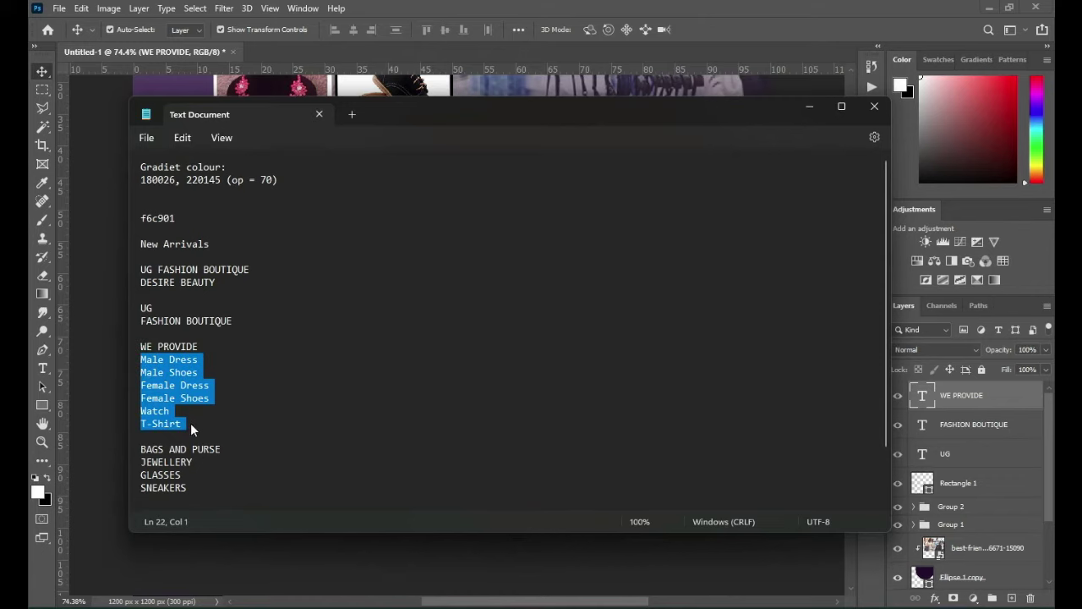
{"action": "left_click", "coordinate": [809, 108]}
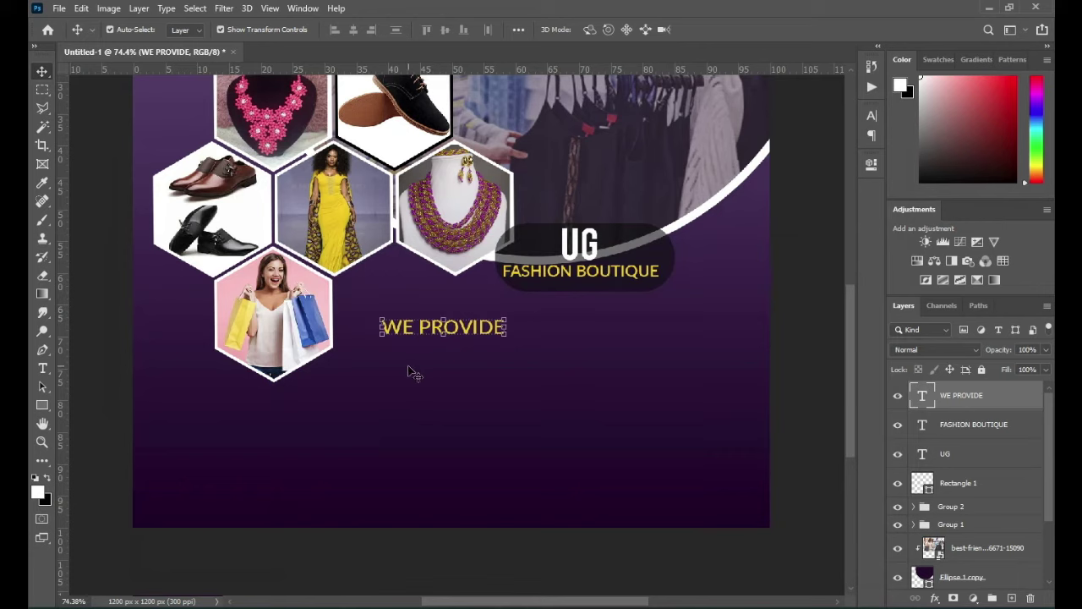
{"action": "key", "text": "t"}
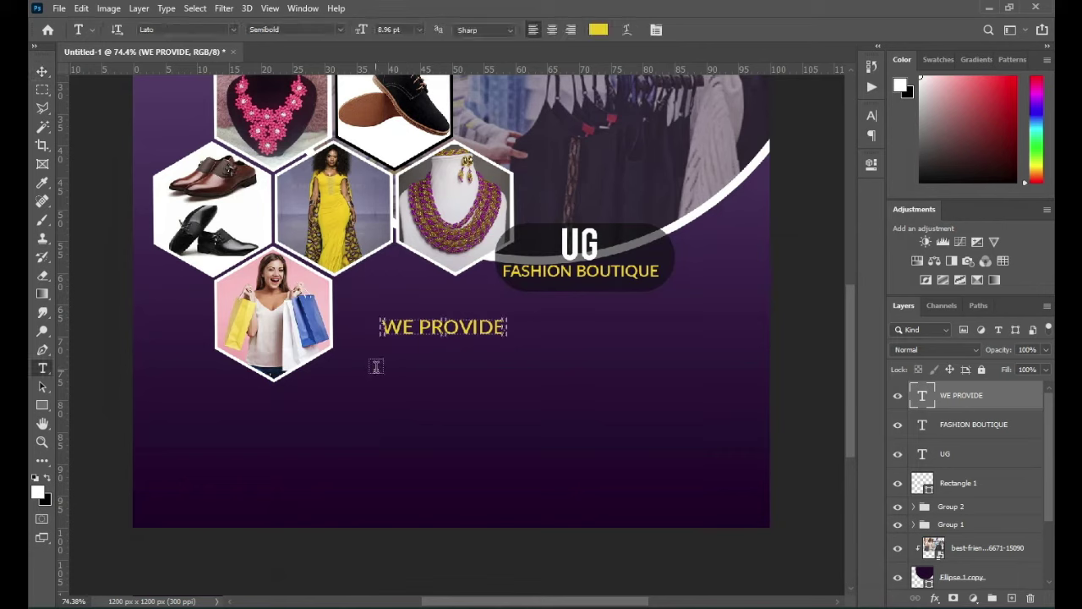
{"action": "left_click", "coordinate": [377, 365]}
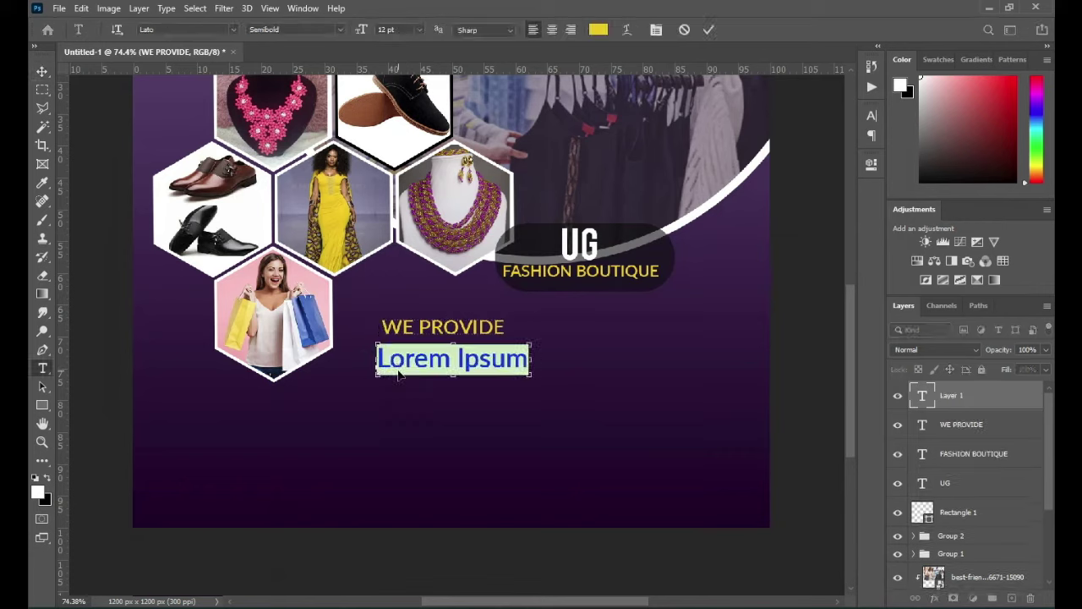
{"action": "key", "text": "ctrl+v"}
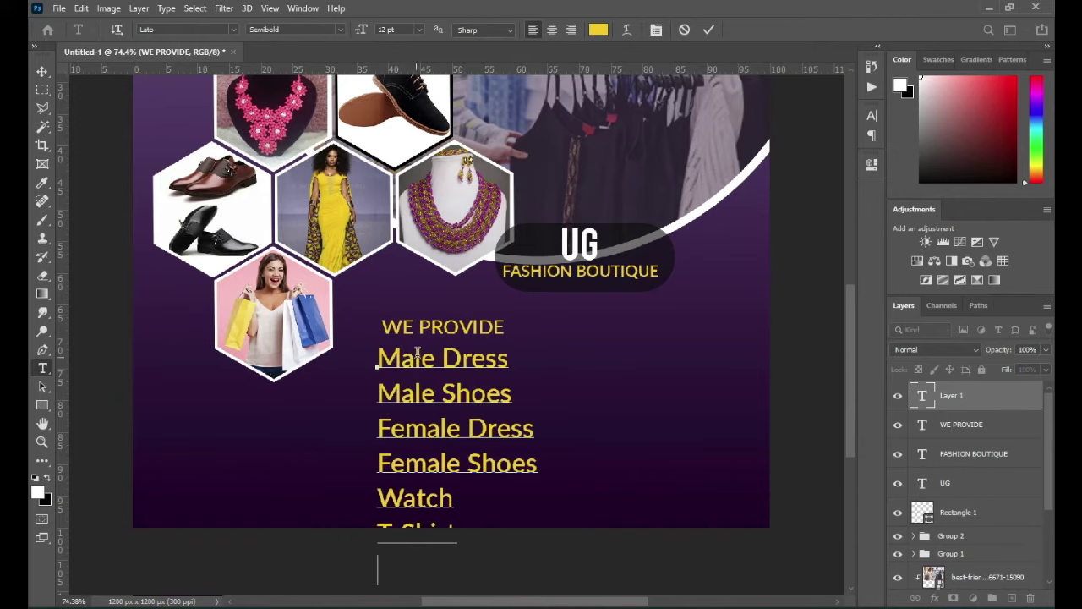
{"action": "left_click", "coordinate": [709, 30]}
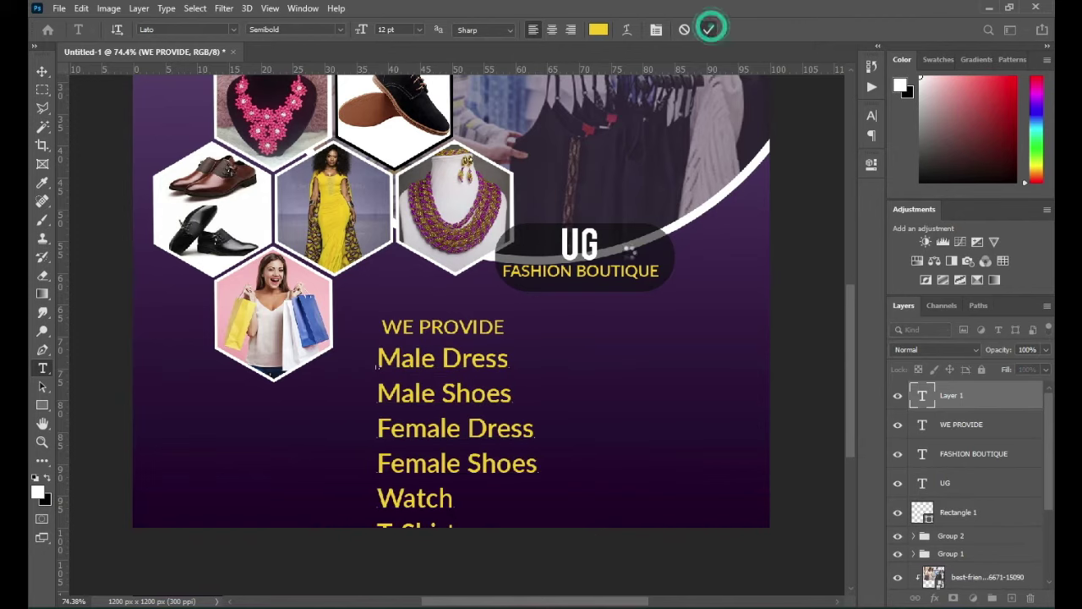
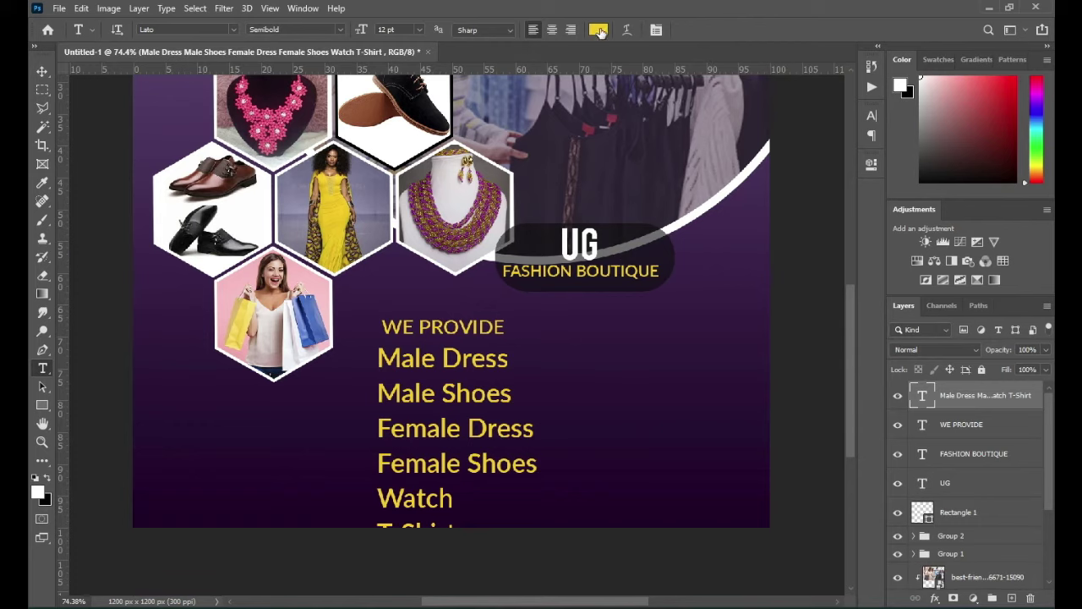
Step: Change the product list's text colour to white (ffffff)
{"action": "left_click", "coordinate": [598, 32]}
{"action": "left_click_drag", "start_coordinate": [706, 203], "coordinate": [642, 166]}
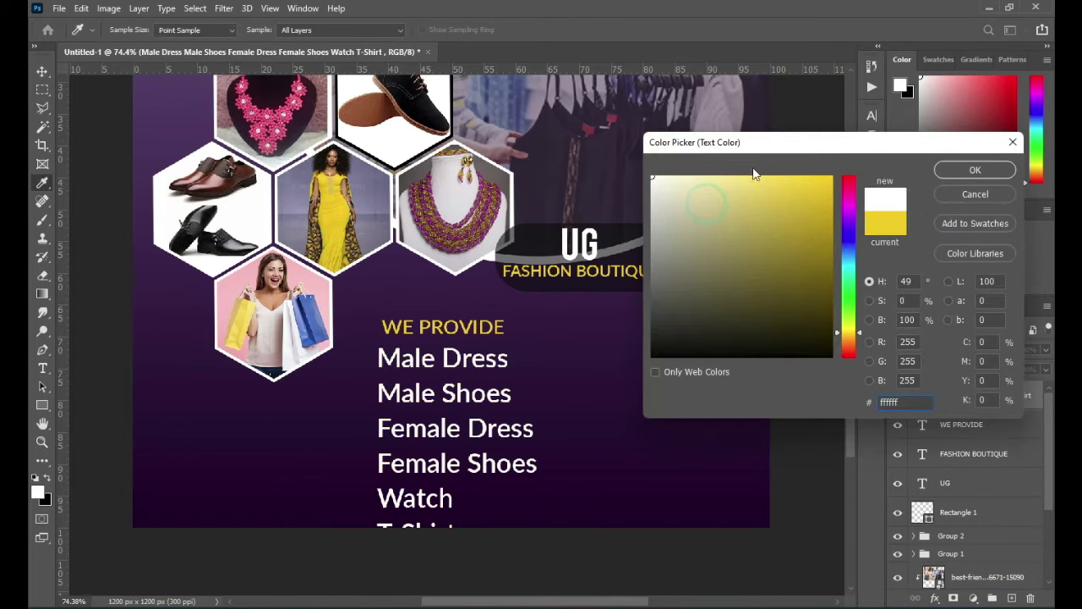
{"action": "left_click", "coordinate": [975, 170]}
Step: Scale the product list down proportionally to about 61% and position it under "WE PROVIDE"
{"action": "key", "text": "ctrl+t"}
{"action": "left_click", "coordinate": [479, 527]}
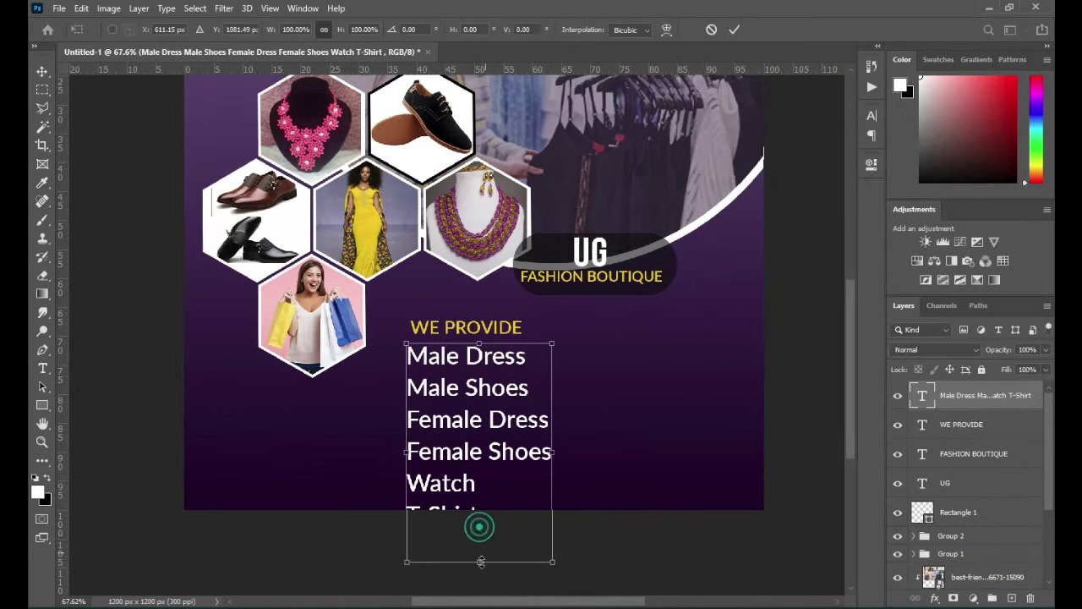
{"action": "left_click_drag", "start_coordinate": [480, 557], "coordinate": [469, 477]}
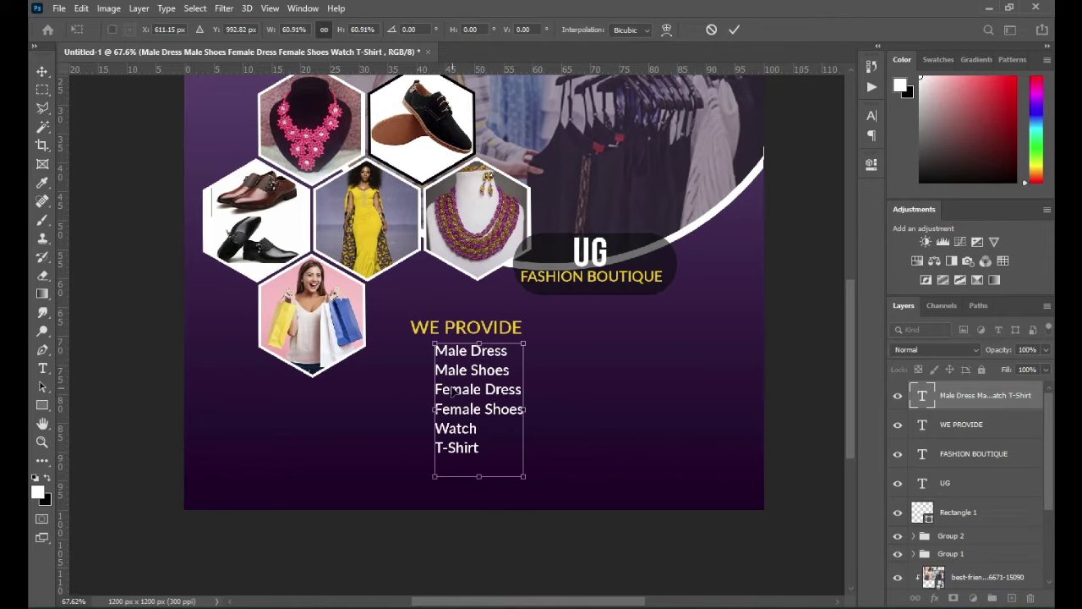
{"action": "left_click_drag", "start_coordinate": [474, 394], "coordinate": [455, 391]}
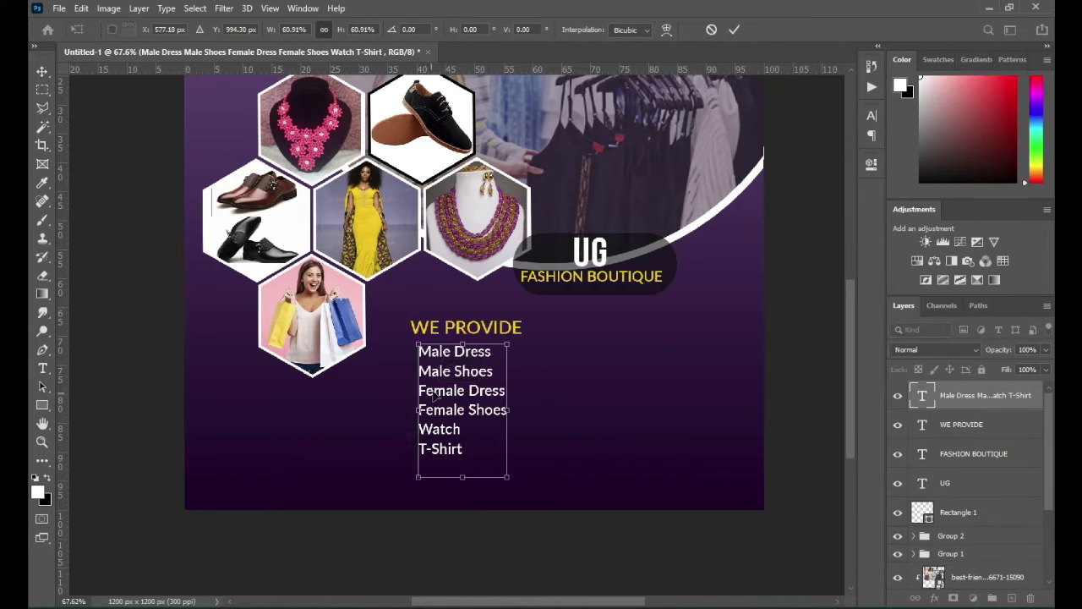
{"action": "left_click", "coordinate": [735, 31]}
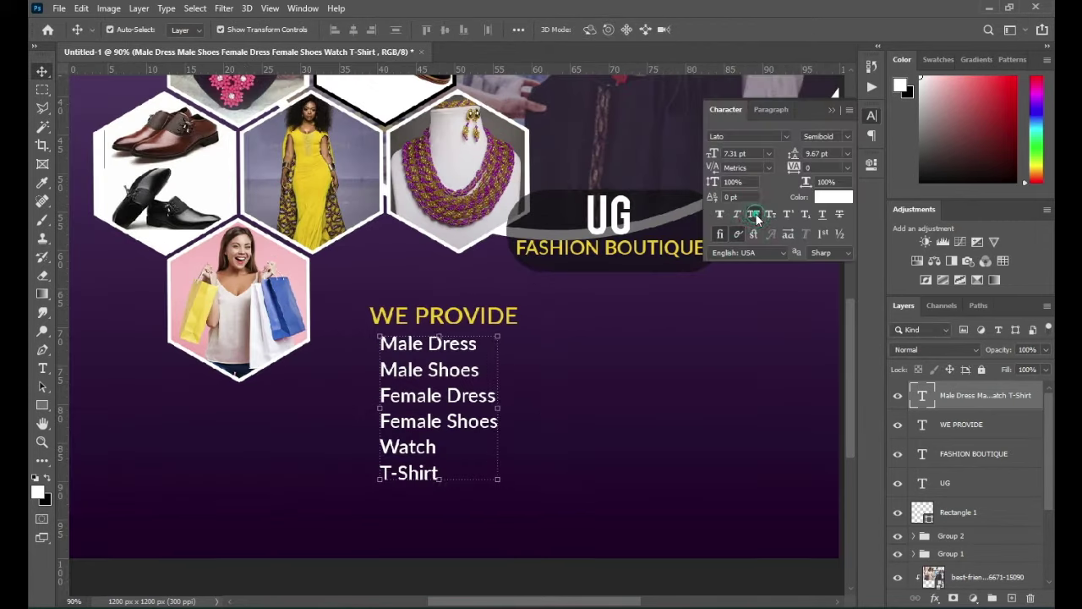
Step: Set the product list in all caps and scale it down proportionally to about 89%
{"action": "left_click", "coordinate": [754, 215]}
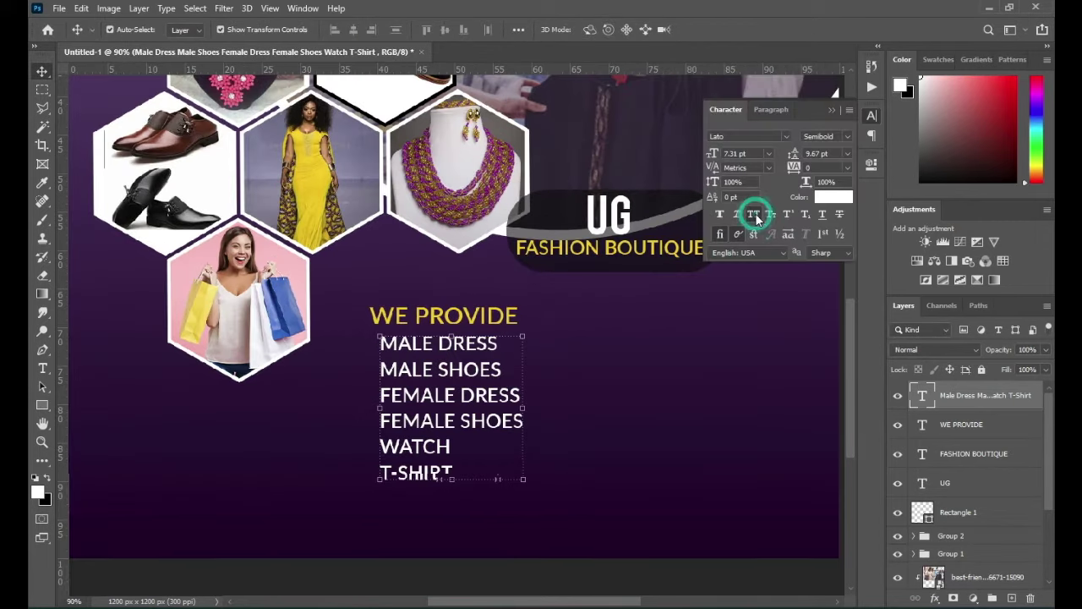
{"action": "left_click", "coordinate": [833, 112]}
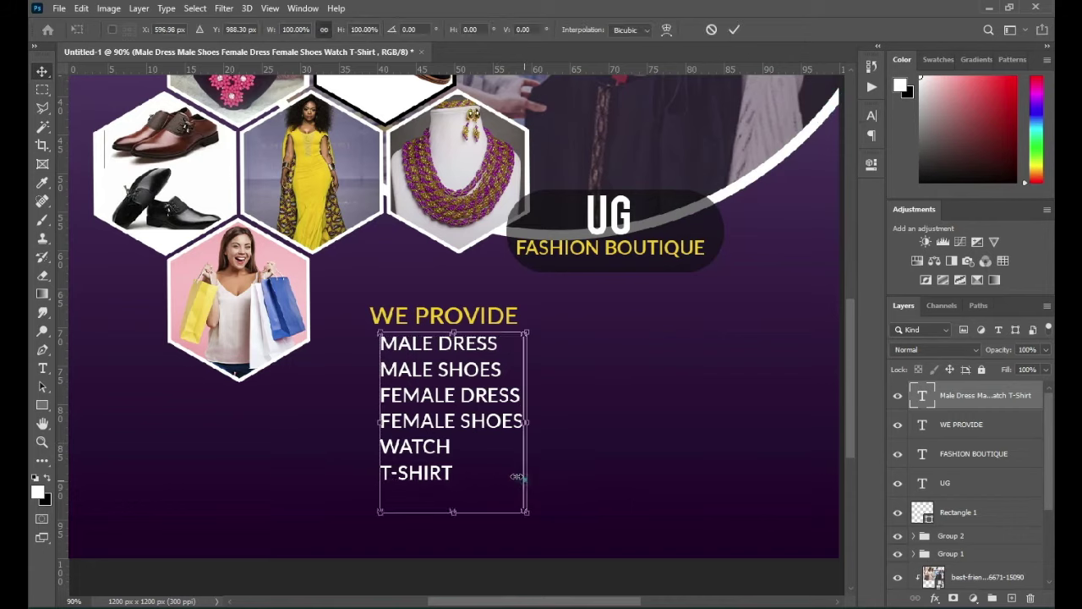
{"action": "left_click_drag", "start_coordinate": [524, 480], "coordinate": [506, 498]}
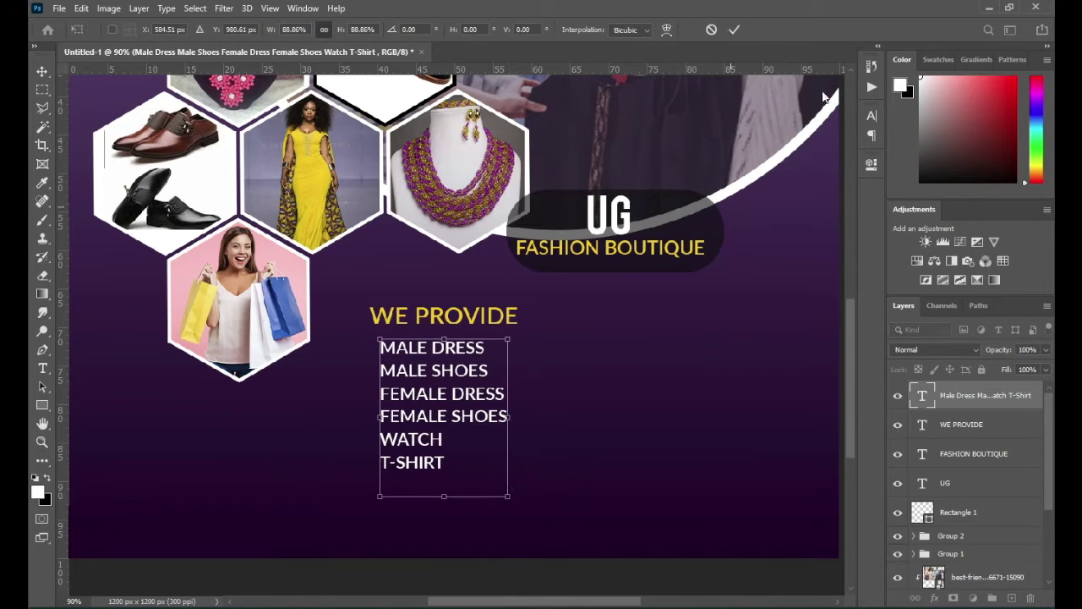
{"action": "left_click", "coordinate": [735, 30]}
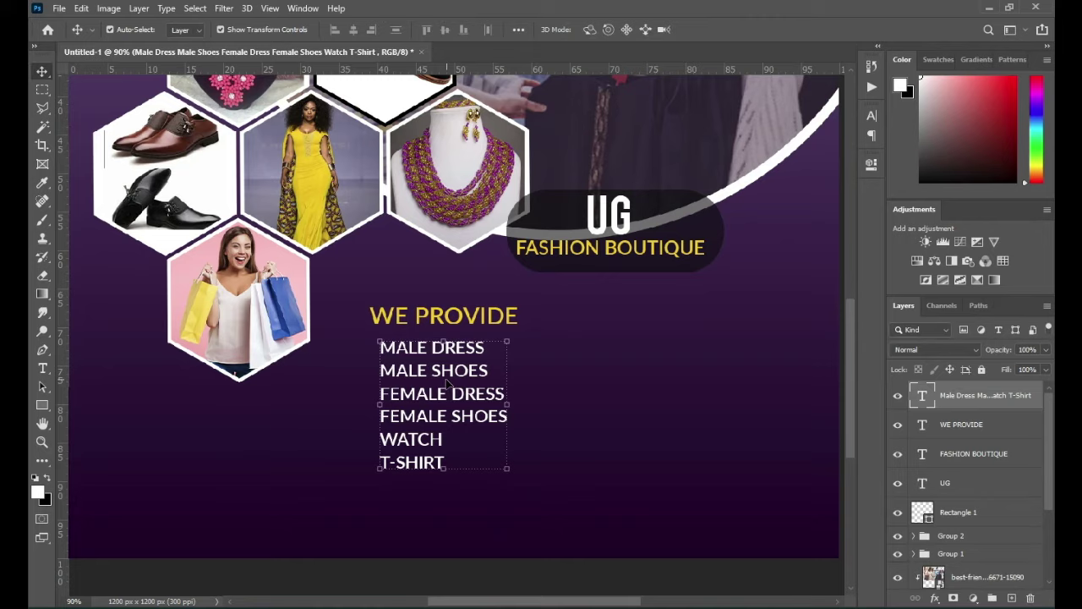
Step: Duplicate the product list to its right as a second column level with the first
{"action": "scroll", "coordinate": [416, 389], "scroll_direction": "down", "scroll_amount": 1}
{"action": "left_click_drag", "start_coordinate": [389, 386], "coordinate": [540, 389]}
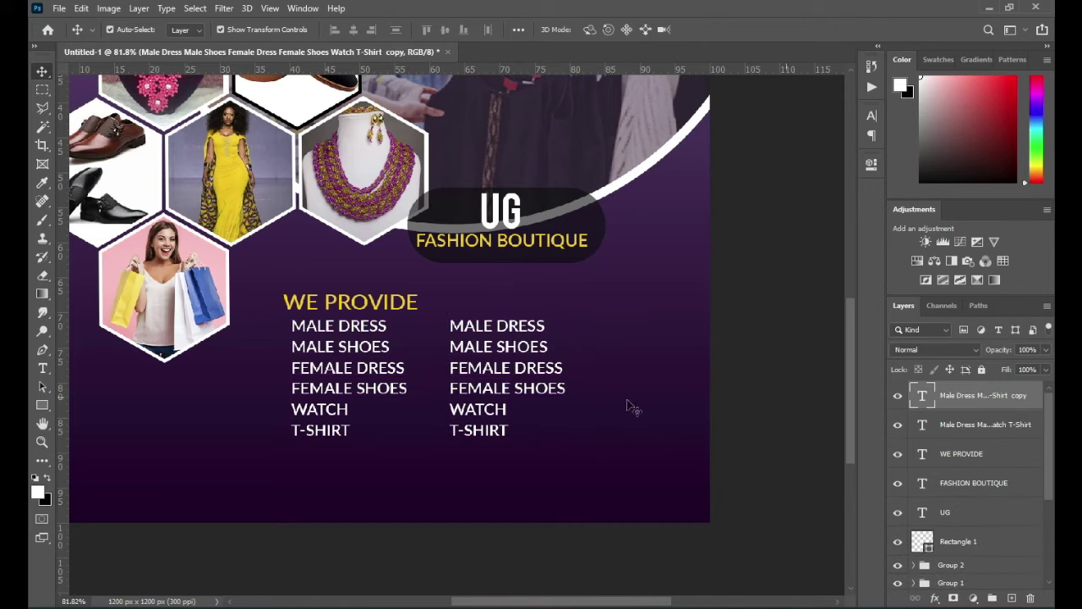
{"action": "left_click", "coordinate": [786, 394]}
Step: Replace the second column's text with the four lines from "BAGS AND PURSE" to "SNEAKERS" in the text document
{"action": "key", "text": "alt+Tab"}
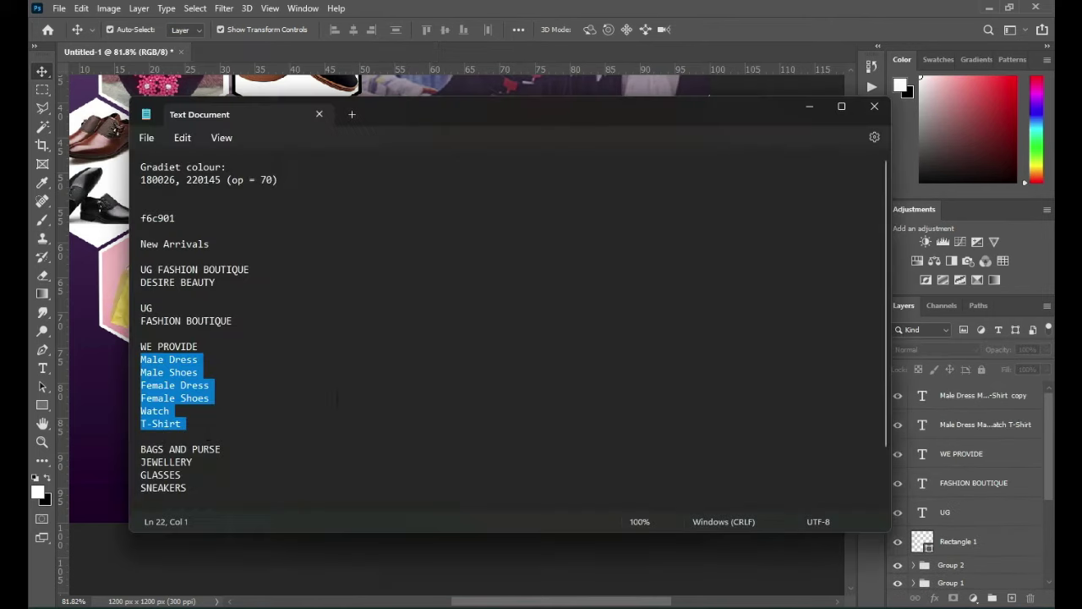
{"action": "scroll", "coordinate": [507, 330], "scroll_direction": "down", "scroll_amount": 2}
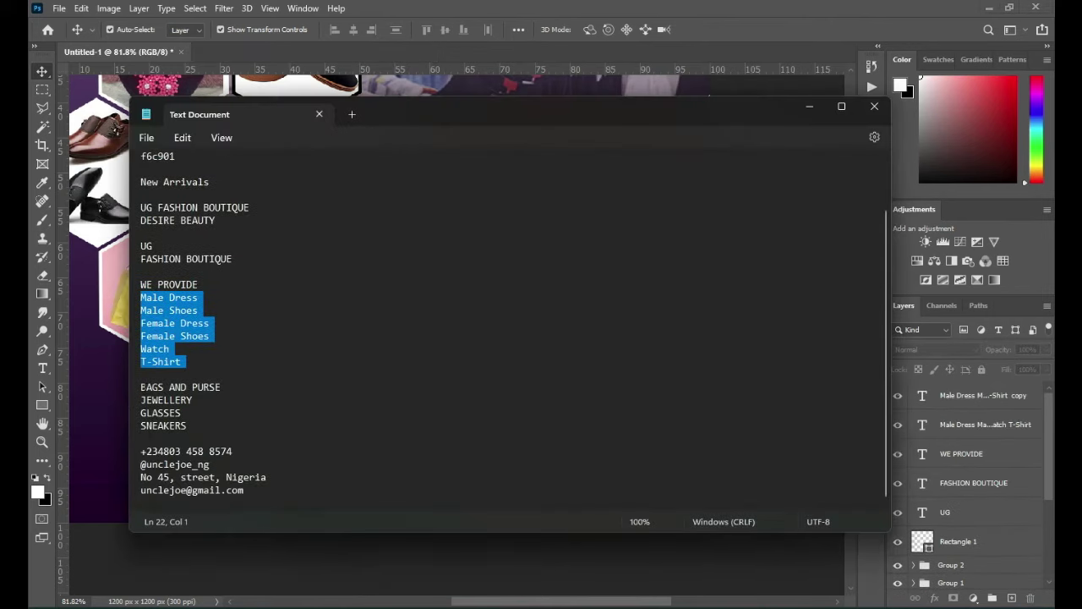
{"action": "left_click_drag", "start_coordinate": [140, 387], "coordinate": [188, 427]}
{"action": "key", "text": "ctrl+c"}
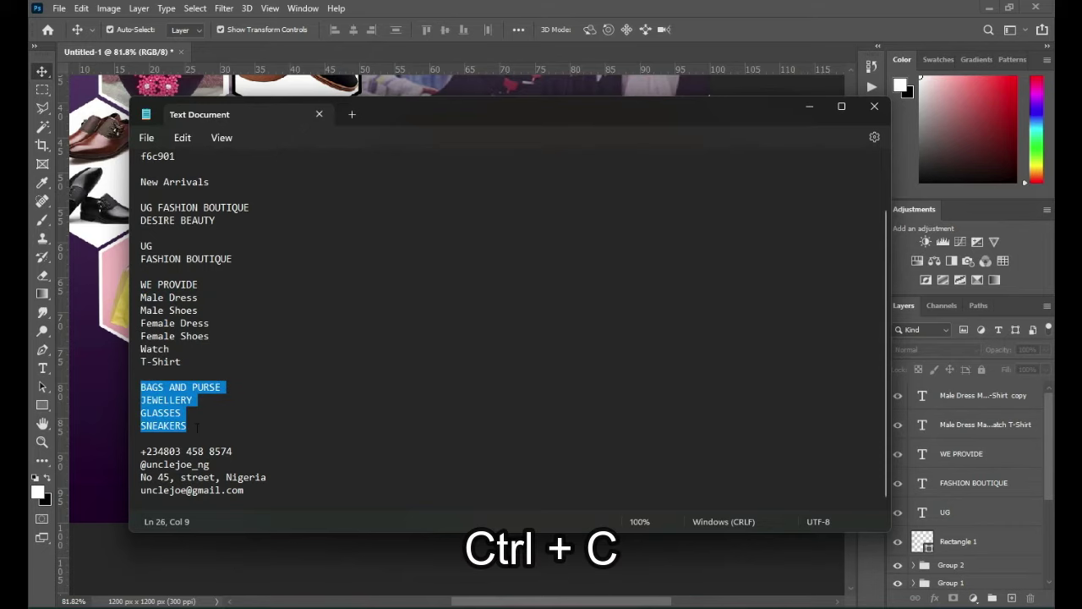
{"action": "left_click", "coordinate": [809, 107]}
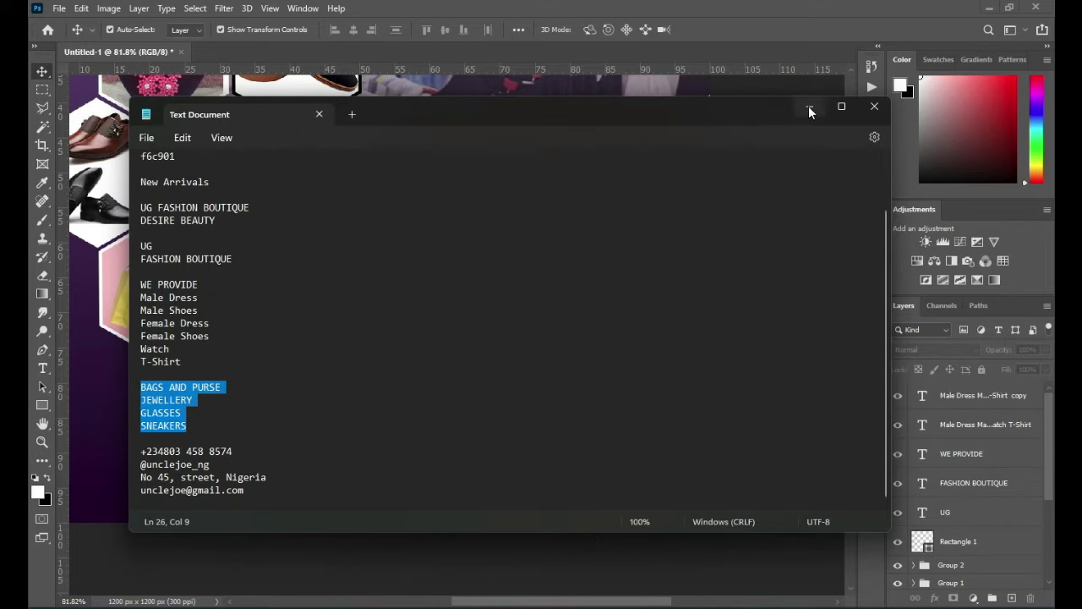
{"action": "scroll", "coordinate": [562, 317], "scroll_direction": "up", "scroll_amount": 1}
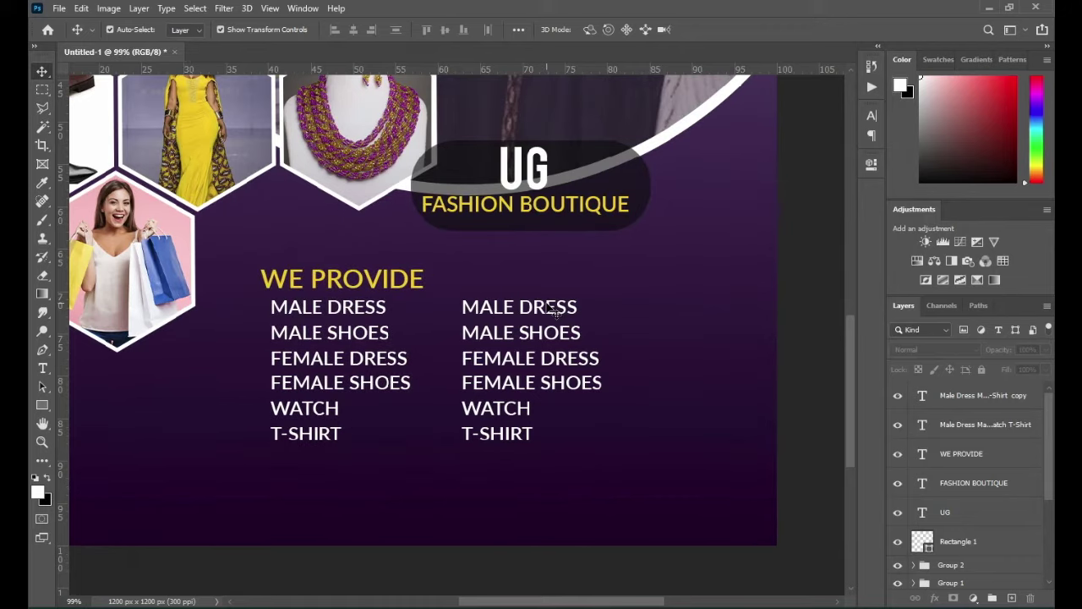
{"action": "double_click", "coordinate": [548, 306]}
{"action": "key", "text": "ctrl+a"}
{"action": "key", "text": "ctrl+v"}
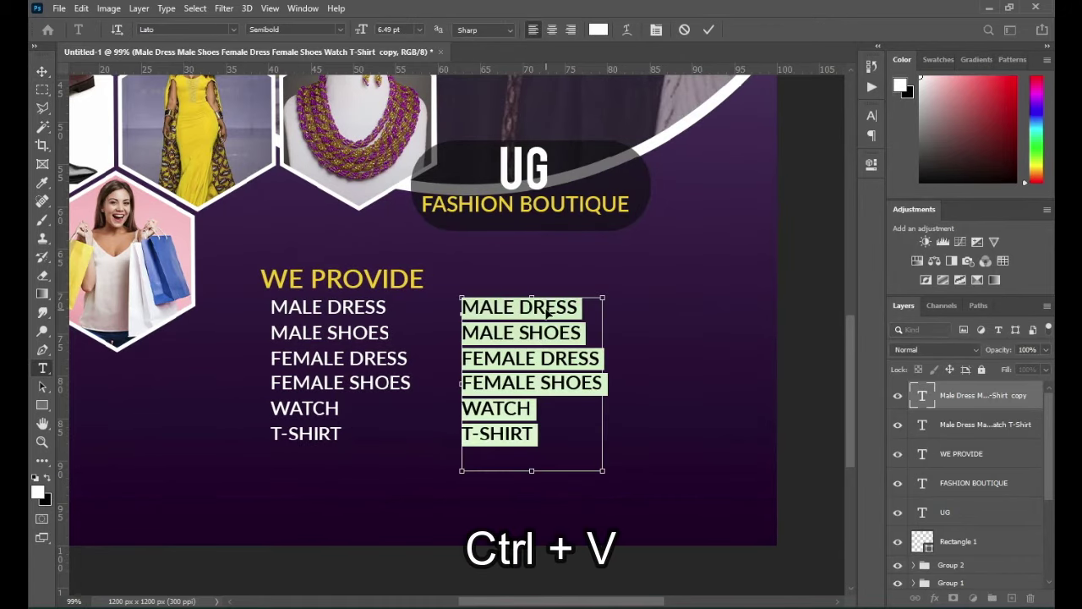
{"action": "left_click", "coordinate": [709, 30]}
{"action": "key", "text": "v"}
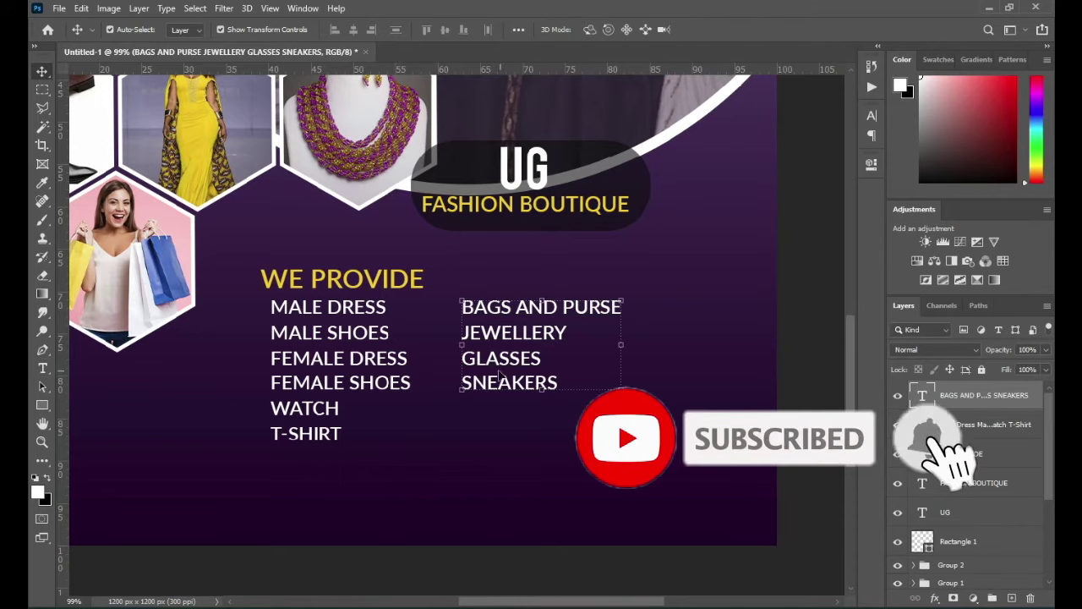
Step: Draw a small white six-sided polygon as a bullet beside "MALE DRESS"
{"action": "right_click", "coordinate": [43, 404]}
{"action": "left_click", "coordinate": [106, 435]}
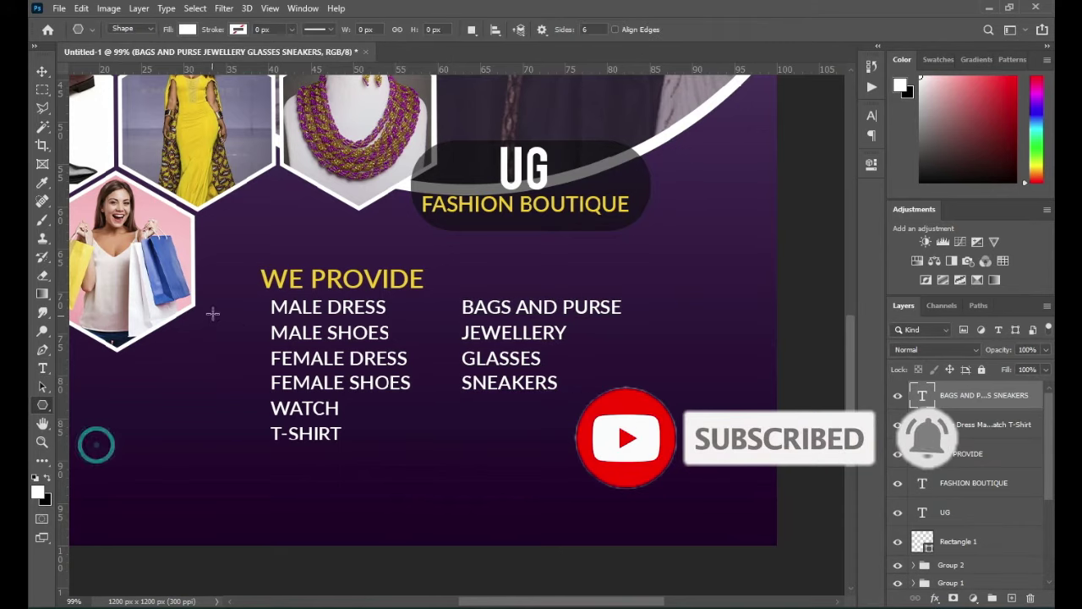
{"action": "scroll", "coordinate": [213, 312], "scroll_direction": "up", "scroll_amount": 2}
{"action": "scroll", "coordinate": [253, 304], "scroll_direction": "up", "scroll_amount": 2}
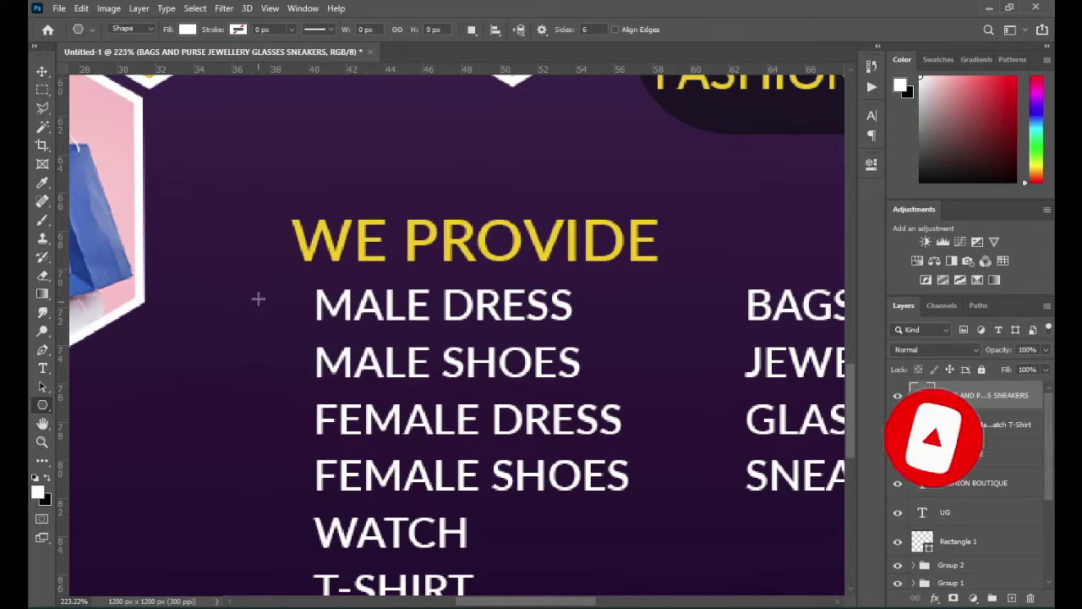
{"action": "left_click_drag", "start_coordinate": [256, 293], "coordinate": [292, 310]}
{"action": "key", "text": "v"}
{"action": "key", "text": "ctrl+t"}
{"action": "left_click", "coordinate": [734, 31]}
Step: Shift the first product column slightly to the right to leave a gap between its text and the hexagon bullet
{"action": "scroll", "coordinate": [442, 303], "scroll_direction": "down", "scroll_amount": 2}
{"action": "left_click", "coordinate": [438, 302]}
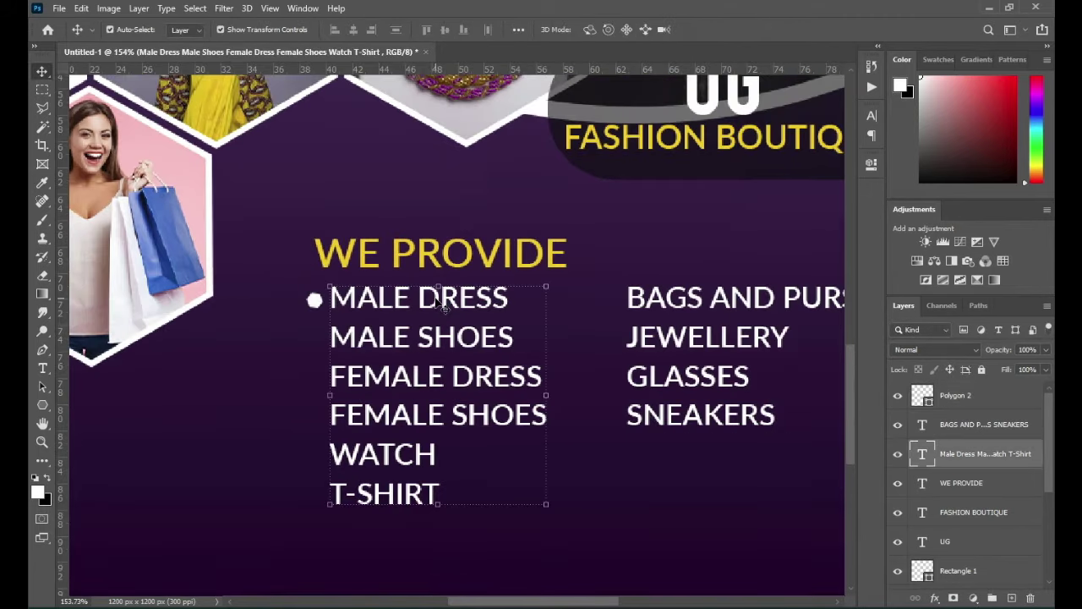
{"action": "key", "text": "Right"}
{"action": "key", "text": "Right"}
{"action": "key", "text": "Right"}
{"action": "key", "text": "Right"}
{"action": "key", "text": "Right"}
{"action": "key", "text": "Right"}
{"action": "key", "text": "Right"}
{"action": "key", "text": "Right"}
{"action": "key", "text": "Right"}
{"action": "key", "text": "Right"}
{"action": "key", "text": "Right"}
{"action": "key", "text": "Right"}
{"action": "key", "text": "Right"}
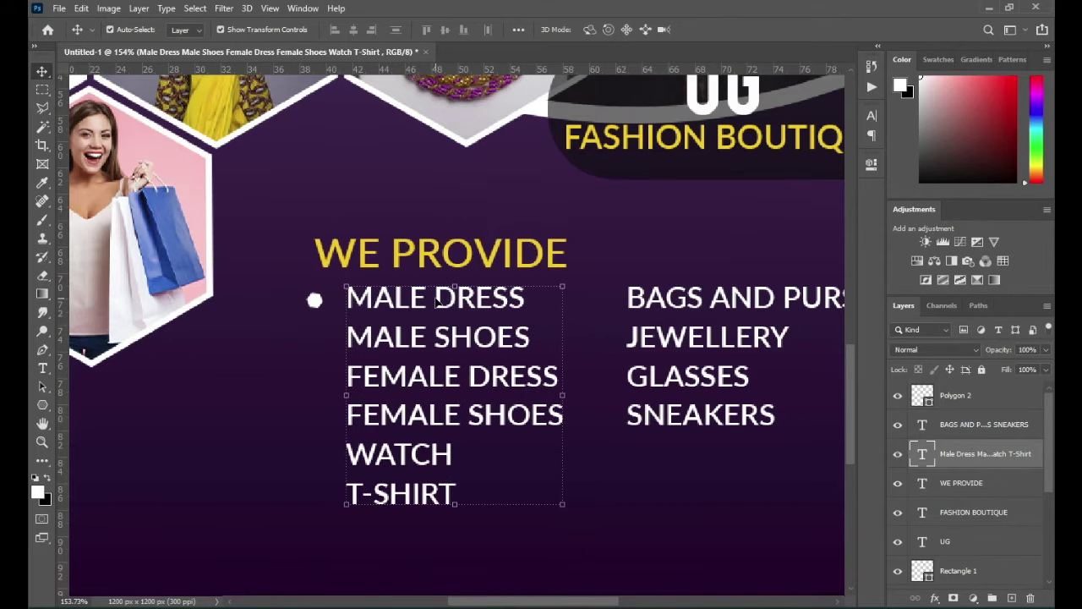
{"action": "key", "text": "Left"}
{"action": "key", "text": "Left"}
{"action": "key", "text": "Left"}
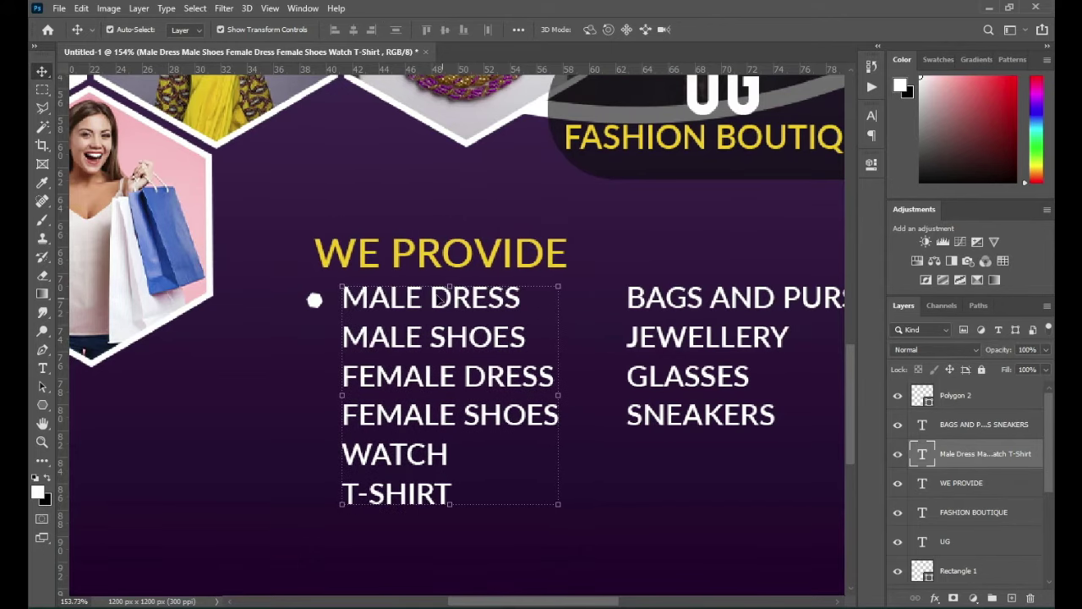
{"action": "left_click_drag", "start_coordinate": [312, 300], "coordinate": [314, 300]}
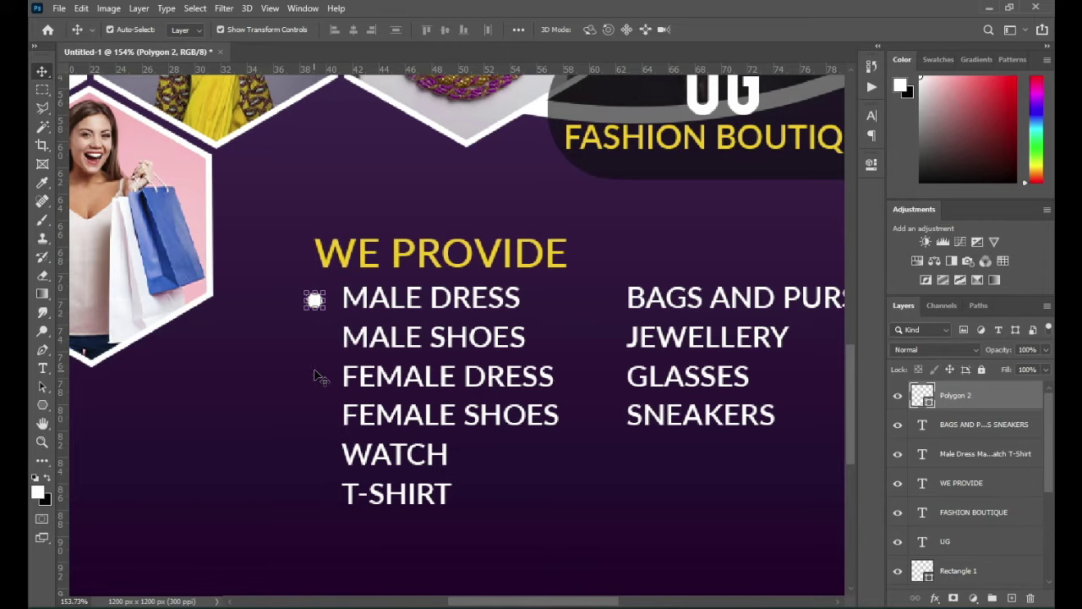
Step: Duplicate the hexagon bullet down the first column so each line from "MALE SHOES" to "T-SHIRT" has one
{"action": "scroll", "coordinate": [324, 360], "scroll_direction": "up", "scroll_amount": 5}
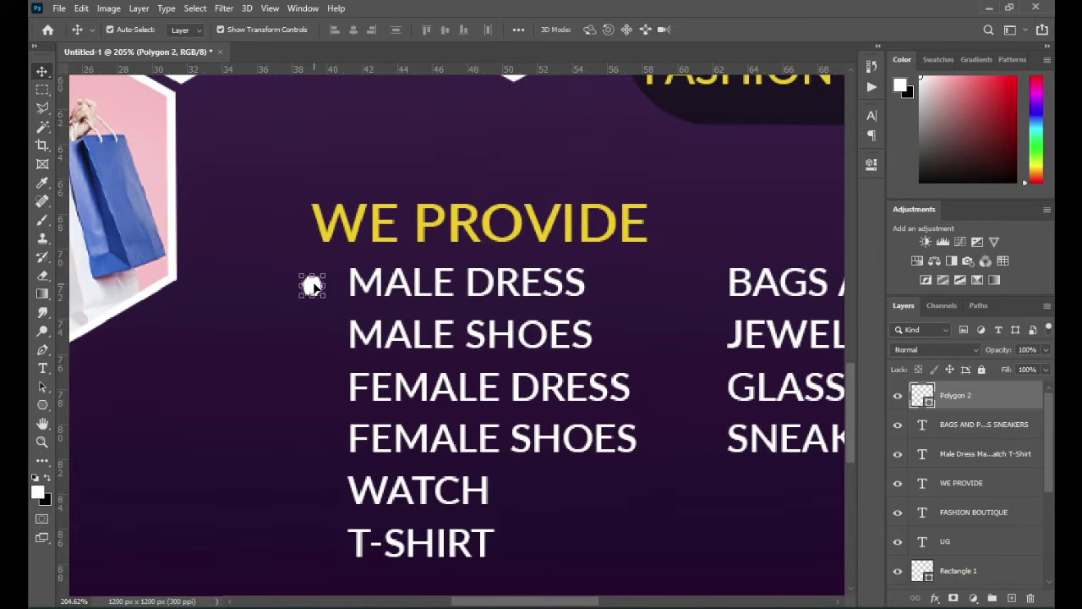
{"action": "left_click_drag", "start_coordinate": [312, 287], "coordinate": [313, 386]}
{"action": "left_click_drag", "start_coordinate": [312, 386], "coordinate": [312, 490]}
{"action": "left_click_drag", "start_coordinate": [312, 490], "coordinate": [310, 546]}
Step: Duplicate four of the hexagon bullets and place the copies beside the four lines of the second column
{"action": "left_click", "coordinate": [969, 453], "text": "shift"}
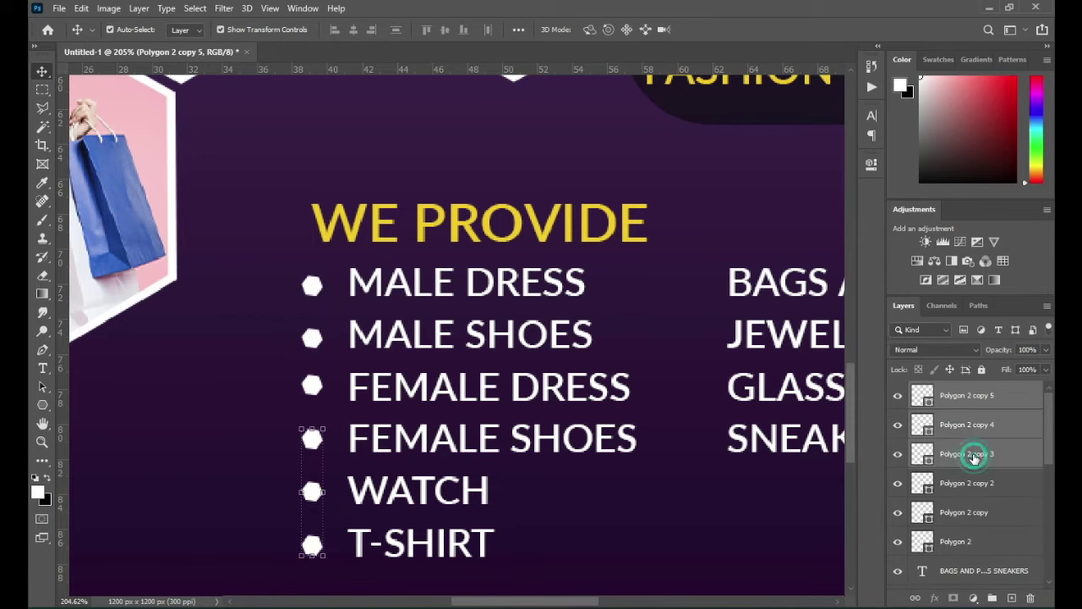
{"action": "left_click", "coordinate": [938, 483], "text": "shift"}
{"action": "left_click_drag", "start_coordinate": [988, 493], "coordinate": [1011, 598]}
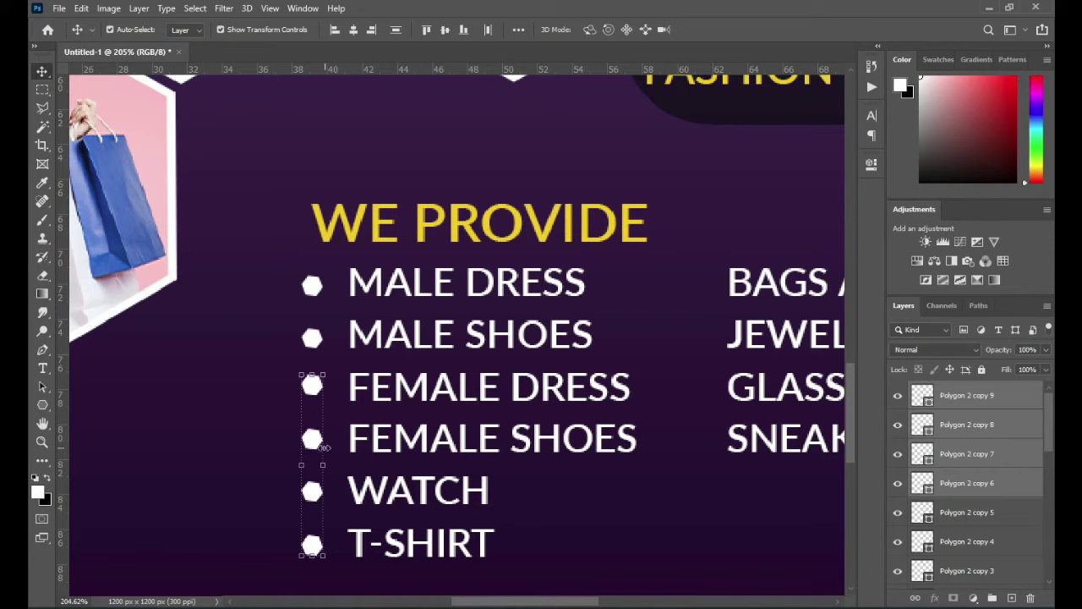
{"action": "left_click_drag", "start_coordinate": [323, 463], "coordinate": [697, 336]}
{"action": "left_click", "coordinate": [734, 29]}
Step: Adjust the second column's bullets, including the one beside "BAGS AND PURSE", to line up with their text
{"action": "left_click", "coordinate": [714, 217]}
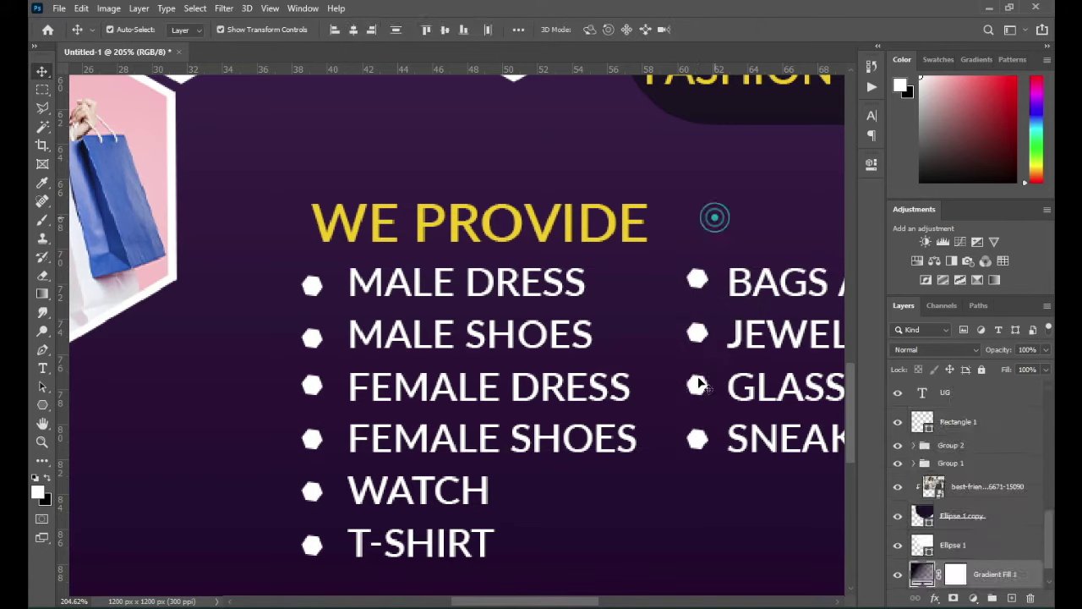
{"action": "left_click", "coordinate": [697, 384]}
{"action": "left_click", "coordinate": [695, 280]}
{"action": "scroll", "coordinate": [552, 295], "scroll_direction": "down", "scroll_amount": 4}
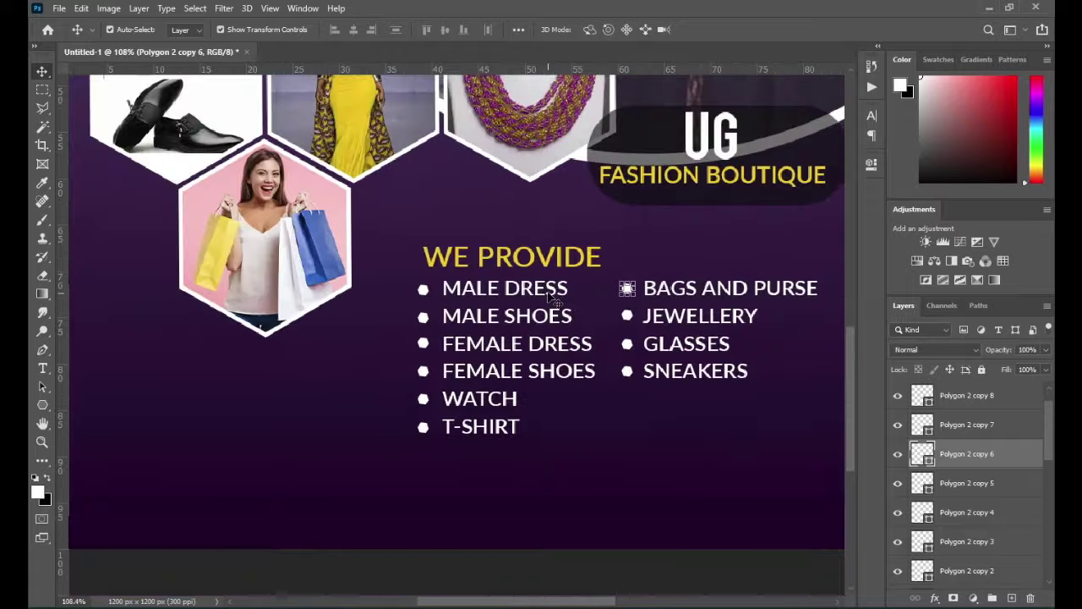
Step: Align the "WE PROVIDE" heading with the left edge of the bullets and enlarge it proportionally to about 124%
{"action": "scroll", "coordinate": [551, 296], "scroll_direction": "down", "scroll_amount": 3}
{"action": "scroll", "coordinate": [442, 430], "scroll_direction": "up", "scroll_amount": 2}
{"action": "left_click", "coordinate": [431, 423]}
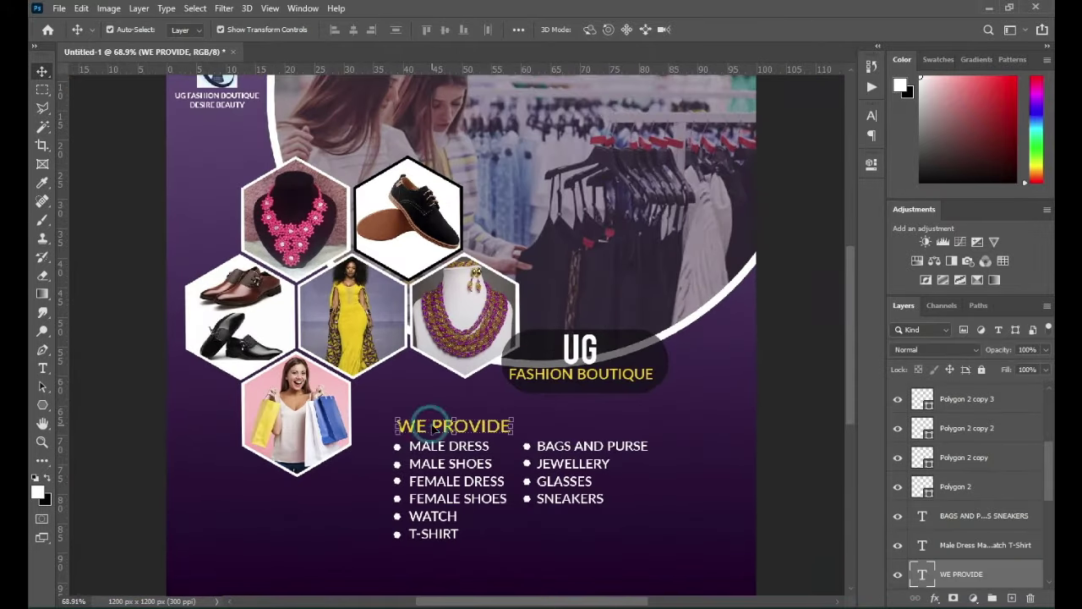
{"action": "scroll", "coordinate": [431, 422], "scroll_direction": "up", "scroll_amount": 2}
{"action": "key", "text": "ctrl+t"}
{"action": "left_click_drag", "start_coordinate": [384, 425], "coordinate": [393, 426]}
{"action": "key", "text": "Return"}
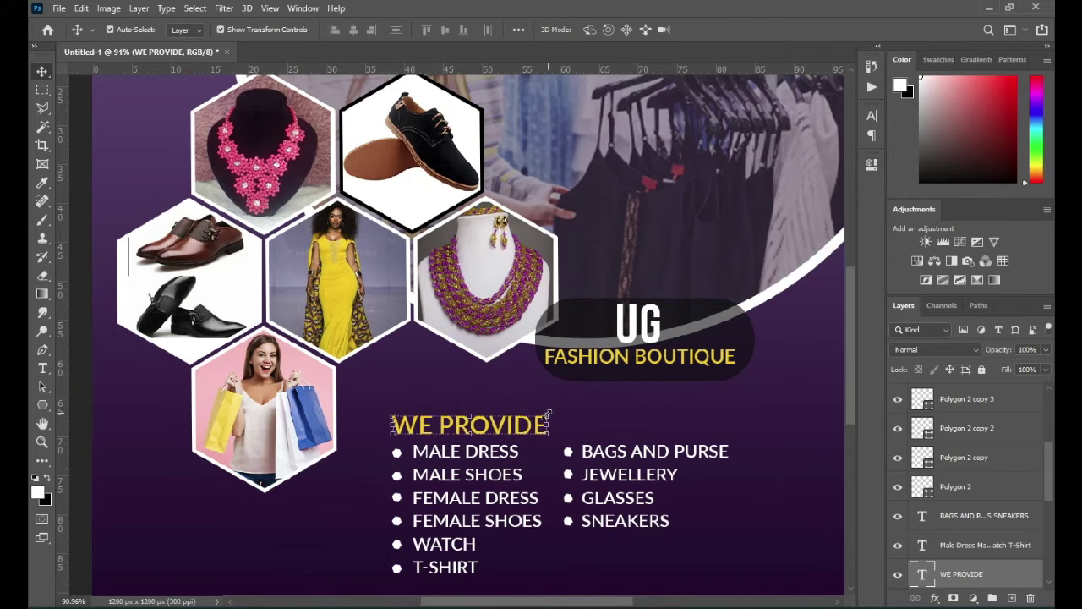
{"action": "left_click_drag", "start_coordinate": [548, 414], "coordinate": [585, 407]}
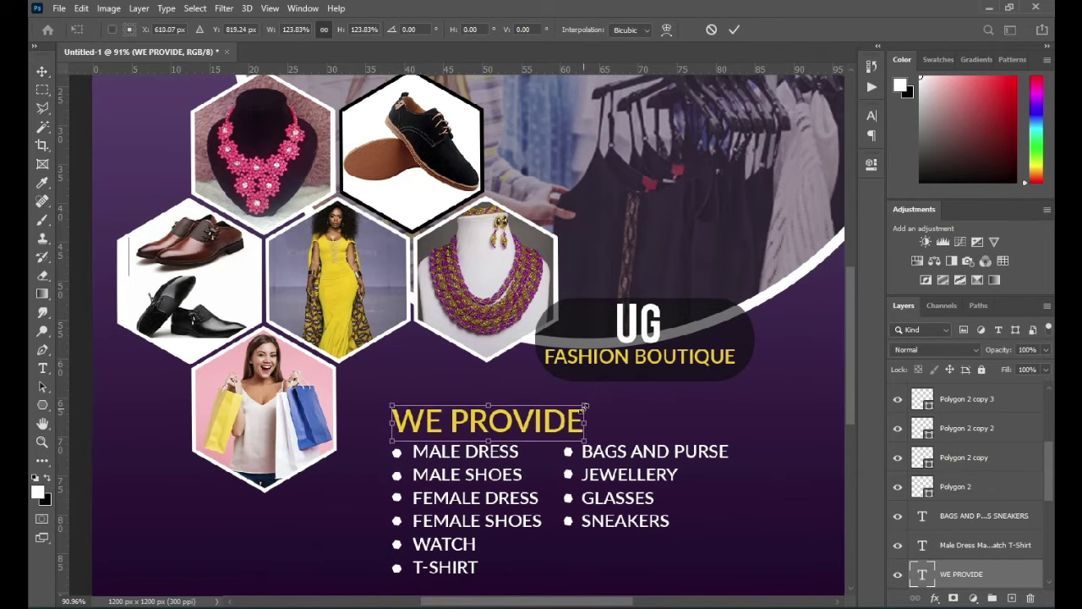
{"action": "left_click", "coordinate": [734, 30]}
Step: Draw a rounded rectangle about 50 by 23 px with a 10 px radius below "T-SHIRT", aligned under the bullets
{"action": "scroll", "coordinate": [381, 338], "scroll_direction": "down", "scroll_amount": 1}
{"action": "left_click", "coordinate": [41, 405]}
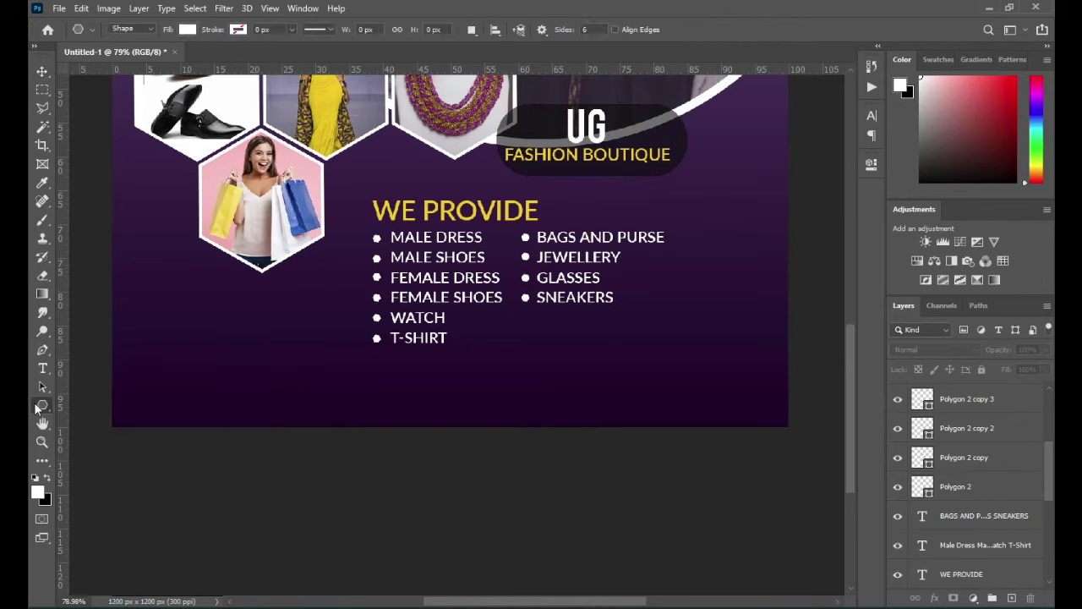
{"action": "left_click_drag", "start_coordinate": [33, 401], "coordinate": [93, 420]}
{"action": "scroll", "coordinate": [377, 382], "scroll_direction": "up", "scroll_amount": 2}
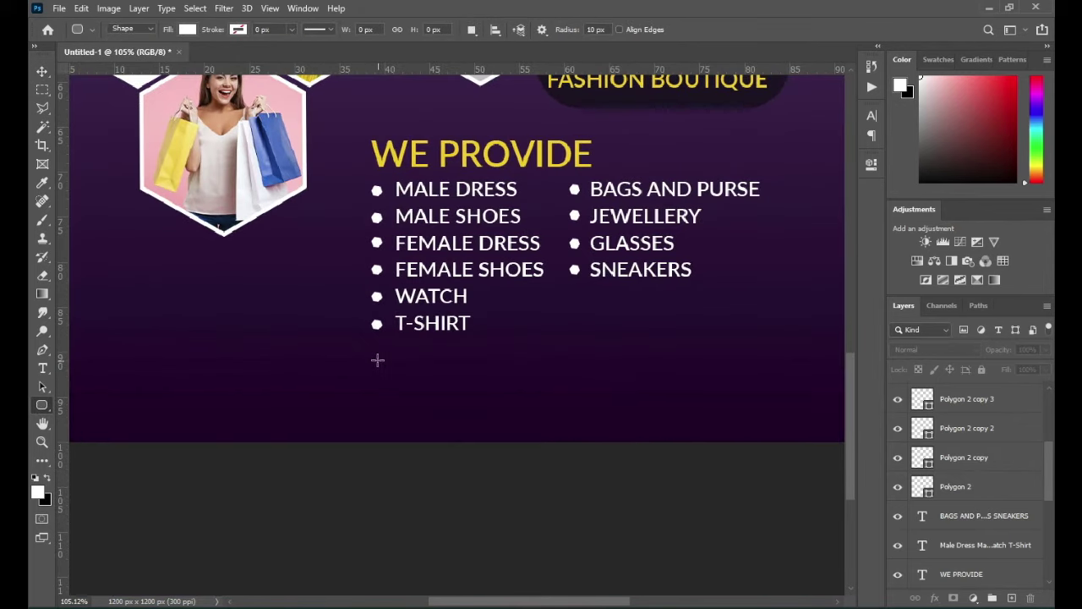
{"action": "left_click_drag", "start_coordinate": [378, 360], "coordinate": [415, 374]}
{"action": "key", "text": "v"}
{"action": "left_click_drag", "start_coordinate": [394, 370], "coordinate": [388, 367]}
Step: Change the small rounded rectangle's fill to the recently used yellow
{"action": "left_click", "coordinate": [670, 248]}
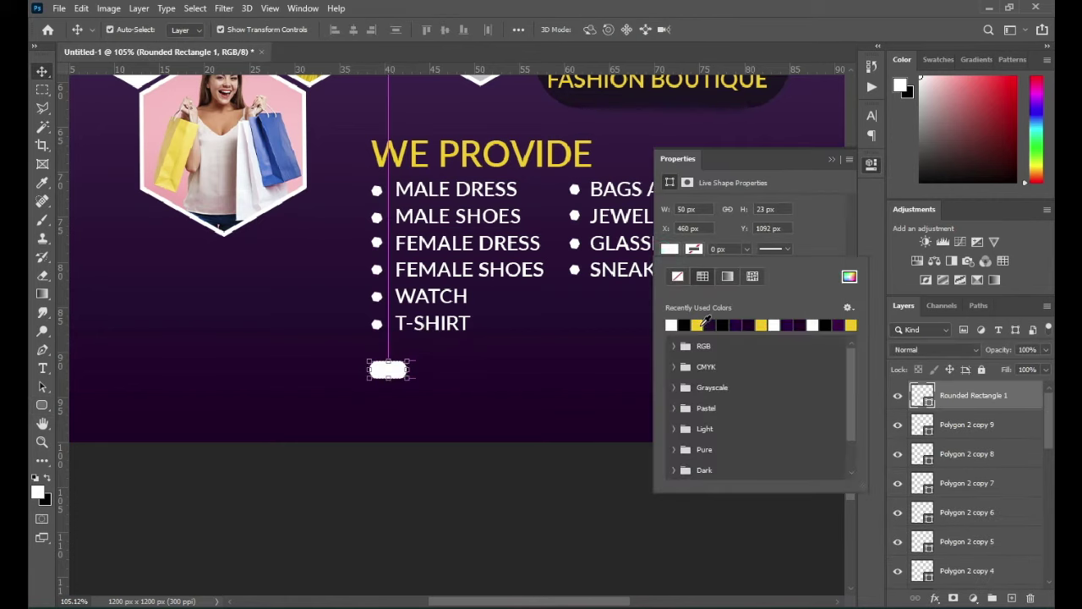
{"action": "left_click", "coordinate": [671, 325]}
{"action": "left_click", "coordinate": [832, 160]}
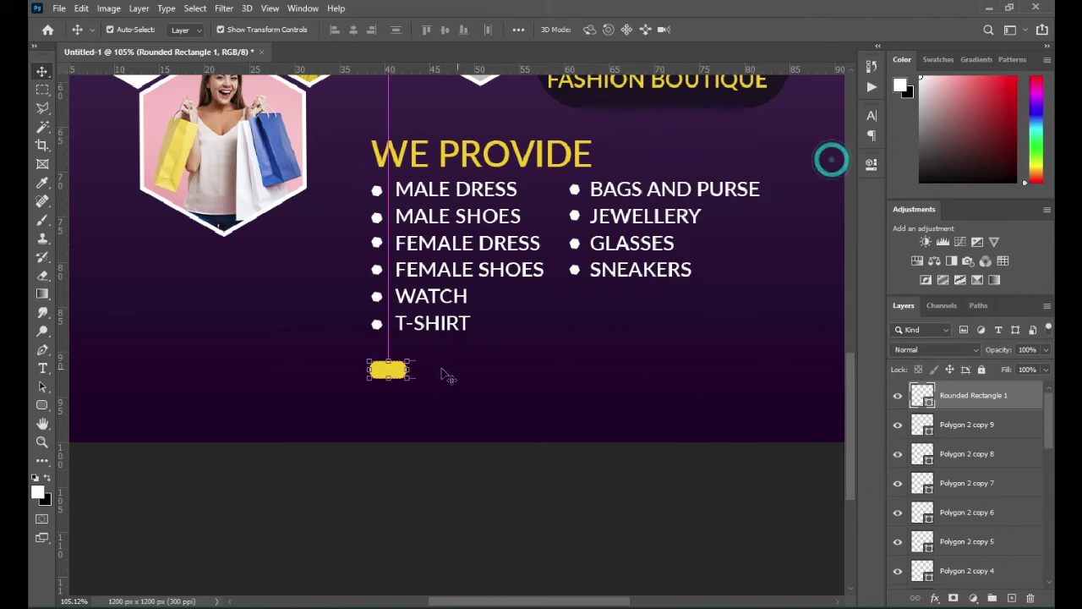
{"action": "scroll", "coordinate": [395, 373], "scroll_direction": "up", "scroll_amount": 3}
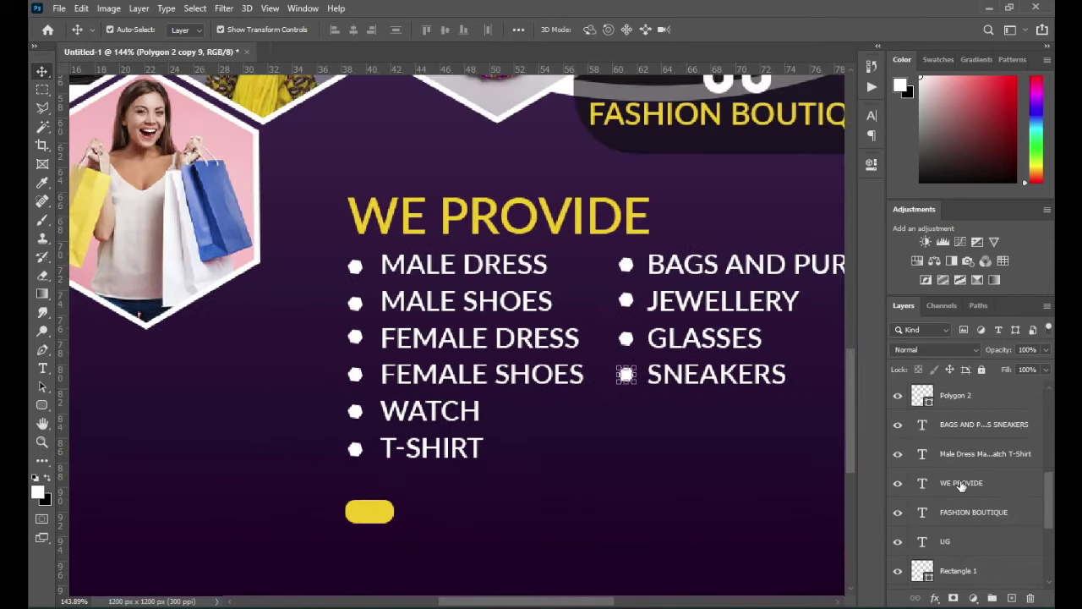
Step: Group the "WE PROVIDE" heading with its lists and bullets, and group the "UG" and "FASHION BOUTIQUE" texts separately
{"action": "left_click", "coordinate": [959, 481], "text": "shift"}
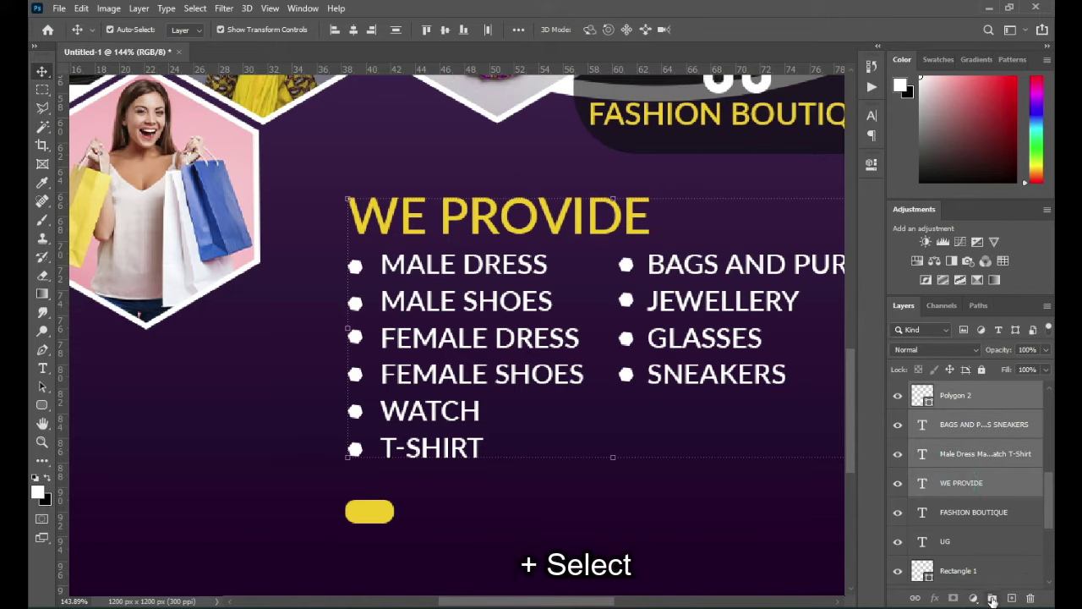
{"action": "key", "text": "ctrl+g"}
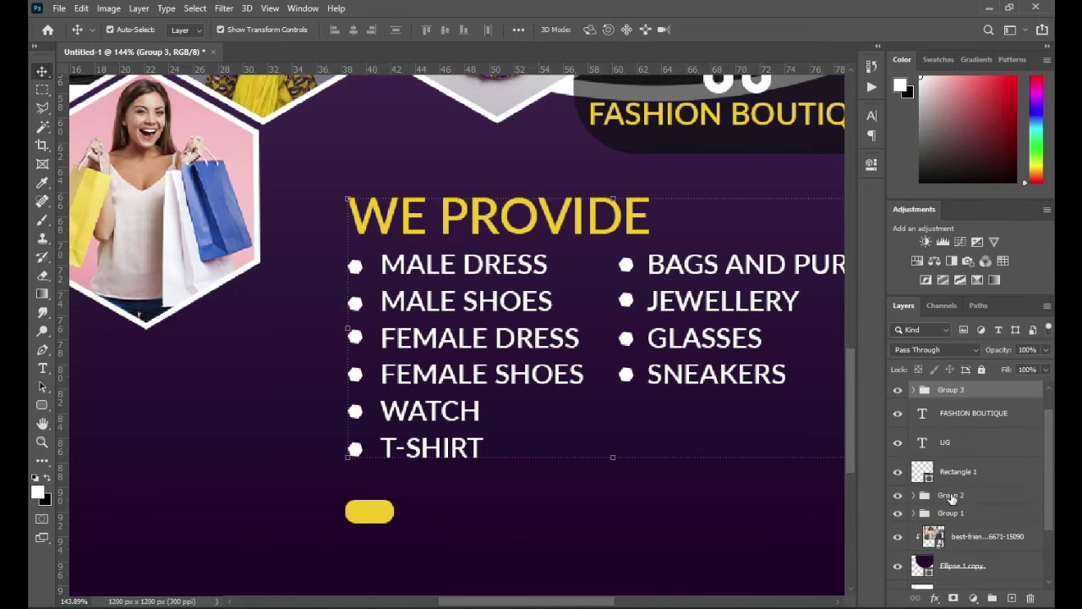
{"action": "left_click", "coordinate": [961, 442]}
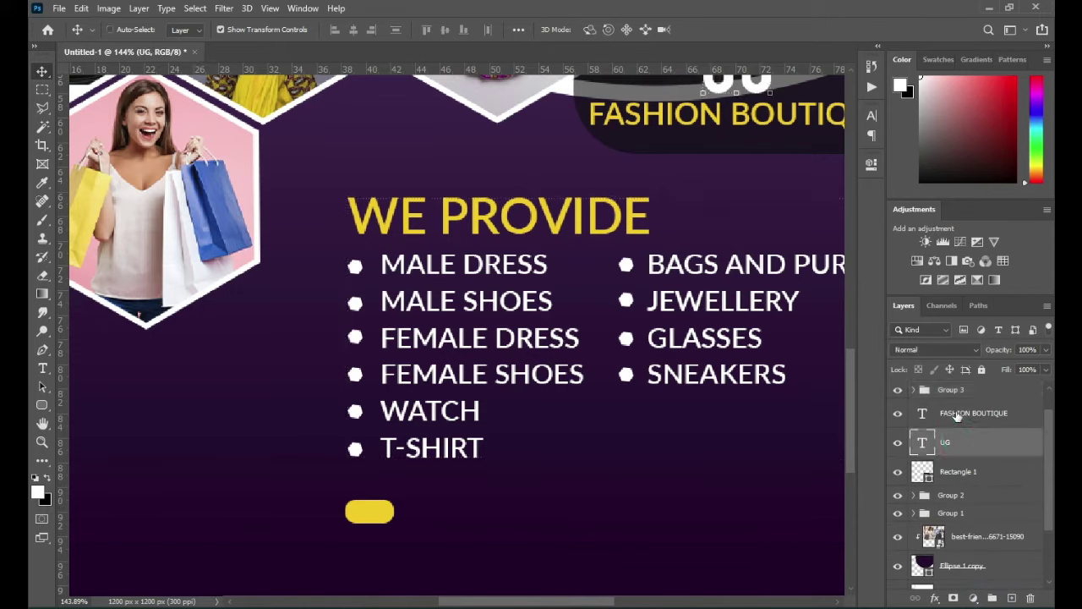
{"action": "left_click", "coordinate": [957, 414], "text": "ctrl"}
{"action": "left_click", "coordinate": [992, 598]}
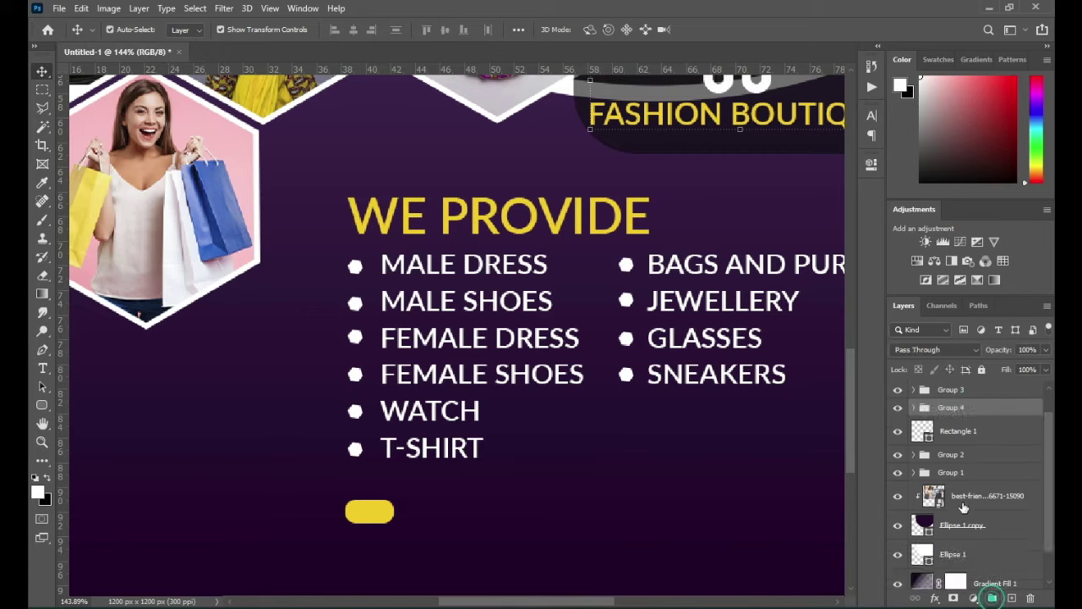
{"action": "left_click", "coordinate": [951, 389]}
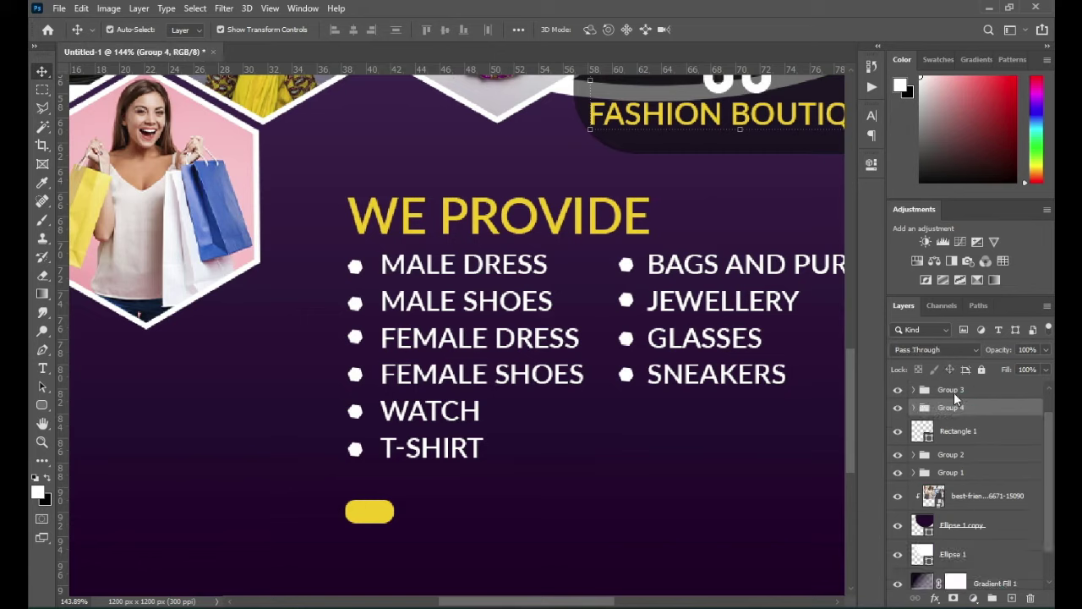
Step: Duplicate the small yellow rounded rectangle and move the copy beside the original, leaving a small gap
{"action": "left_click", "coordinate": [374, 512]}
{"action": "left_click_drag", "start_coordinate": [1008, 395], "coordinate": [1012, 596]}
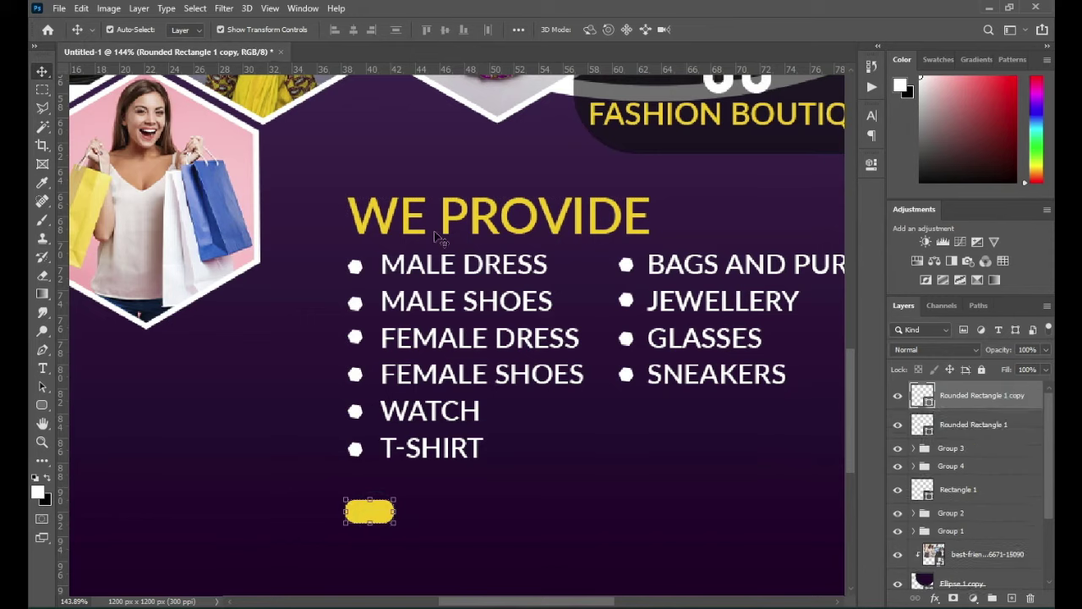
{"action": "left_click_drag", "start_coordinate": [387, 520], "coordinate": [442, 522]}
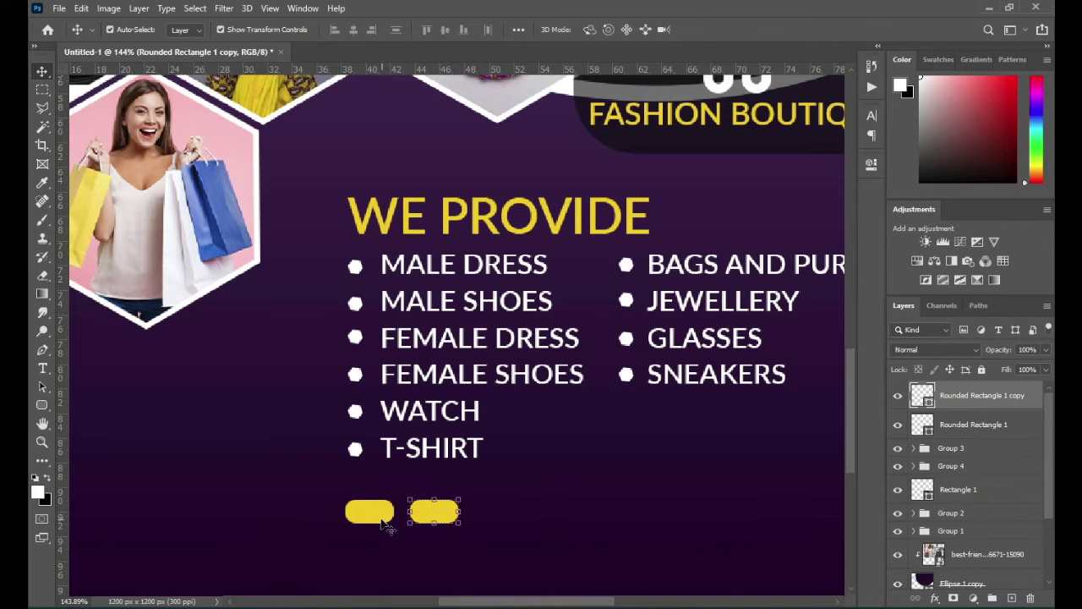
{"action": "scroll", "coordinate": [386, 524], "scroll_direction": "up", "scroll_amount": 1}
{"action": "scroll", "coordinate": [443, 508], "scroll_direction": "down", "scroll_amount": 3}
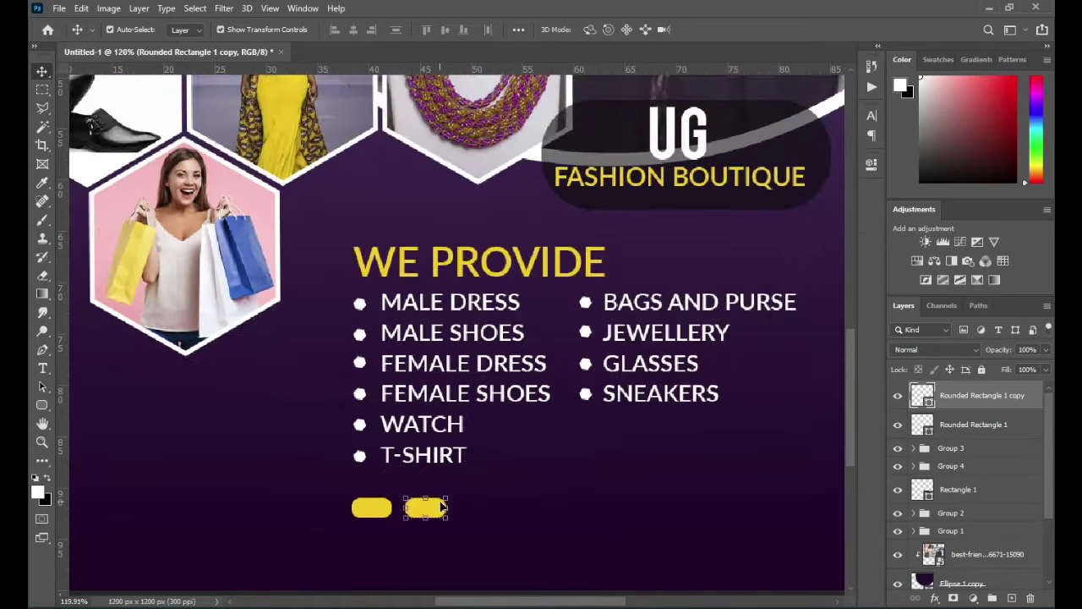
Step: Widen the copied rounded rectangle into a long bar reaching about the second column's bullets, keeping its height
{"action": "left_click_drag", "start_coordinate": [450, 508], "coordinate": [667, 525]}
{"action": "scroll", "coordinate": [667, 525], "scroll_direction": "down", "scroll_amount": 5}
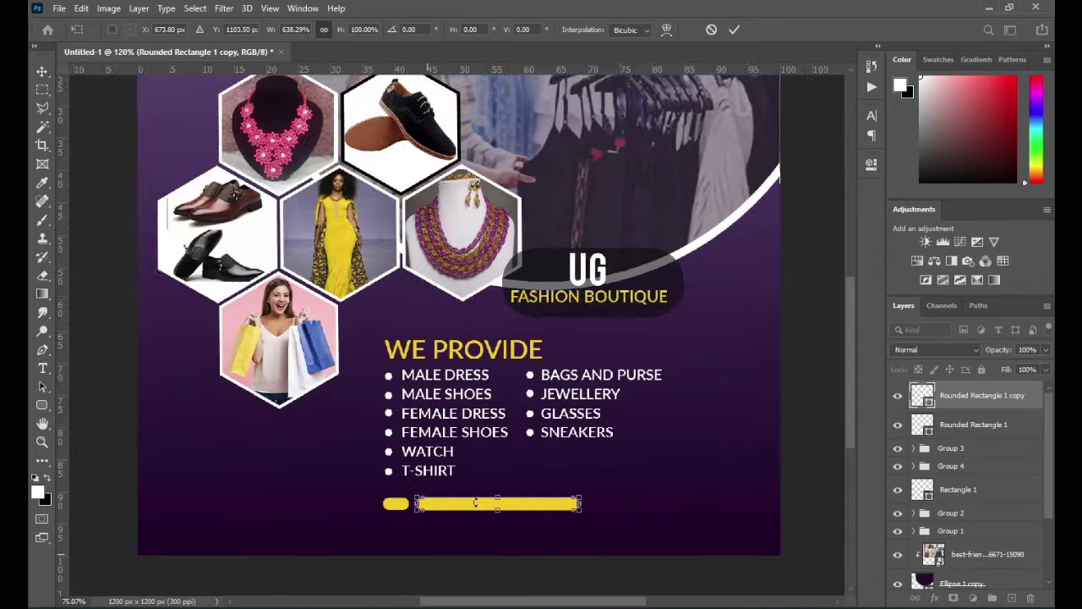
{"action": "scroll", "coordinate": [563, 505], "scroll_direction": "up", "scroll_amount": 3}
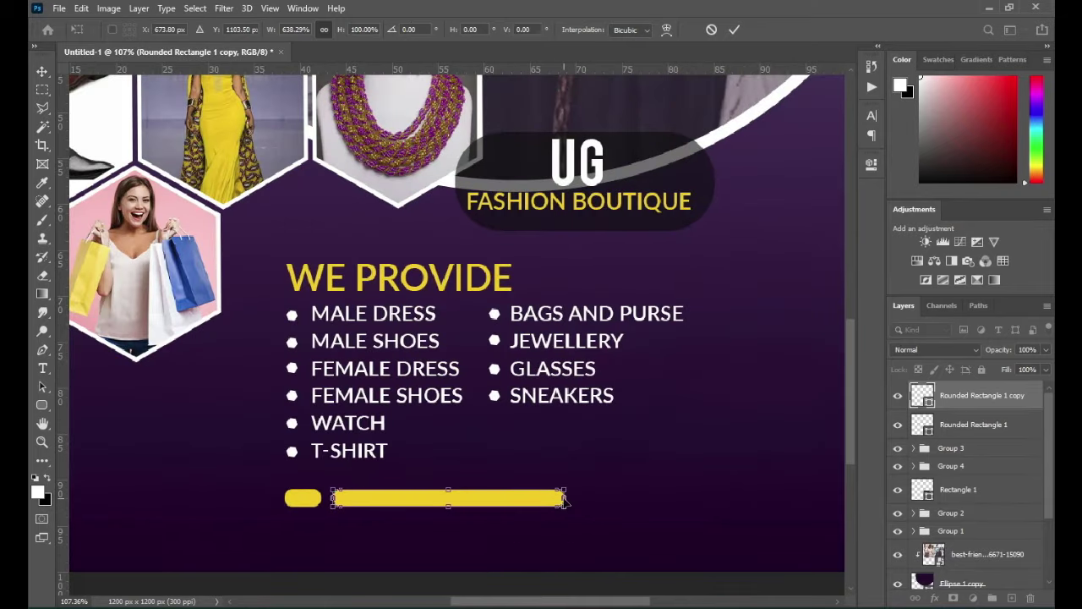
{"action": "left_click_drag", "start_coordinate": [565, 499], "coordinate": [502, 504]}
{"action": "key", "text": "Return"}
{"action": "scroll", "coordinate": [350, 434], "scroll_direction": "down", "scroll_amount": 2}
Step: Nudge both yellow rounded rectangles up together until they sit just below "T-SHIRT"
{"action": "left_click", "coordinate": [972, 425]}
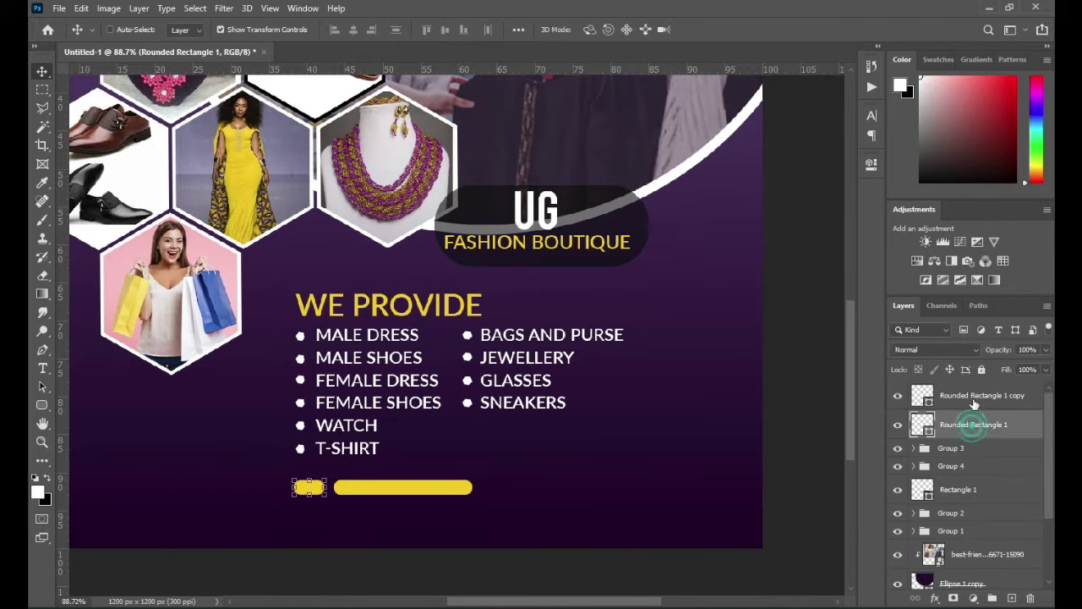
{"action": "left_click", "coordinate": [976, 398], "text": "shift"}
{"action": "key", "text": "Up"}
{"action": "key", "text": "Up"}
{"action": "key", "text": "Up"}
{"action": "key", "text": "Up"}
{"action": "key", "text": "Up"}
{"action": "key", "text": "Up"}
{"action": "key", "text": "Up"}
{"action": "key", "text": "Up"}
{"action": "key", "text": "Up"}
{"action": "key", "text": "Up"}
{"action": "key", "text": "Up"}
{"action": "key", "text": "Up"}
{"action": "key", "text": "Up"}
{"action": "key", "text": "Up"}
{"action": "key", "text": "Up"}
{"action": "key", "text": "Up"}
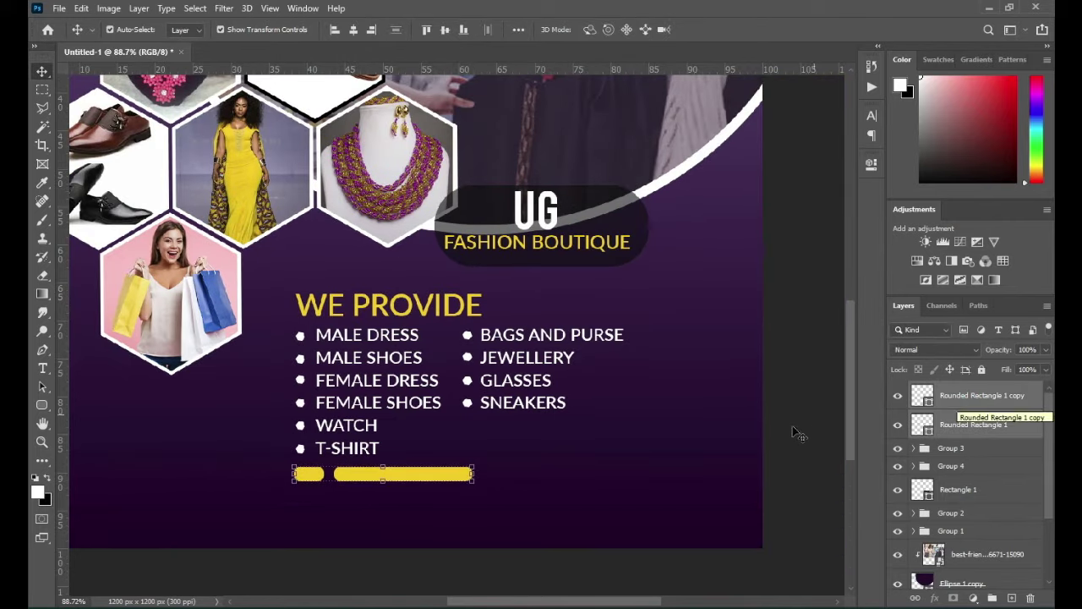
{"action": "scroll", "coordinate": [508, 475], "scroll_direction": "up", "scroll_amount": 2}
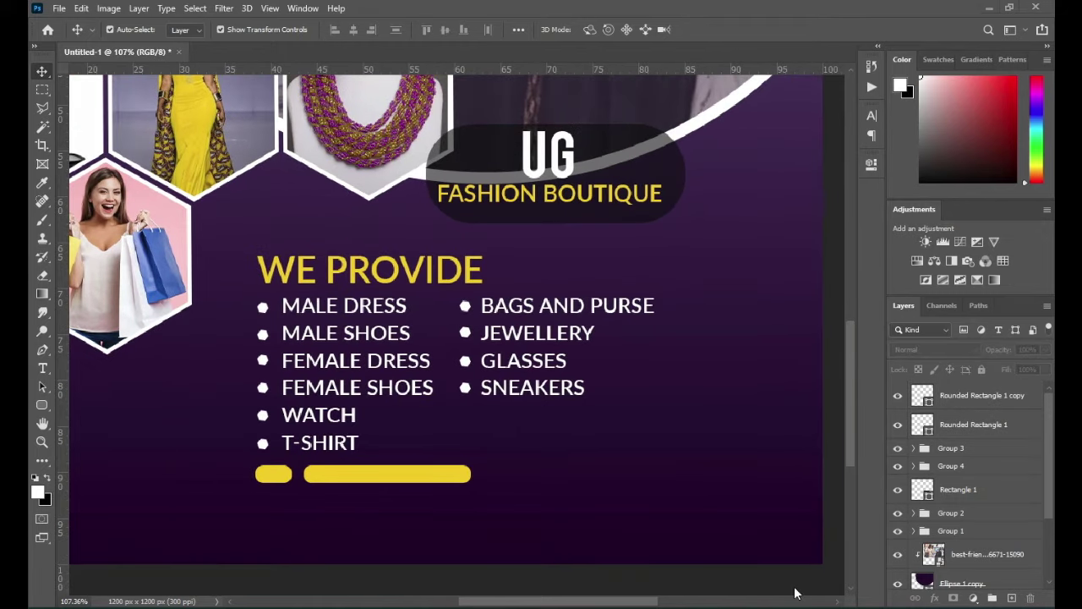
Step: Switch to the open Text Document in Notepad, copy the phone number line and return to Photoshop
{"action": "key", "text": "alt+Tab"}
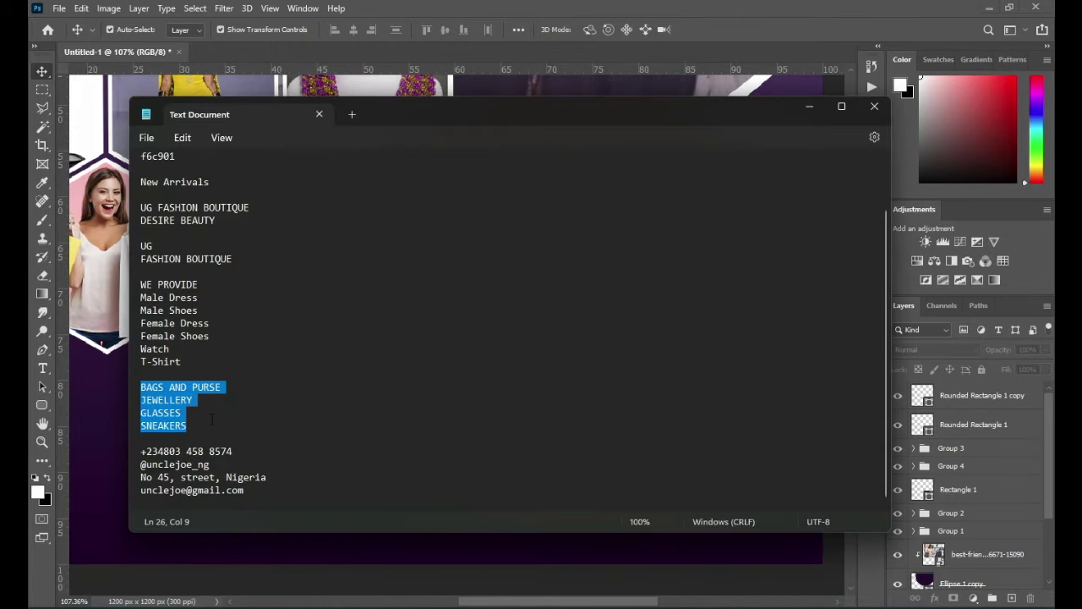
{"action": "triple_click", "coordinate": [242, 451]}
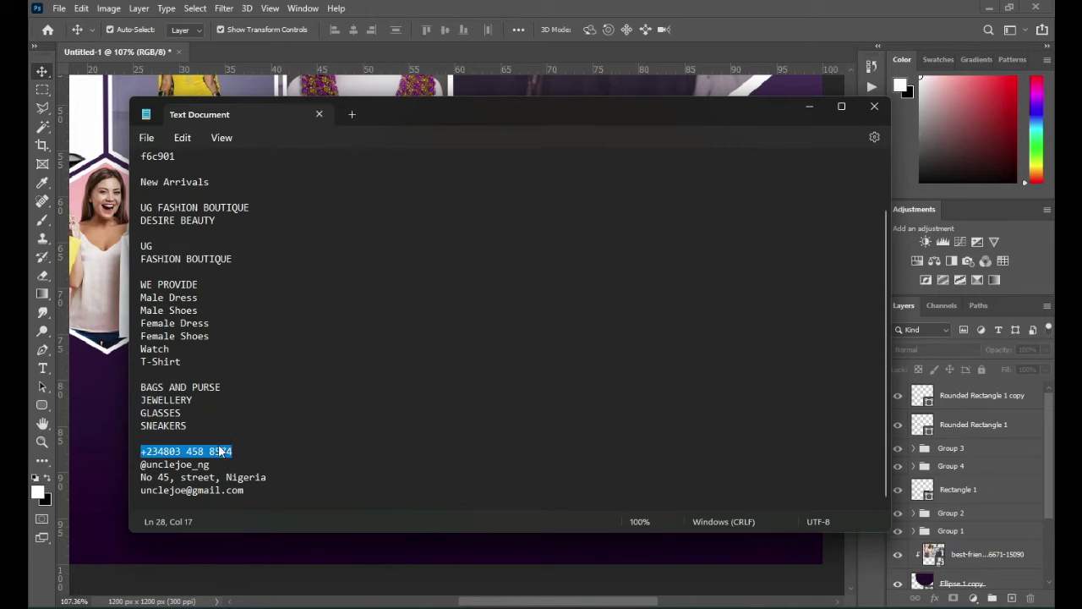
{"action": "key", "text": "ctrl+c"}
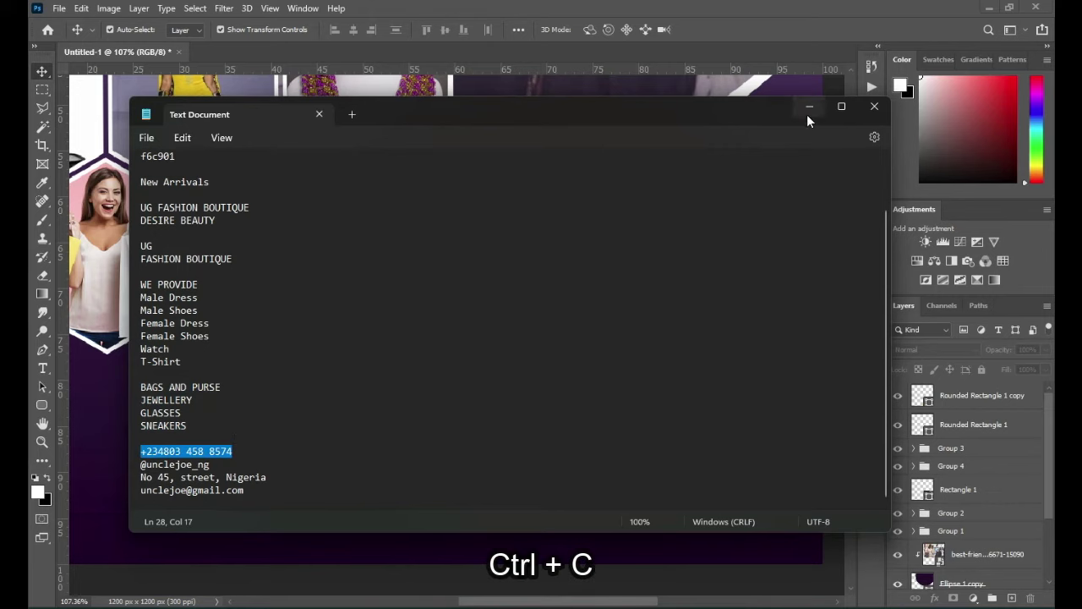
{"action": "left_click", "coordinate": [809, 106]}
Step: Add a new text layer below "SNEAKERS" containing the copied phone number
{"action": "key", "text": "y"}
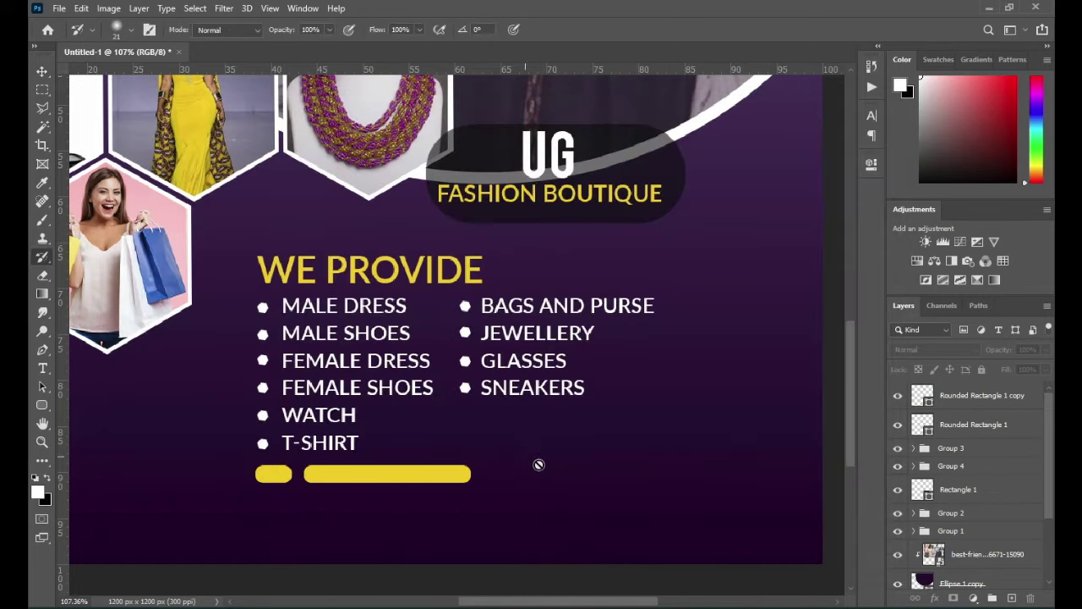
{"action": "key", "text": "t"}
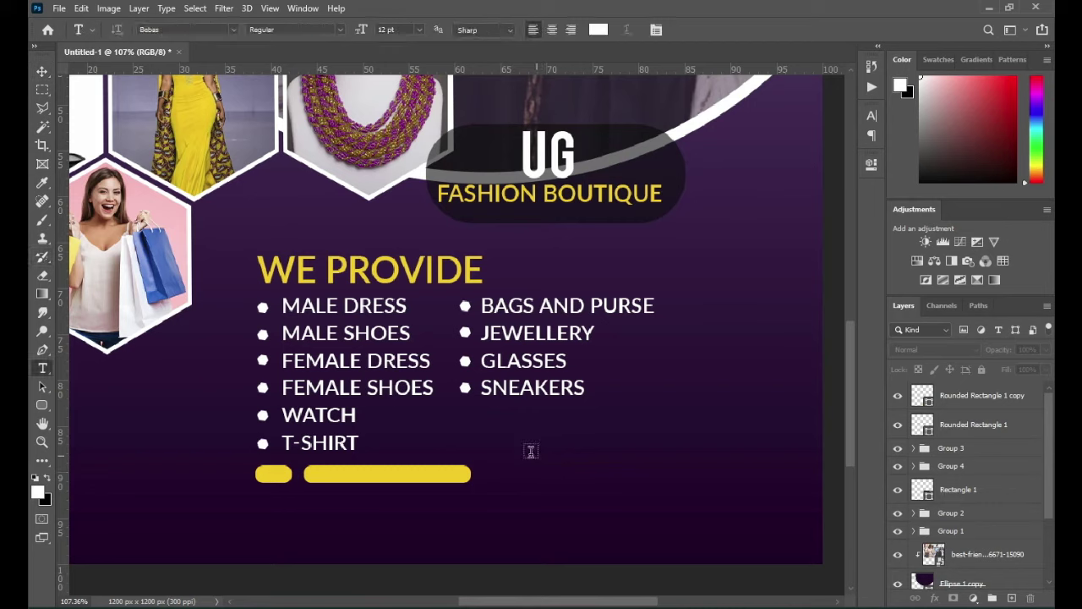
{"action": "left_click", "coordinate": [530, 450]}
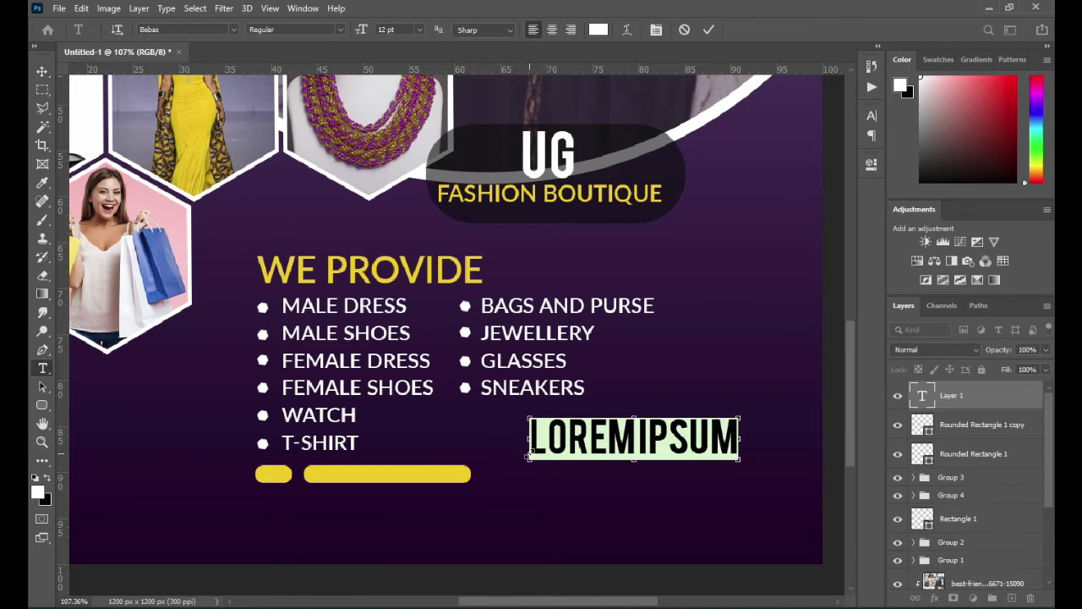
{"action": "key", "text": "ctrl+v"}
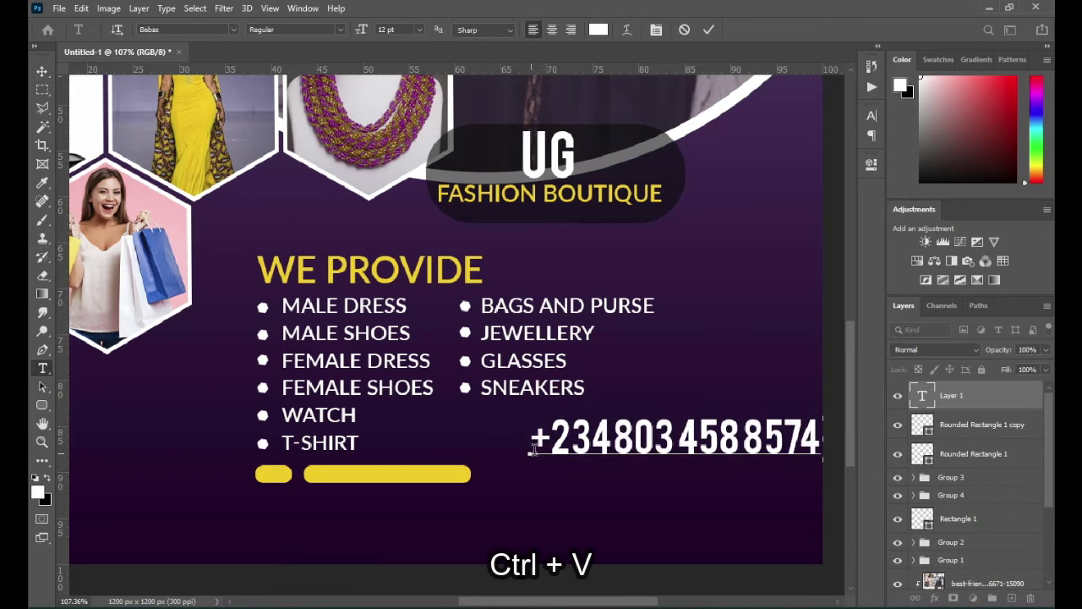
{"action": "left_click", "coordinate": [712, 29]}
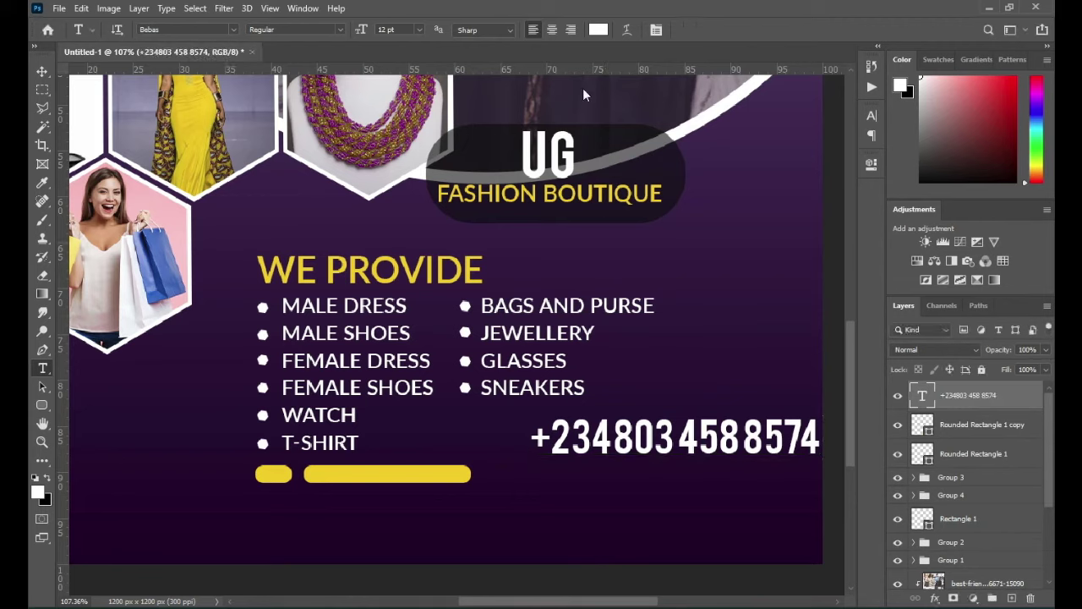
Step: Set the phone number's text colour to dark purple 1a0229, sampled from the flyer background
{"action": "left_click", "coordinate": [598, 29]}
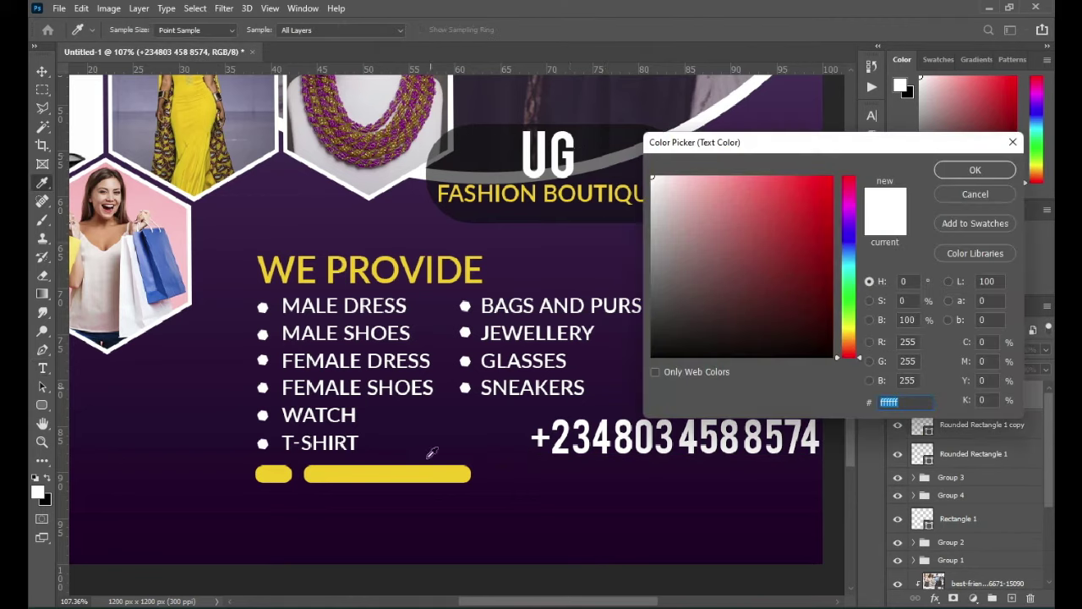
{"action": "left_click", "coordinate": [520, 518]}
{"action": "left_click", "coordinate": [975, 170]}
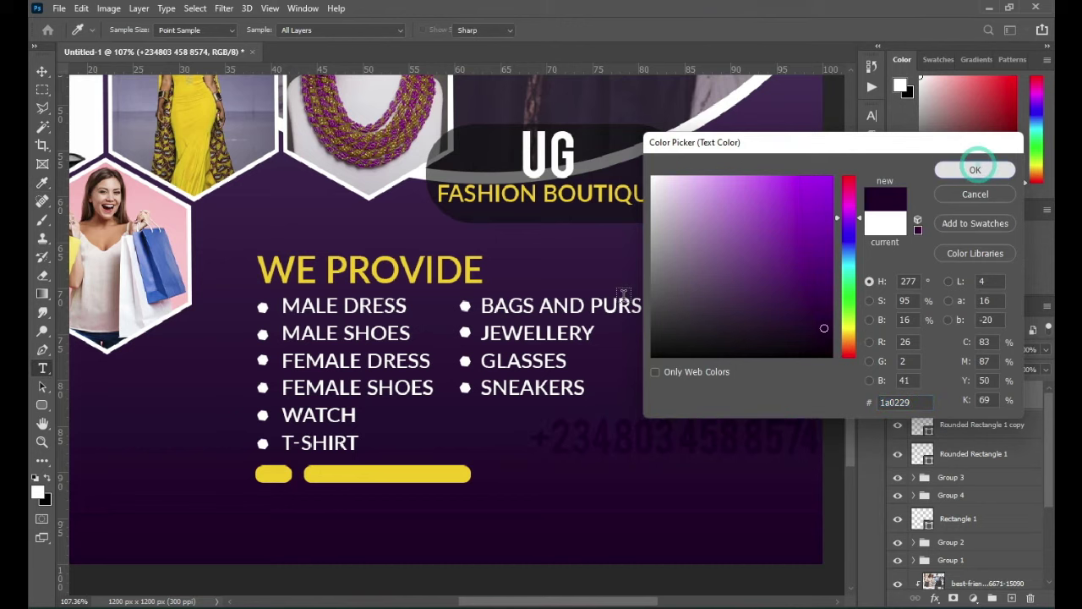
Step: Change the phone number text to the Lato font in Bold style
{"action": "scroll", "coordinate": [481, 372], "scroll_direction": "up", "scroll_amount": 2}
{"action": "left_click", "coordinate": [233, 30]}
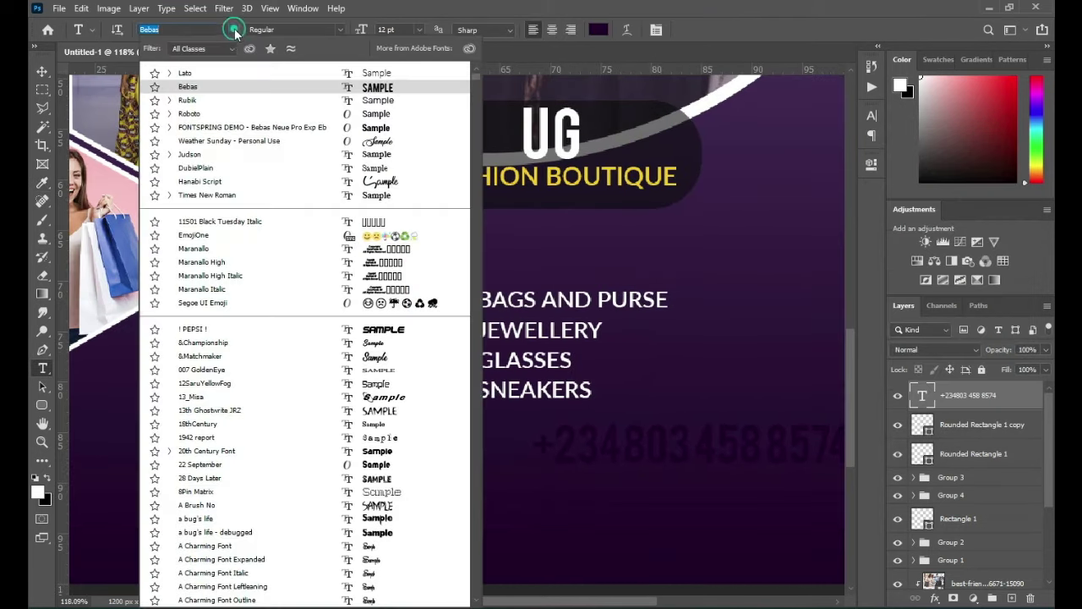
{"action": "left_click", "coordinate": [225, 73]}
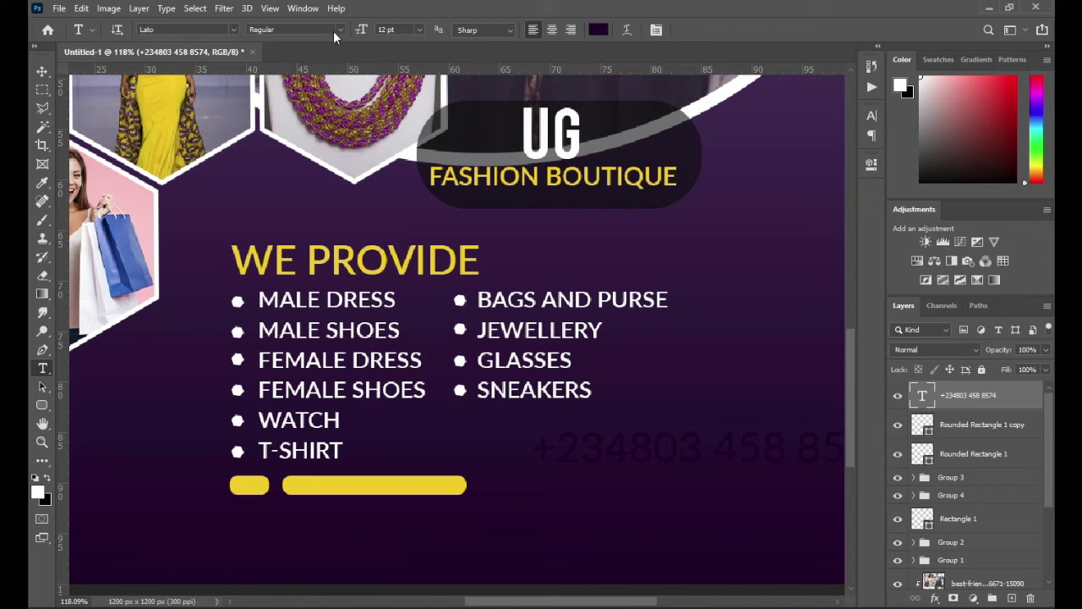
{"action": "left_click", "coordinate": [340, 30]}
{"action": "left_click", "coordinate": [288, 181]}
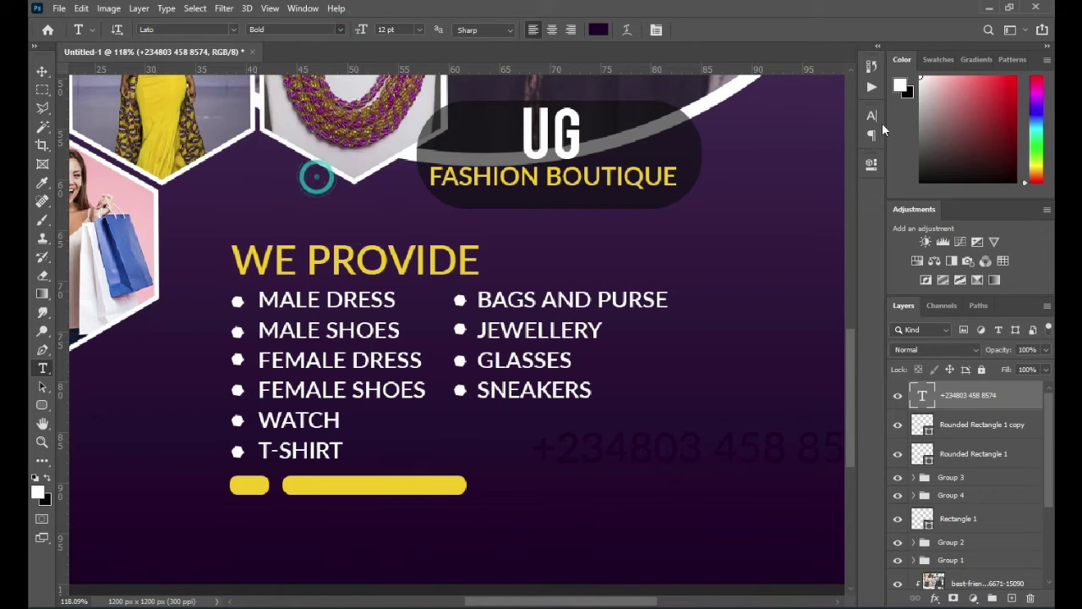
Step: Scale down the phone number text proportionally and place it inside the long yellow bar
{"action": "key", "text": "ctrl+t"}
{"action": "left_click_drag", "start_coordinate": [706, 450], "coordinate": [496, 475]}
{"action": "left_click_drag", "start_coordinate": [678, 477], "coordinate": [387, 491]}
{"action": "key", "text": "Return"}
Step: Place the phone-call image from the Fashion Boutique Design folder directly above the small yellow rectangle's layer
{"action": "left_click", "coordinate": [250, 485]}
{"action": "scroll", "coordinate": [305, 491], "scroll_direction": "up", "scroll_amount": 2}
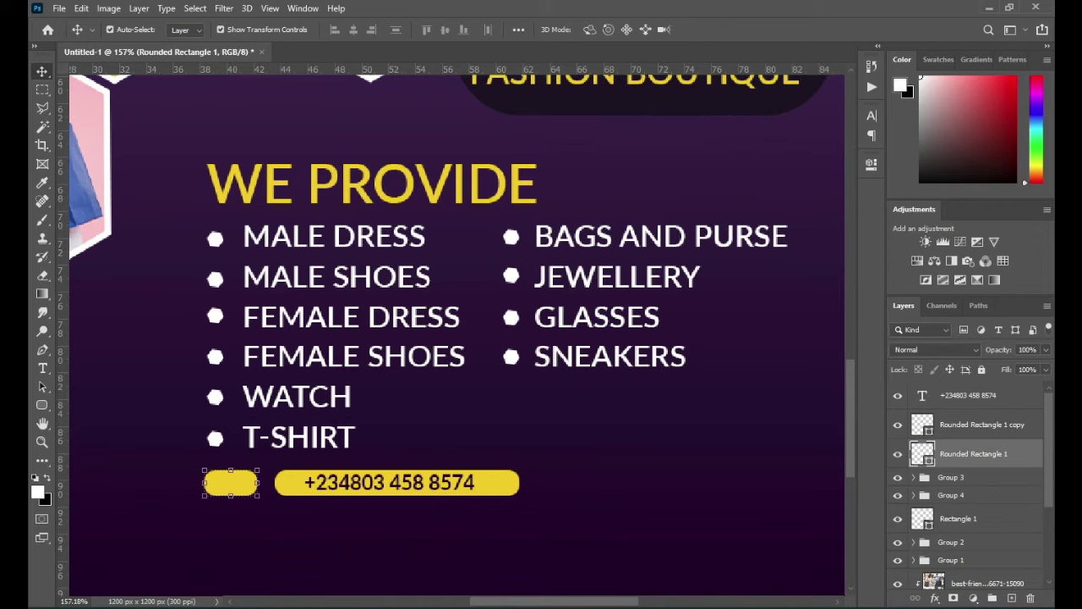
{"action": "key", "text": "alt+Tab"}
{"action": "left_click", "coordinate": [484, 358]}
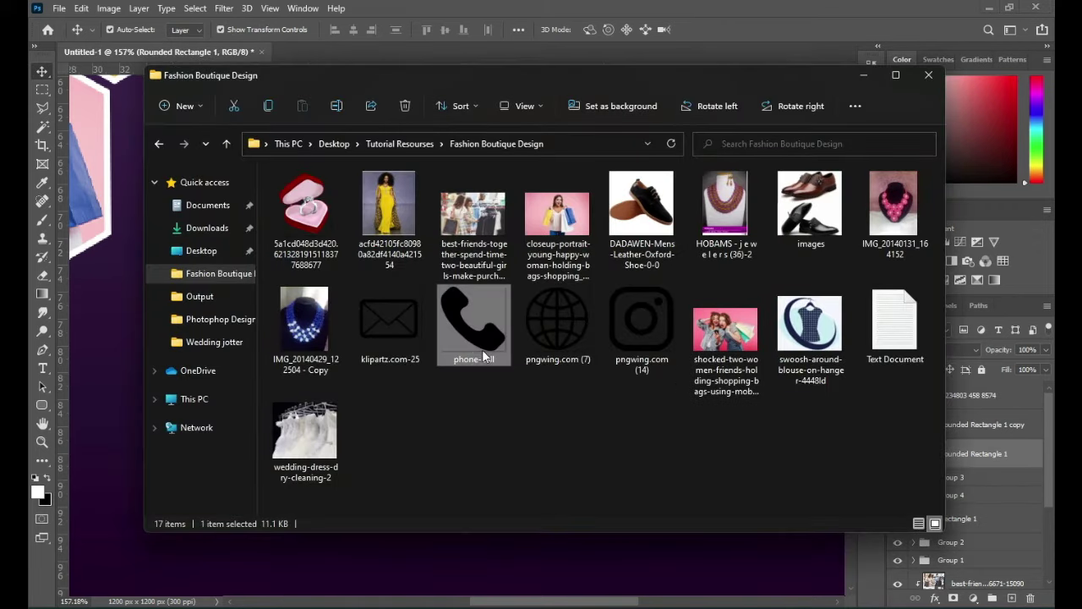
{"action": "left_click_drag", "start_coordinate": [487, 347], "coordinate": [471, 567]}
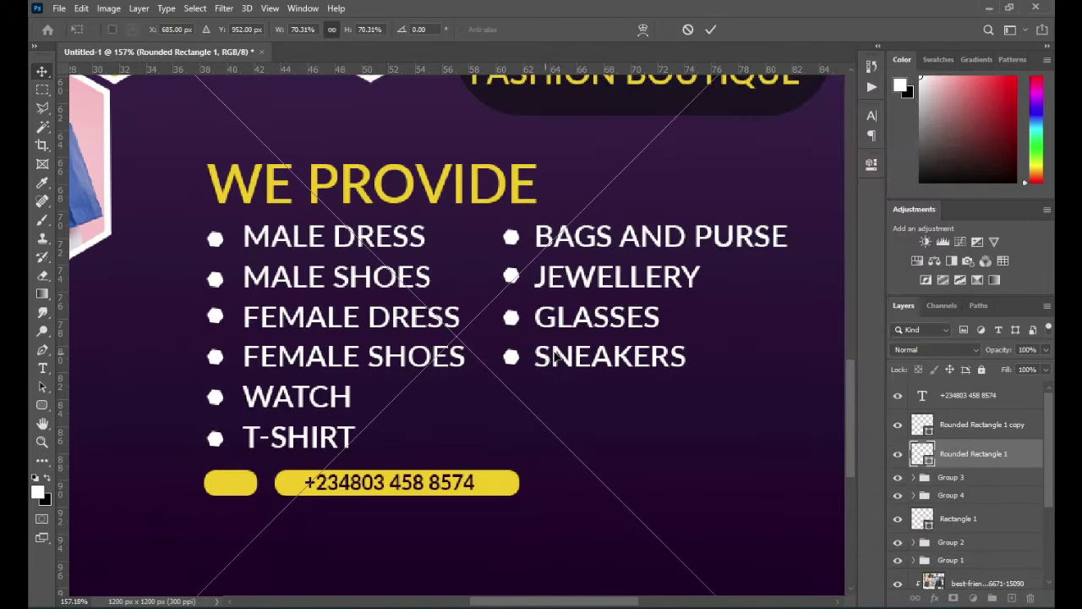
{"action": "scroll", "coordinate": [539, 342], "scroll_direction": "down", "scroll_amount": 5}
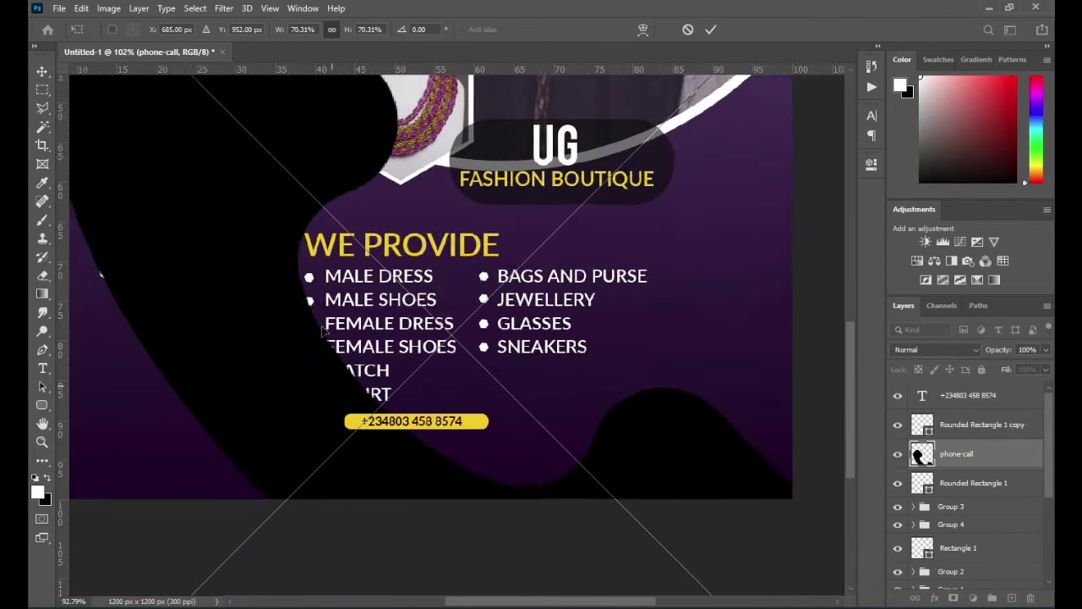
Step: Scale the phone-call icon proportionally to about 1.21% and position it inside the small yellow rounded rectangle
{"action": "left_click_drag", "start_coordinate": [762, 334], "coordinate": [500, 489]}
{"action": "scroll", "coordinate": [135, 338], "scroll_direction": "up", "scroll_amount": 3}
{"action": "scroll", "coordinate": [382, 355], "scroll_direction": "up", "scroll_amount": 2}
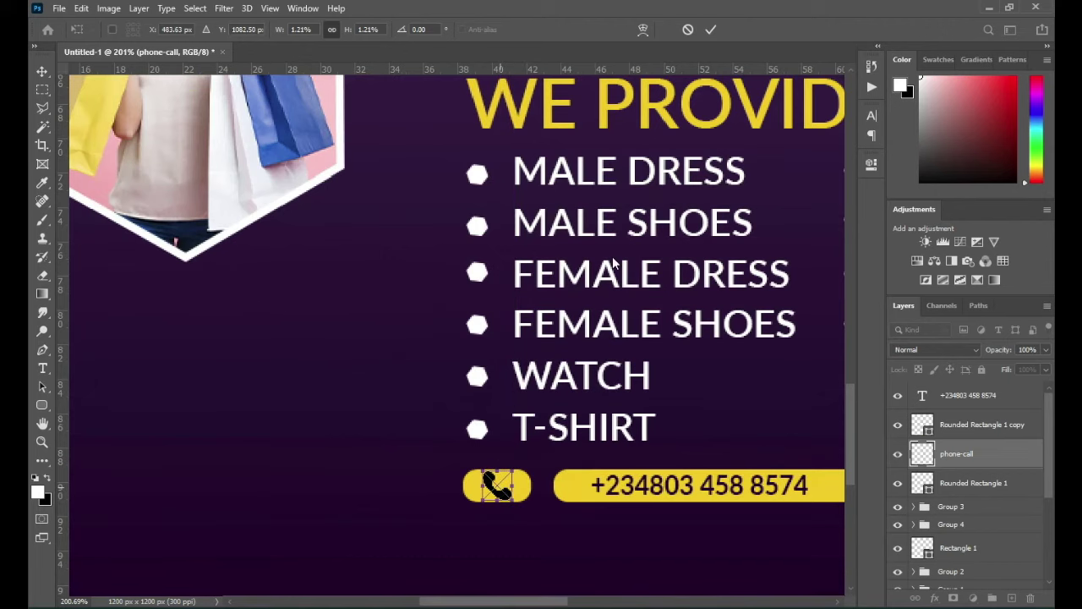
{"action": "left_click", "coordinate": [708, 28]}
Step: Group the phone number text, phone-call icon and both yellow rounded rectangles
{"action": "scroll", "coordinate": [366, 423], "scroll_direction": "down", "scroll_amount": 2}
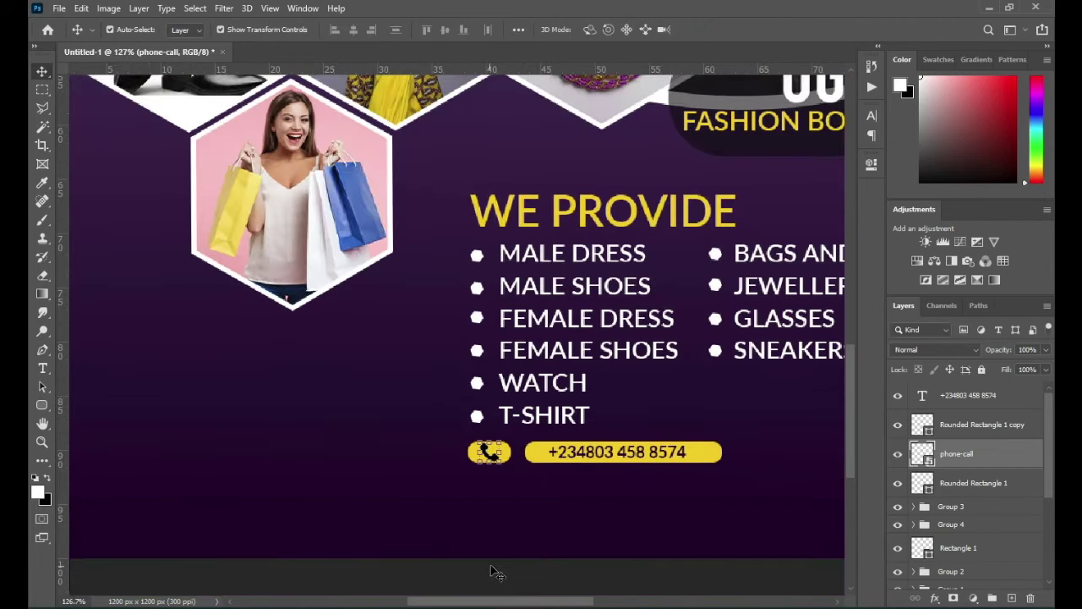
{"action": "scroll", "coordinate": [497, 573], "scroll_direction": "down", "scroll_amount": 2}
{"action": "left_click", "coordinate": [966, 483]}
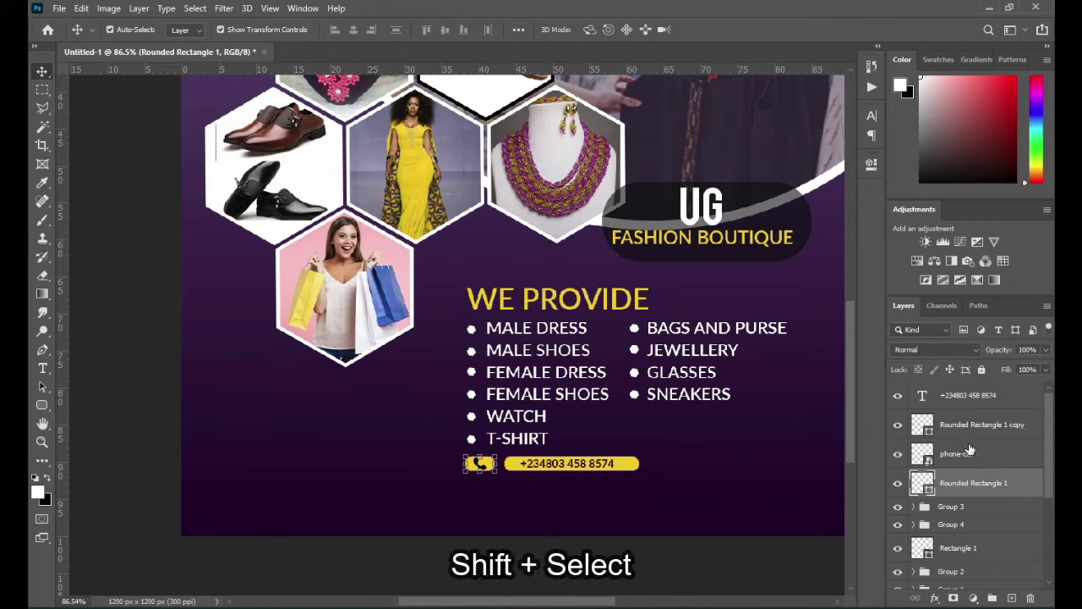
{"action": "left_click", "coordinate": [964, 399], "text": "shift"}
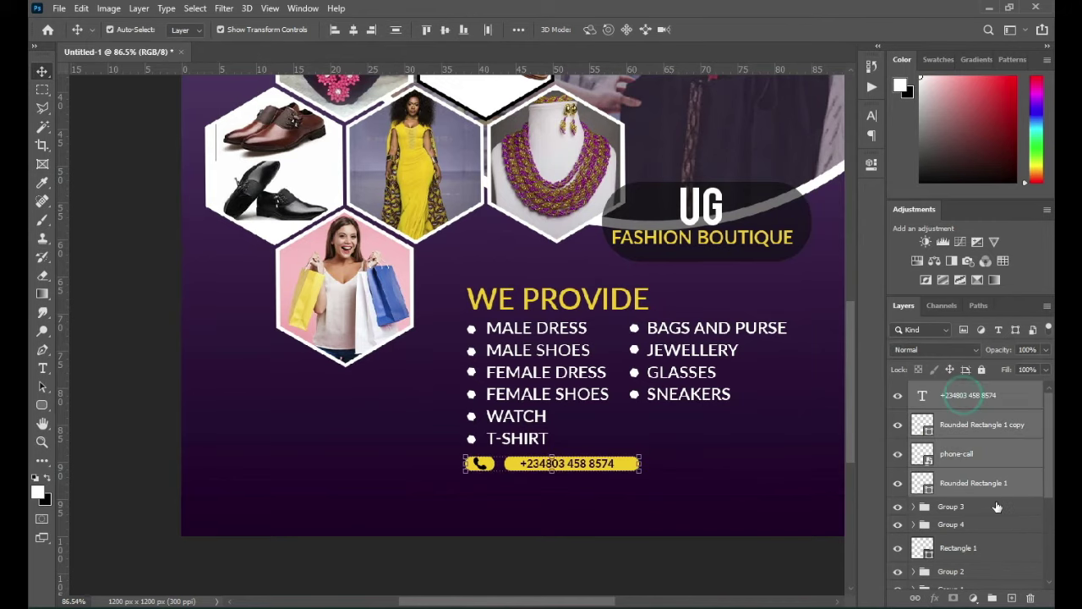
{"action": "key", "text": "ctrl+g"}
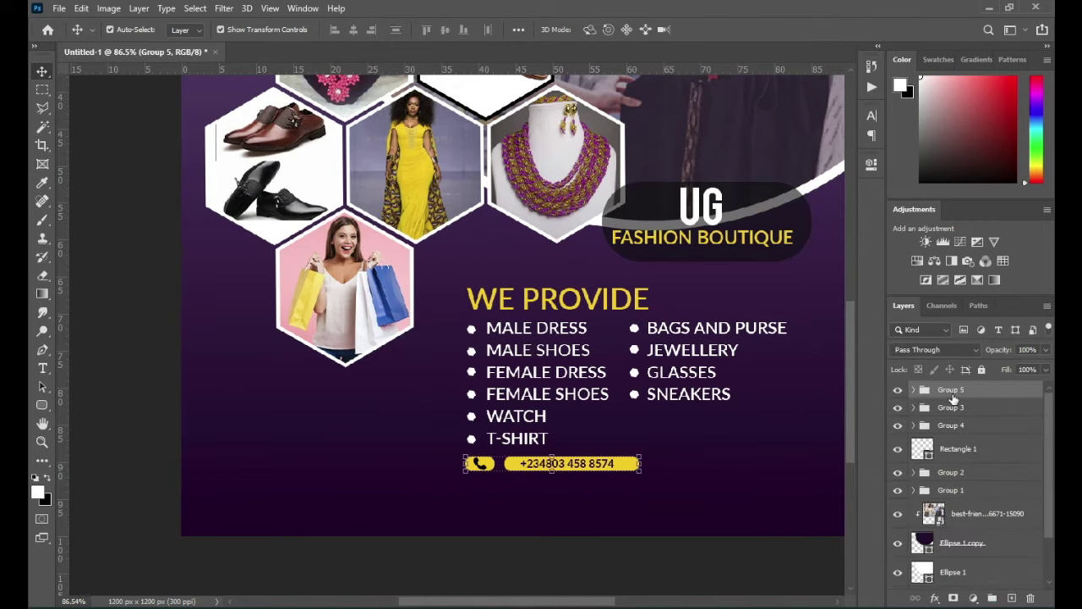
Step: Duplicate the phone contact bar group and place the copy beside the original on the same row
{"action": "key", "text": "ctrl+j"}
{"action": "scroll", "coordinate": [549, 461], "scroll_direction": "up", "scroll_amount": 2}
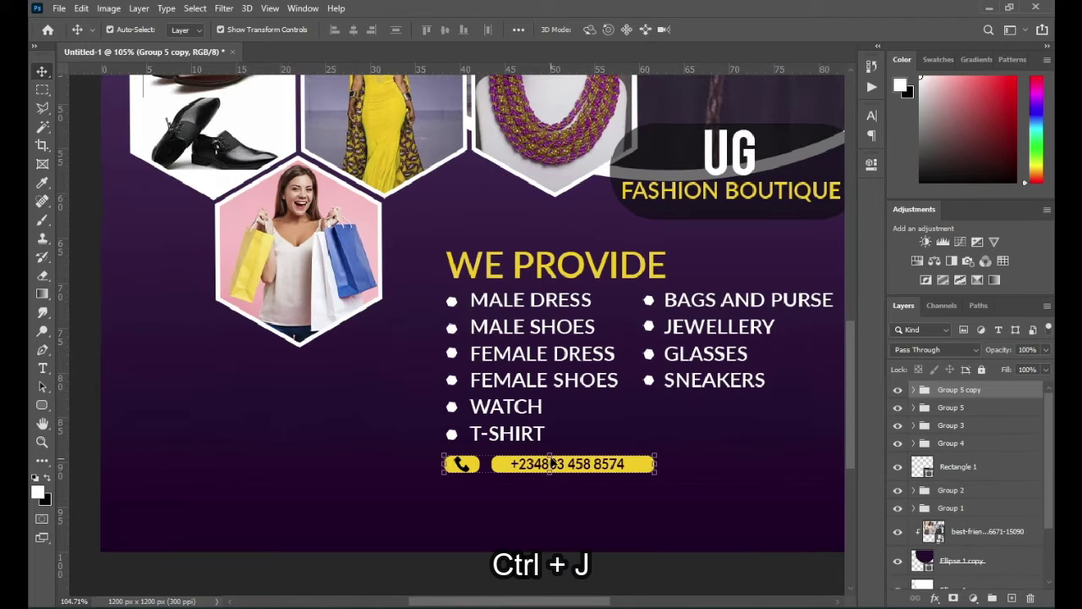
{"action": "key", "text": "ctrl+t"}
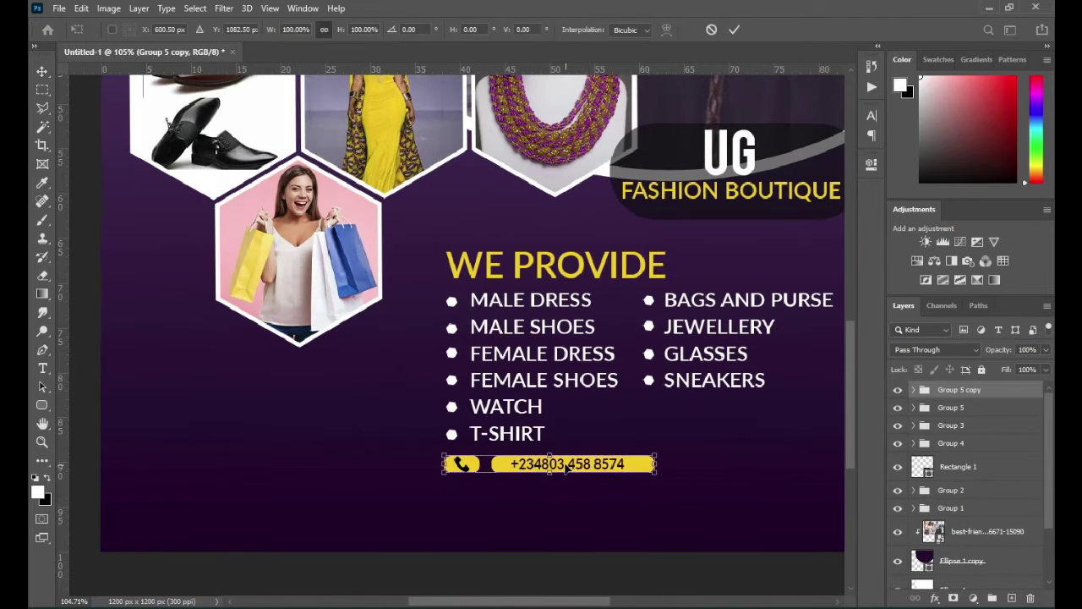
{"action": "left_click_drag", "start_coordinate": [573, 468], "coordinate": [811, 468]}
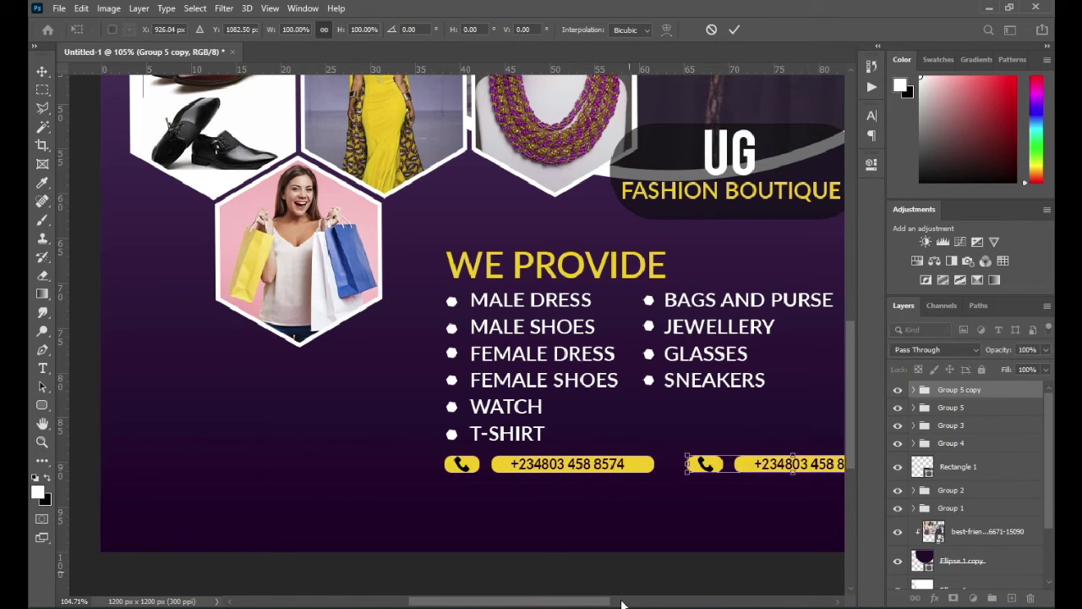
{"action": "left_click_drag", "start_coordinate": [600, 605], "coordinate": [699, 604]}
{"action": "left_click", "coordinate": [734, 30]}
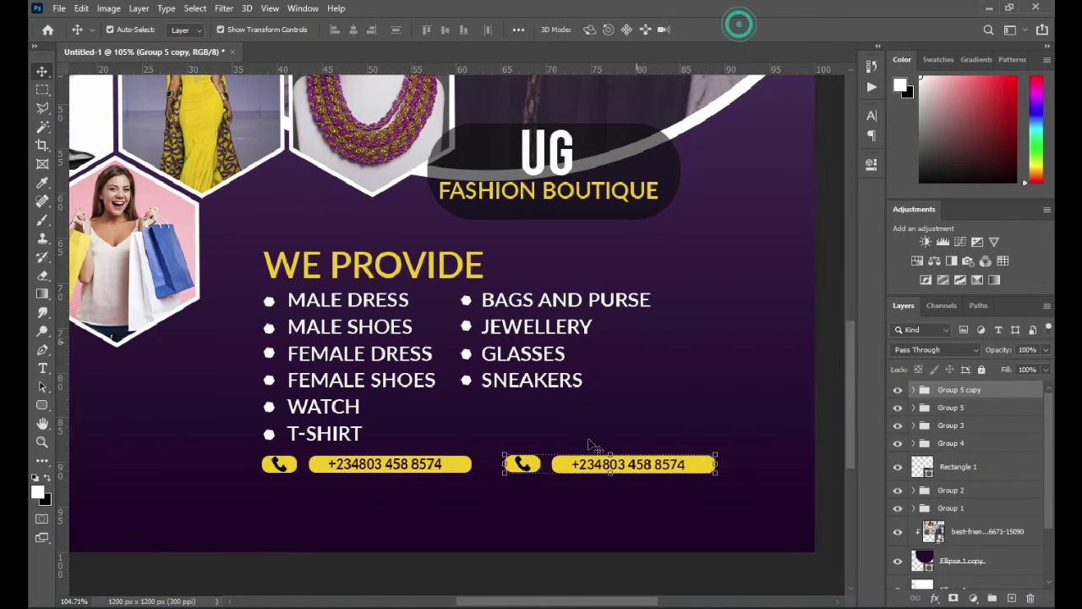
Step: Duplicate both contact bar groups together and place the copies directly below as a second row
{"action": "scroll", "coordinate": [534, 461], "scroll_direction": "up", "scroll_amount": 2}
{"action": "left_click", "coordinate": [949, 409]}
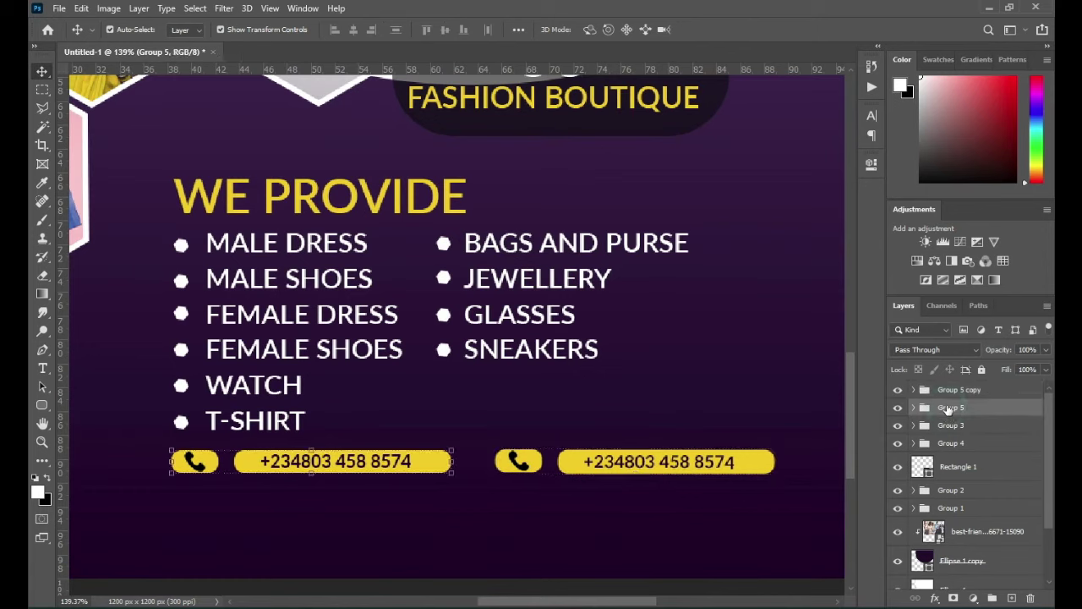
{"action": "left_click", "coordinate": [949, 390], "text": "shift"}
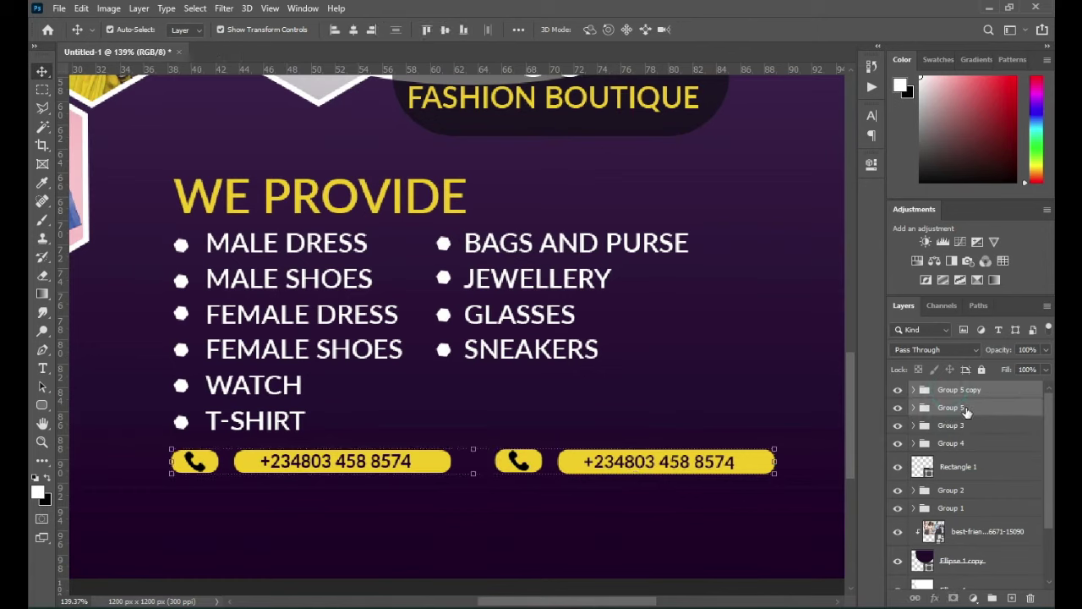
{"action": "key", "text": "ctrl+j"}
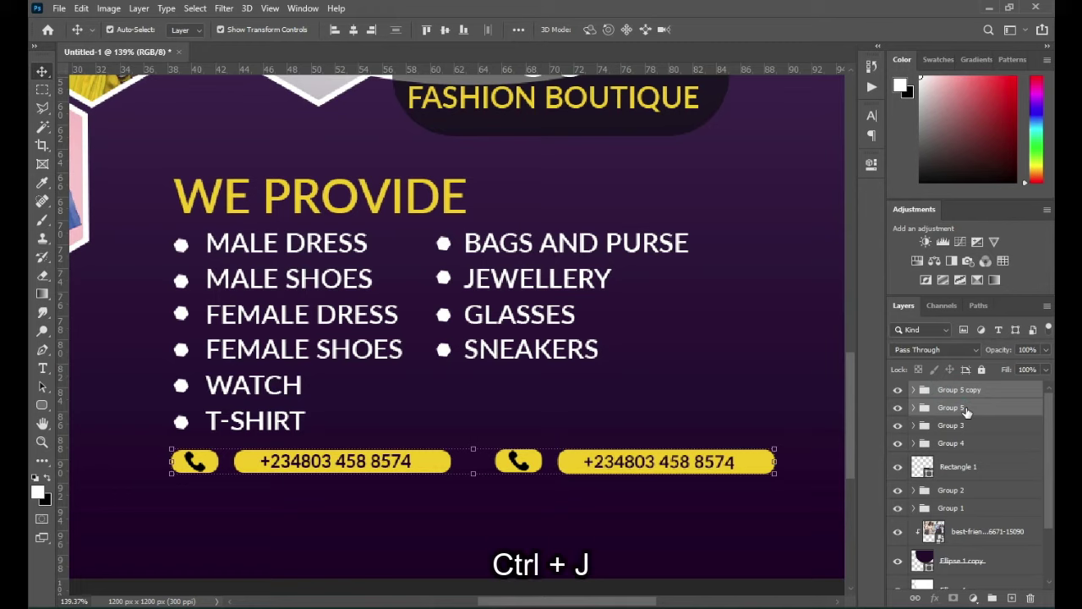
{"action": "key", "text": "ctrl+t"}
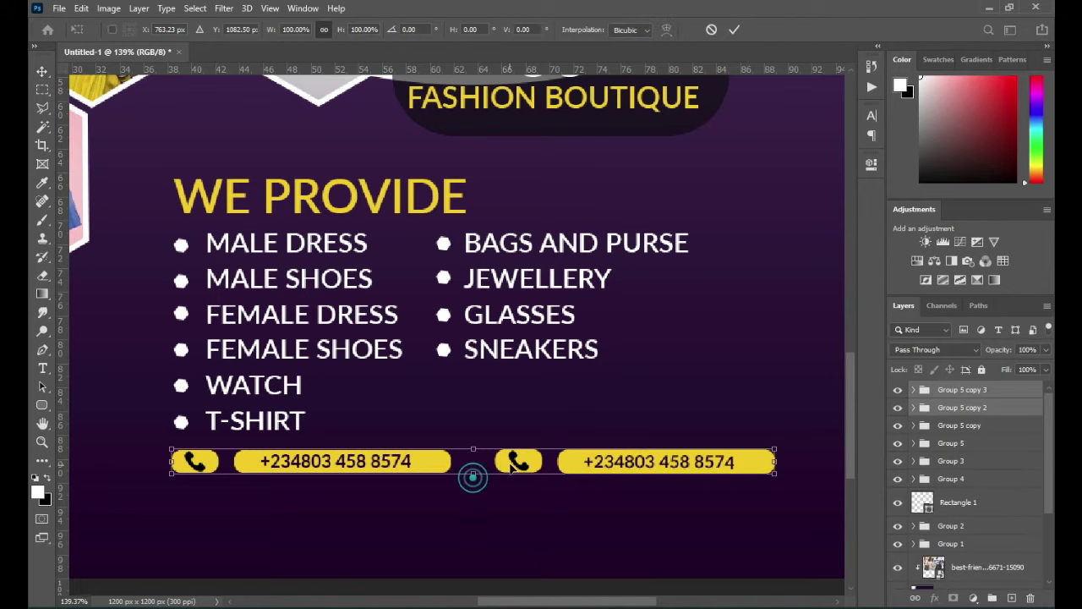
{"action": "left_click_drag", "start_coordinate": [517, 472], "coordinate": [519, 495]}
{"action": "key", "text": "Return"}
Step: Replace the phone icon in the first bar of the second row with the Instagram image pngwing.com (14), scaled to about 3.53%
{"action": "left_click", "coordinate": [195, 498]}
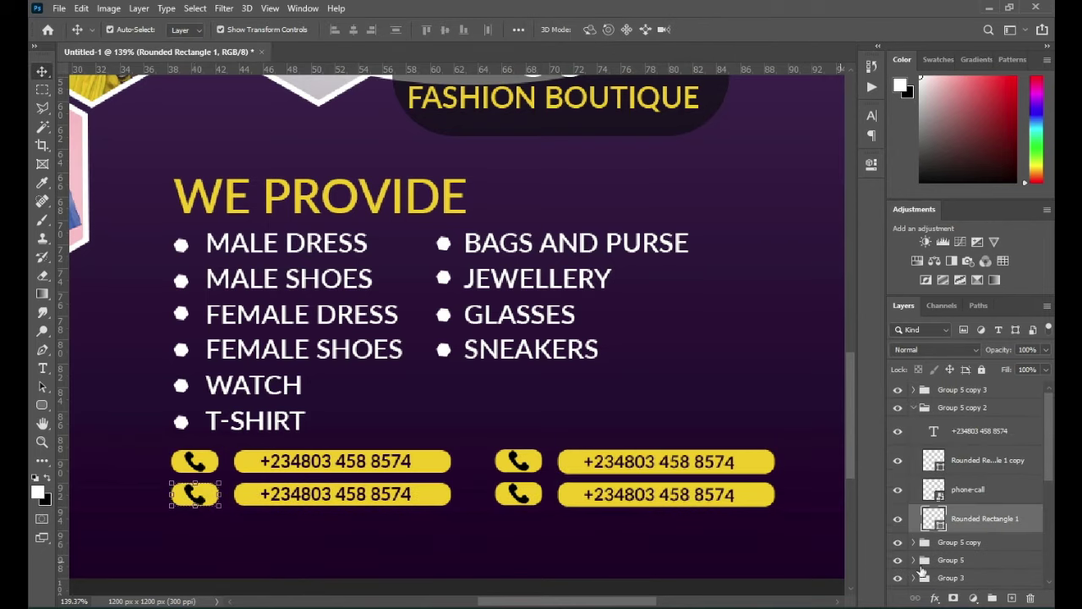
{"action": "left_click", "coordinate": [974, 491]}
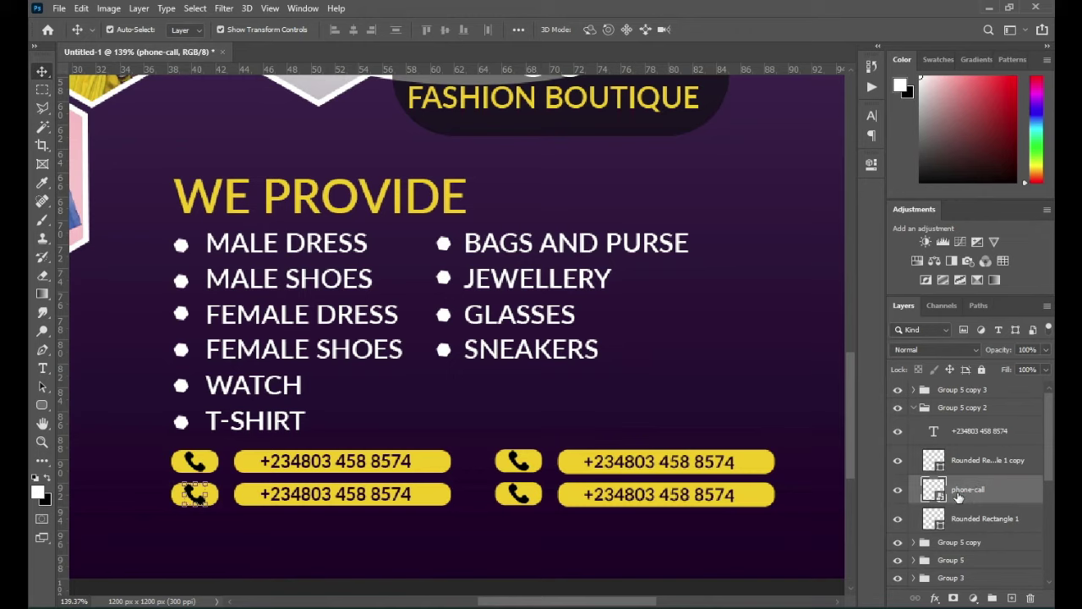
{"action": "key", "text": "Delete"}
{"action": "key", "text": "alt+Tab"}
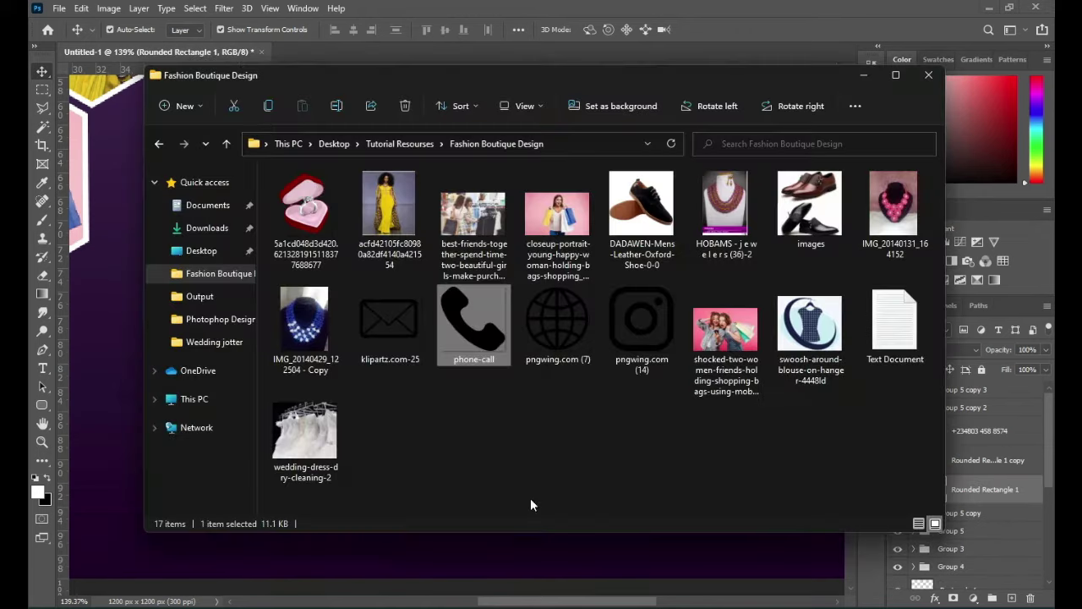
{"action": "left_click", "coordinate": [492, 448]}
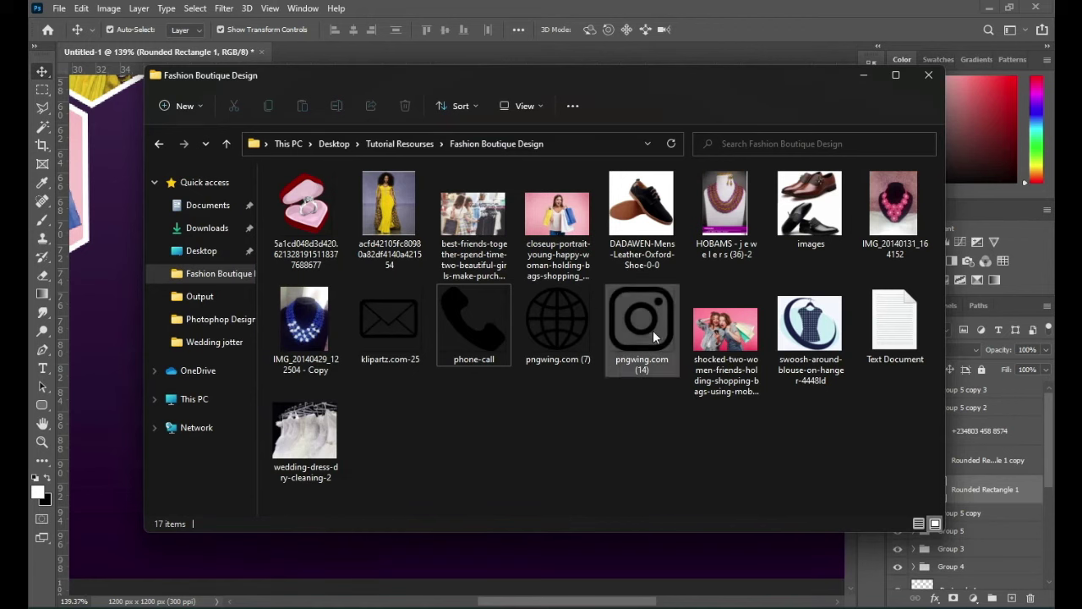
{"action": "left_click_drag", "start_coordinate": [652, 330], "coordinate": [442, 551]}
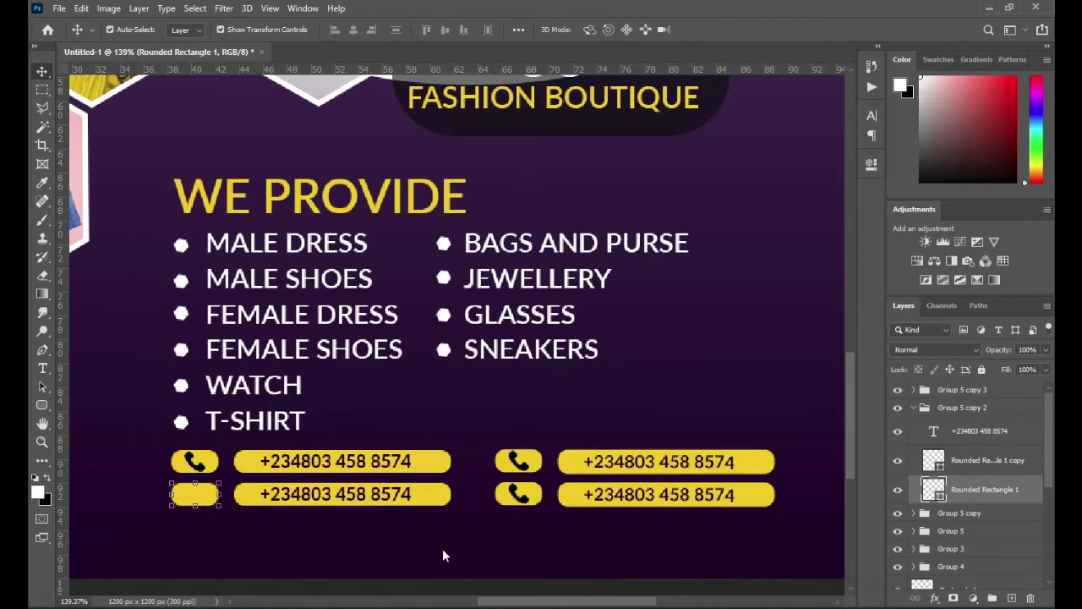
{"action": "left_click_drag", "start_coordinate": [738, 330], "coordinate": [223, 479]}
{"action": "scroll", "coordinate": [160, 518], "scroll_direction": "up", "scroll_amount": 3}
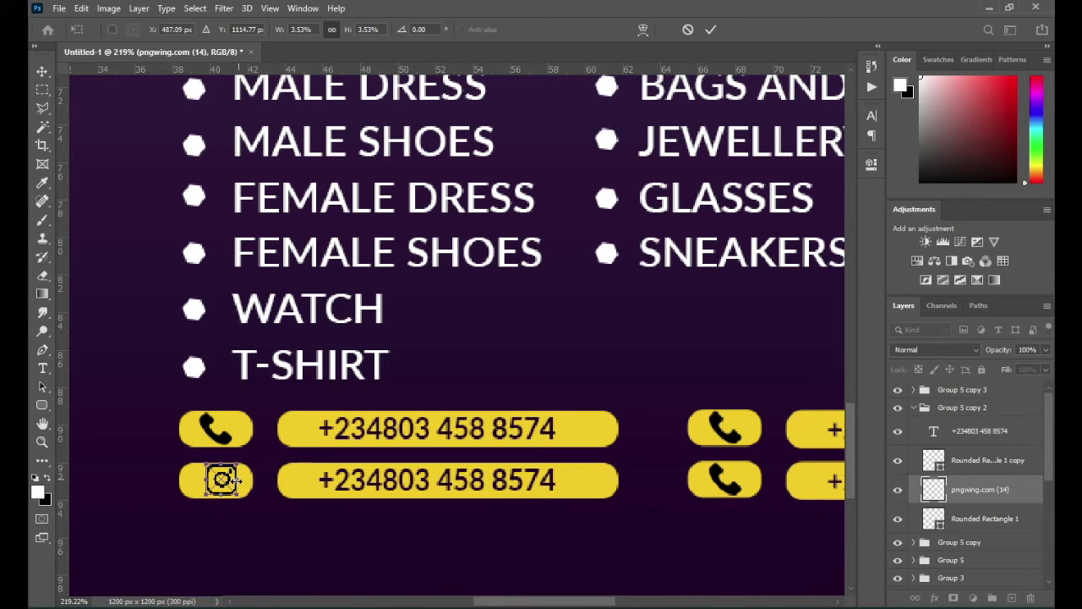
Step: Replace the phone number beside the Instagram icon with the Instagram handle copied from the text document
{"action": "left_click", "coordinate": [397, 476]}
{"action": "double_click", "coordinate": [398, 476]}
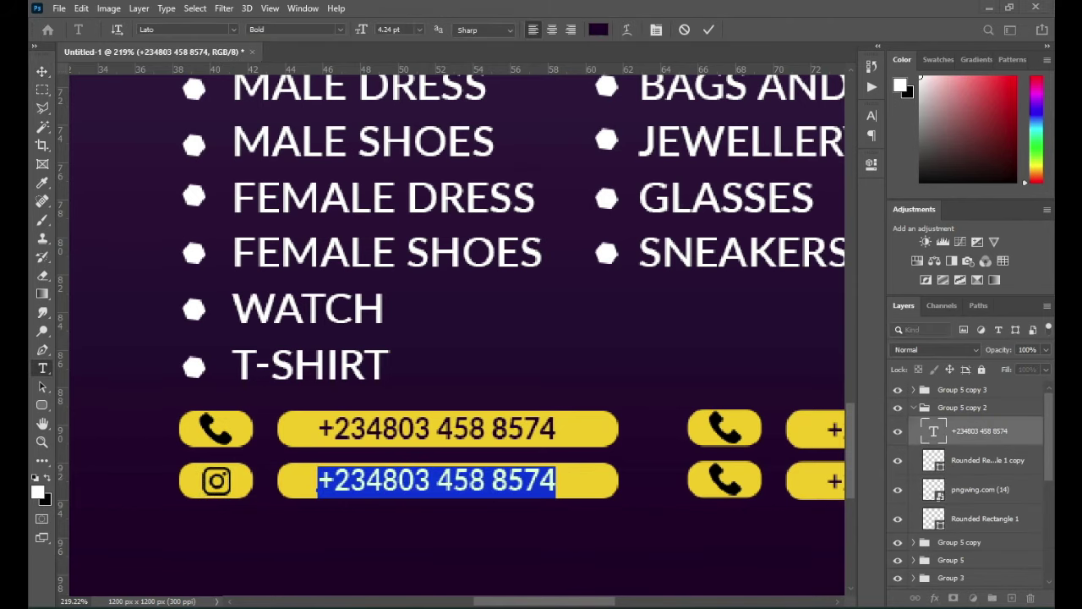
{"action": "key", "text": "alt+Tab"}
{"action": "left_click_drag", "start_coordinate": [140, 465], "coordinate": [209, 464]}
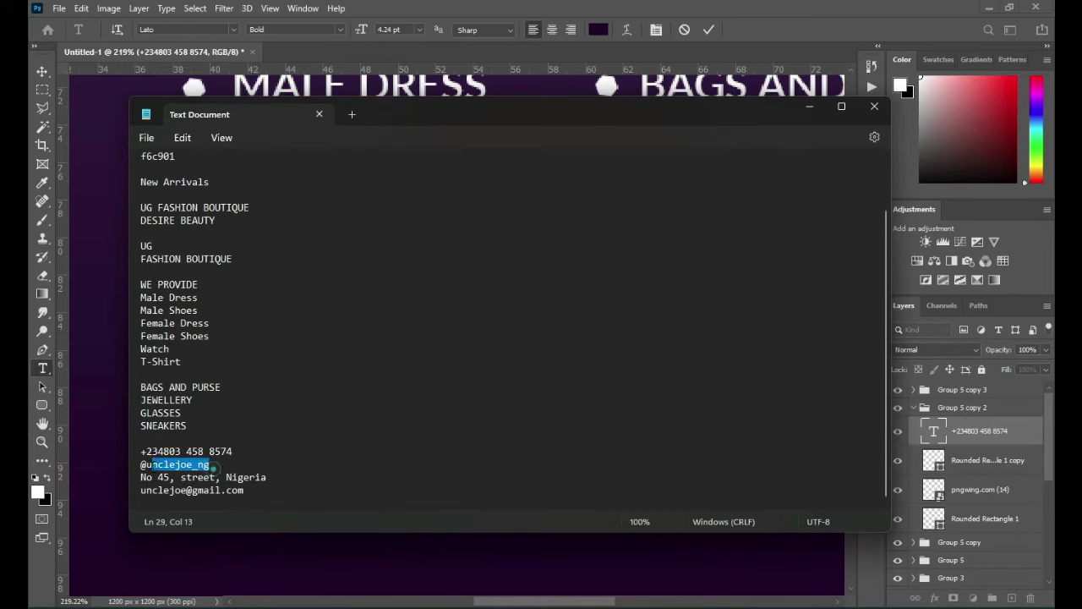
{"action": "key", "text": "ctrl+c"}
{"action": "key", "text": "alt+Tab"}
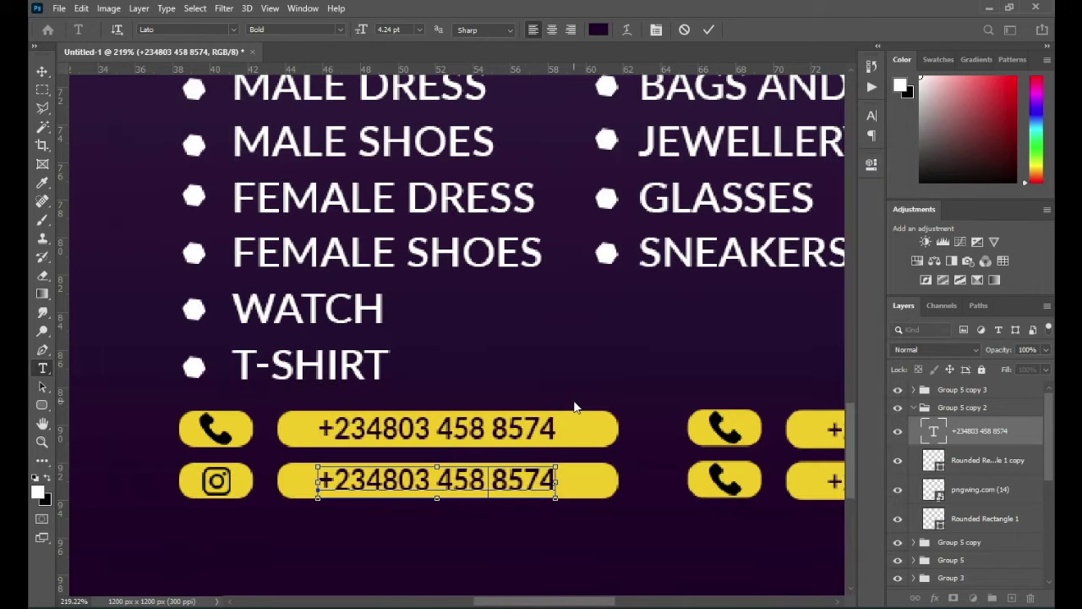
{"action": "key", "text": "ctrl+v"}
{"action": "left_click", "coordinate": [708, 30]}
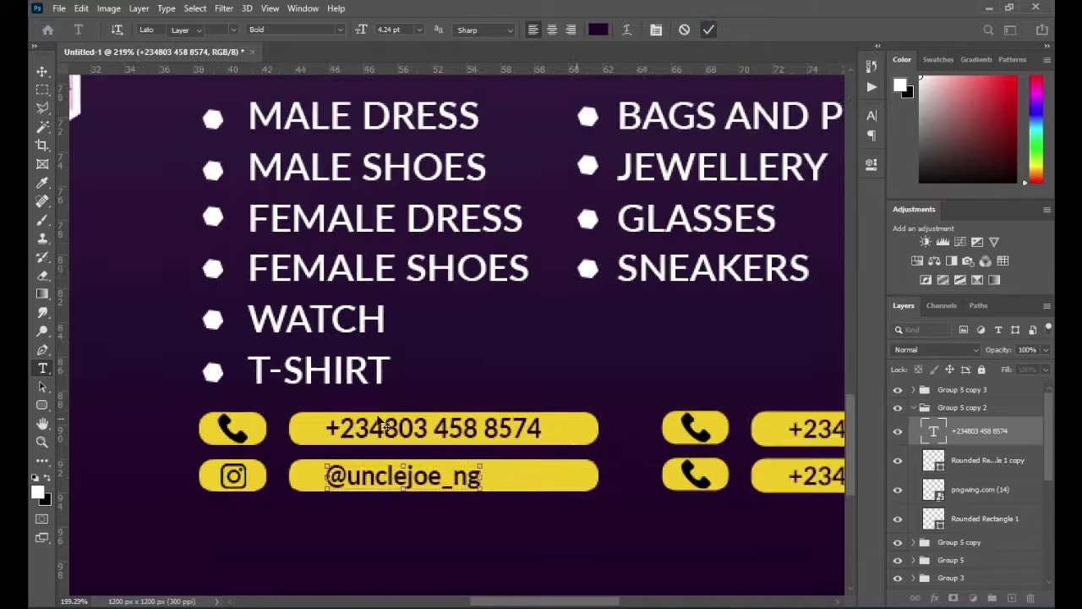
Step: Replace the phone number in the first row's second contact bar with the street address from the text document
{"action": "scroll", "coordinate": [607, 338], "scroll_direction": "down", "scroll_amount": 2}
{"action": "scroll", "coordinate": [692, 127], "scroll_direction": "up", "scroll_amount": 1}
{"action": "left_click", "coordinate": [277, 411]}
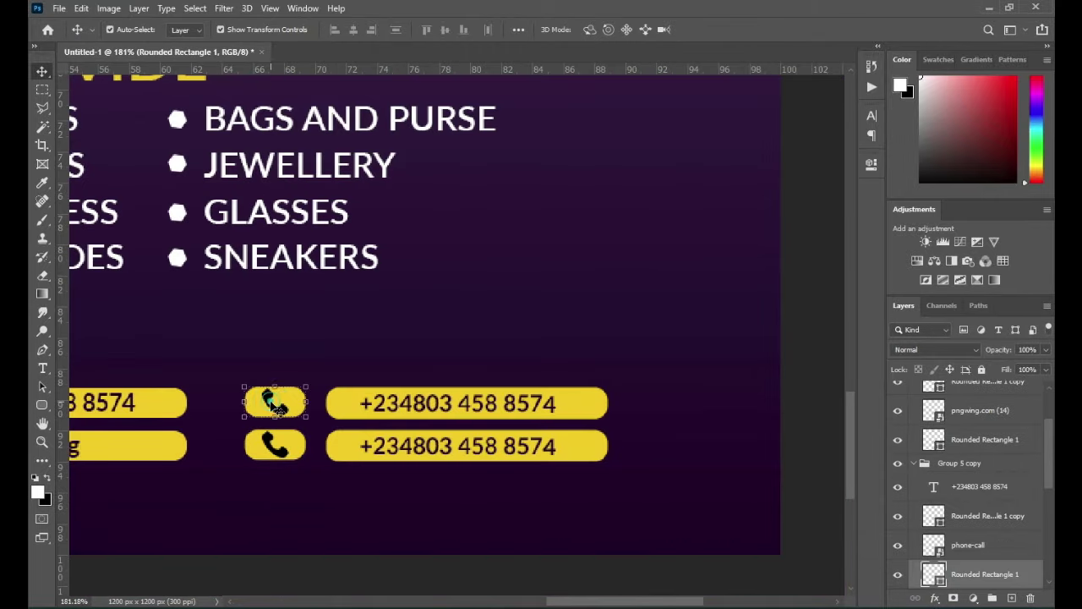
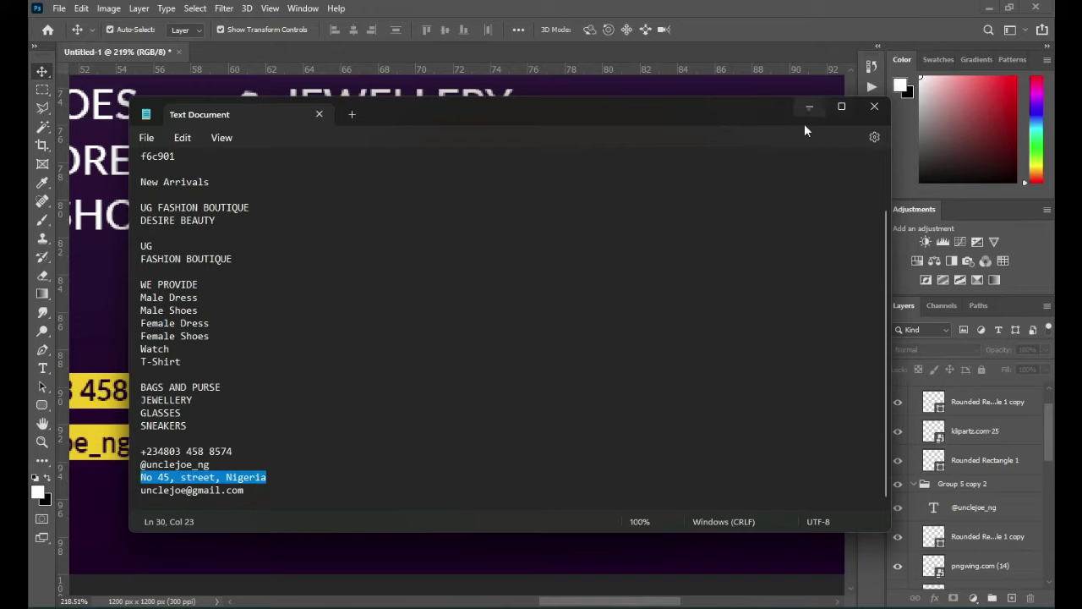
{"action": "double_click", "coordinate": [592, 387]}
{"action": "type", "text": "No 45, street, Nigeria"}
{"action": "left_click", "coordinate": [706, 30]}
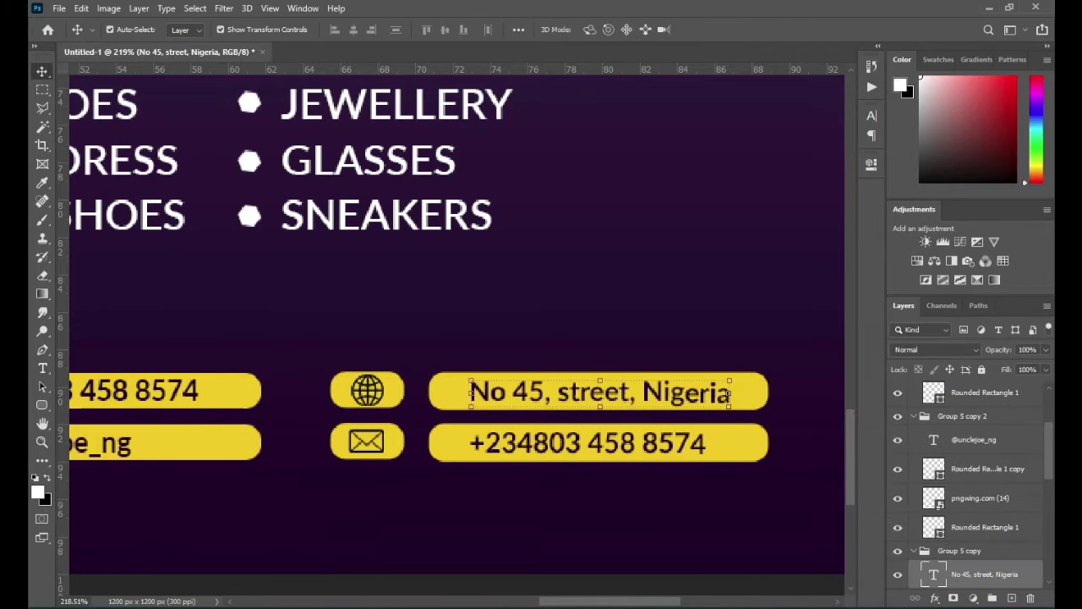
Step: Replace the phone number beside the envelope icon with the e-mail address copied from the text document
{"action": "key", "text": "alt+Tab"}
{"action": "left_click_drag", "start_coordinate": [137, 488], "coordinate": [244, 488]}
{"action": "key", "text": "ctrl+c"}
{"action": "left_click", "coordinate": [807, 109]}
{"action": "double_click", "coordinate": [594, 443]}
{"action": "key", "text": "ctrl+a"}
{"action": "key", "text": "ctrl+v"}
{"action": "left_click", "coordinate": [709, 29]}
Step: Select the four contact bar groups plus the WE PROVIDE group and nudge them slightly down together
{"action": "scroll", "coordinate": [778, 437], "scroll_direction": "down", "scroll_amount": 5}
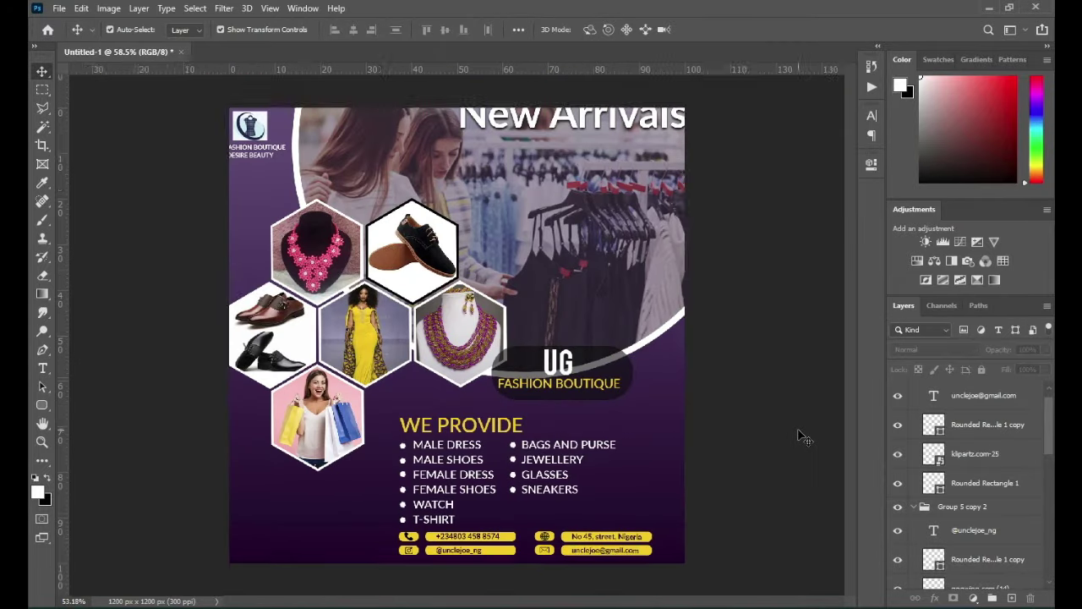
{"action": "scroll", "coordinate": [805, 437], "scroll_direction": "down", "scroll_amount": 2}
{"action": "scroll", "coordinate": [913, 520], "scroll_direction": "up", "scroll_amount": 4}
{"action": "left_click", "coordinate": [968, 427]}
{"action": "left_click", "coordinate": [962, 444]}
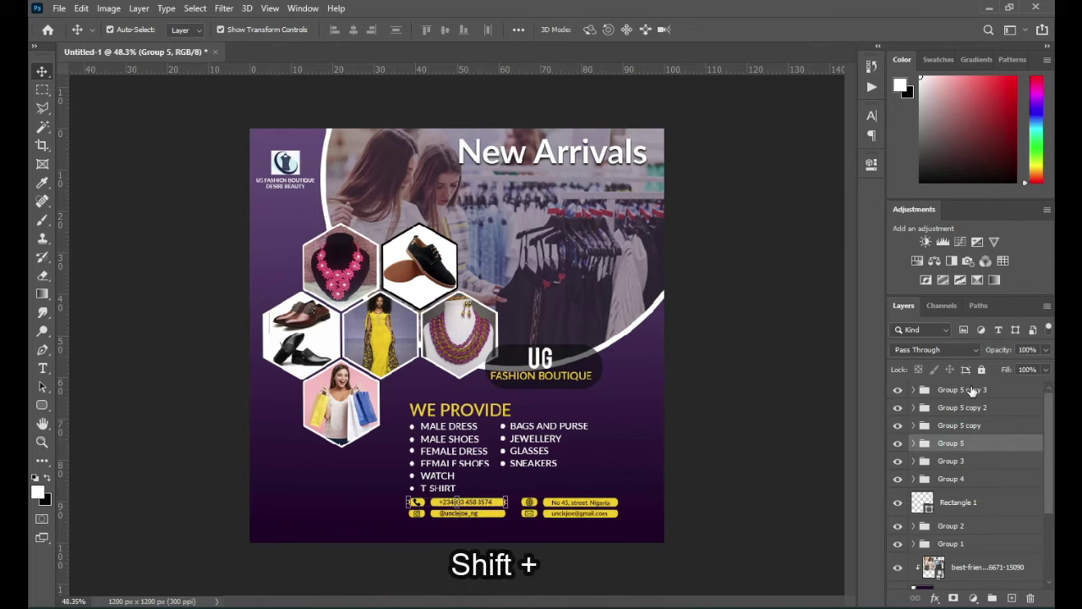
{"action": "left_click", "coordinate": [970, 390], "text": "shift"}
{"action": "left_click", "coordinate": [953, 462], "text": "shift"}
{"action": "key", "text": "shift+Down"}
{"action": "key", "text": "shift+Down"}
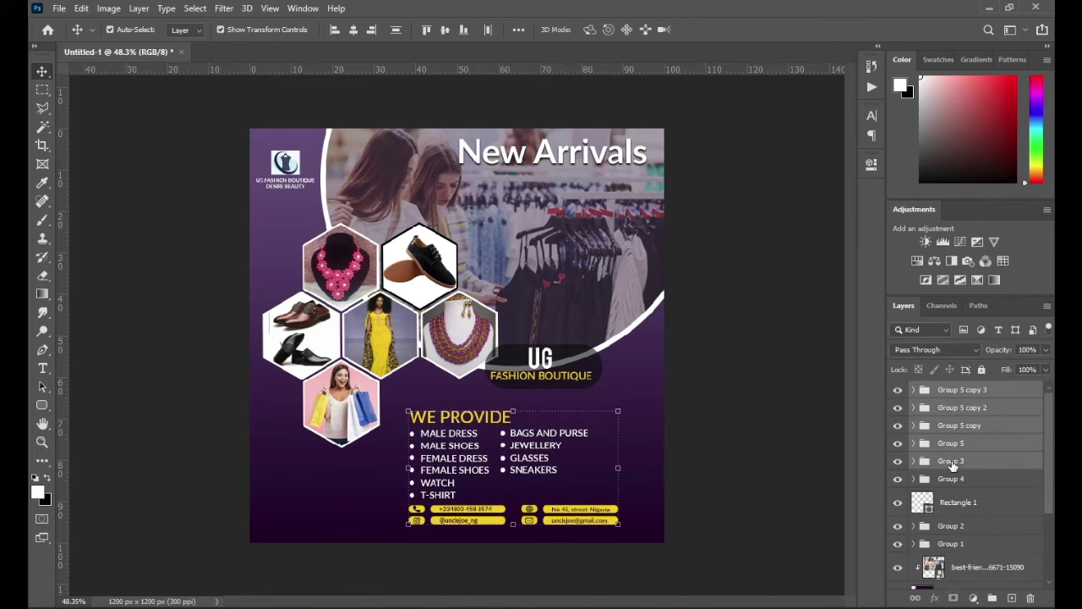
{"action": "left_click", "coordinate": [758, 399]}
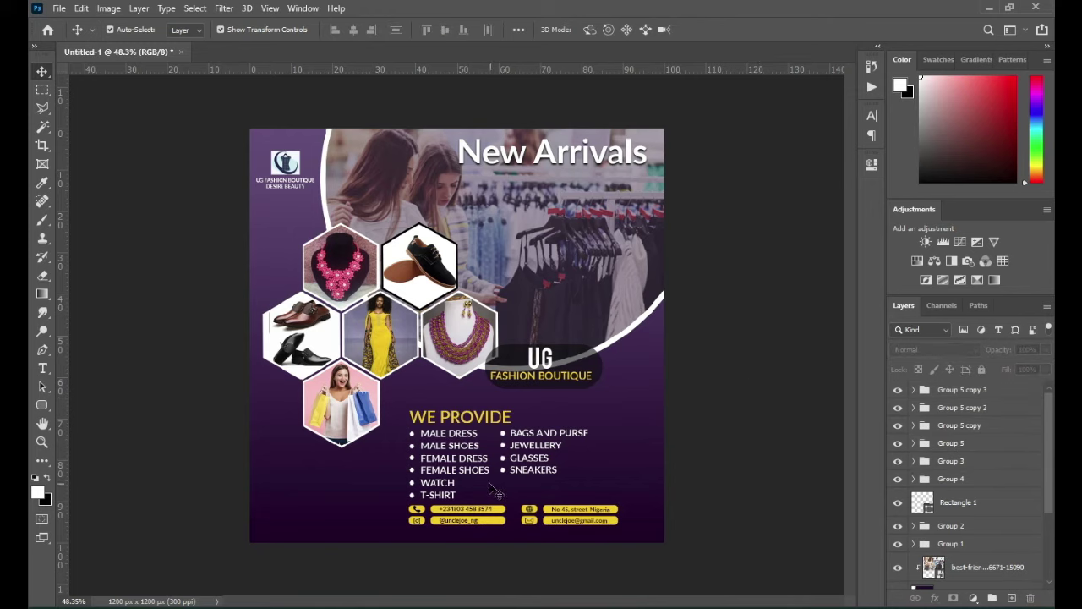
Step: Draw a white vertical rounded rectangle about 37 x 343 px below the lowest hexagon and place a duplicate beside it, slightly lower
{"action": "key", "text": "ctrl+plus"}
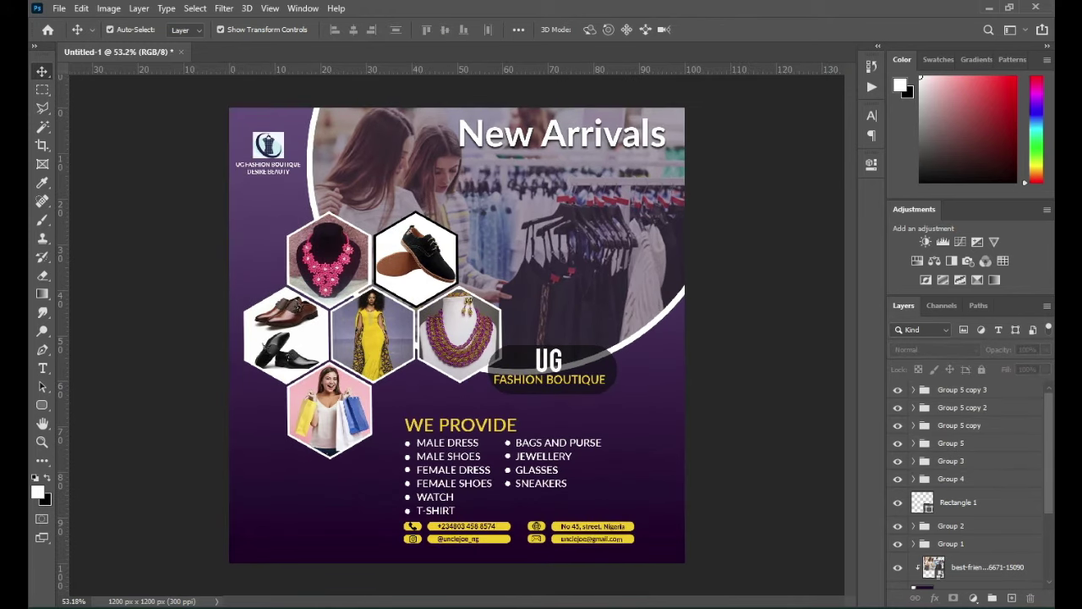
{"action": "right_click", "coordinate": [41, 405]}
{"action": "left_click", "coordinate": [96, 406]}
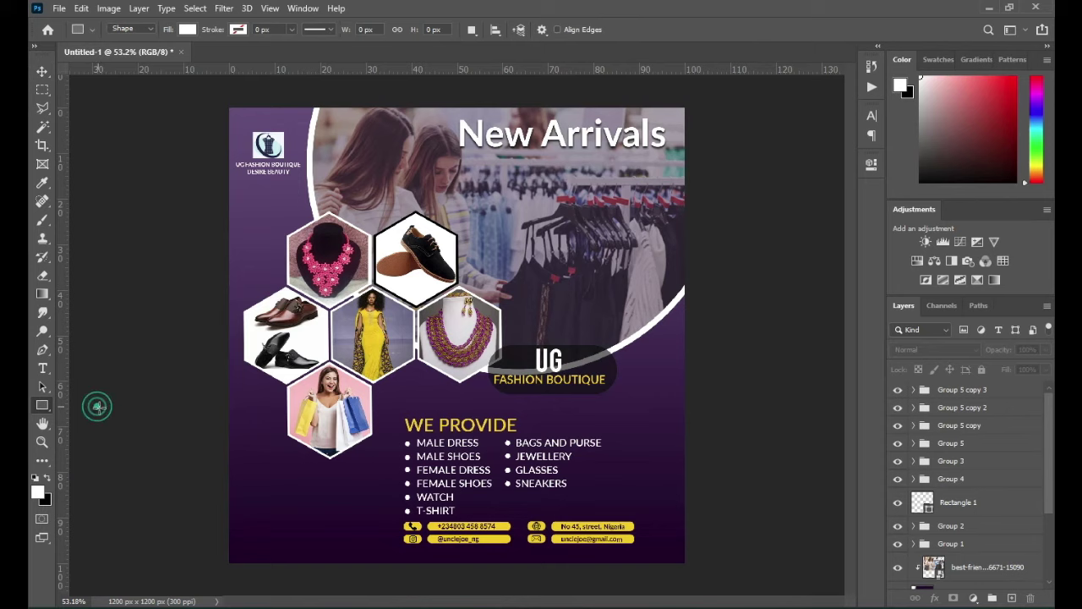
{"action": "left_click_drag", "start_coordinate": [280, 461], "coordinate": [286, 584]}
{"action": "left_click", "coordinate": [41, 71]}
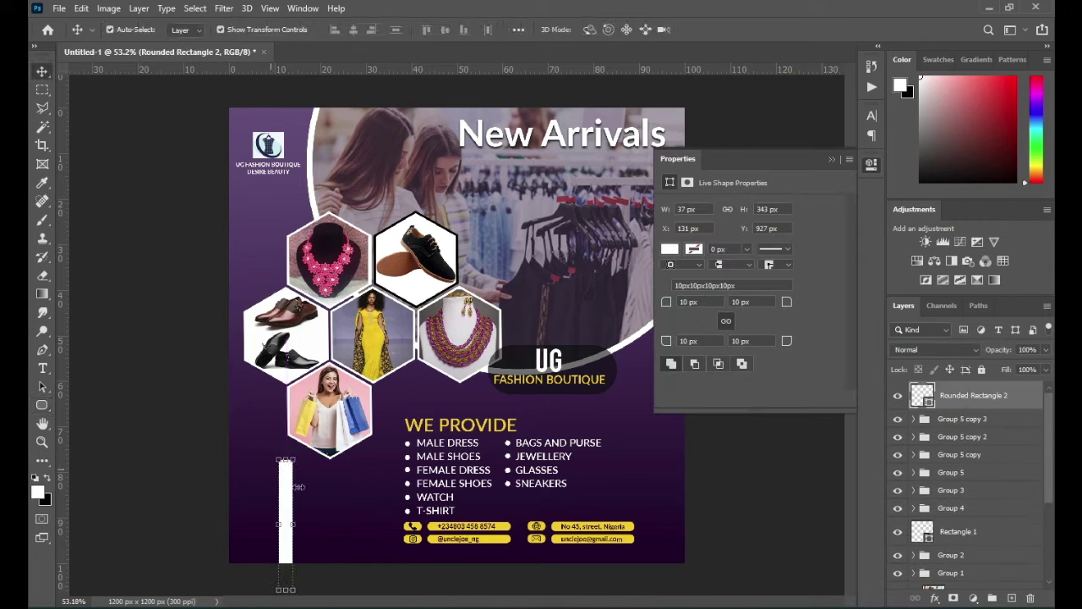
{"action": "left_click", "coordinate": [833, 159]}
{"action": "key", "text": "ctrl+j"}
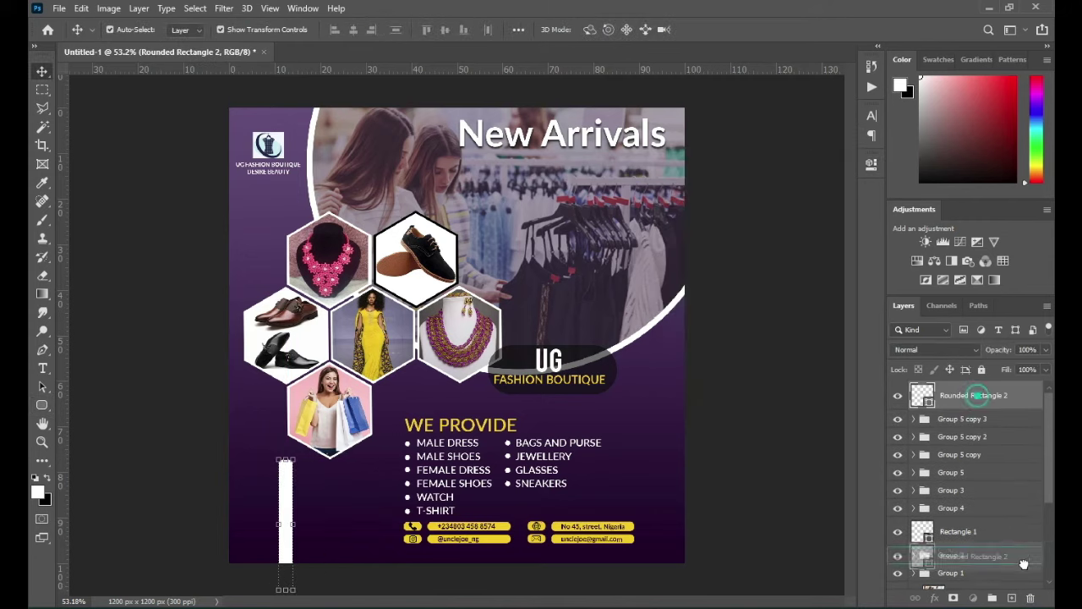
{"action": "left_click_drag", "start_coordinate": [287, 499], "coordinate": [307, 526]}
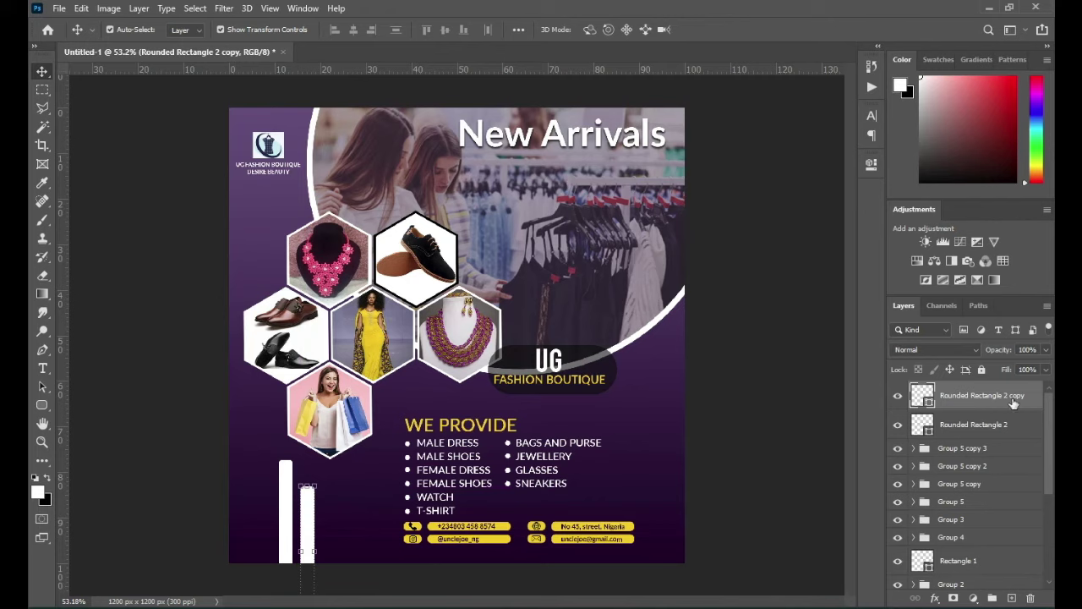
Step: Set the corner radii of both white vertical bars to 17 px
{"action": "scroll", "coordinate": [406, 592], "scroll_direction": "up", "scroll_amount": 3}
{"action": "left_click", "coordinate": [872, 164]}
{"action": "left_click_drag", "start_coordinate": [785, 303], "coordinate": [791, 302]}
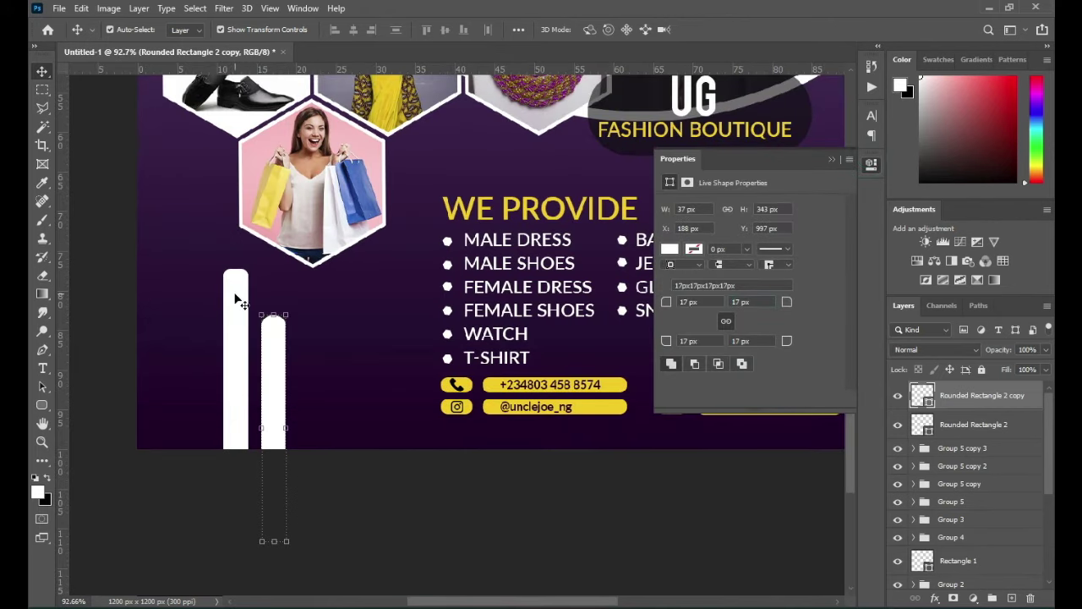
{"action": "left_click", "coordinate": [235, 294]}
{"action": "left_click", "coordinate": [785, 302]}
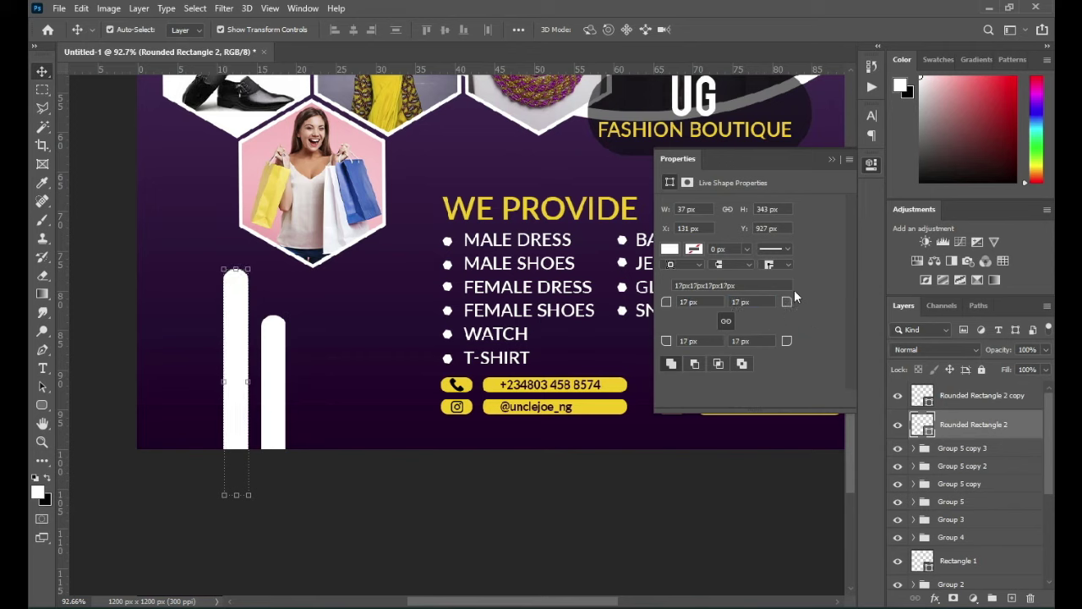
{"action": "left_click", "coordinate": [833, 160]}
Step: Duplicate the two white vertical bars together in place
{"action": "left_click", "coordinate": [280, 356]}
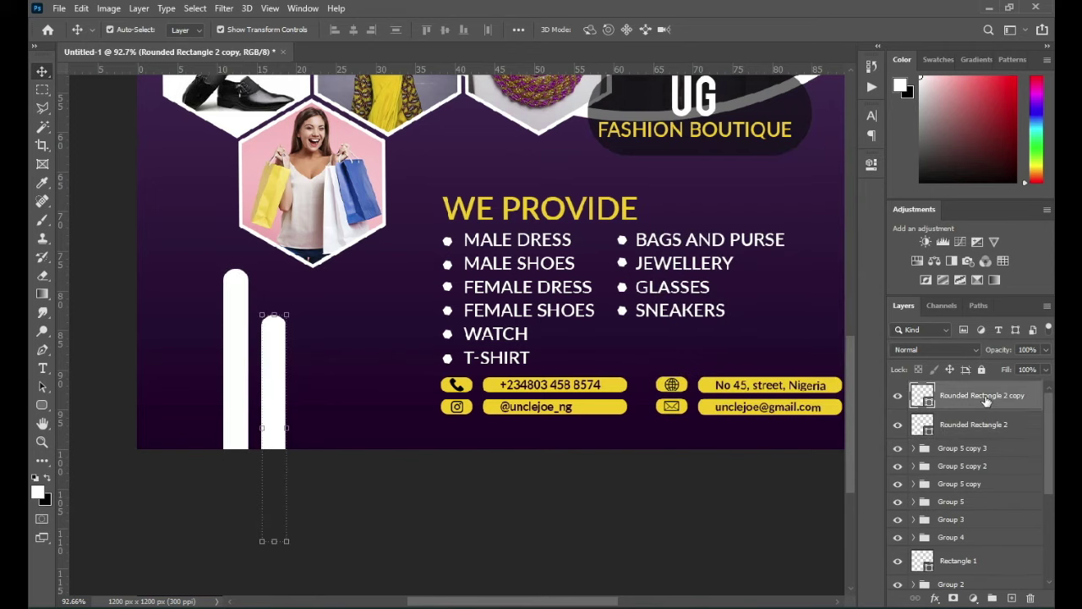
{"action": "left_click", "coordinate": [977, 426], "text": "shift"}
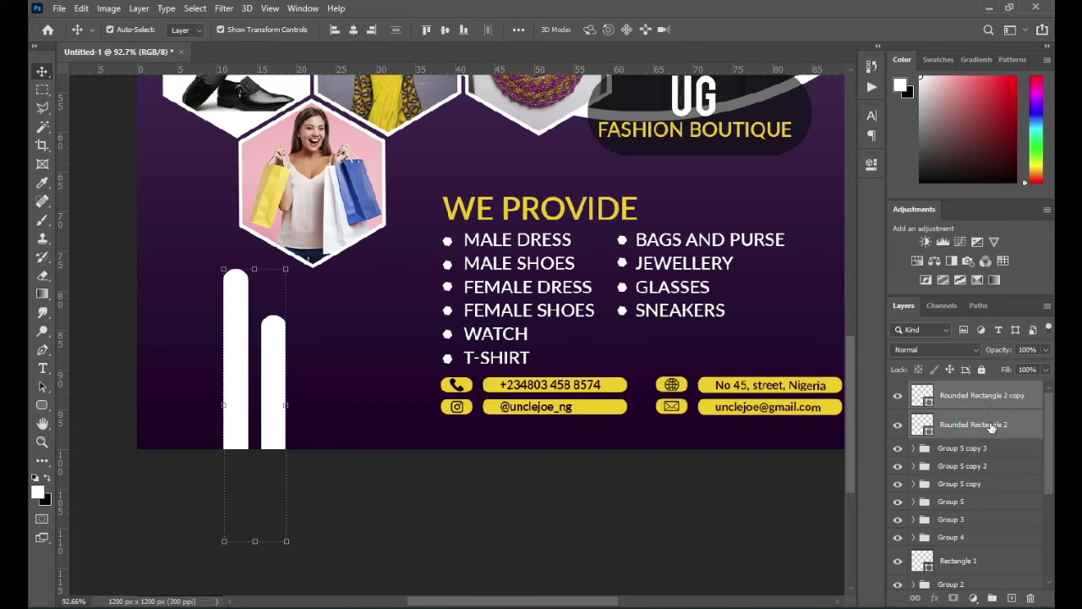
{"action": "key", "text": "ctrl+c"}
{"action": "key", "text": "ctrl+v"}
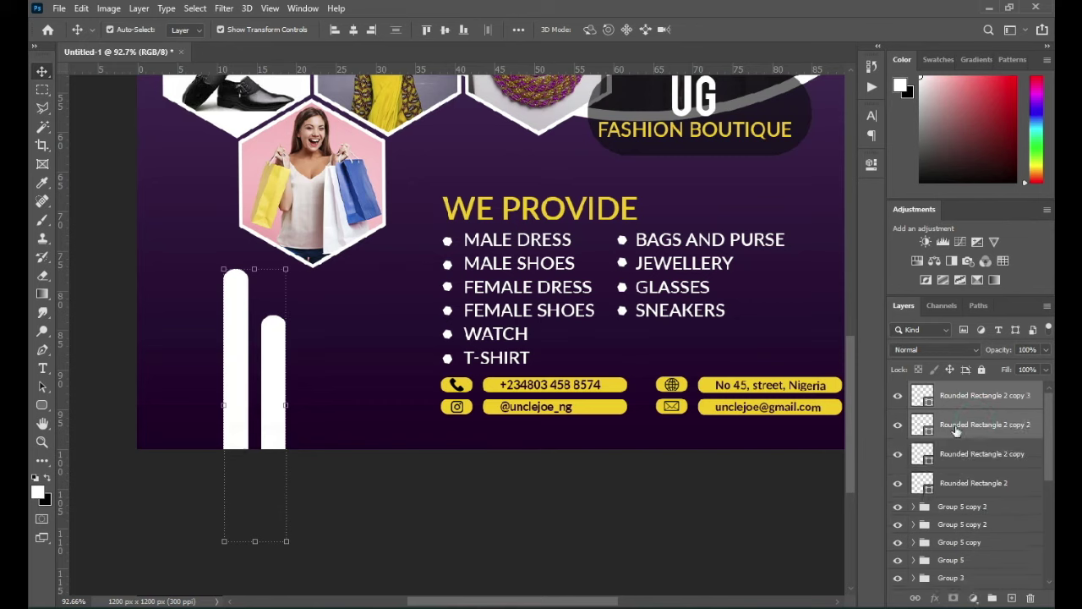
Step: Give the taller bar's copy no fill and a 4 px yellow stroke, and offset it slightly up and left of the original
{"action": "left_click", "coordinate": [955, 424]}
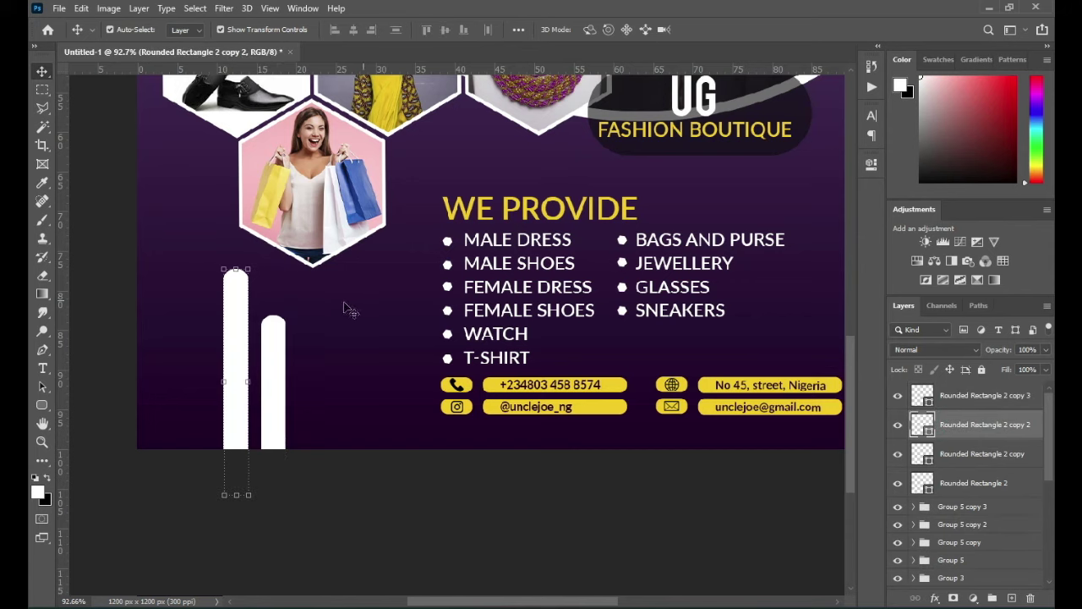
{"action": "scroll", "coordinate": [624, 243], "scroll_direction": "up", "scroll_amount": 1}
{"action": "left_click", "coordinate": [872, 163]}
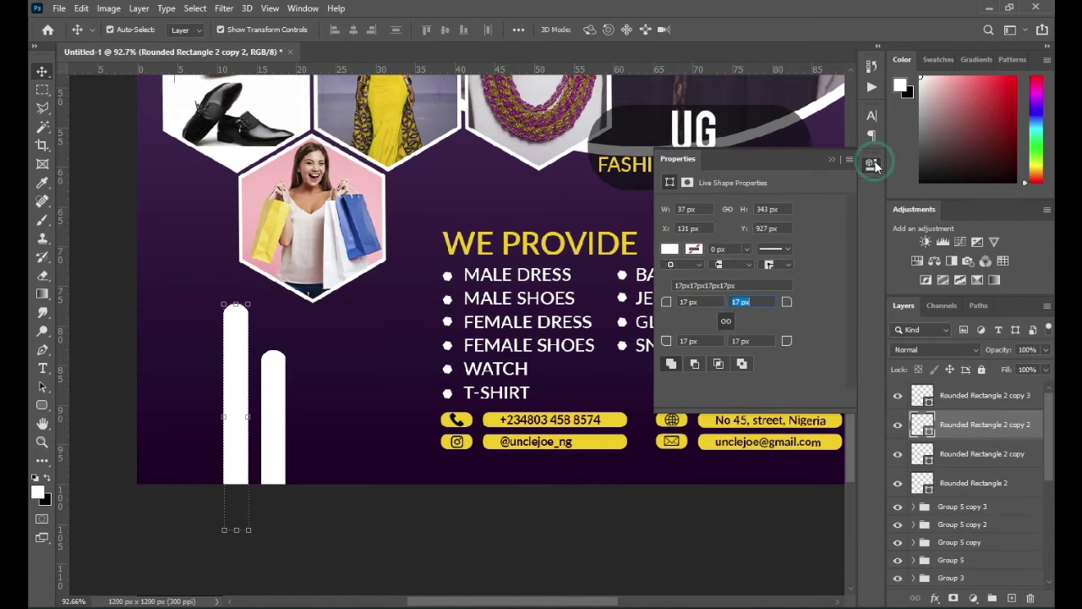
{"action": "left_click", "coordinate": [669, 249]}
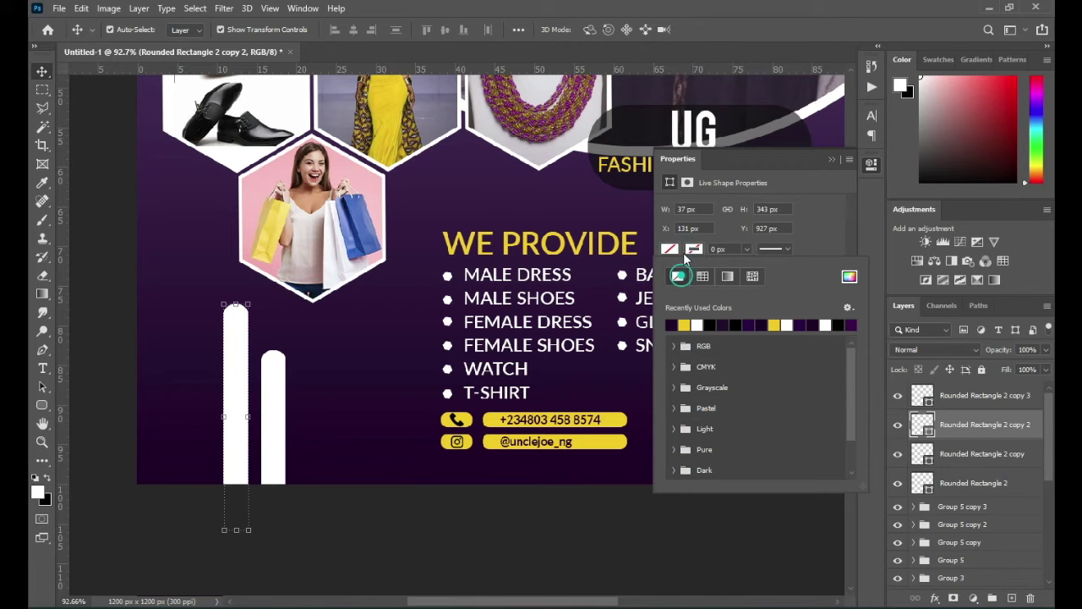
{"action": "left_click", "coordinate": [683, 325]}
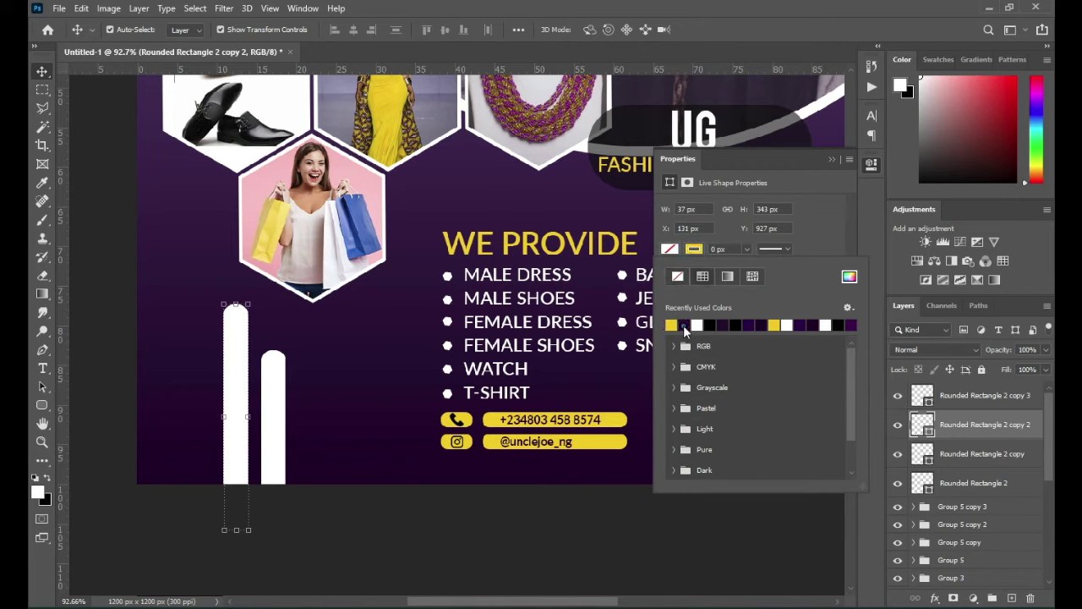
{"action": "left_click", "coordinate": [719, 248]}
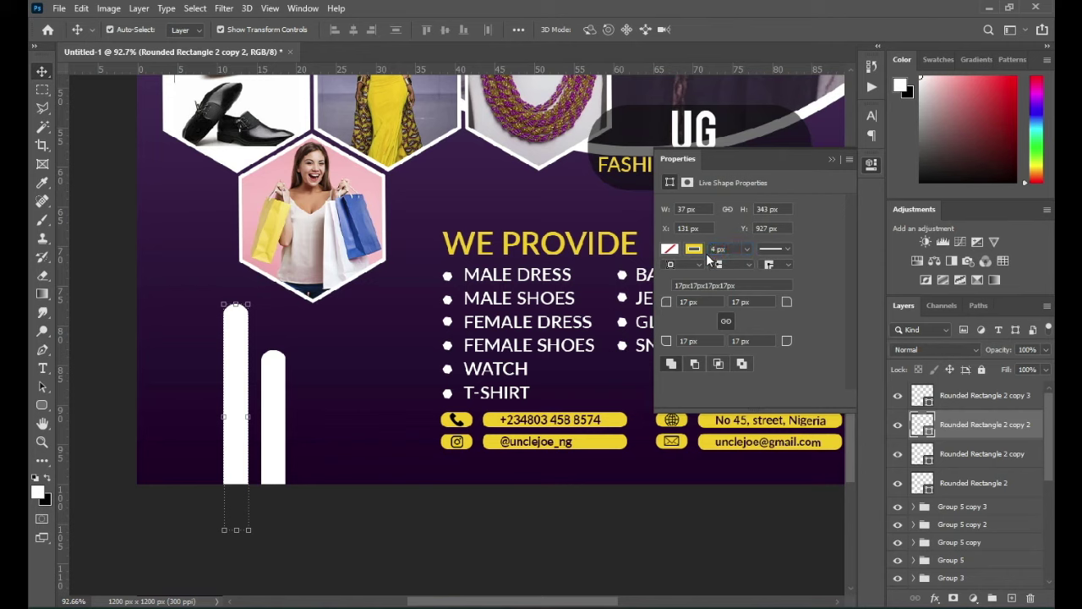
{"action": "left_click", "coordinate": [831, 159]}
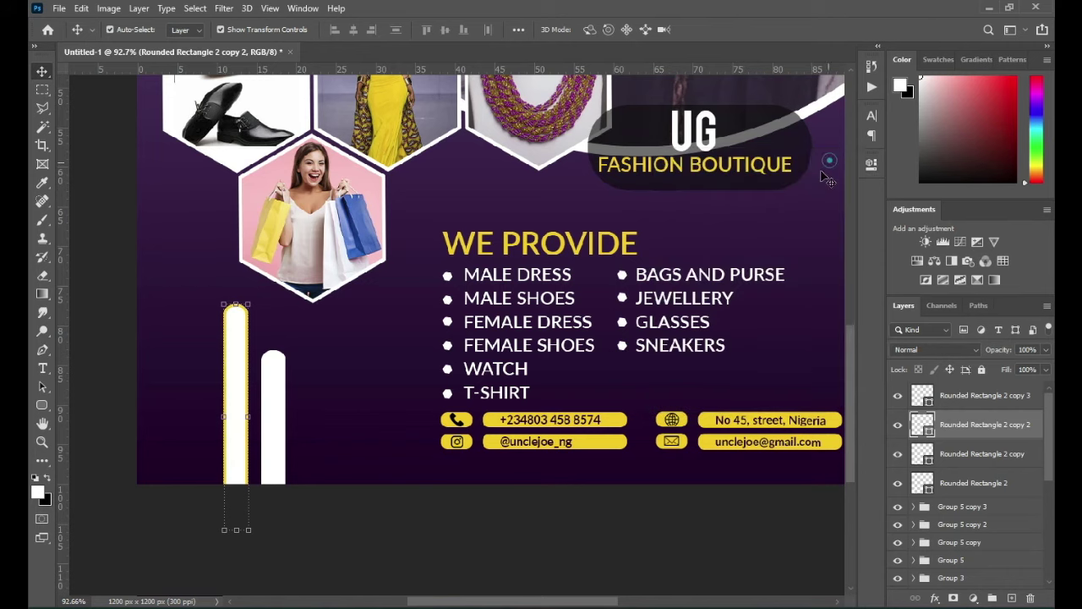
{"action": "key", "text": "ctrl+t"}
{"action": "left_click_drag", "start_coordinate": [234, 411], "coordinate": [229, 396]}
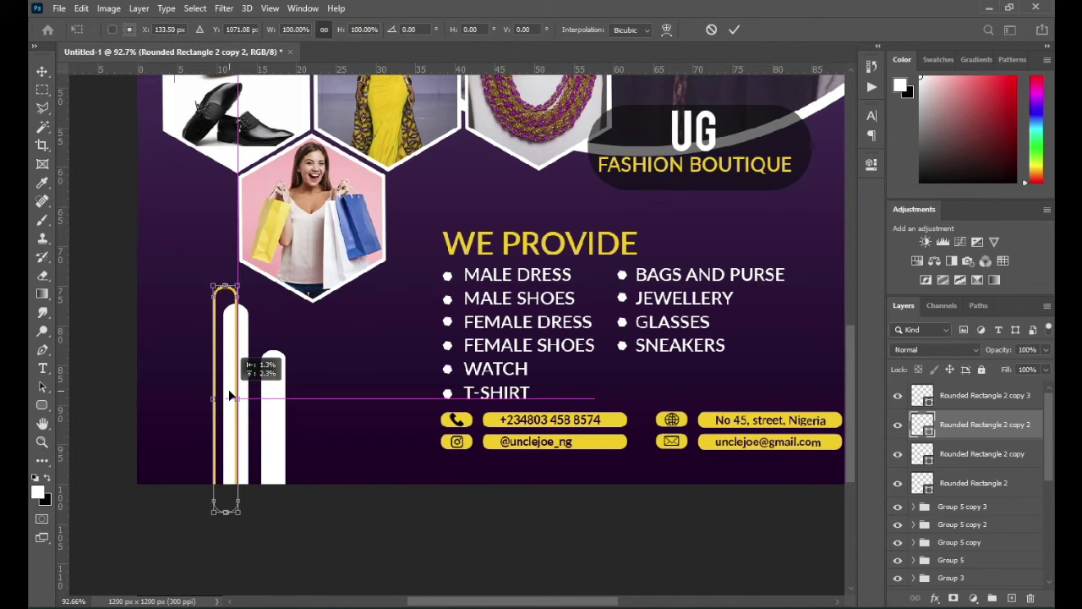
Step: Give the shorter bar's copy no fill and a 4 px yellow stroke
{"action": "left_click", "coordinate": [985, 395]}
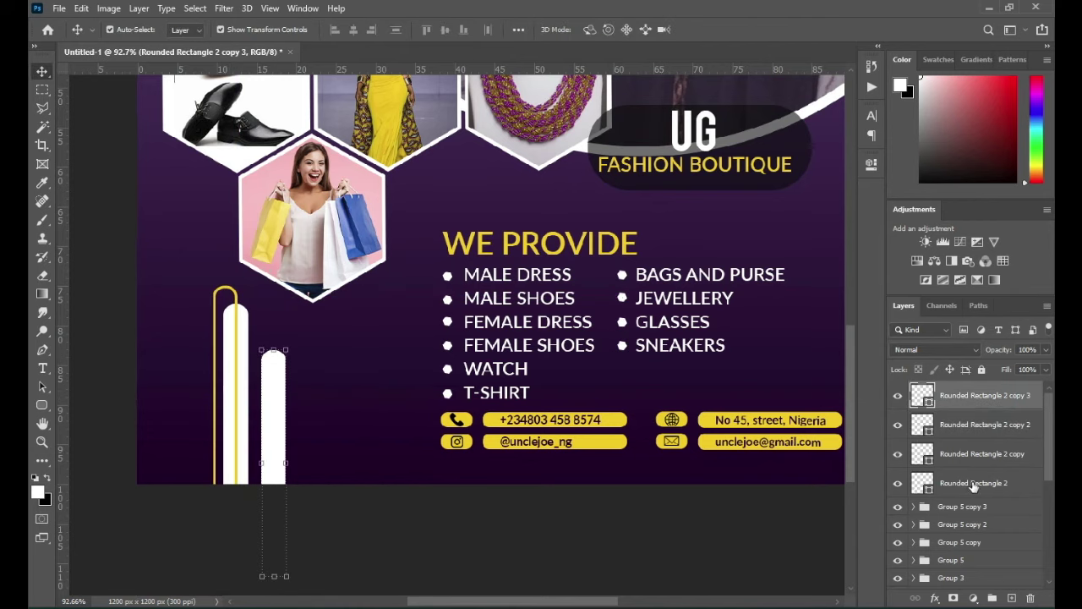
{"action": "left_click", "coordinate": [871, 164]}
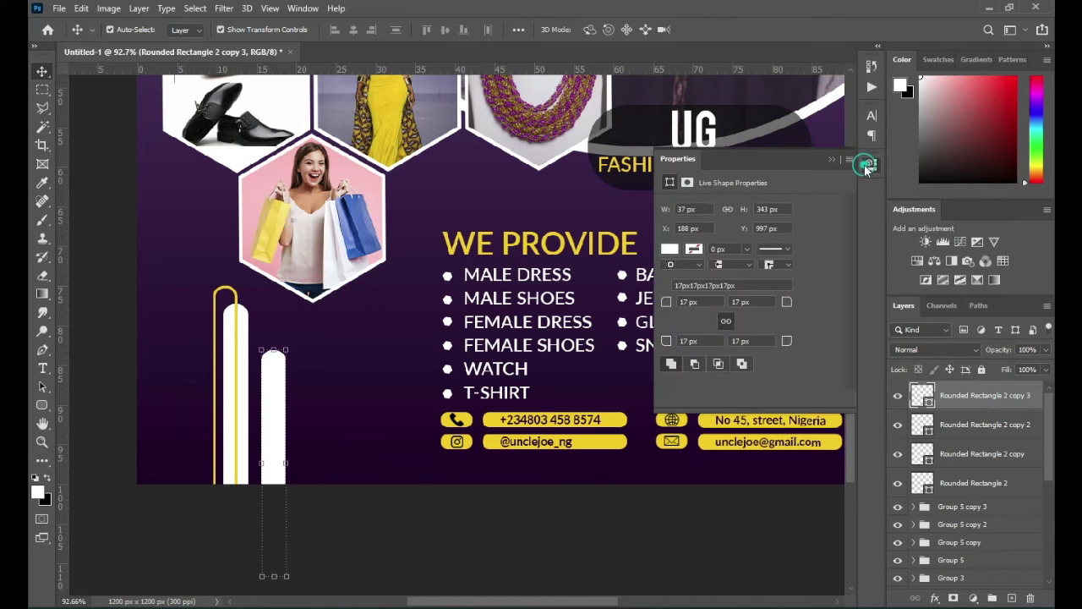
{"action": "left_click", "coordinate": [673, 252]}
{"action": "left_click", "coordinate": [678, 276]}
{"action": "left_click", "coordinate": [698, 252]}
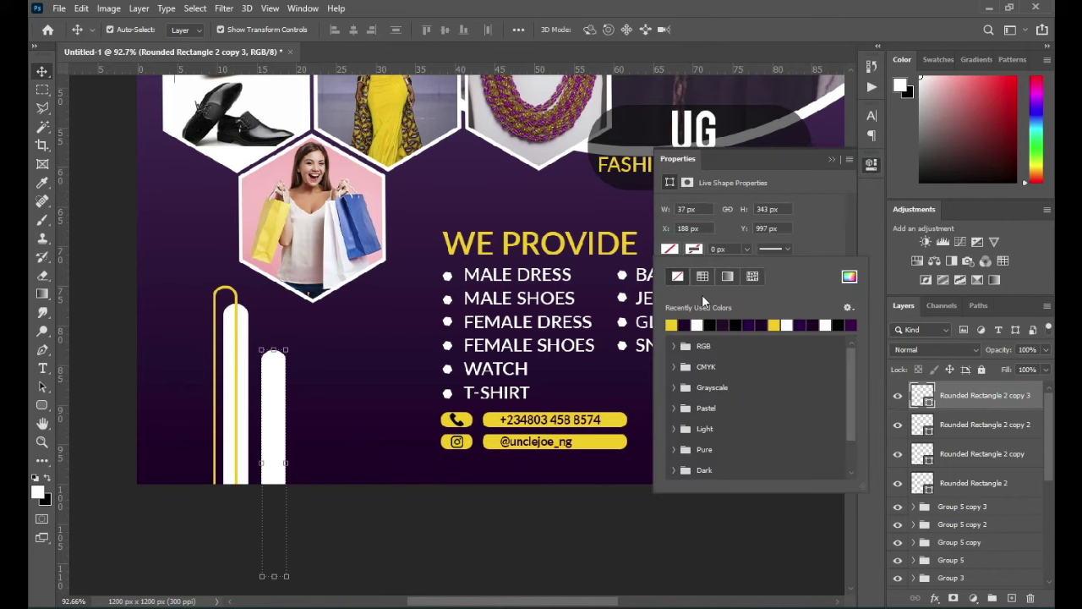
{"action": "left_click", "coordinate": [671, 325]}
{"action": "left_click", "coordinate": [725, 248]}
{"action": "left_click_drag", "start_coordinate": [724, 247], "coordinate": [697, 252]}
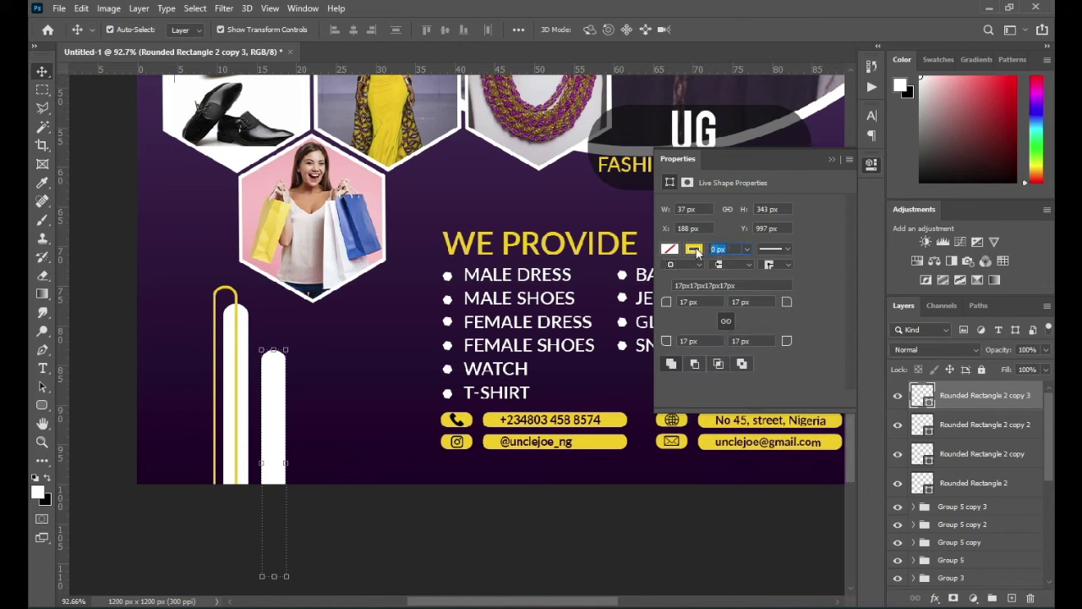
{"action": "key", "text": "Return"}
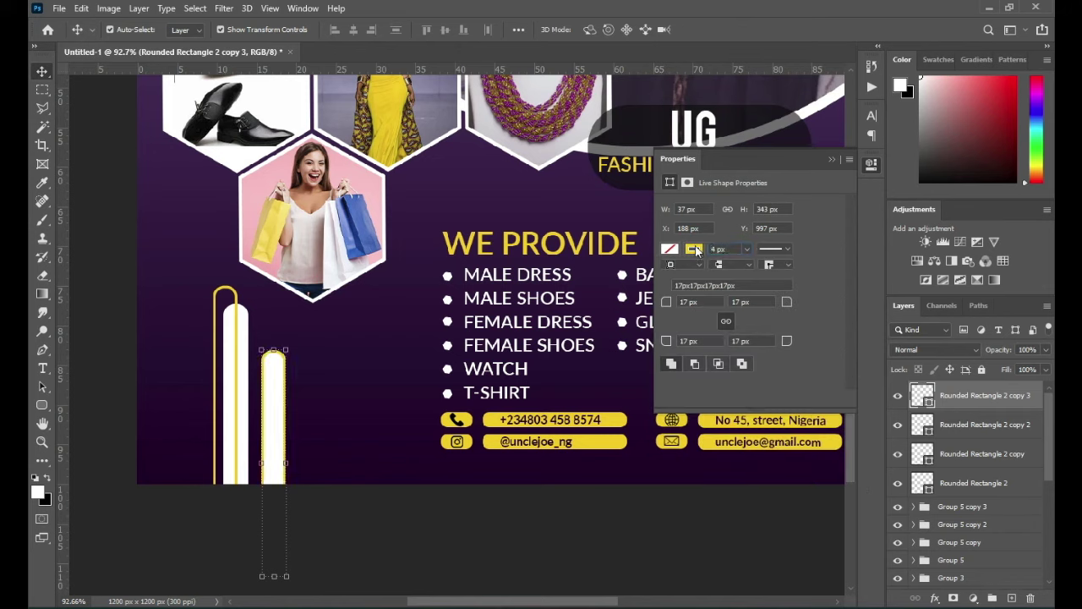
Step: Offset the shorter bar's yellow outline slightly up and right of its white bar
{"action": "left_click", "coordinate": [833, 161]}
{"action": "left_click_drag", "start_coordinate": [287, 464], "coordinate": [291, 427]}
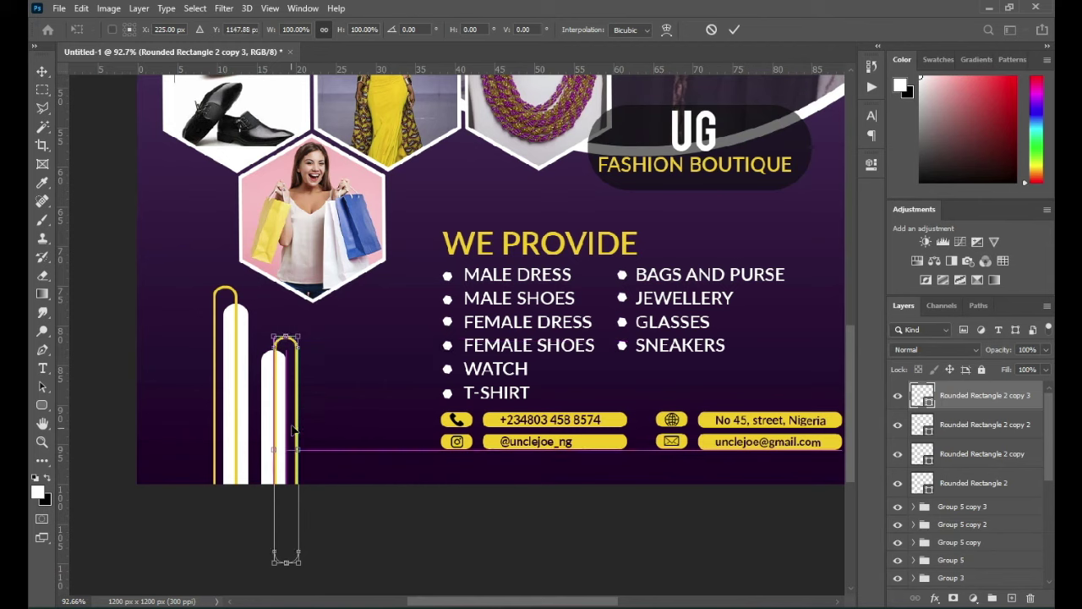
{"action": "left_click", "coordinate": [736, 30]}
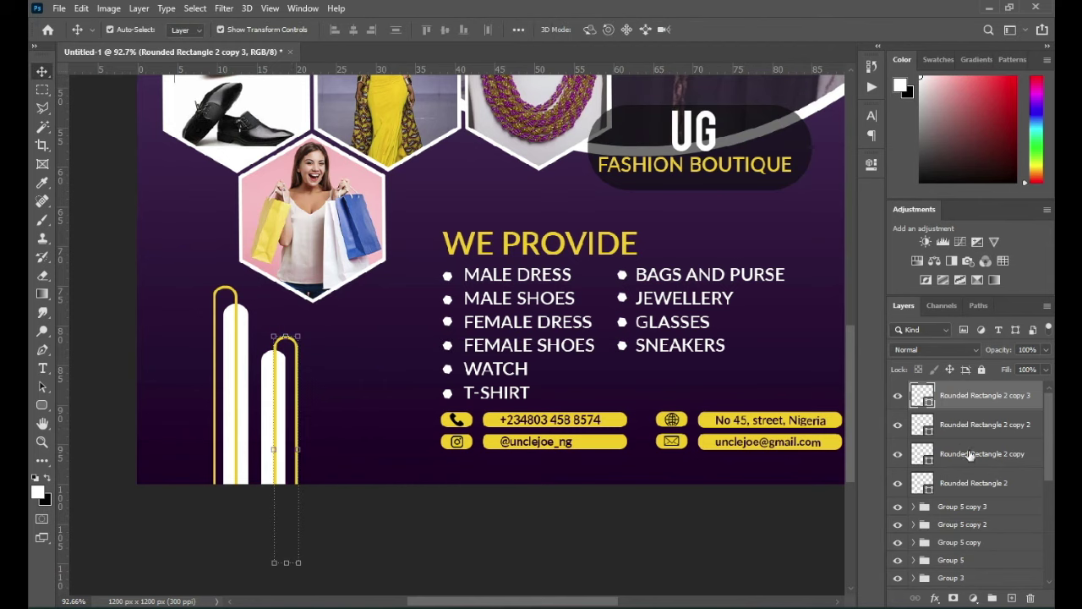
Step: Group the four bar shapes, rotate the group about 27° clockwise and move it into the flyer's lower-left corner
{"action": "left_click", "coordinate": [969, 483], "text": "shift"}
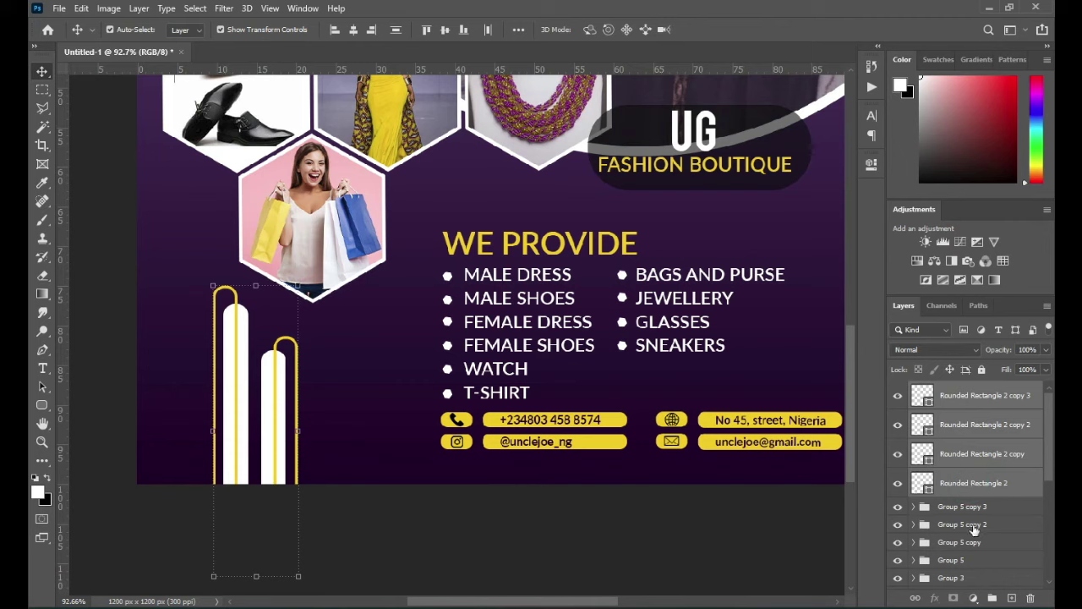
{"action": "key", "text": "ctrl+g"}
{"action": "key", "text": "ctrl+t"}
{"action": "left_click_drag", "start_coordinate": [324, 282], "coordinate": [387, 330]}
{"action": "left_click_drag", "start_coordinate": [284, 389], "coordinate": [241, 418]}
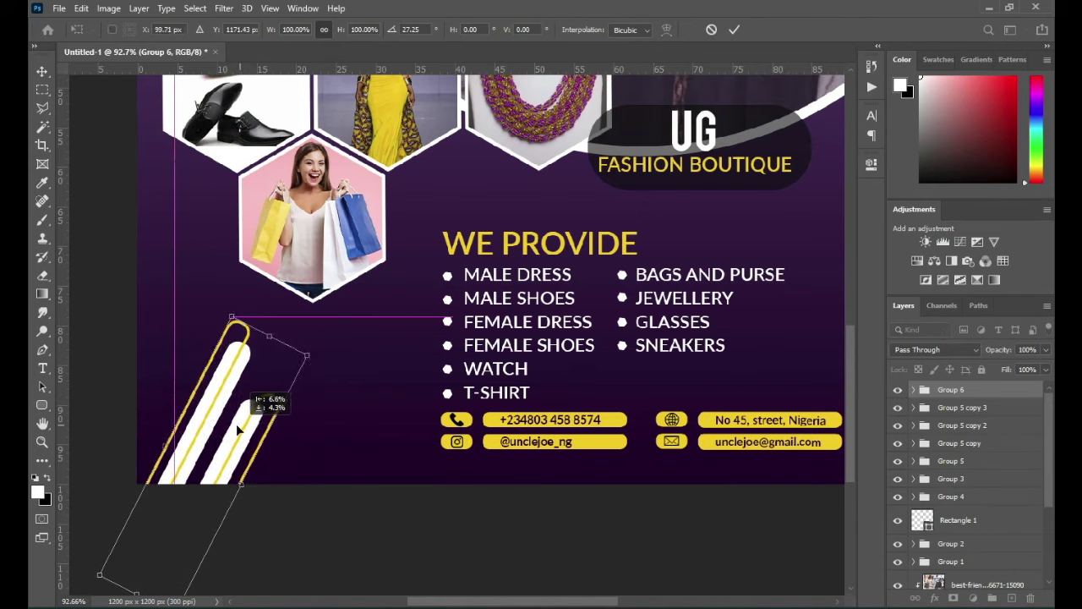
{"action": "left_click", "coordinate": [368, 539]}
Step: Reduce the opacity of the two white bars in the slanted group to 68%
{"action": "left_click", "coordinate": [247, 348]}
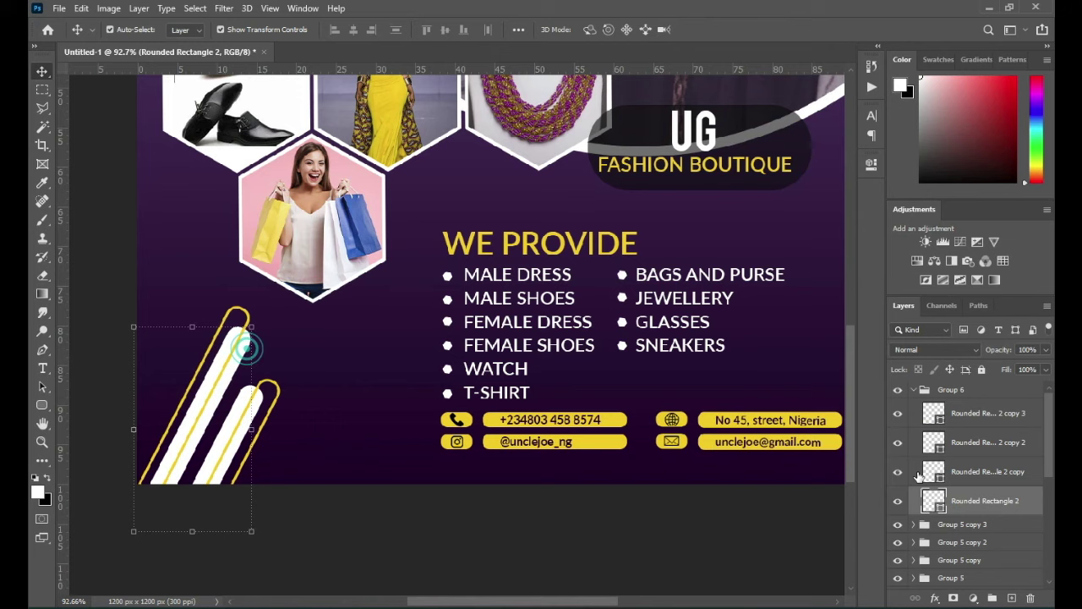
{"action": "left_click", "coordinate": [978, 474], "text": "shift"}
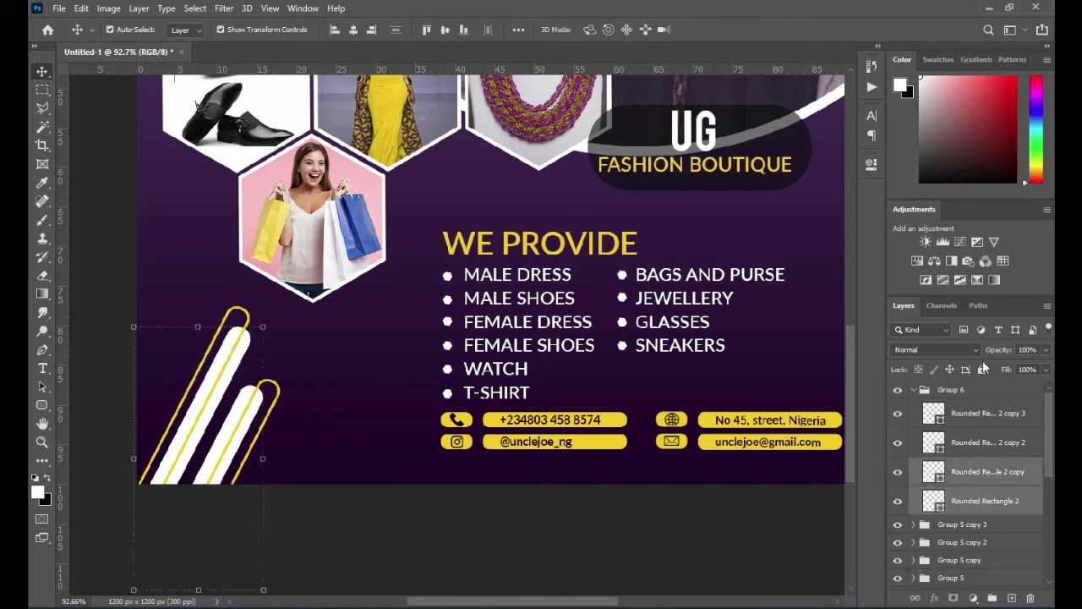
{"action": "left_click_drag", "start_coordinate": [1000, 355], "coordinate": [979, 357]}
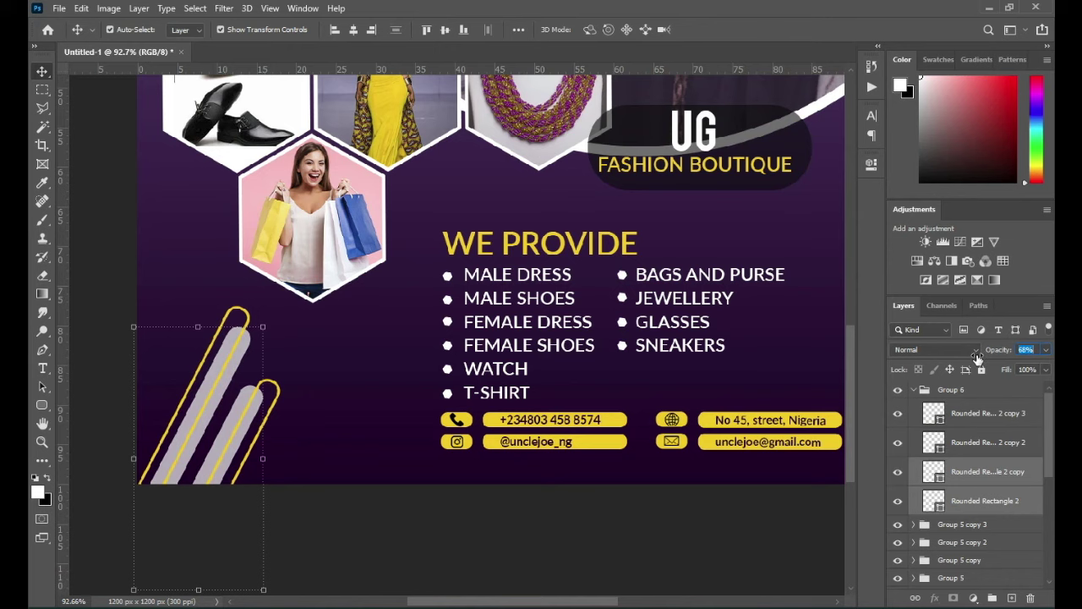
{"action": "left_click", "coordinate": [666, 548]}
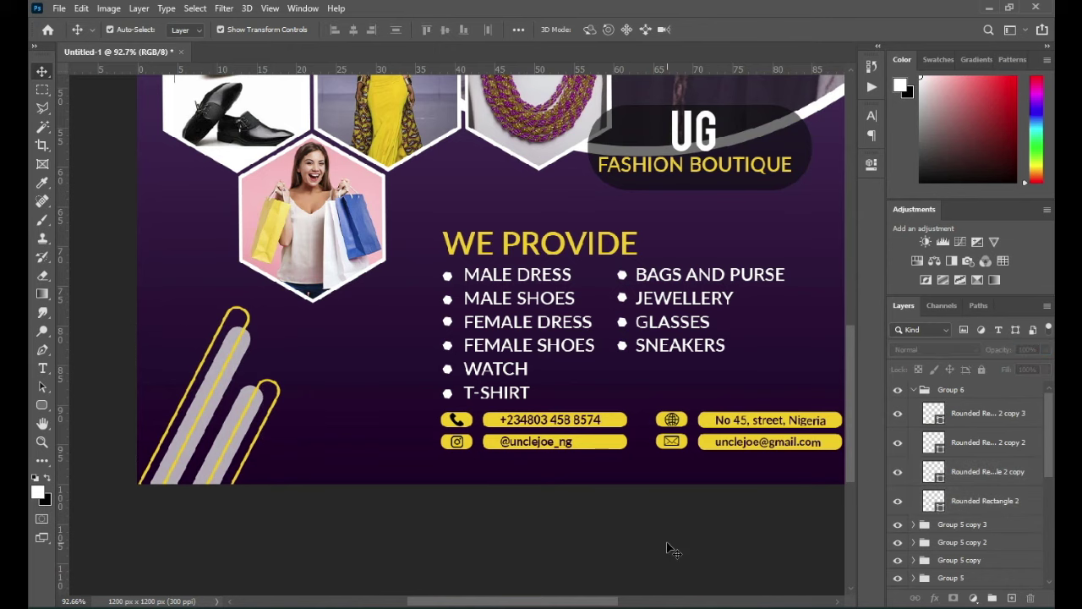
Step: Duplicate the slanted bars group and place the copy at the flyer's right edge, just below the circular photo
{"action": "key", "text": "ctrl+0"}
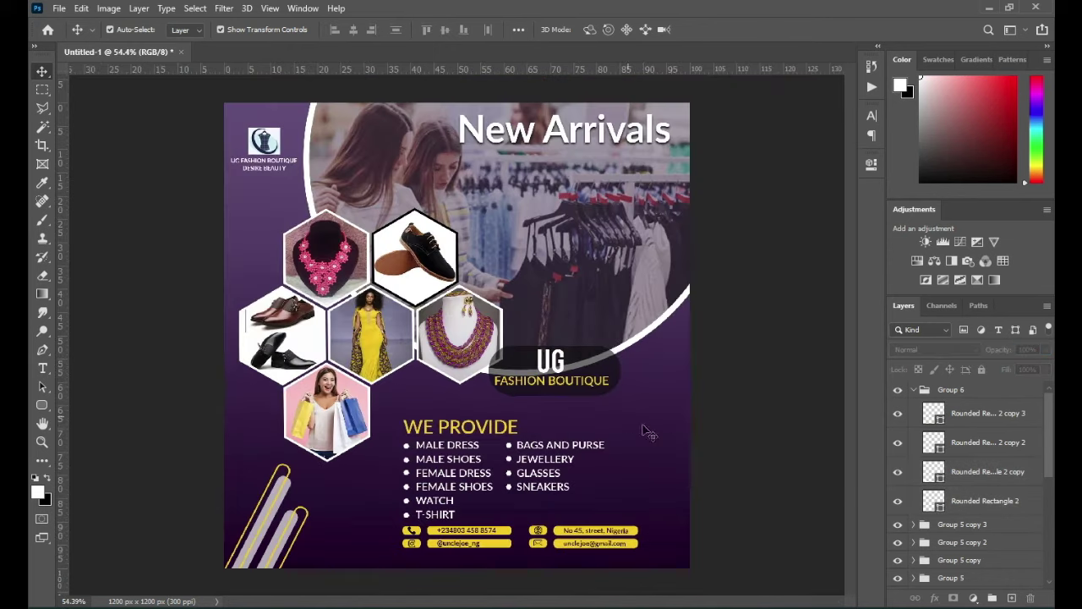
{"action": "left_click", "coordinate": [914, 390]}
{"action": "left_click", "coordinate": [954, 390]}
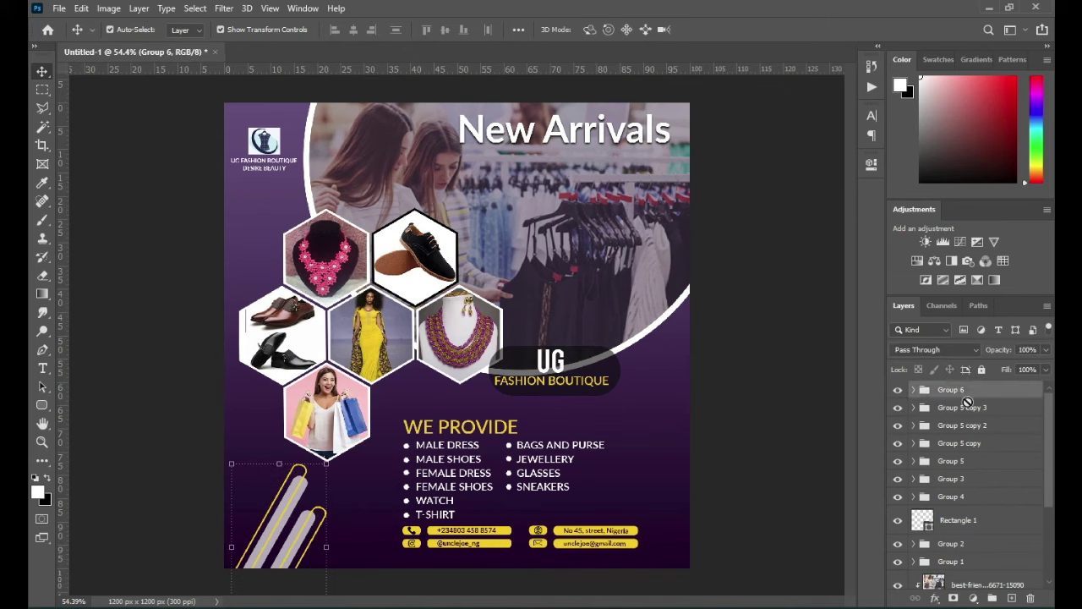
{"action": "key", "text": "ctrl+j"}
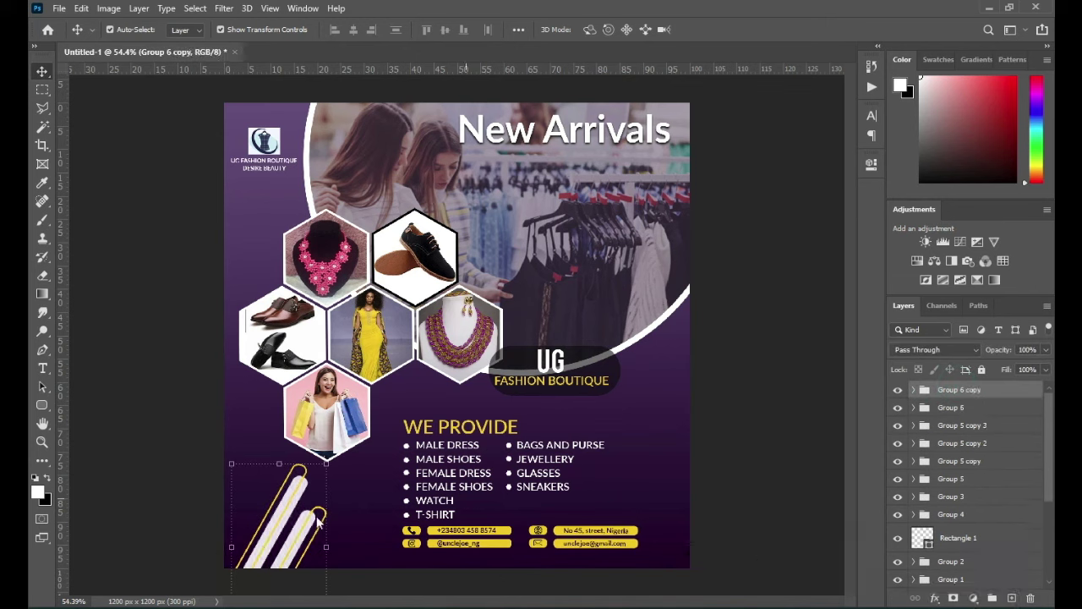
{"action": "left_click", "coordinate": [328, 547]}
{"action": "left_click_drag", "start_coordinate": [285, 534], "coordinate": [683, 343]}
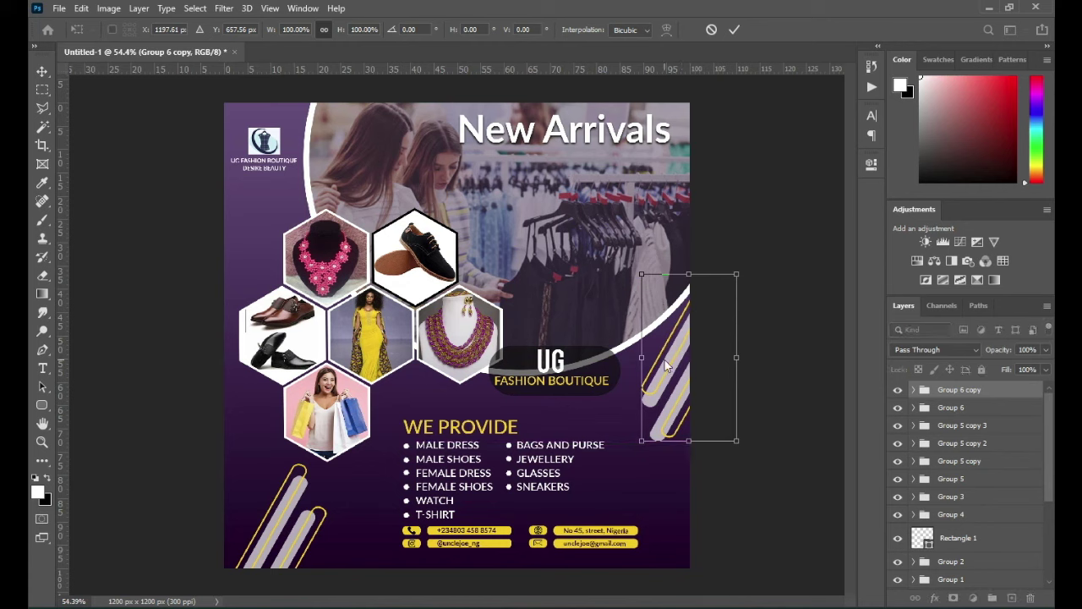
Step: Flip the copied bars group vertically and horizontally, and nudge it slightly down along the flyer's right edge
{"action": "right_click", "coordinate": [665, 364]}
{"action": "left_click", "coordinate": [698, 351]}
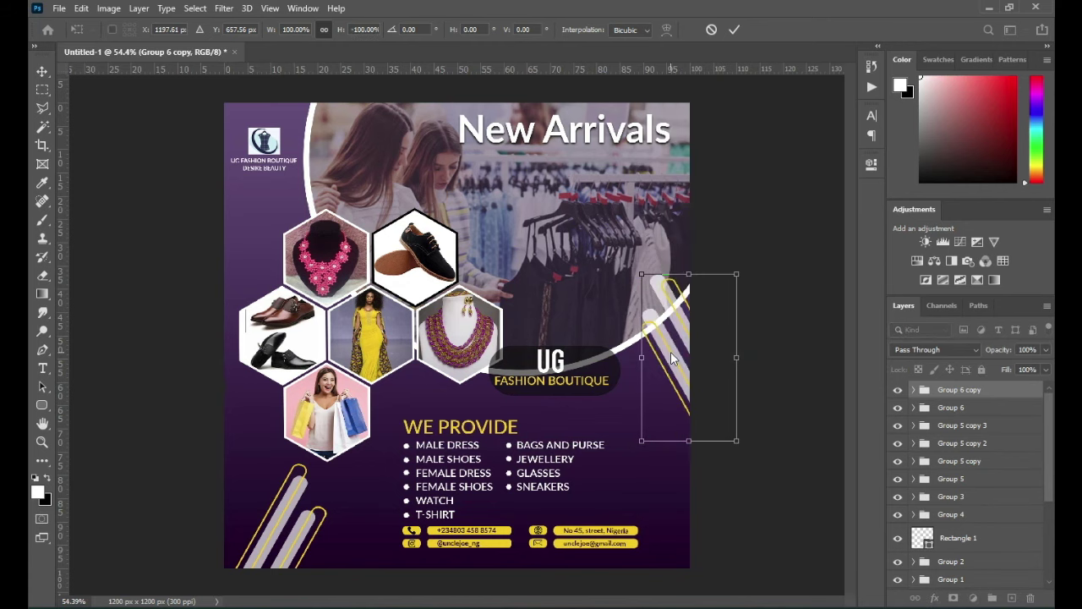
{"action": "right_click", "coordinate": [671, 351]}
{"action": "left_click", "coordinate": [690, 332]}
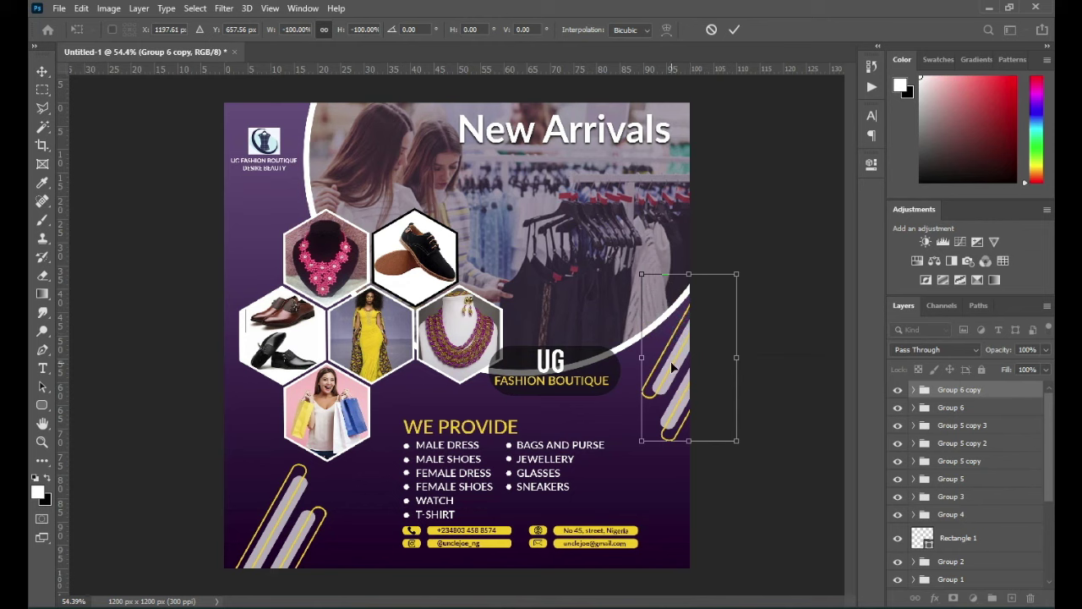
{"action": "left_click_drag", "start_coordinate": [670, 362], "coordinate": [672, 371]}
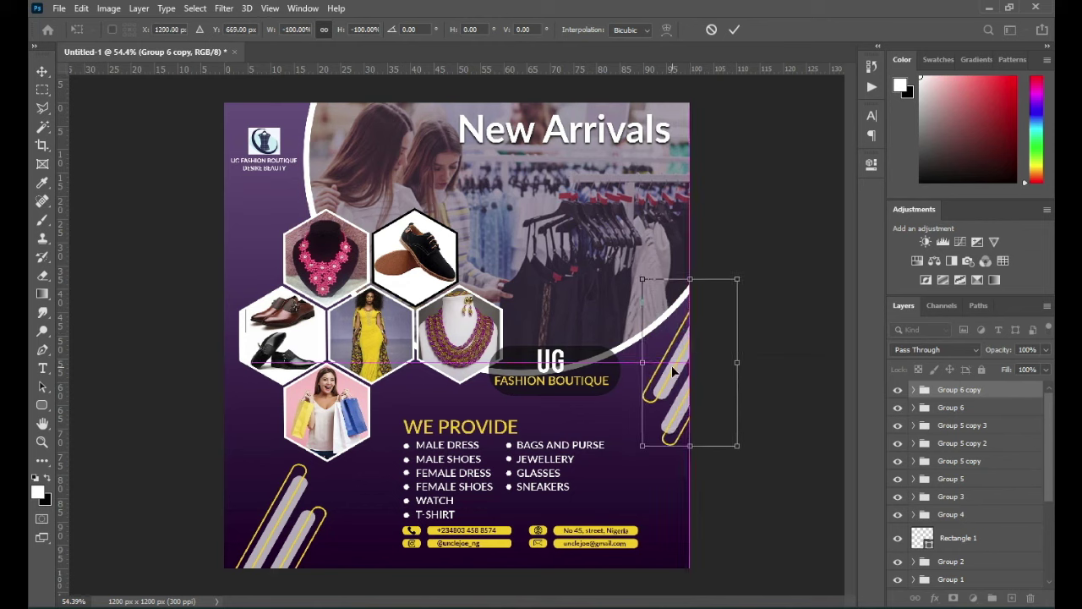
{"action": "left_click", "coordinate": [735, 29]}
Step: Select the four contact bar groups and nudge them slightly down, away from the WE PROVIDE list
{"action": "scroll", "coordinate": [778, 211], "scroll_direction": "down", "scroll_amount": 1}
{"action": "left_click", "coordinate": [954, 431]}
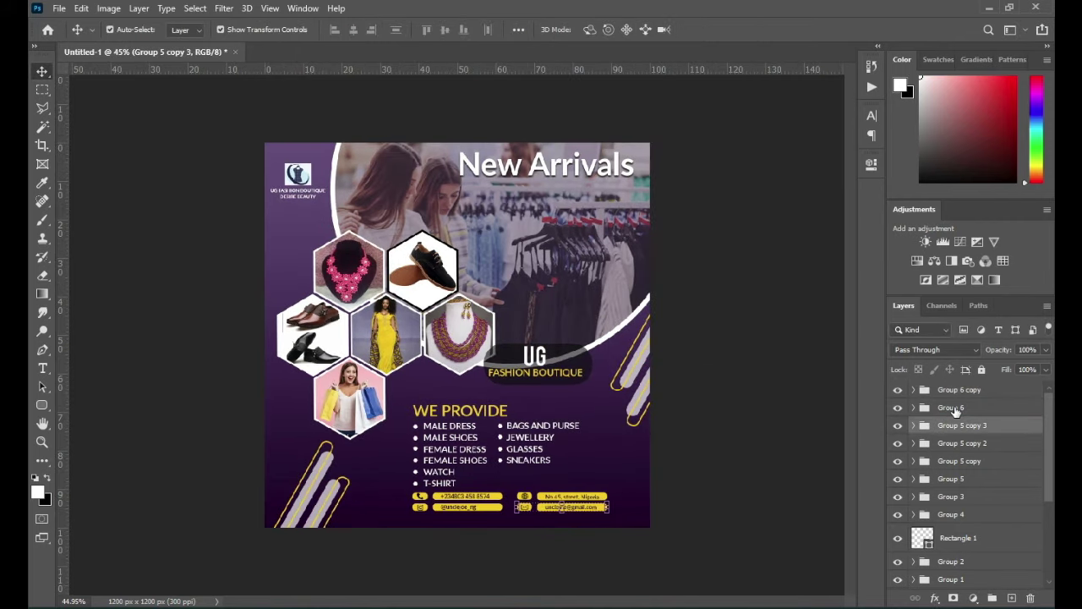
{"action": "left_click", "coordinate": [952, 443], "text": "shift"}
{"action": "left_click", "coordinate": [952, 461], "text": "shift"}
{"action": "left_click", "coordinate": [951, 479], "text": "shift"}
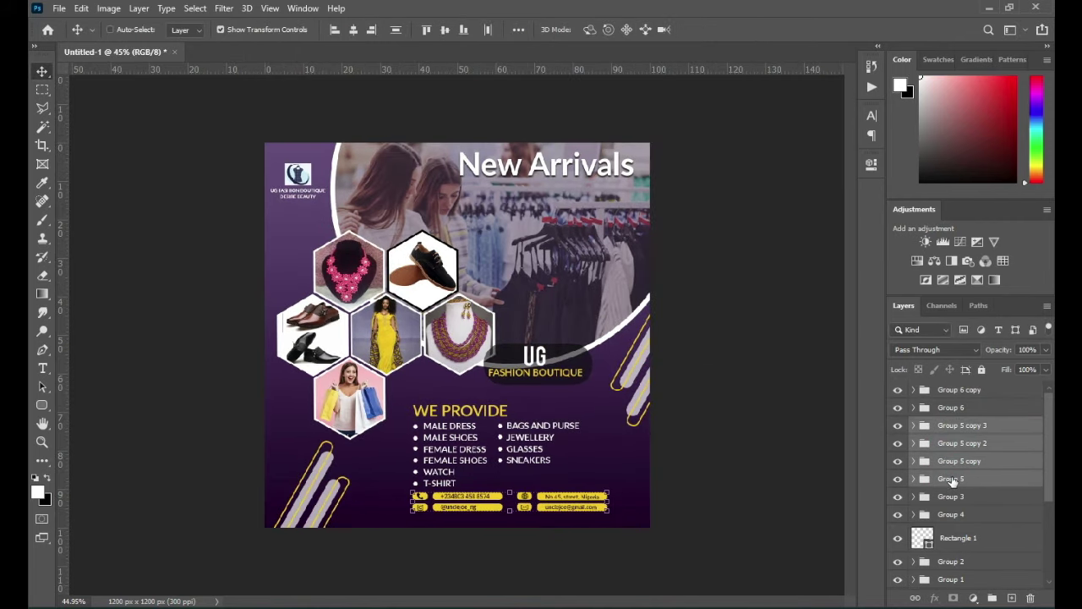
{"action": "left_click", "coordinate": [951, 479]}
Step: Move the badge's Rectangle 1 layer into Group 4, beneath the UG text layer
{"action": "left_click", "coordinate": [951, 497]}
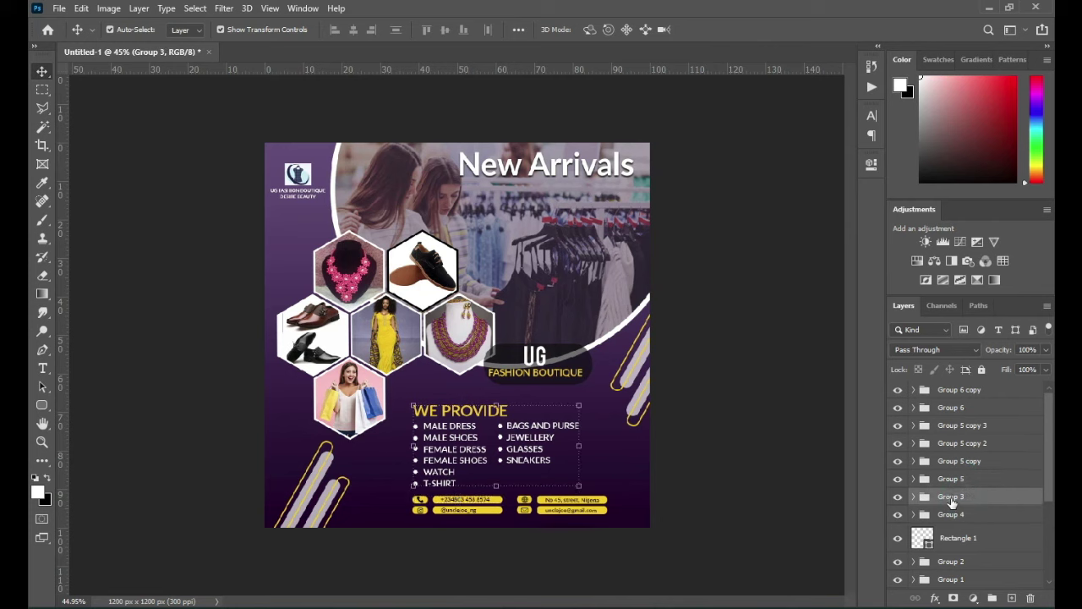
{"action": "left_click", "coordinate": [950, 515]}
{"action": "left_click", "coordinate": [955, 540], "text": "shift"}
{"action": "left_click", "coordinate": [914, 514]}
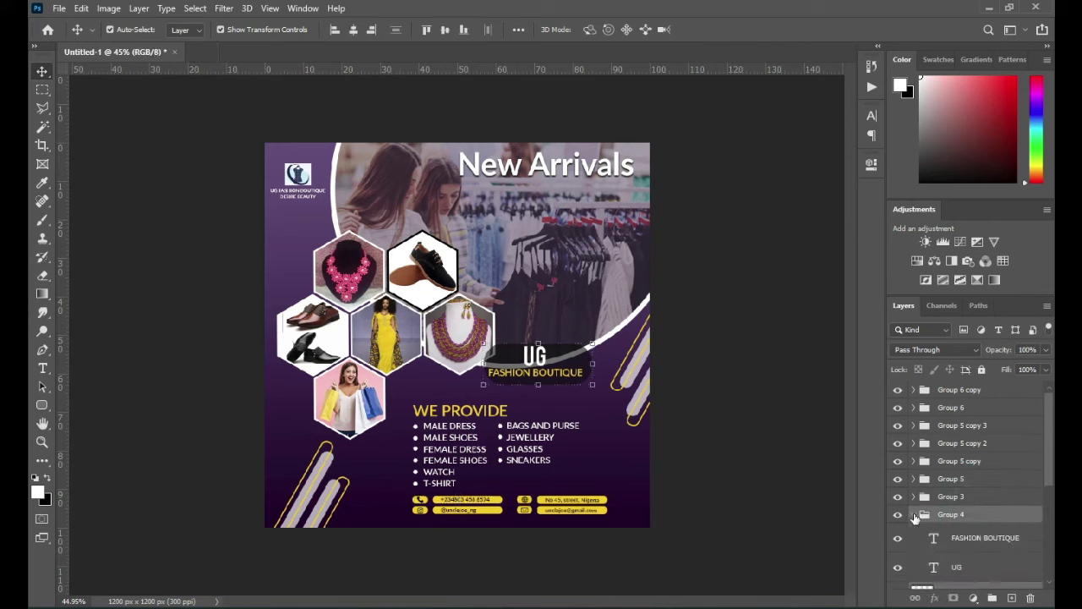
{"action": "scroll", "coordinate": [964, 545], "scroll_direction": "down", "scroll_amount": 1}
{"action": "left_click", "coordinate": [971, 555]}
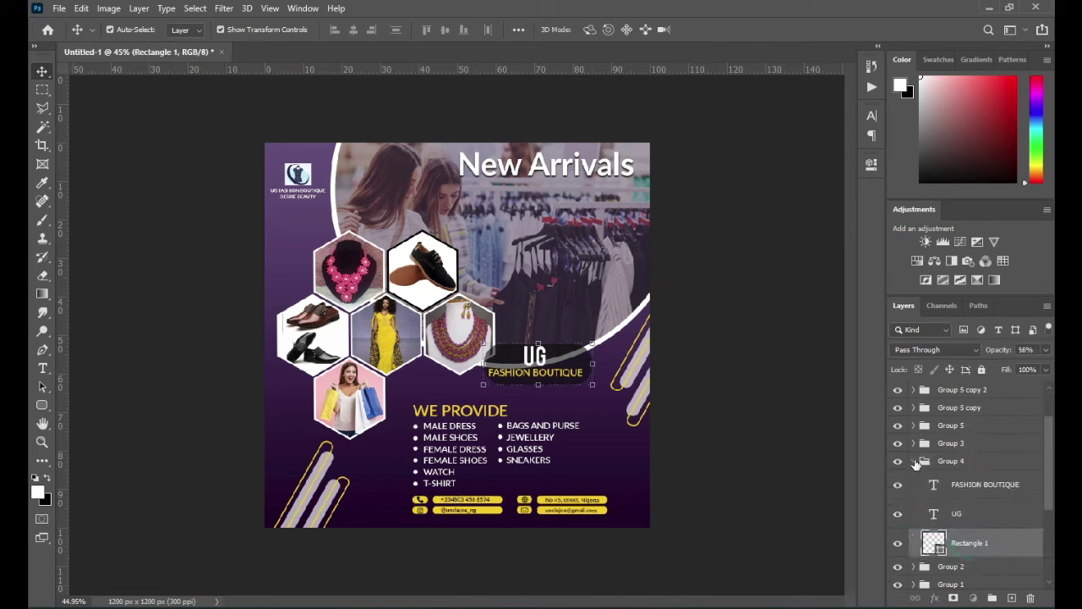
Step: Scale the whole badge group up slightly and proportionally, extending it rightward beside the circular photo's edge
{"action": "left_click", "coordinate": [913, 460]}
{"action": "key", "text": "ctrl+t"}
{"action": "left_click_drag", "start_coordinate": [592, 364], "coordinate": [607, 364]}
{"action": "key", "text": "Return"}
{"action": "key", "text": "ctrl+plus"}
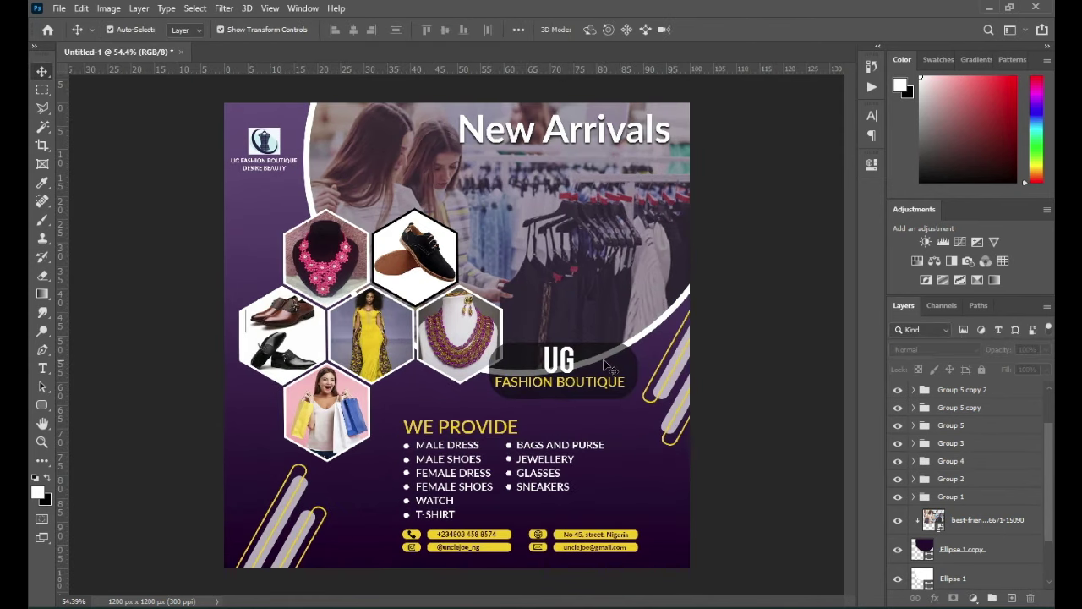
{"action": "left_click", "coordinate": [609, 357]}
{"action": "left_click", "coordinate": [809, 381]}
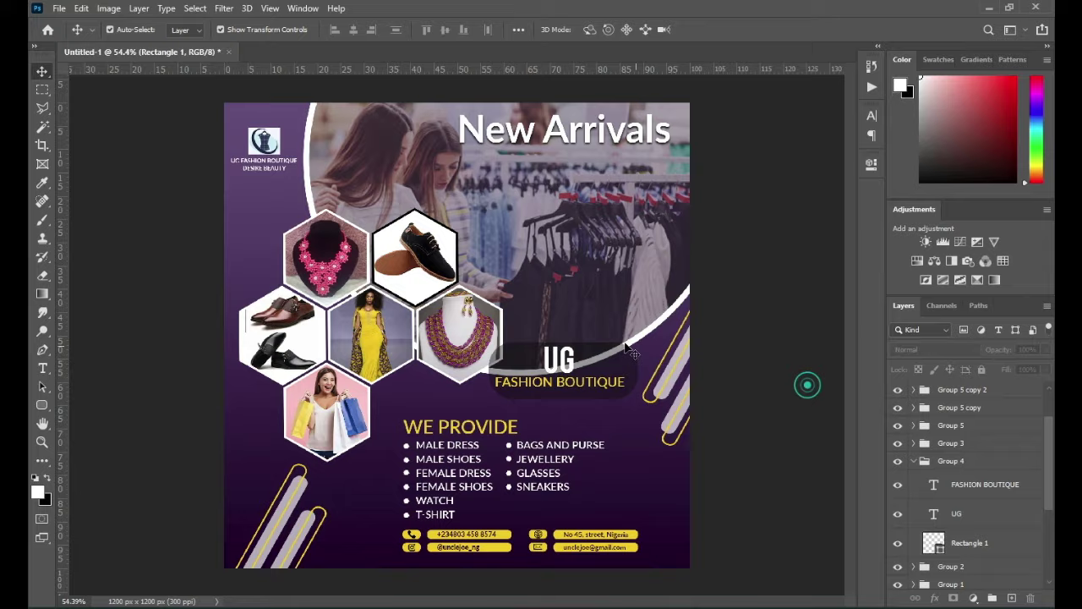
{"action": "key", "text": "ctrl+minus"}
{"action": "left_click", "coordinate": [913, 461]}
{"action": "key", "text": "ctrl+plus"}
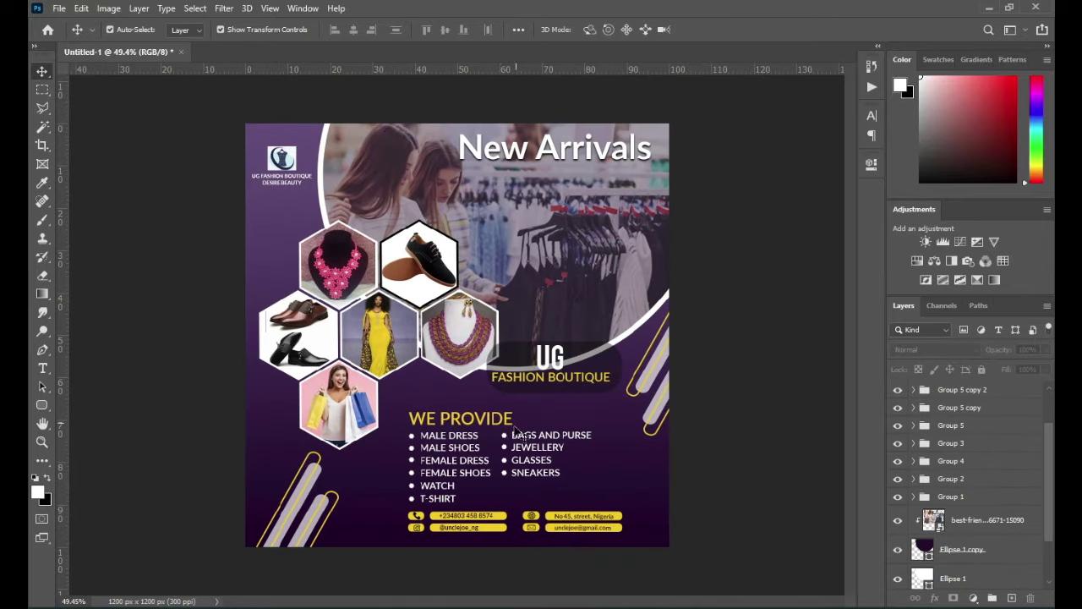
Step: Group the clipped boutique photo, Ellipse 1 copy, Ellipse 1 and Gradient Fill 1 layers, and name the group Background
{"action": "scroll", "coordinate": [514, 431], "scroll_direction": "up", "scroll_amount": 1}
{"action": "left_click", "coordinate": [981, 520]}
{"action": "scroll", "coordinate": [985, 525], "scroll_direction": "down", "scroll_amount": 1}
{"action": "left_click", "coordinate": [973, 516], "text": "shift"}
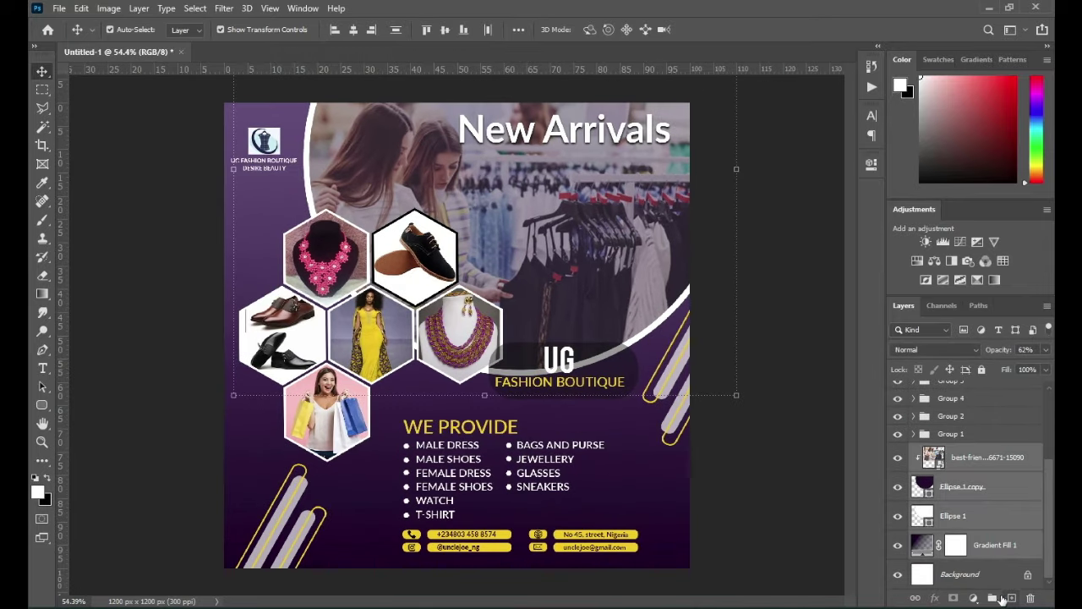
{"action": "left_click", "coordinate": [996, 598]}
{"action": "double_click", "coordinate": [953, 550]}
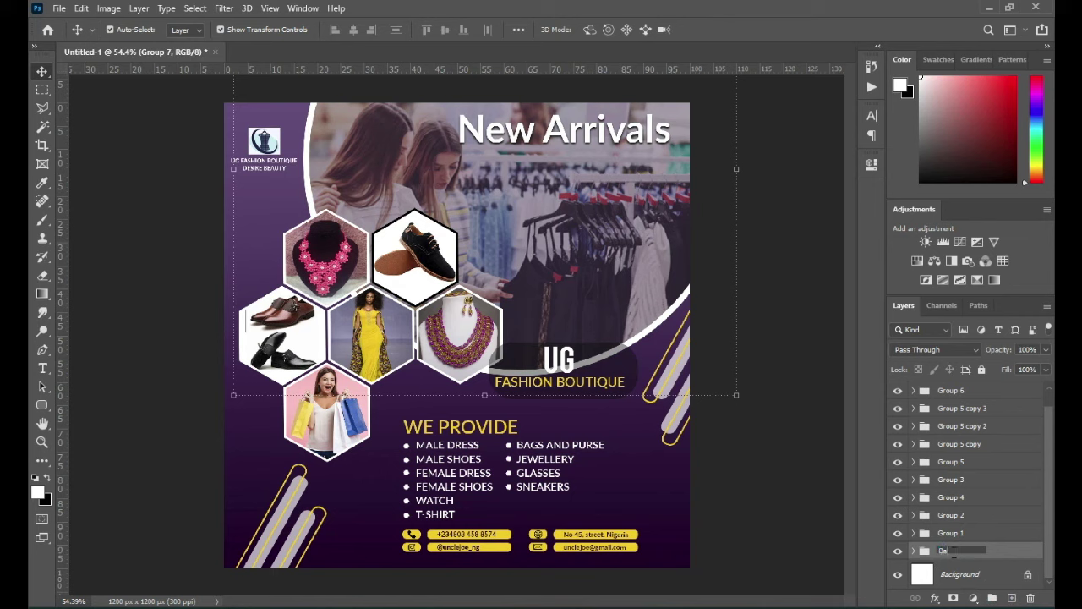
{"action": "type", "text": "Background"}
{"action": "key", "text": "Return"}
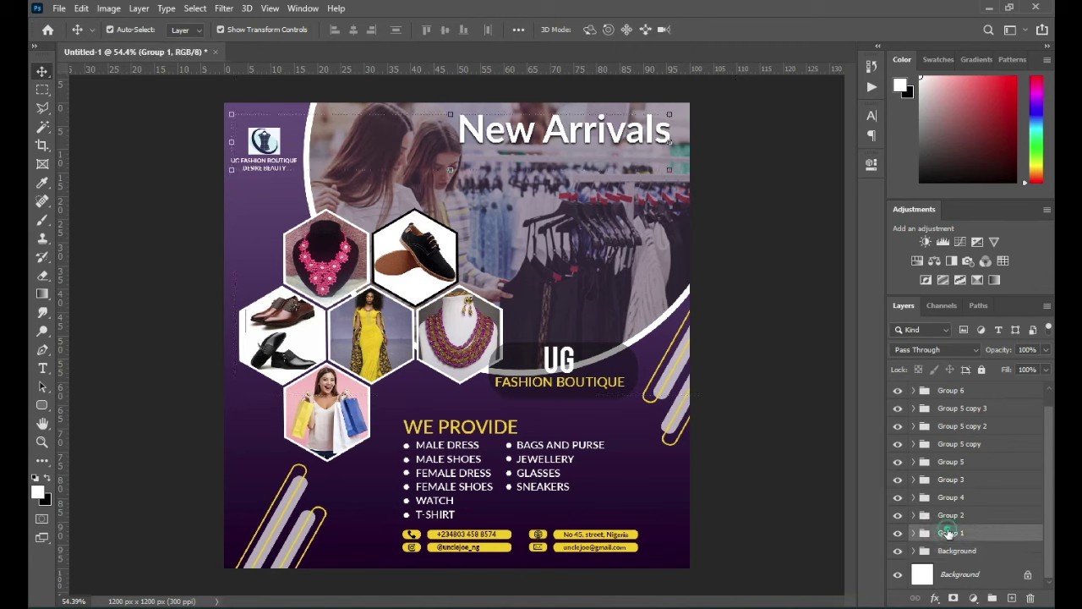
Step: Rename Group 1 as Logo, Group 2 as Design, Group 4 as Brand and Group 3 as We provide
{"action": "double_click", "coordinate": [951, 497]}
{"action": "type", "text": "Brand"}
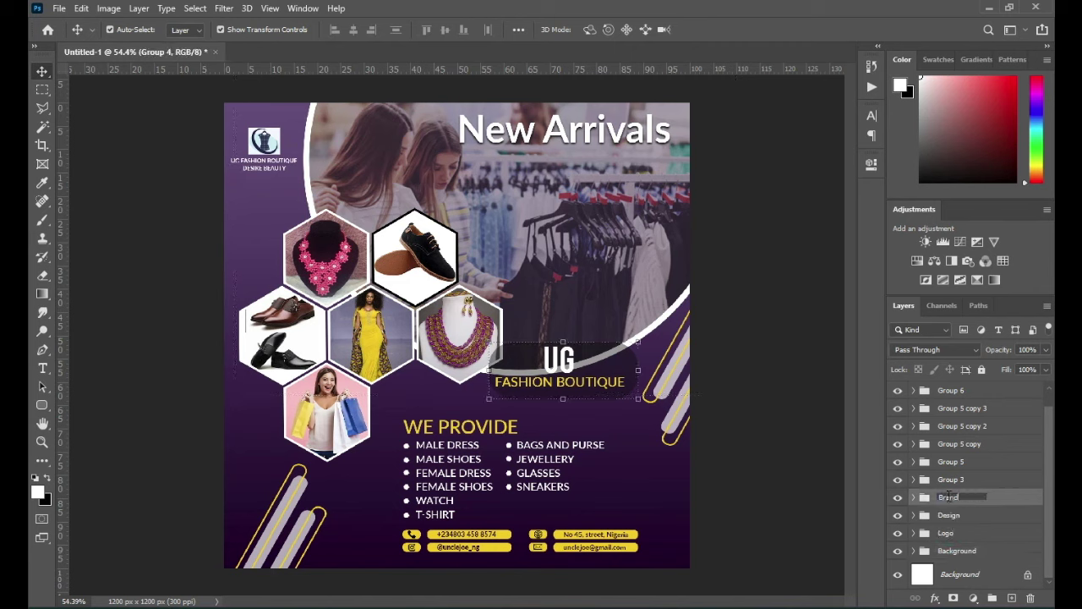
{"action": "key", "text": "Return"}
{"action": "double_click", "coordinate": [949, 480]}
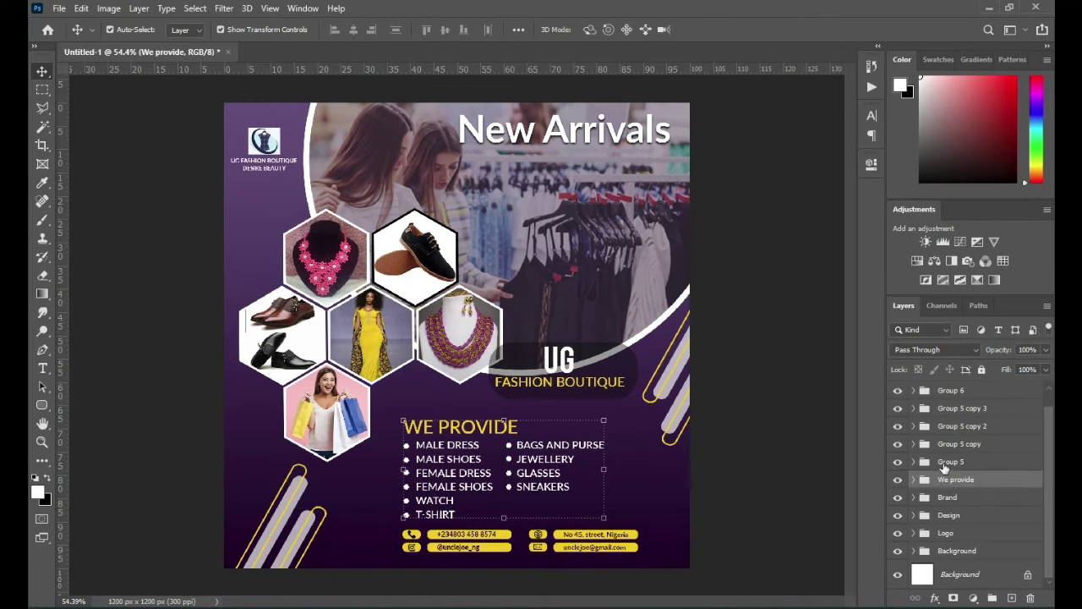
Step: Combine the four contact bar groups, Group 5 and its three copies, into one group named Info
{"action": "left_click", "coordinate": [946, 463]}
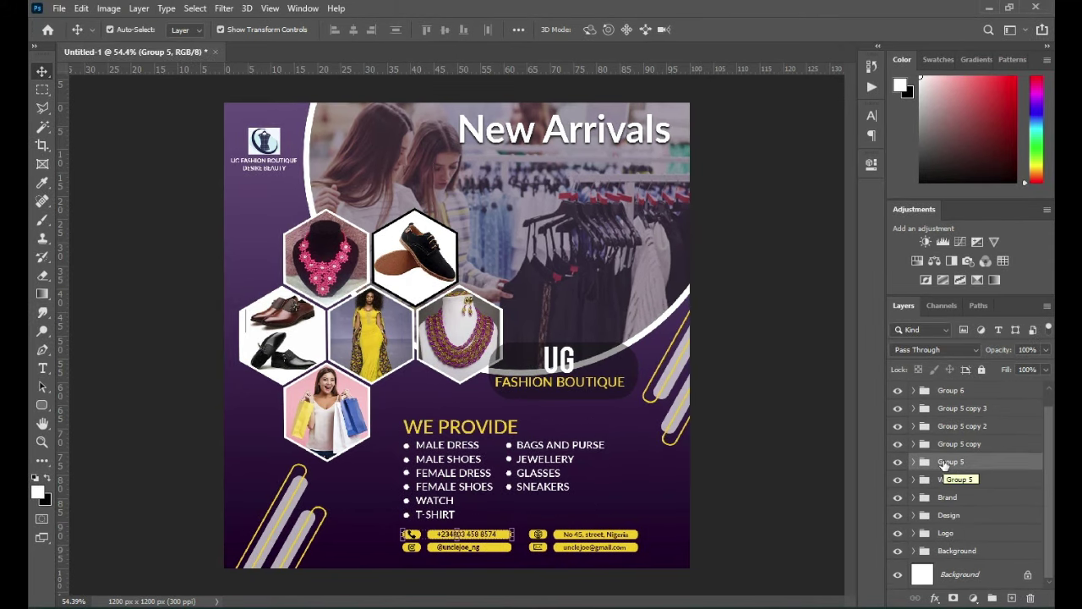
{"action": "left_click", "coordinate": [950, 410], "text": "shift"}
{"action": "key", "text": "ctrl+g"}
{"action": "double_click", "coordinate": [952, 424]}
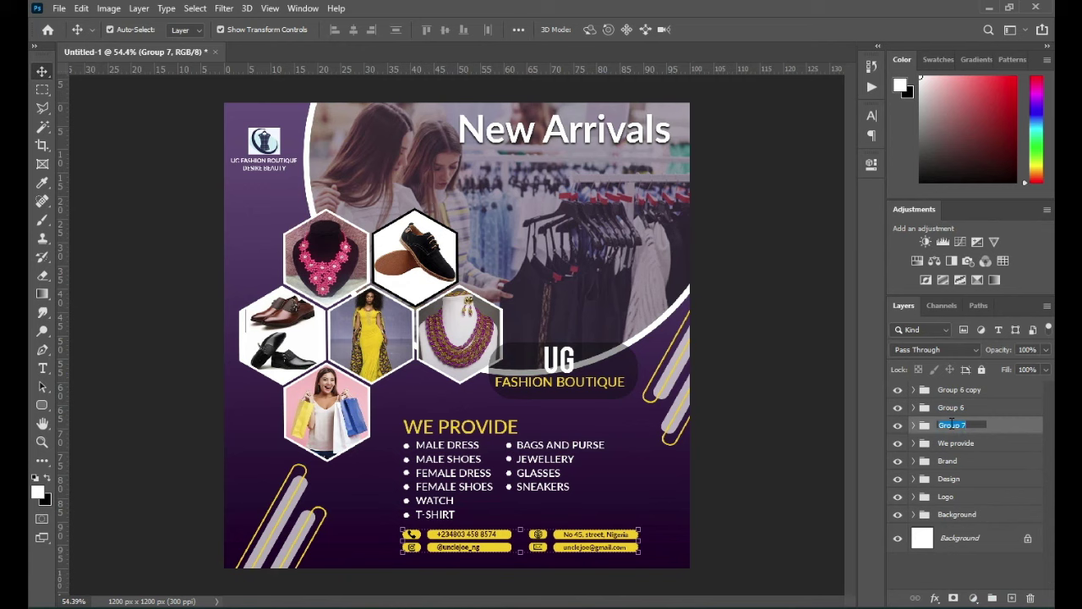
{"action": "type", "text": "Info"}
{"action": "key", "text": "Return"}
Step: Rename Group 6, the slanted bars near the flyer's lower-left corner, as Design 2
{"action": "left_click", "coordinate": [956, 408]}
{"action": "double_click", "coordinate": [955, 407]}
{"action": "type", "text": "Design 2"}
{"action": "key", "text": "Return"}
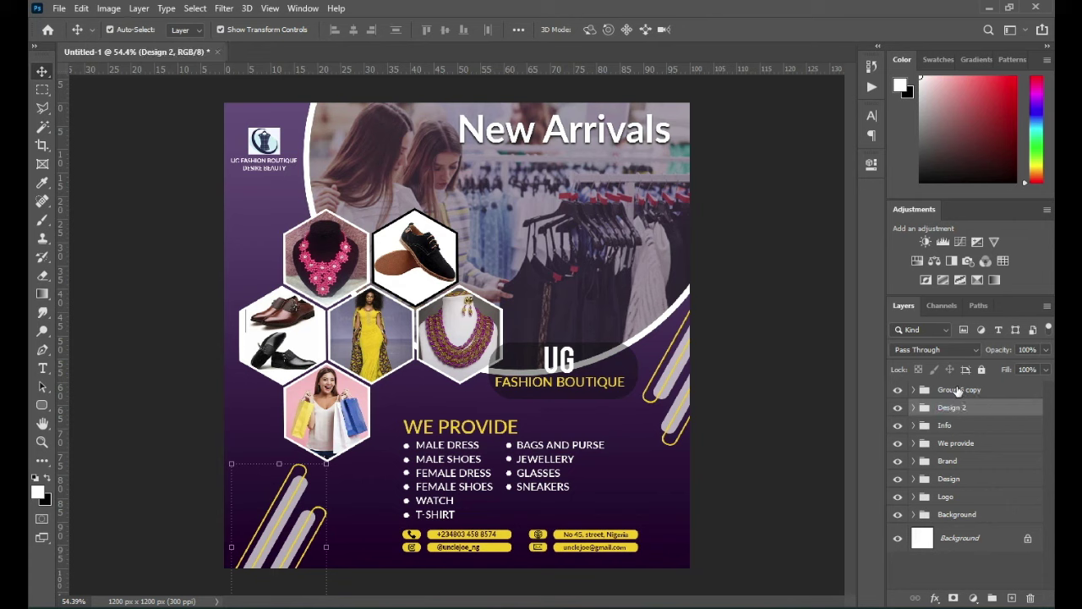